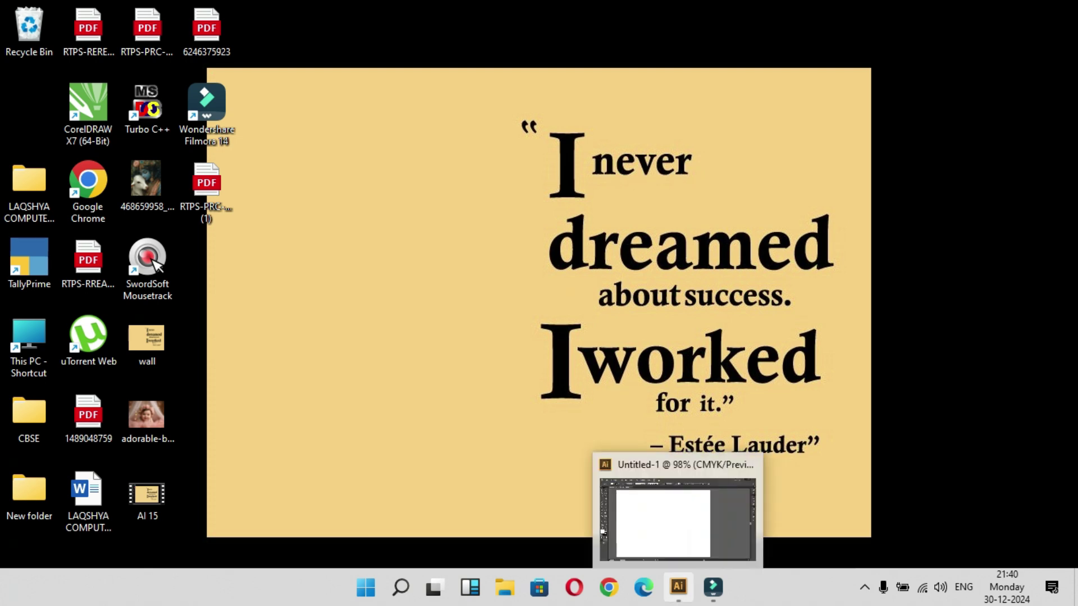
- Switch to Adobe Illustrator and draw a thin wavy line with the Pencil tool, plus a thicker black one below it with the Paintbrush
{"action": "left_click", "coordinate": [678, 587]}
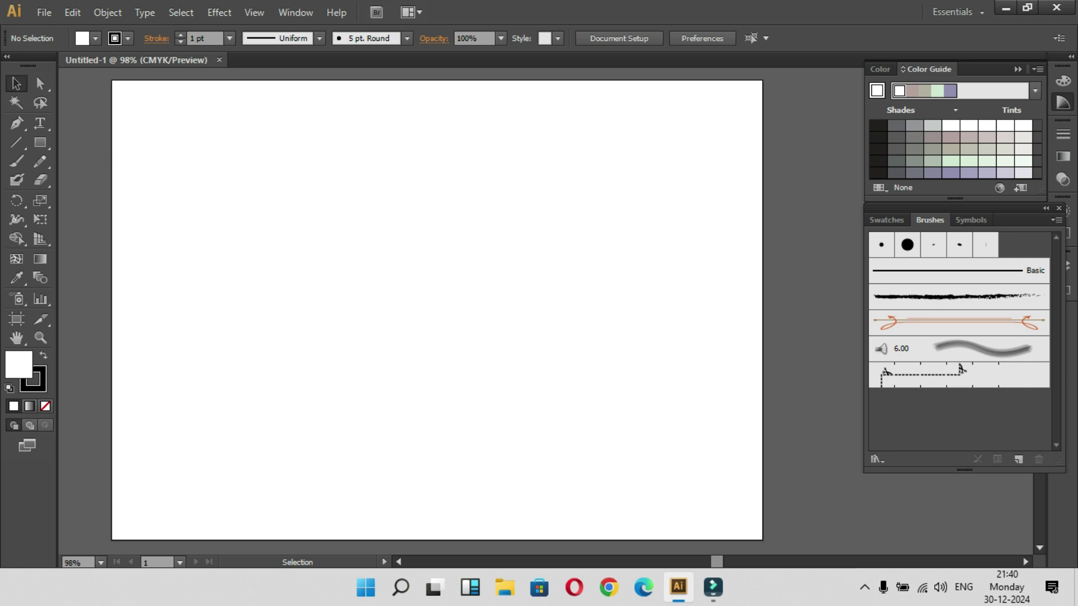
{"action": "left_click", "coordinate": [17, 161]}
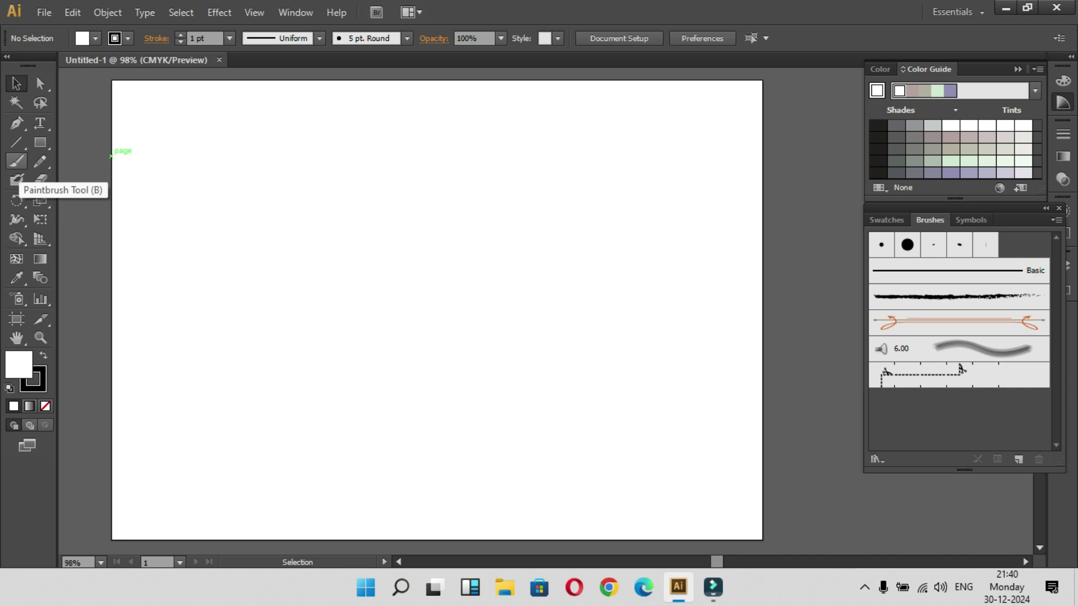
{"action": "left_click", "coordinate": [40, 161]}
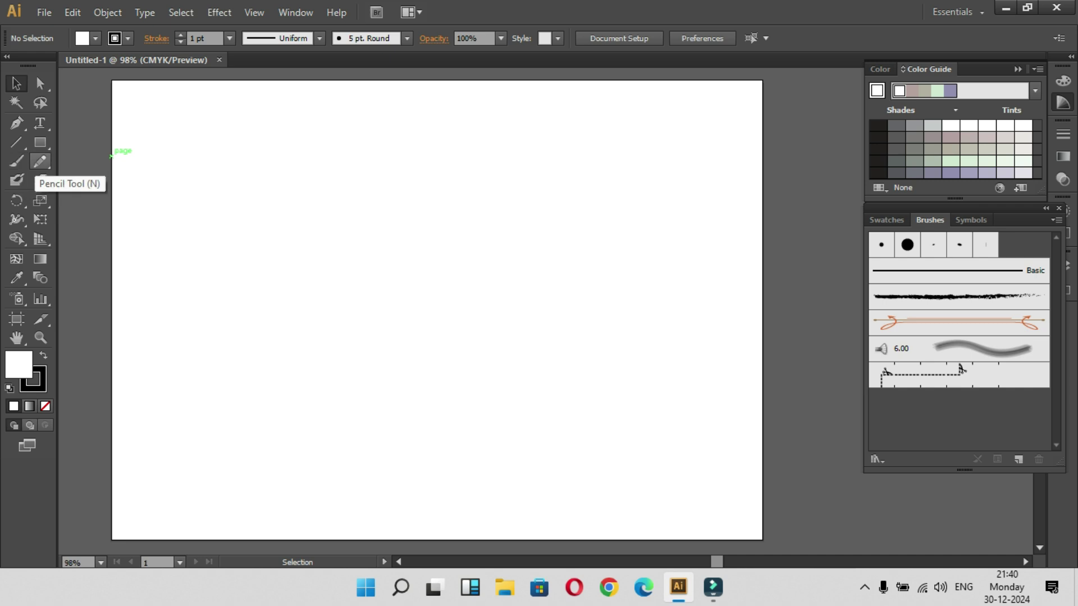
{"action": "mouse_move", "coordinate": [185, 322]}
{"action": "left_mouse_down"}
{"action": "mouse_move", "coordinate": [273, 226]}
{"action": "mouse_move", "coordinate": [423, 222]}
{"action": "left_mouse_up"}
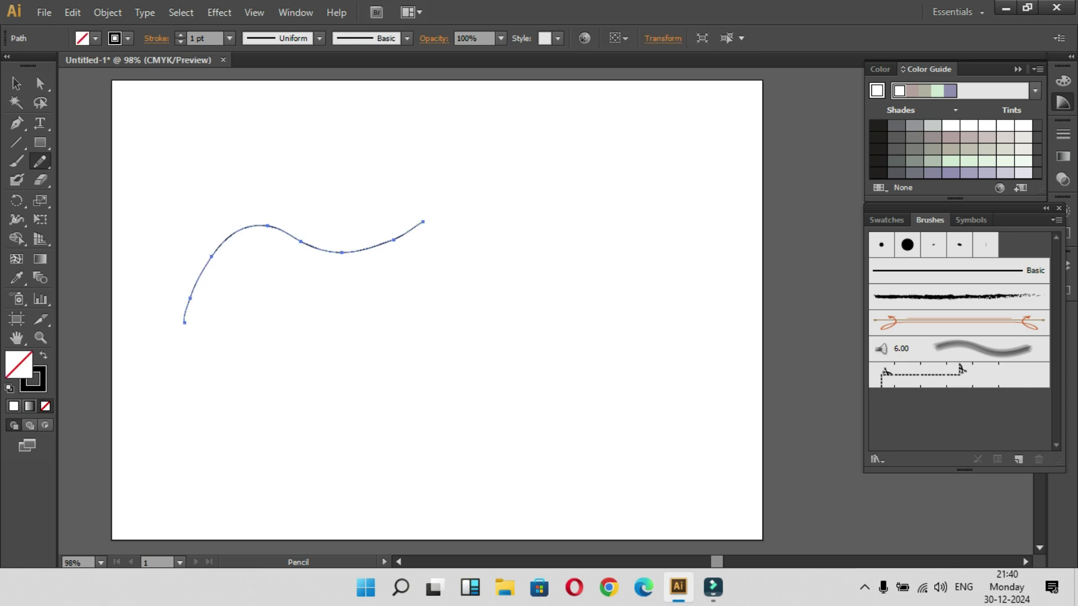
{"action": "key", "text": "b"}
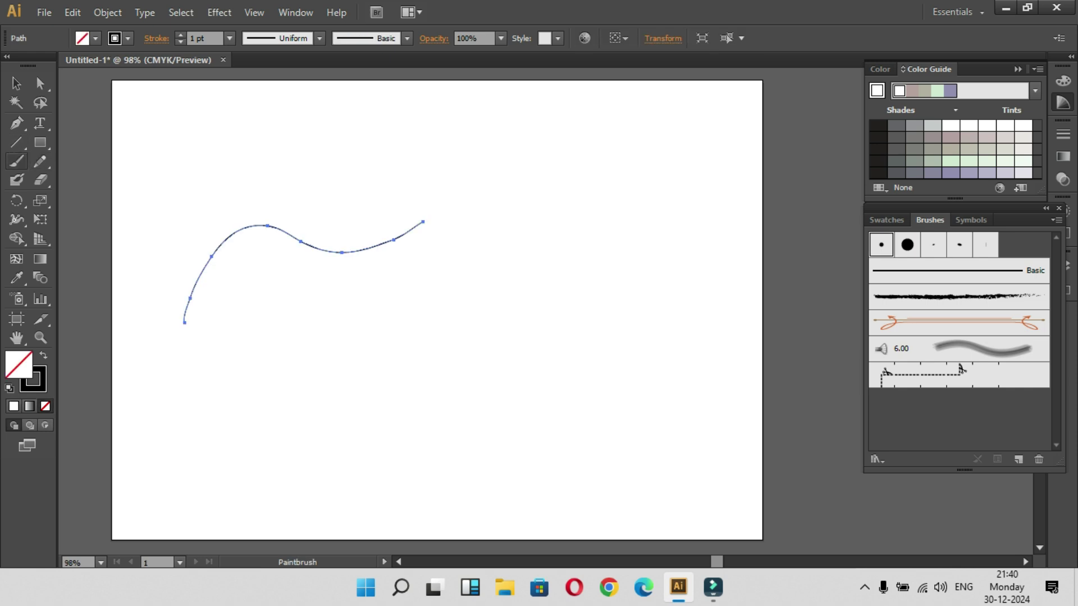
{"action": "mouse_move", "coordinate": [215, 377]}
{"action": "left_mouse_down"}
{"action": "mouse_move", "coordinate": [470, 351]}
{"action": "mouse_move", "coordinate": [559, 275]}
{"action": "left_mouse_up"}
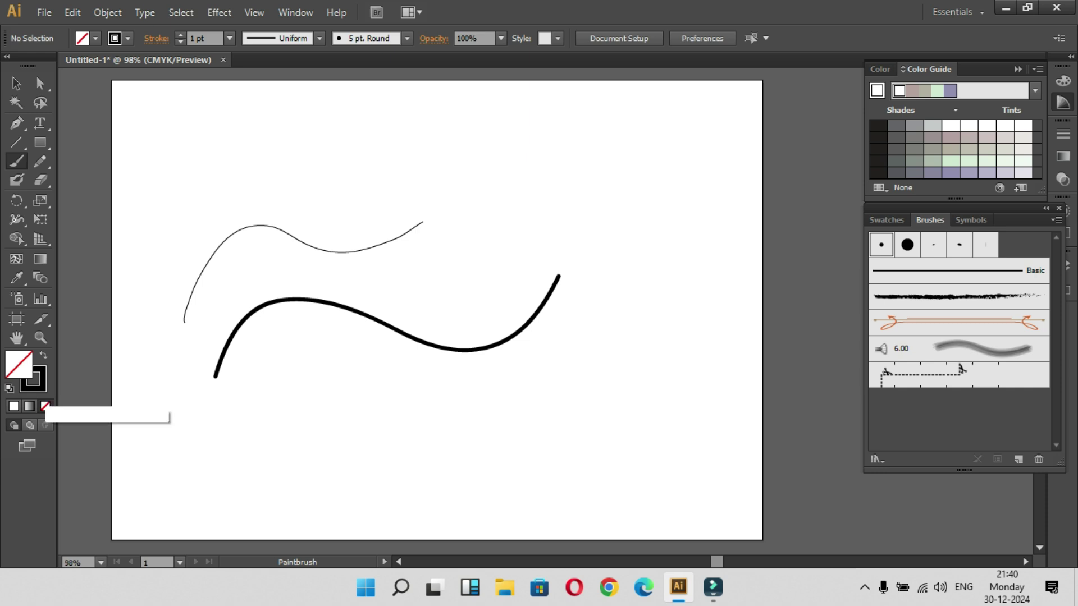
- Set the stroke colour to crimson F40C4E and paint two wavy brush strokes on the upper part of the artboard
{"action": "double_click", "coordinate": [33, 380]}
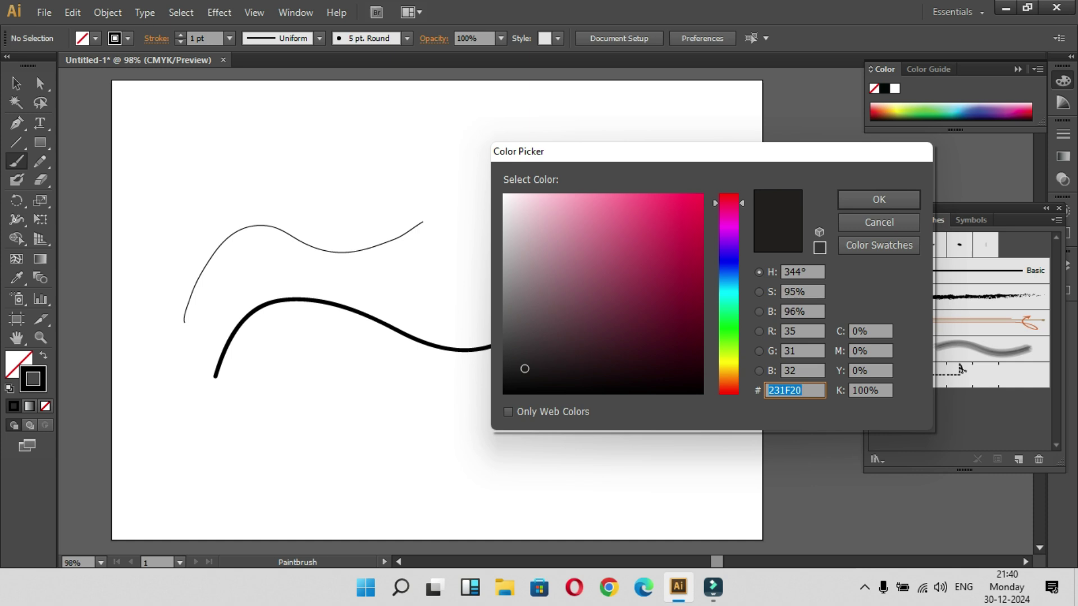
{"action": "type", "text": "F40C4E"}
{"action": "key", "text": "Return"}
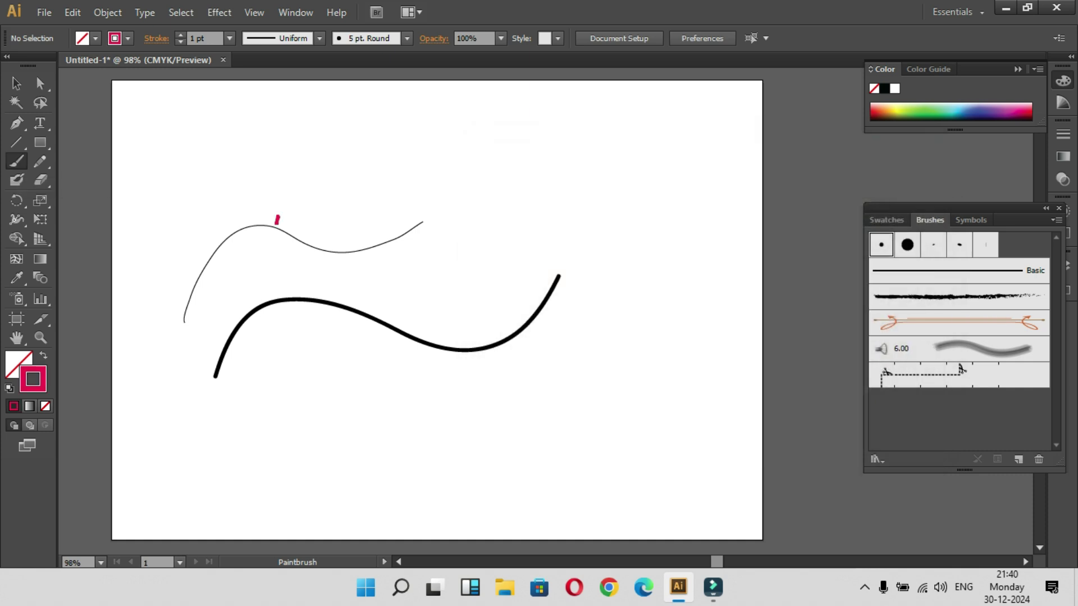
{"action": "mouse_move", "coordinate": [276, 224]}
{"action": "left_mouse_down"}
{"action": "mouse_move", "coordinate": [419, 159]}
{"action": "mouse_move", "coordinate": [568, 184]}
{"action": "left_mouse_up"}
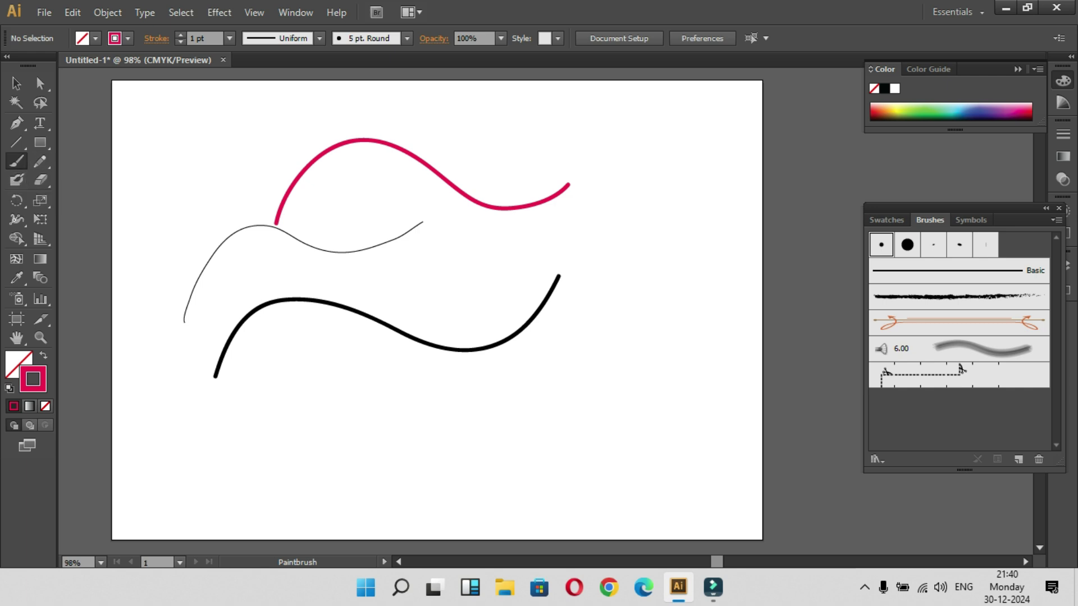
{"action": "left_click_drag", "start_coordinate": [443, 302], "coordinate": [677, 269]}
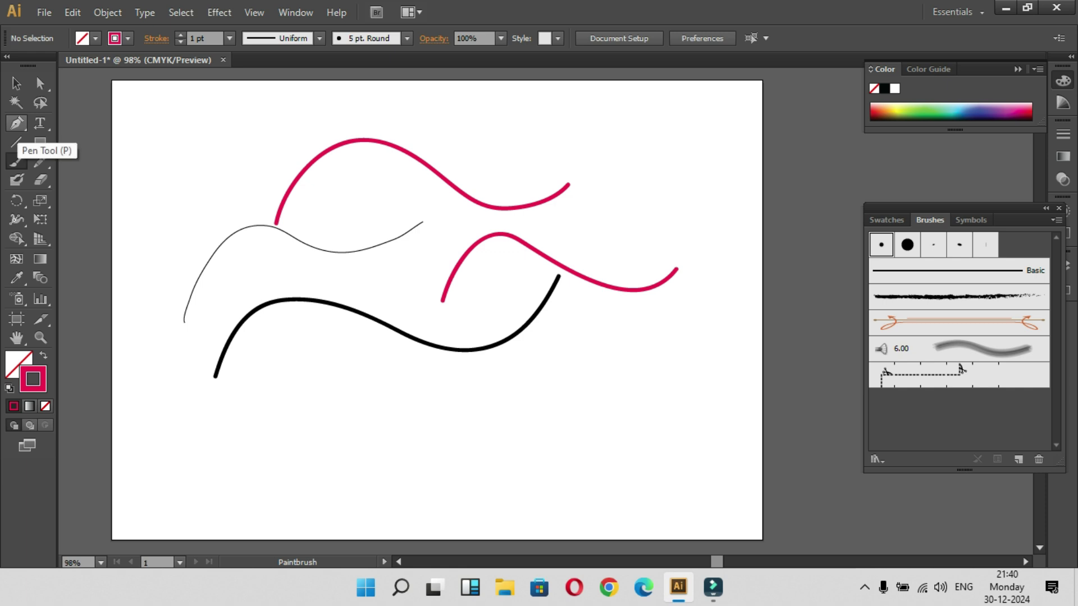
- Draw a three-point curved path near the artboard's lower edge with the Pen tool and move its end anchor outward to smooth the curve
{"action": "left_click", "coordinate": [16, 124]}
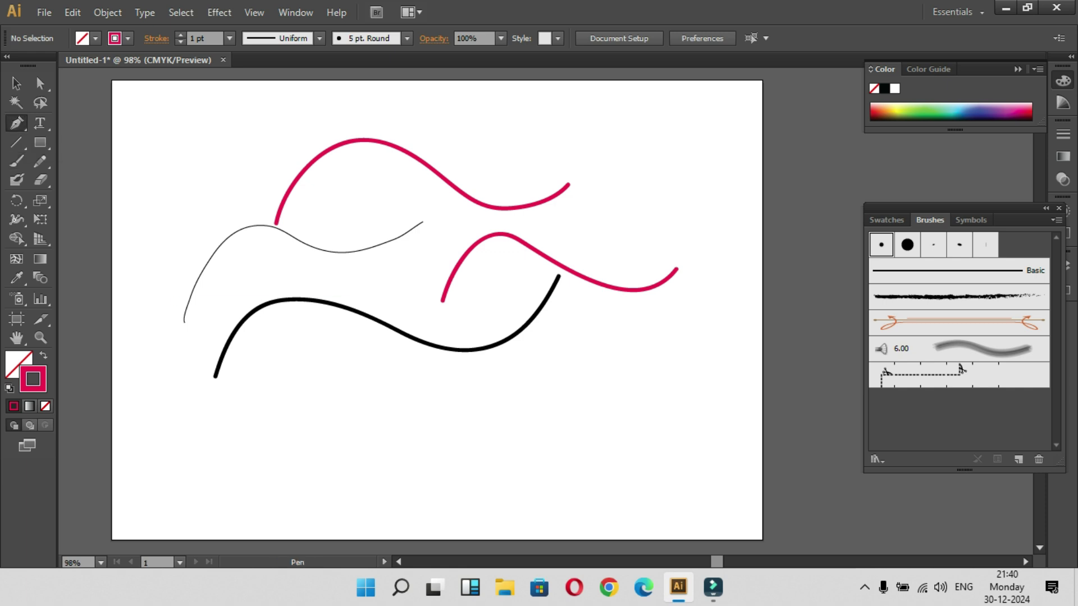
{"action": "left_click_drag", "start_coordinate": [232, 492], "coordinate": [238, 471]}
{"action": "left_click_drag", "start_coordinate": [355, 447], "coordinate": [480, 457]}
{"action": "left_click_drag", "start_coordinate": [432, 429], "coordinate": [523, 409]}
{"action": "left_click", "coordinate": [40, 83]}
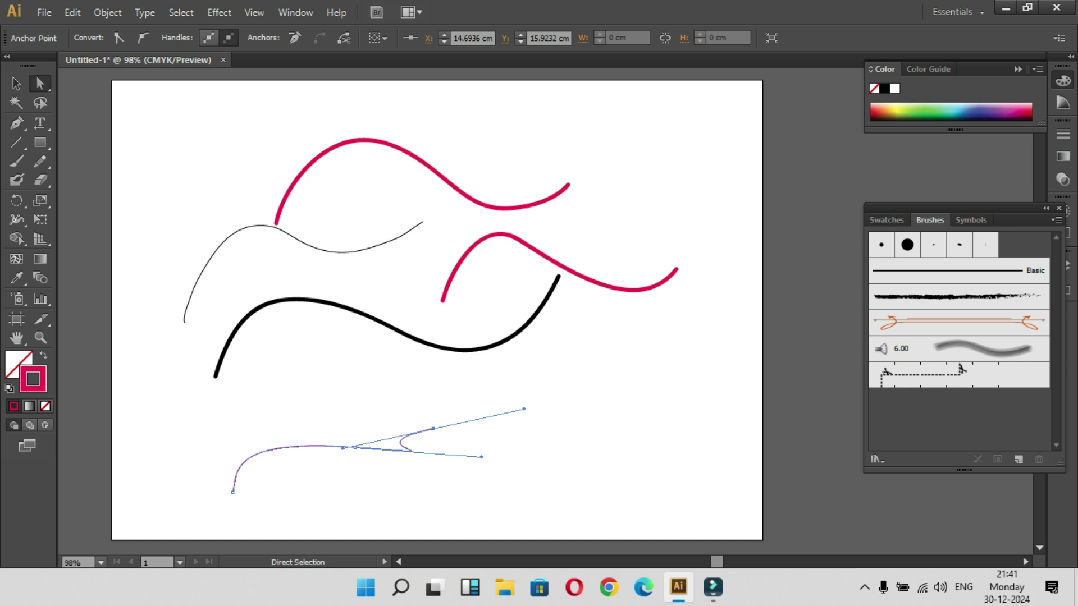
{"action": "left_click_drag", "start_coordinate": [433, 429], "coordinate": [532, 384]}
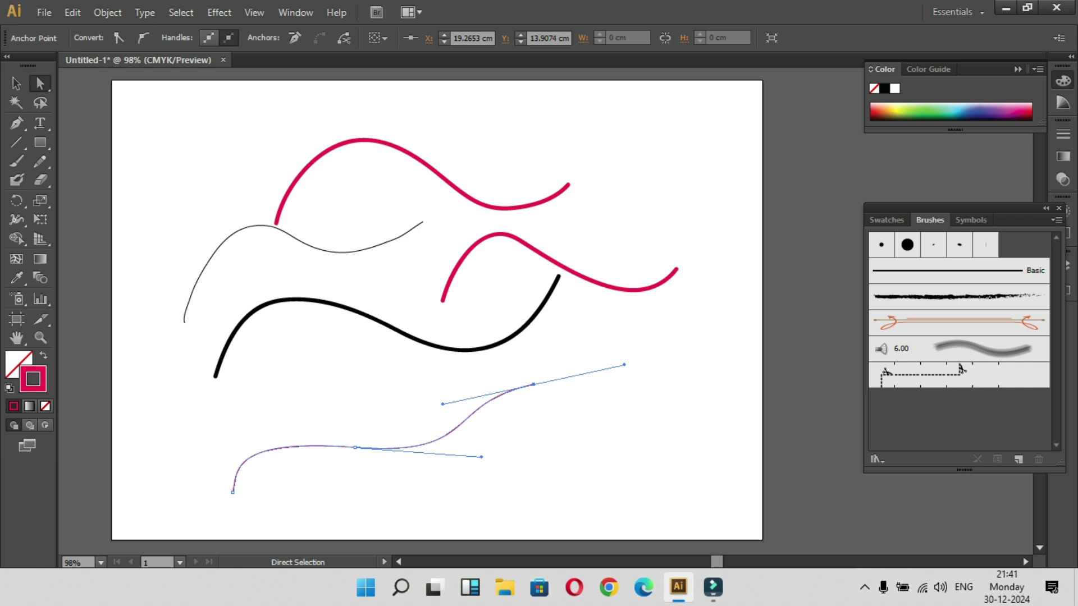
- Try the Charcoal - Feather, decorative and Mop brushes in turn on the pen-drawn path
{"action": "left_click", "coordinate": [959, 296]}
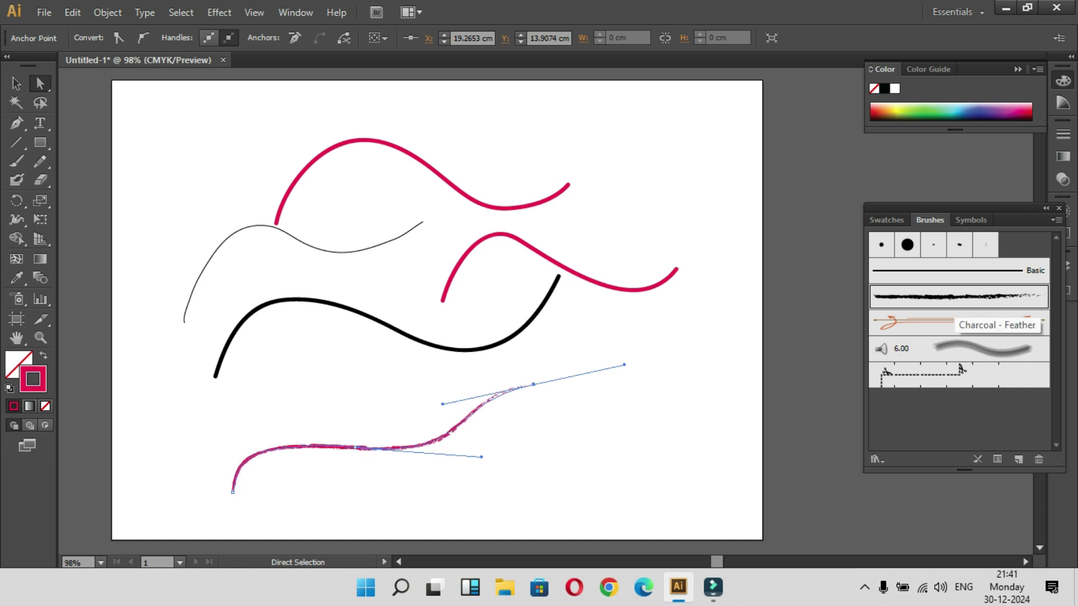
{"action": "left_click", "coordinate": [959, 323]}
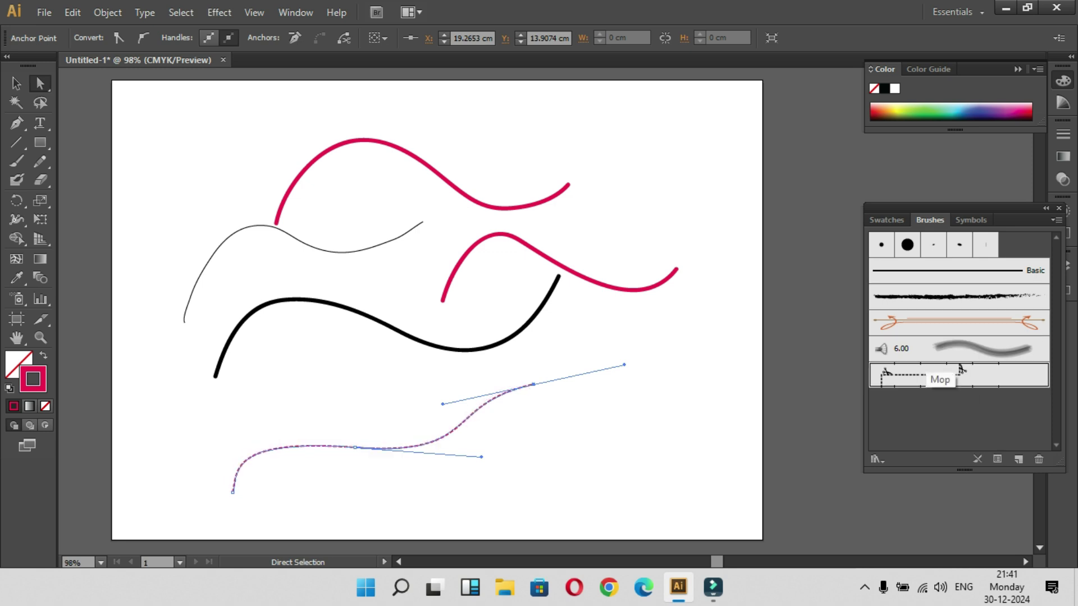
{"action": "left_click", "coordinate": [898, 351]}
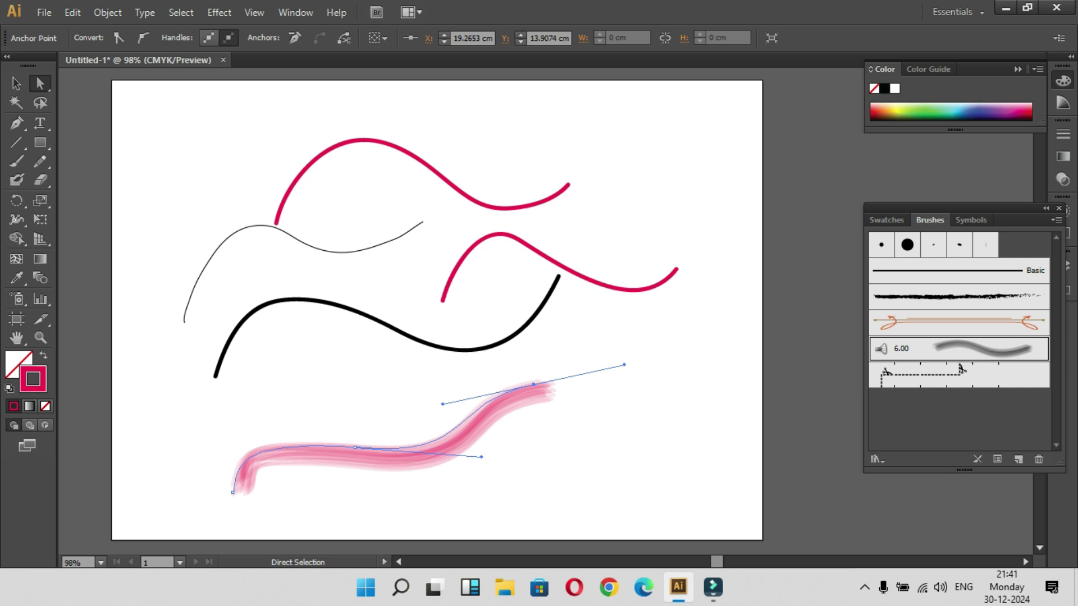
- Move the floating brush palette closer to the artboard and view the swatches and symbols grouped with it before returning to the brushes
{"action": "left_click_drag", "start_coordinate": [963, 208], "coordinate": [925, 186]}
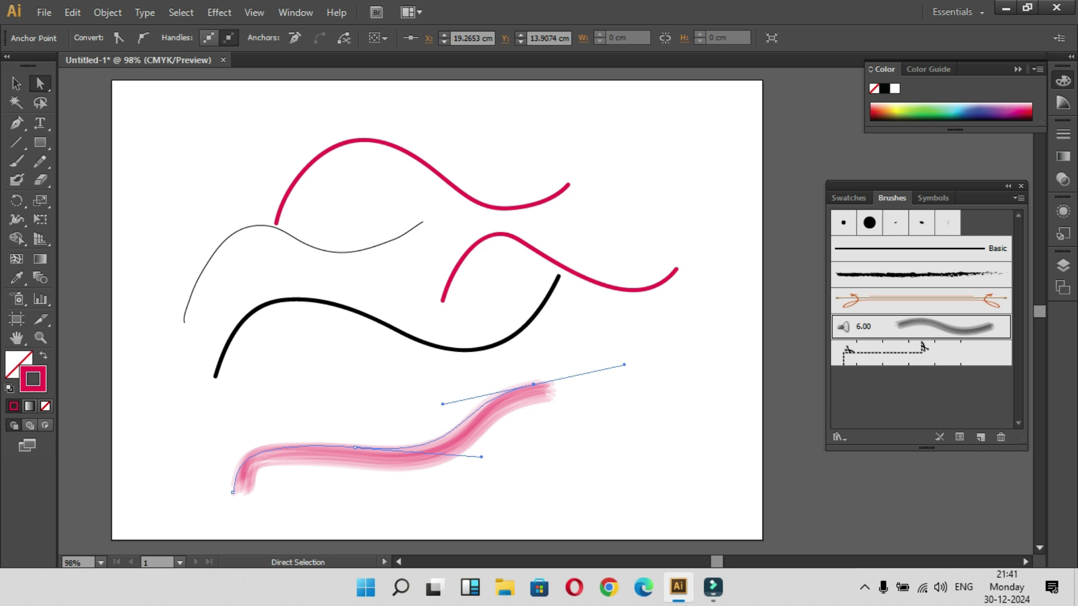
{"action": "left_click", "coordinate": [848, 197]}
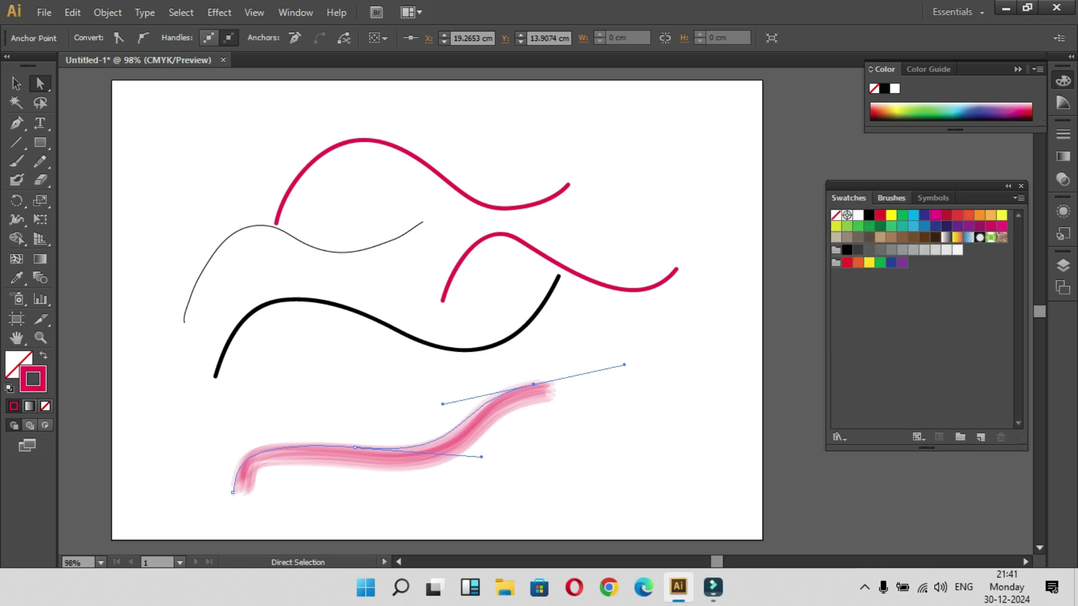
{"action": "left_click", "coordinate": [891, 197]}
{"action": "left_click", "coordinate": [932, 197]}
{"action": "left_click", "coordinate": [891, 198]}
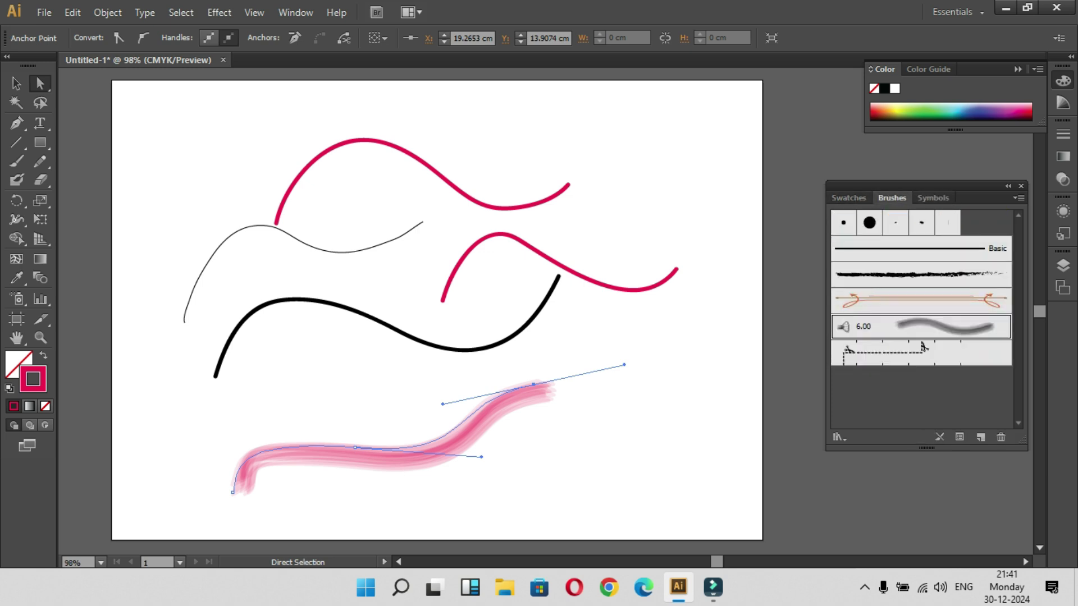
- Hide the Brushes palette and display it again
{"action": "left_click", "coordinate": [296, 12]}
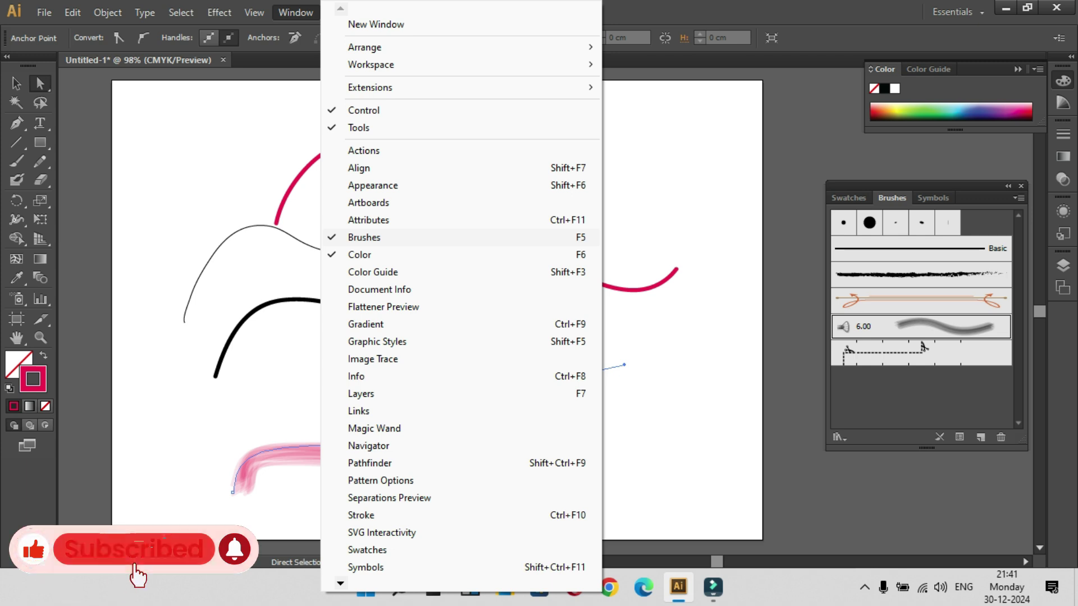
{"action": "left_click", "coordinate": [364, 236]}
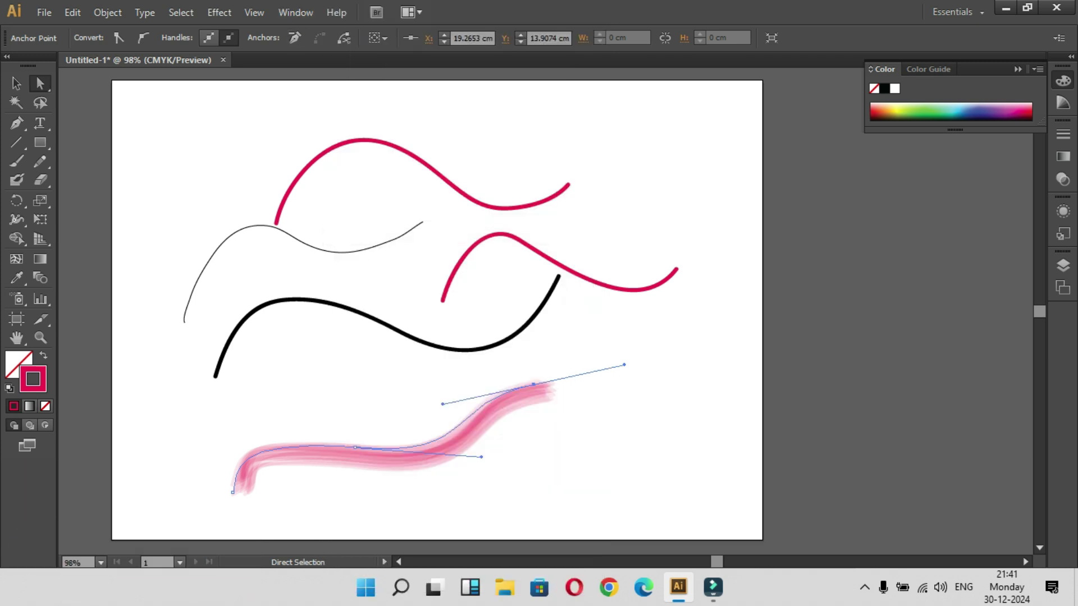
{"action": "left_click", "coordinate": [296, 12]}
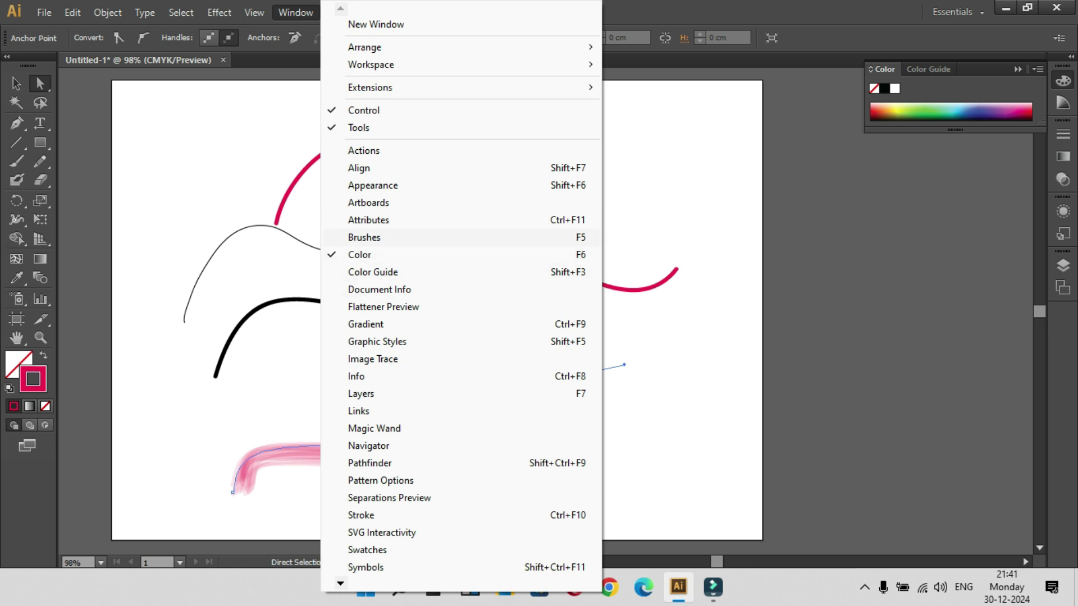
{"action": "left_click", "coordinate": [363, 237]}
- Open the Arrows_Special brush library and place it just below the brush list
{"action": "left_click", "coordinate": [296, 12]}
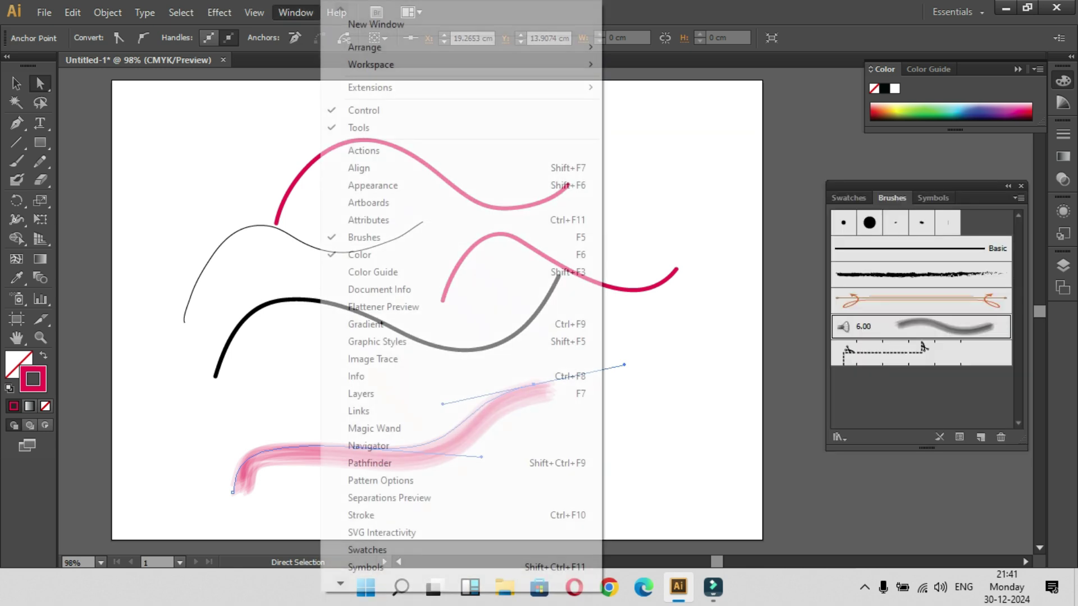
{"action": "scroll", "coordinate": [365, 567], "scroll_direction": "down", "scroll_amount": 7}
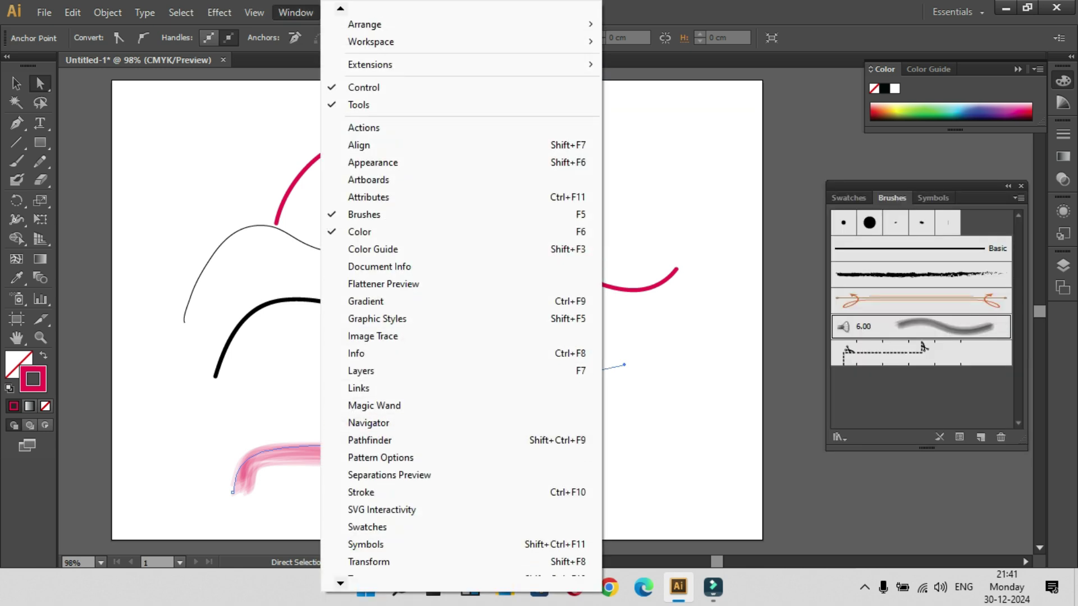
{"action": "scroll", "coordinate": [382, 533], "scroll_direction": "down", "scroll_amount": 2}
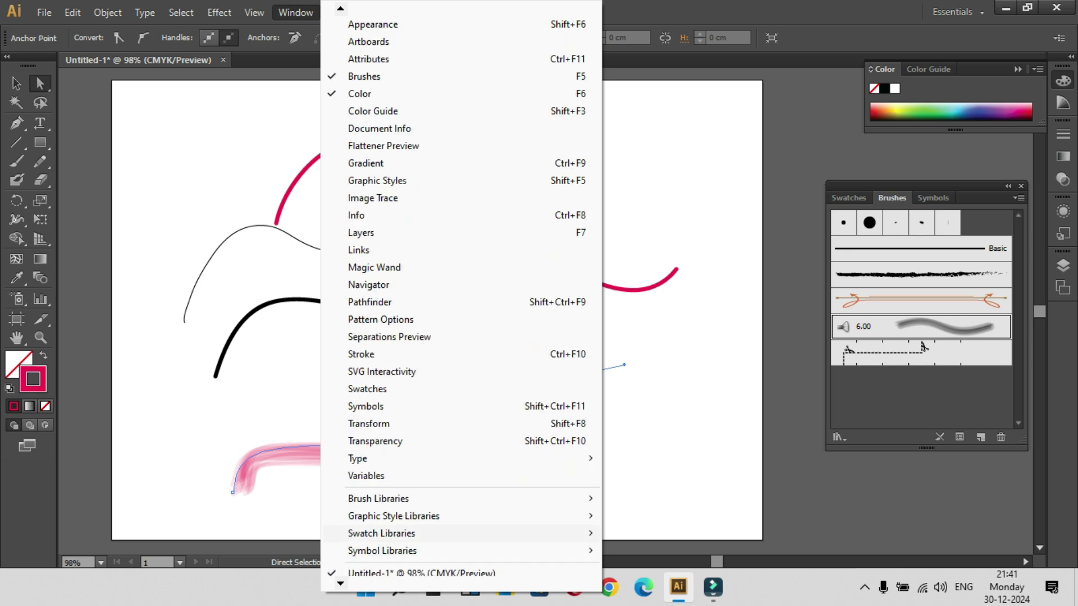
{"action": "mouse_move", "coordinate": [393, 498]}
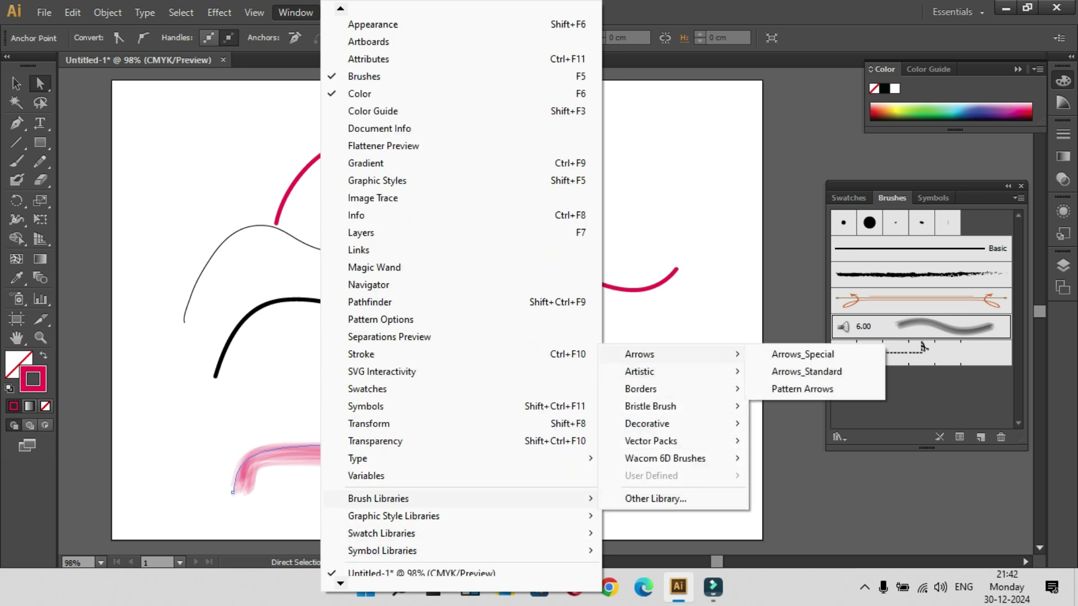
{"action": "mouse_move", "coordinate": [640, 372]}
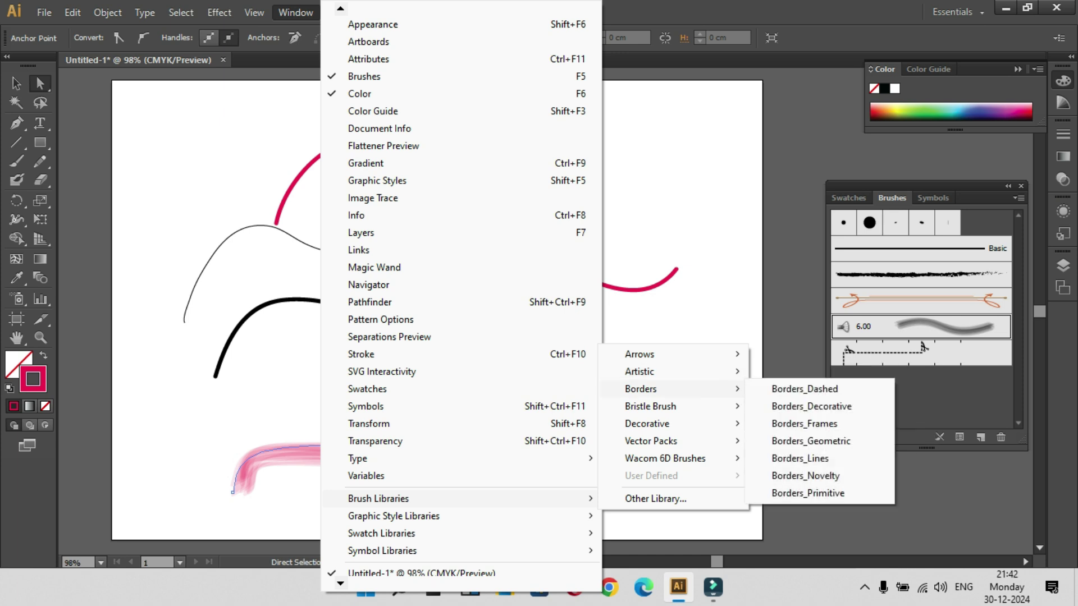
{"action": "mouse_move", "coordinate": [651, 406]}
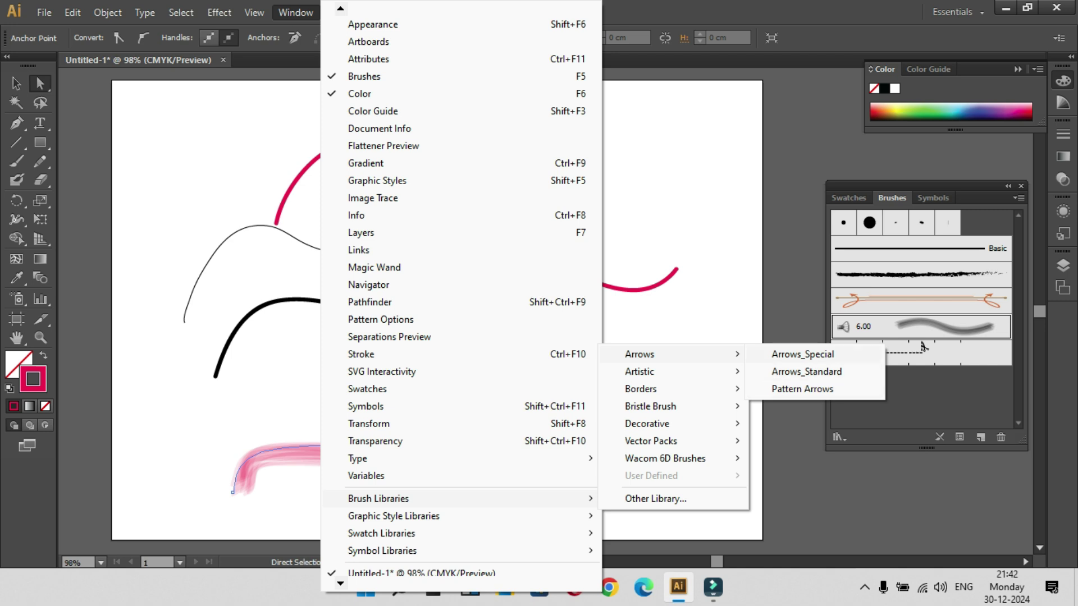
{"action": "left_click", "coordinate": [802, 354]}
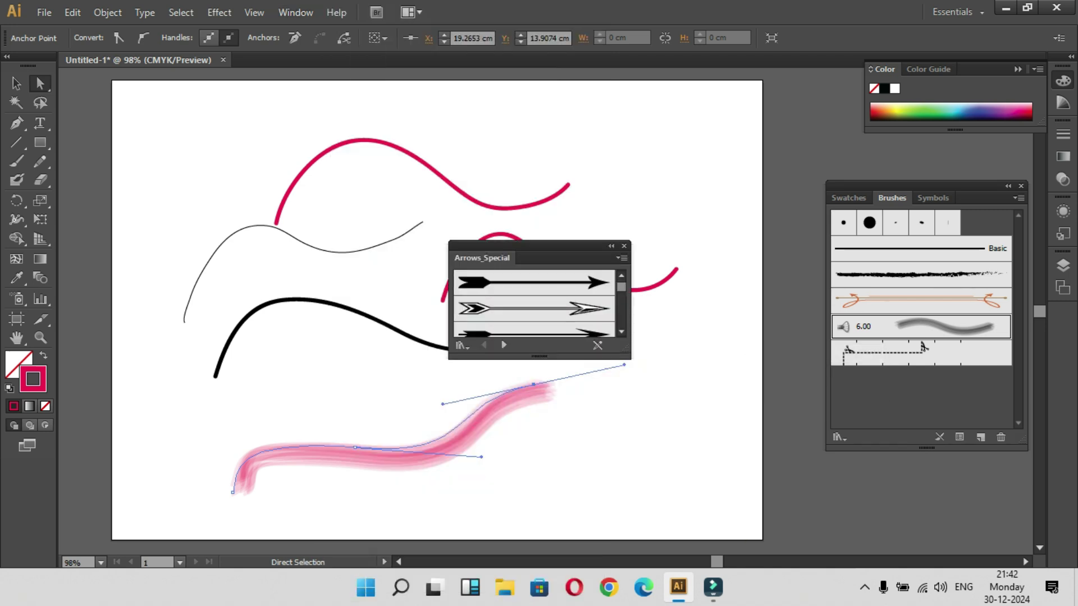
{"action": "mouse_move", "coordinate": [539, 246]}
{"action": "left_mouse_down"}
{"action": "mouse_move", "coordinate": [886, 359]}
{"action": "mouse_move", "coordinate": [916, 353]}
{"action": "mouse_move", "coordinate": [915, 400]}
{"action": "left_mouse_up"}
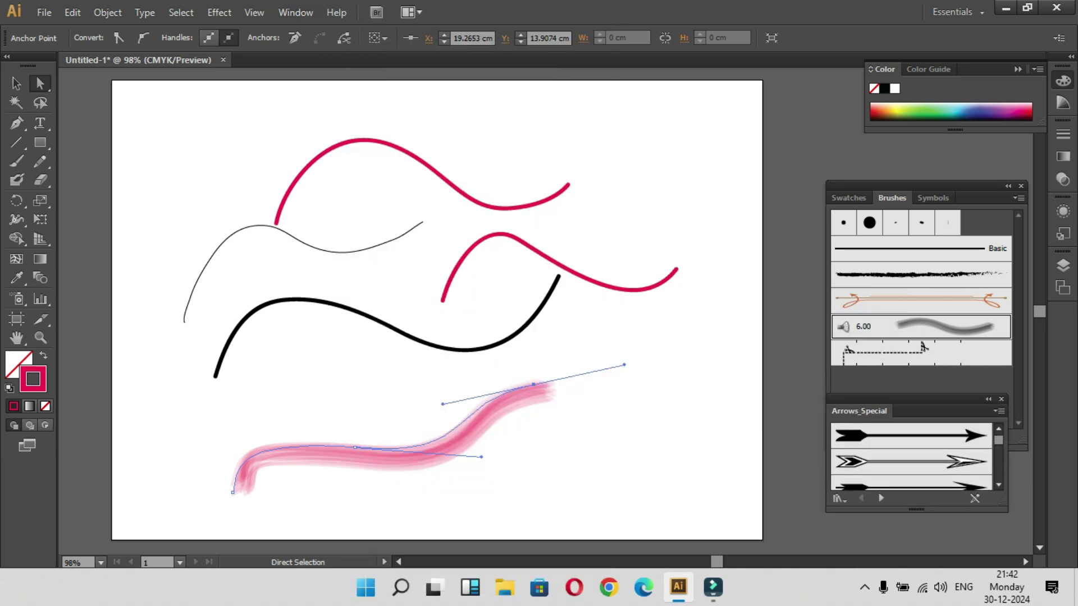
- Apply the solid feathered arrow brush to the pen-drawn path and paint another wavy arrow across the thick black stroke
{"action": "left_click", "coordinate": [911, 436]}
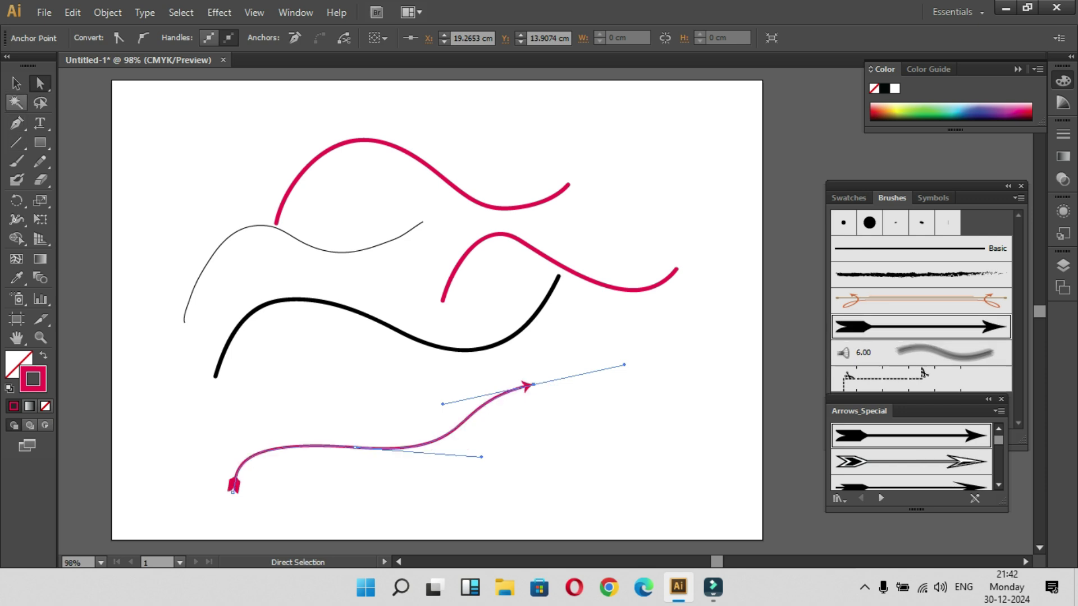
{"action": "left_click", "coordinate": [16, 83]}
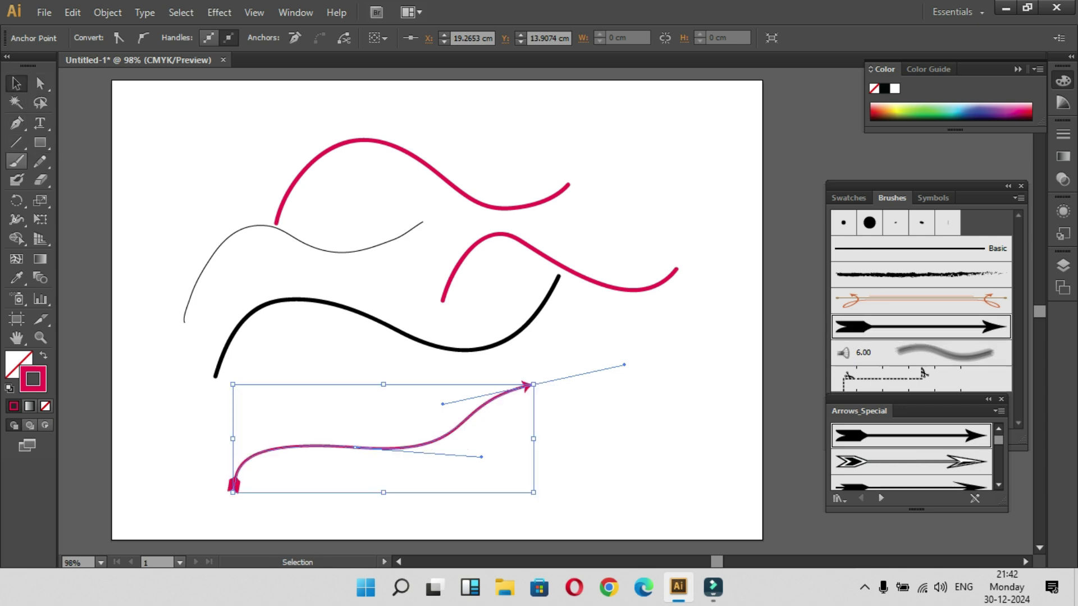
{"action": "left_click", "coordinate": [16, 161]}
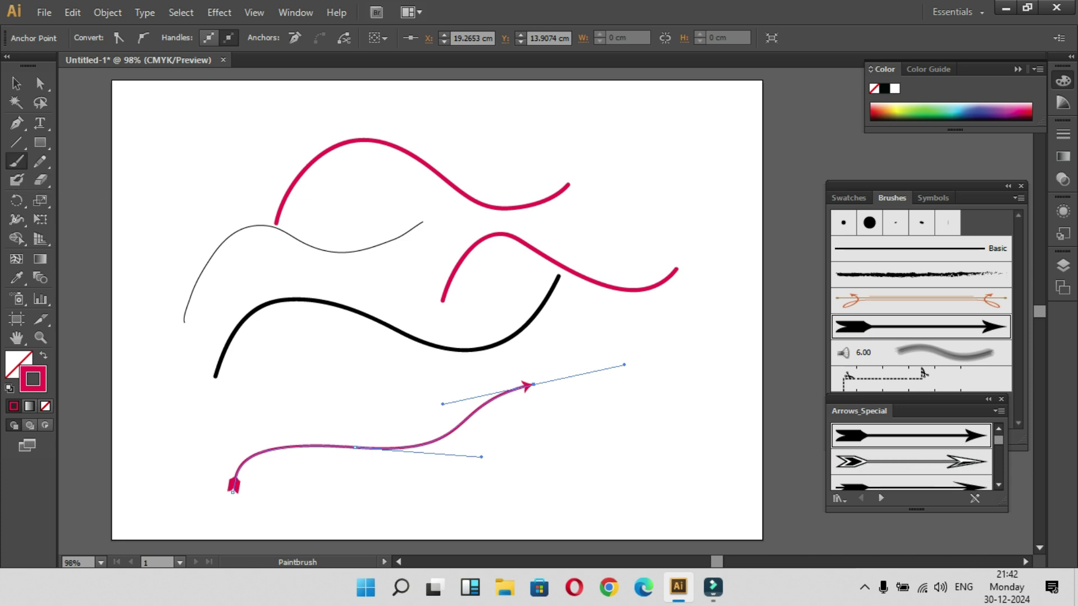
{"action": "left_click_drag", "start_coordinate": [568, 339], "coordinate": [570, 338]}
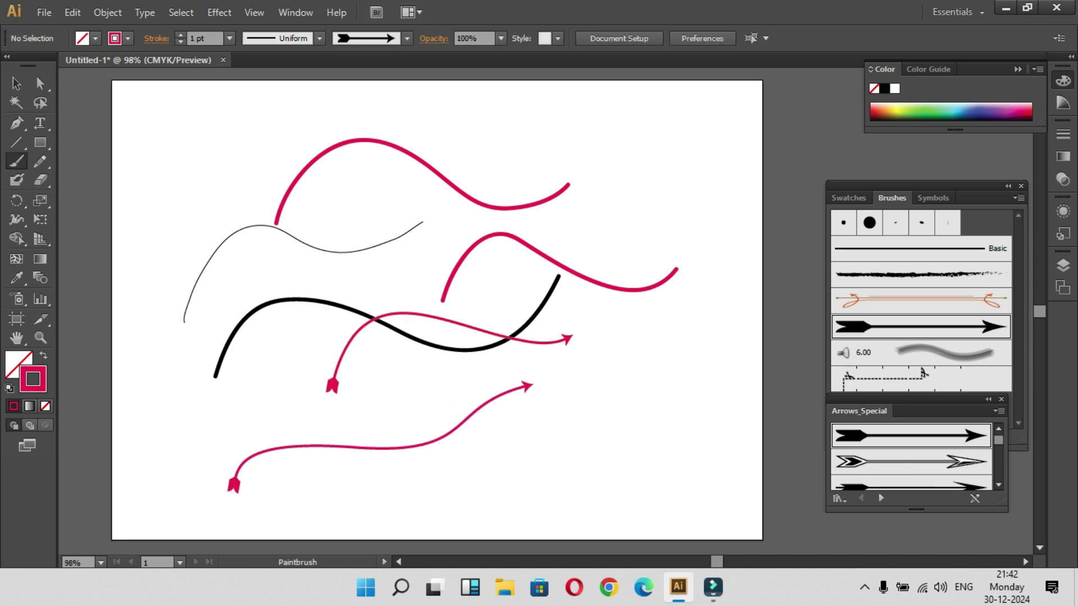
- Paint a rising curve with the outlined feathered arrow brush and a wavy stroke with the slender double-headed outline arrow brush below it
{"action": "left_click", "coordinate": [911, 461]}
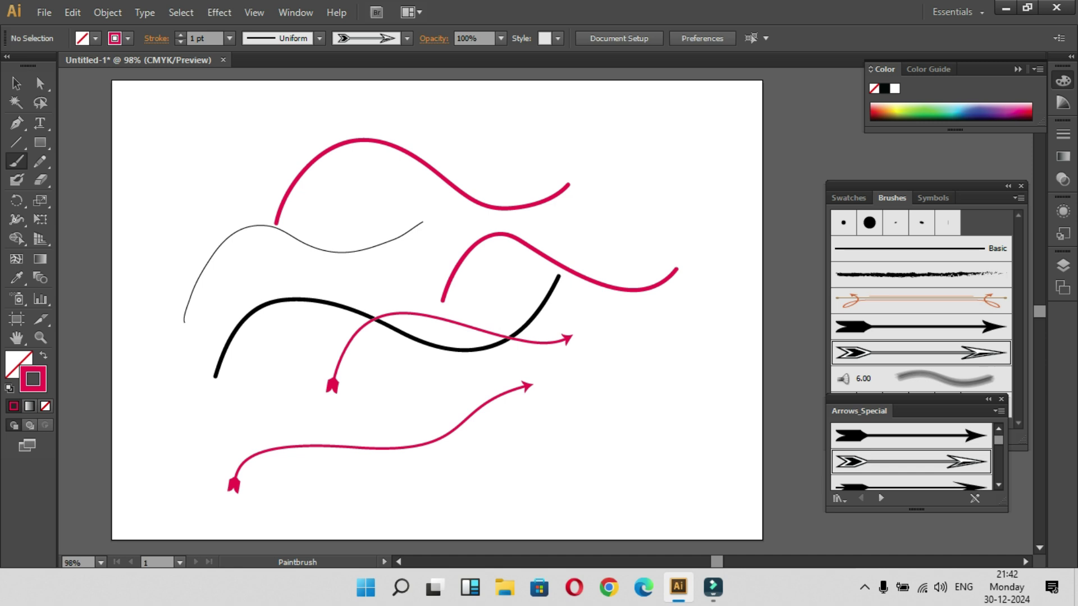
{"action": "left_click_drag", "start_coordinate": [665, 326], "coordinate": [665, 325]}
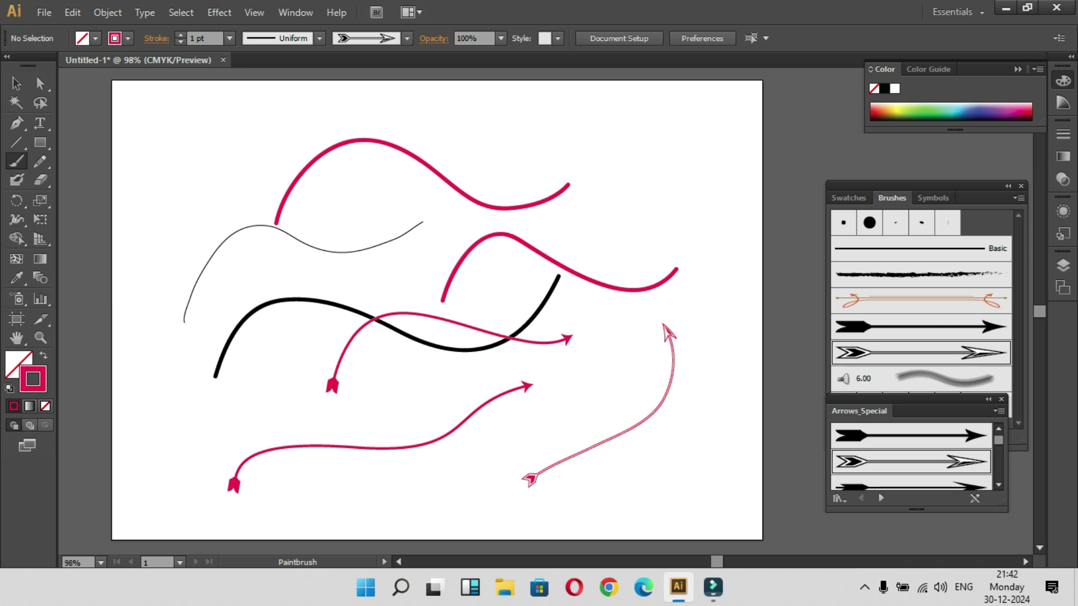
{"action": "scroll", "coordinate": [911, 454], "scroll_direction": "down", "scroll_amount": 2}
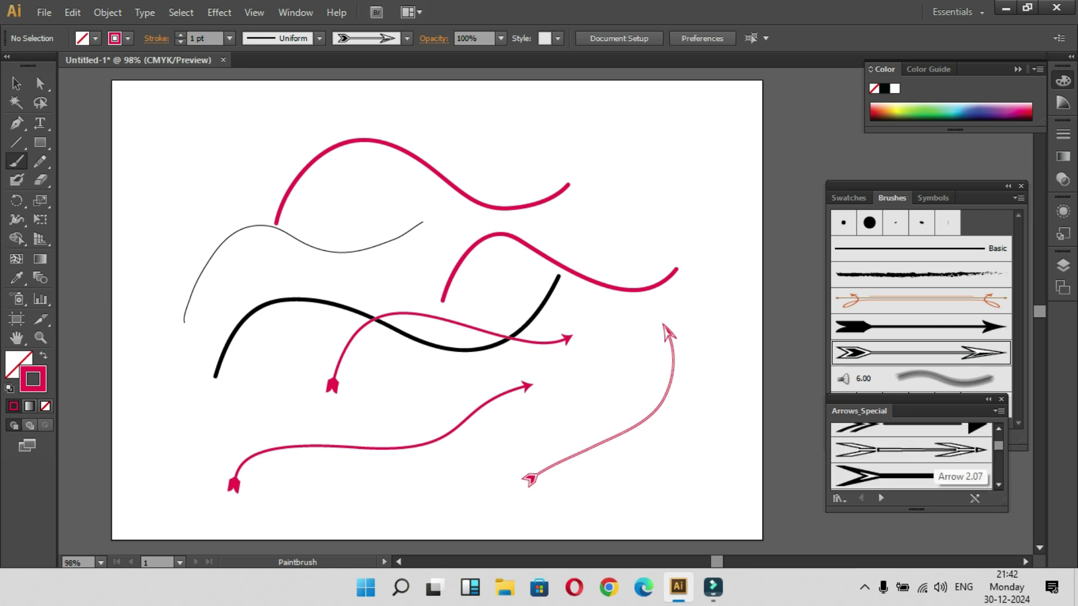
{"action": "left_click", "coordinate": [909, 449]}
{"action": "left_click_drag", "start_coordinate": [626, 444], "coordinate": [629, 441]}
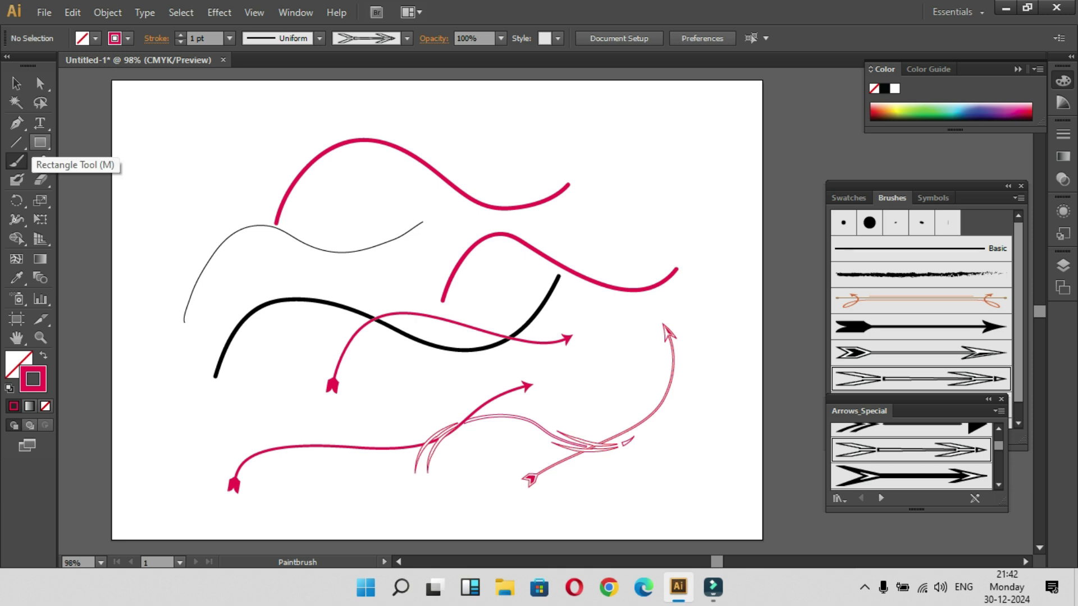
- Draw a rectangle over the upper-left curves and apply the bold arrow brush with the open forked tail to it
{"action": "left_click", "coordinate": [39, 143]}
{"action": "mouse_move", "coordinate": [164, 145]}
{"action": "left_mouse_down"}
{"action": "mouse_move", "coordinate": [185, 228]}
{"action": "mouse_move", "coordinate": [416, 267]}
{"action": "left_mouse_up"}
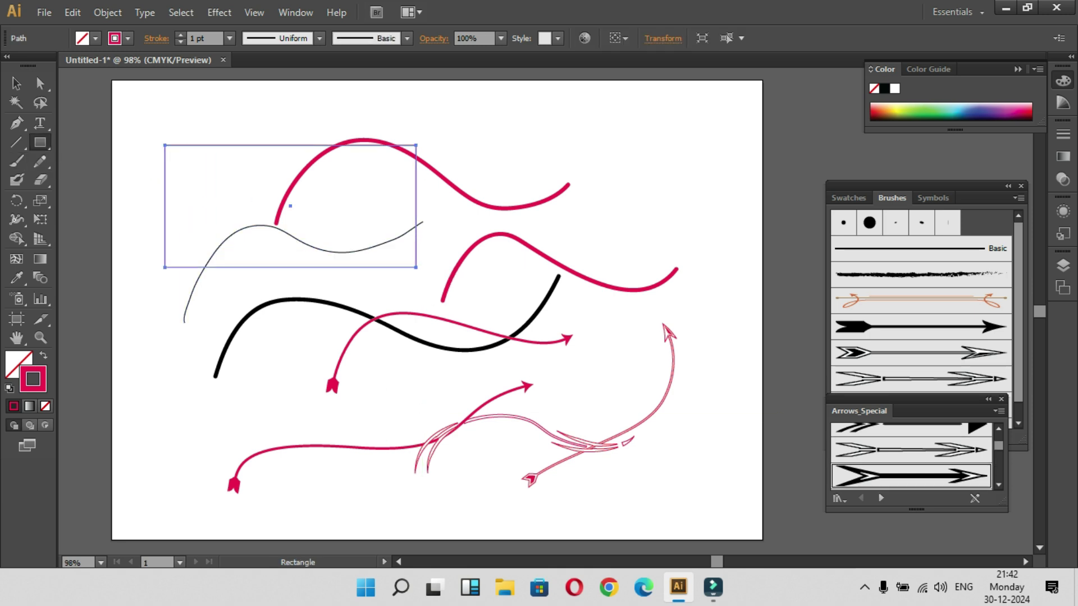
{"action": "left_click", "coordinate": [910, 476]}
- Switch from the Rectangle to the Ellipse tool, and delete all artwork on the artboard
{"action": "left_click", "coordinate": [40, 142]}
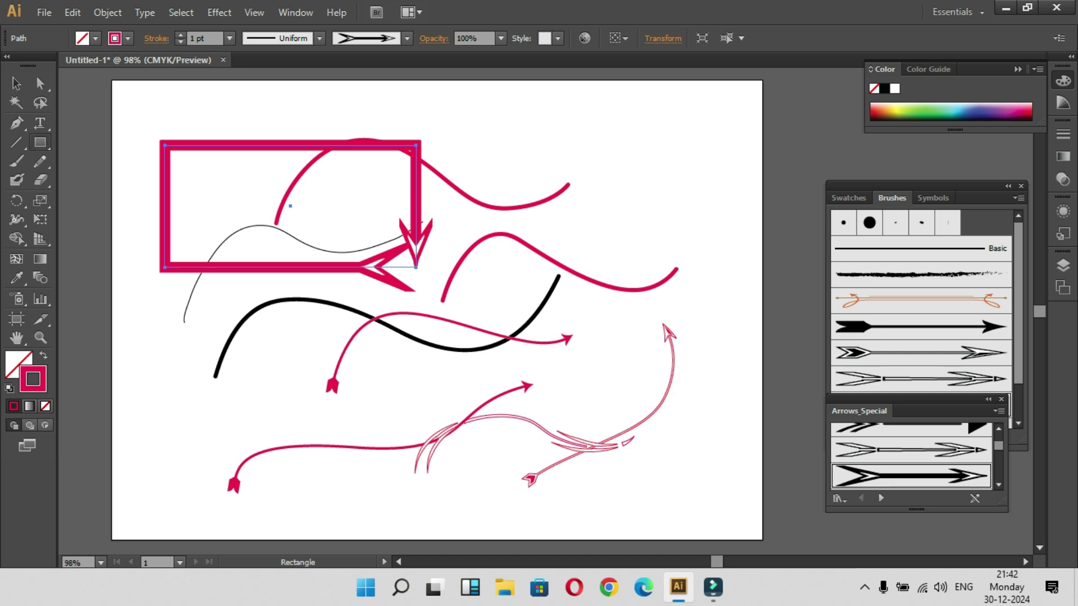
{"action": "left_click", "coordinate": [113, 179]}
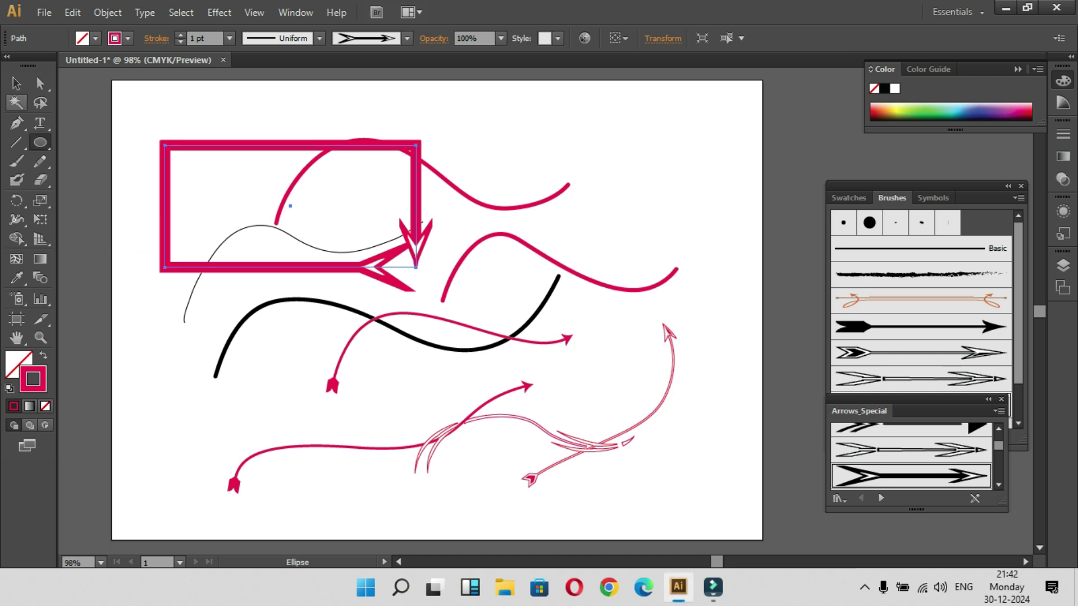
{"action": "left_click", "coordinate": [16, 84]}
{"action": "left_click_drag", "start_coordinate": [144, 110], "coordinate": [679, 504]}
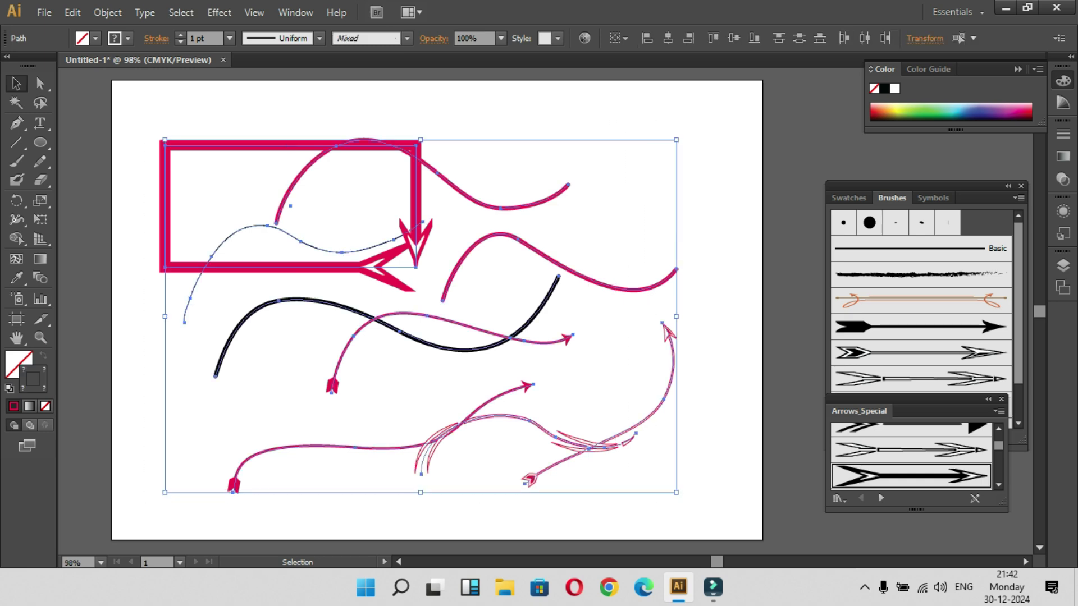
{"action": "key", "text": "Delete"}
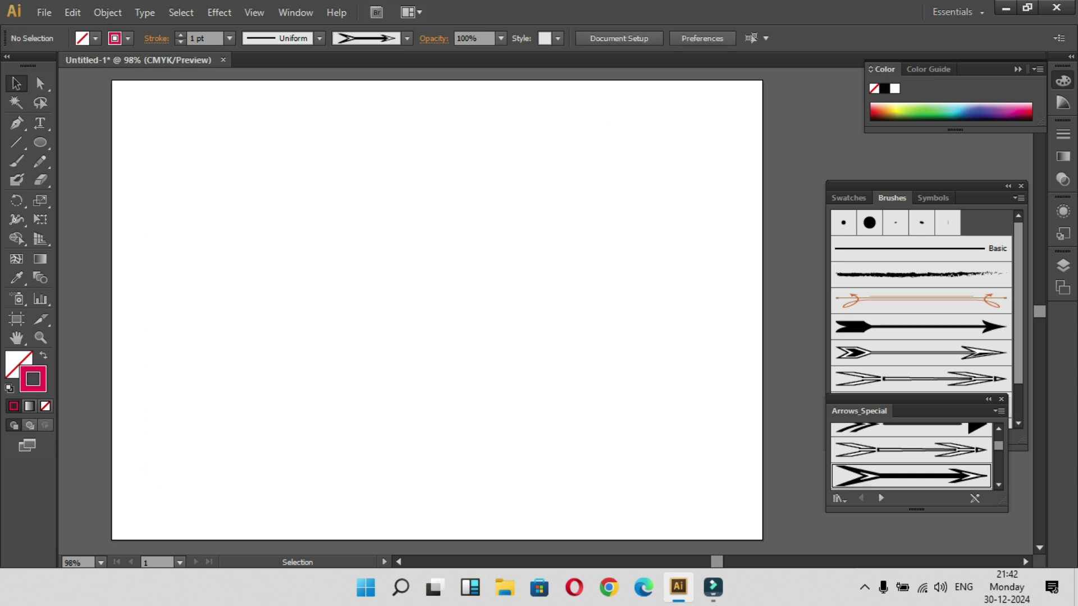
- Draw a large ellipse on the empty artboard and apply the ornamented arrow brush with the patterned shaft from Arrows_Special
{"action": "left_click", "coordinate": [40, 142]}
{"action": "left_click_drag", "start_coordinate": [246, 200], "coordinate": [493, 410]}
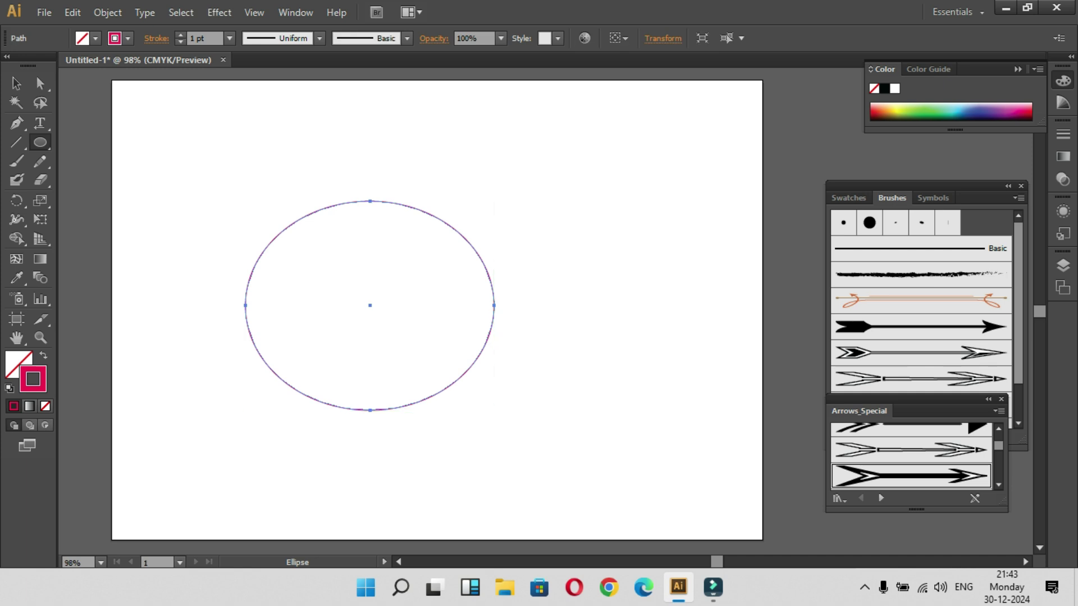
{"action": "scroll", "coordinate": [911, 456], "scroll_direction": "up", "scroll_amount": 3}
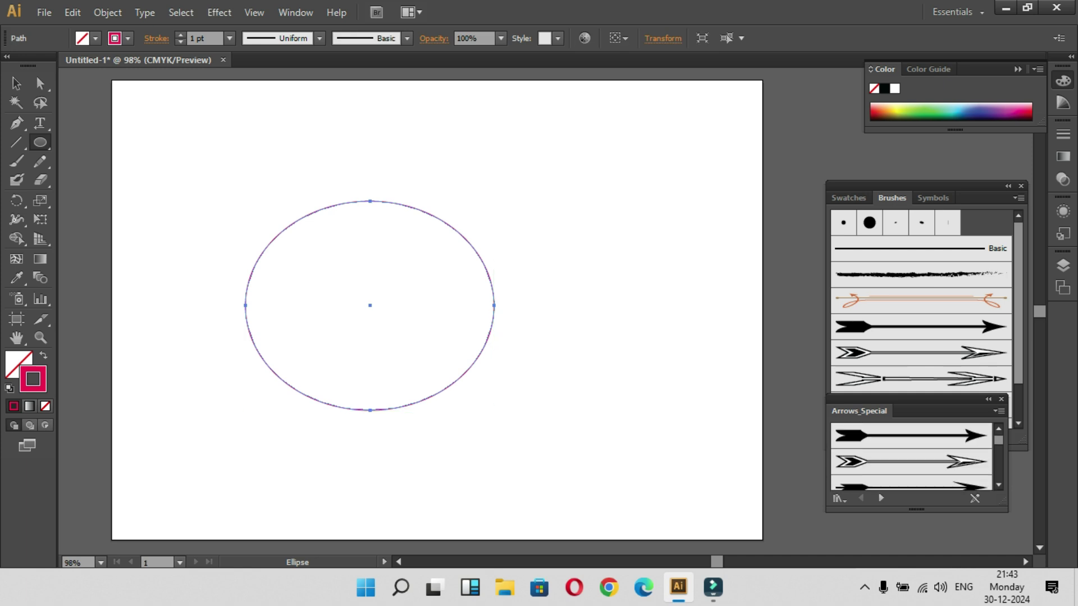
{"action": "scroll", "coordinate": [915, 471], "scroll_direction": "down", "scroll_amount": 3}
{"action": "left_click", "coordinate": [911, 465]}
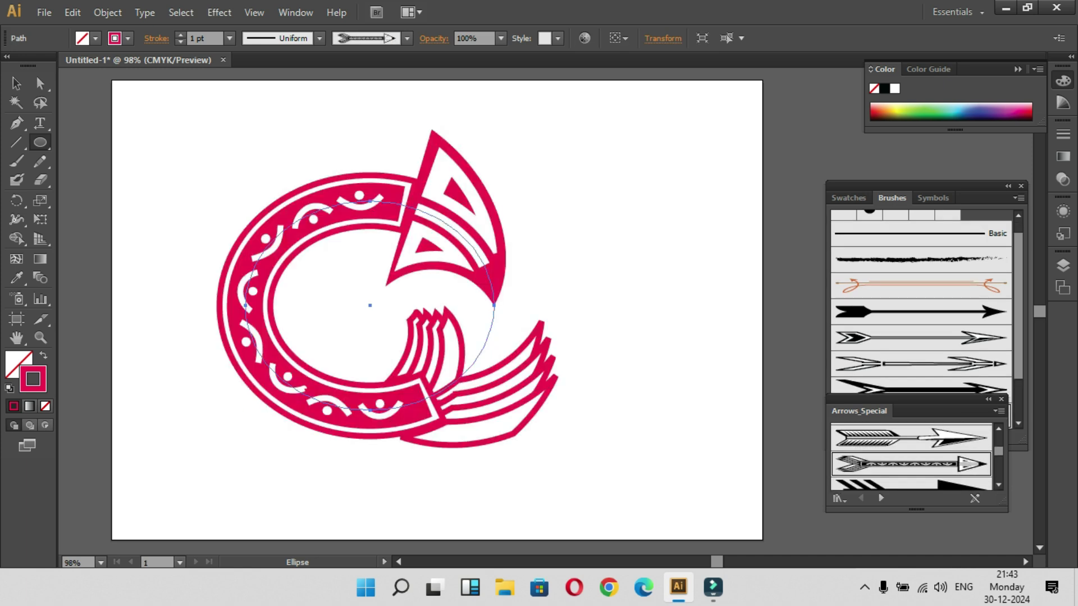
- Stretch the brushed ellipse horizontally toward the artboard's right side, and delete it
{"action": "key", "text": "v"}
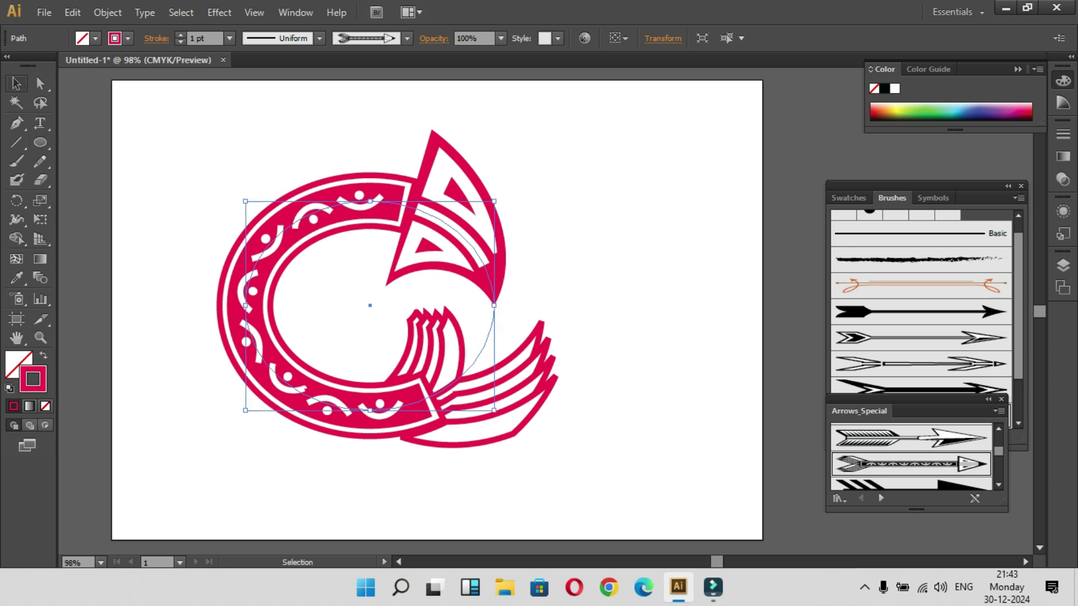
{"action": "left_click_drag", "start_coordinate": [494, 305], "coordinate": [620, 305]}
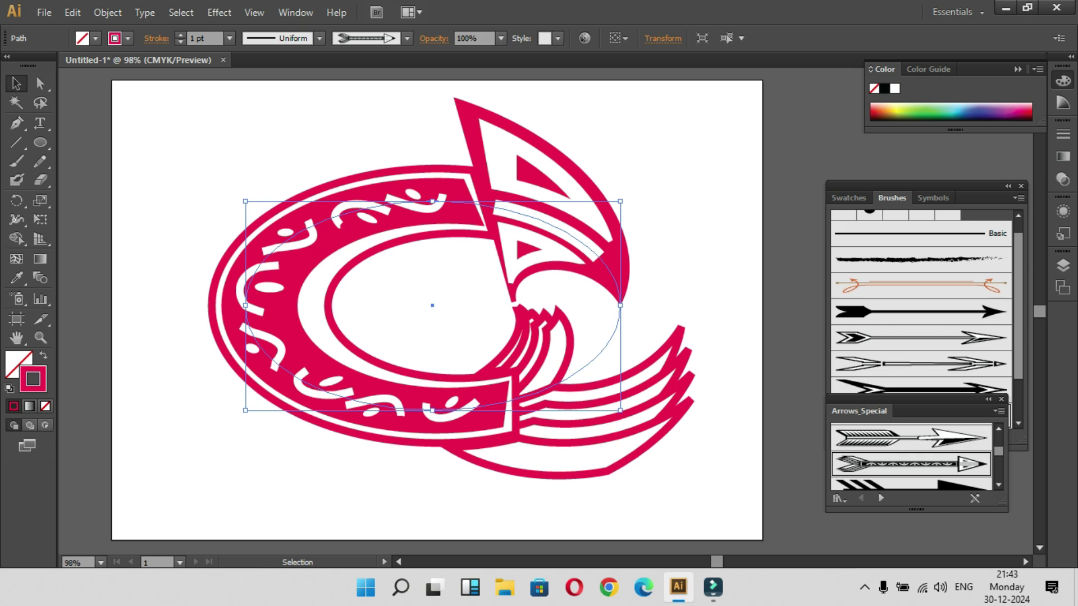
{"action": "key", "text": "Delete"}
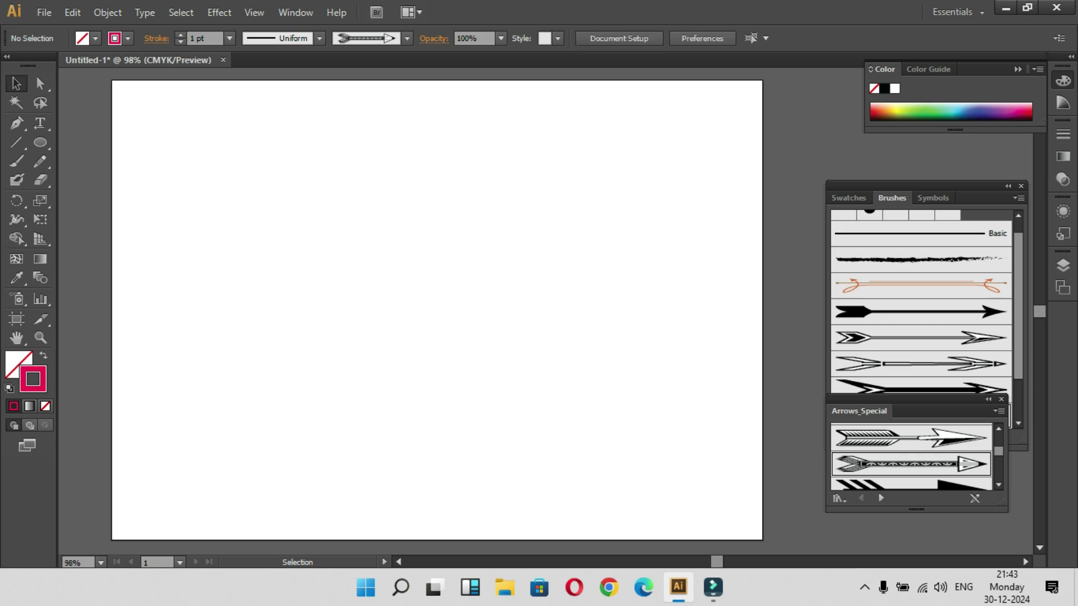
- Choose the 5 pt. Round brush and start creating a new Calligraphic Brush
{"action": "scroll", "coordinate": [920, 303], "scroll_direction": "up", "scroll_amount": 1}
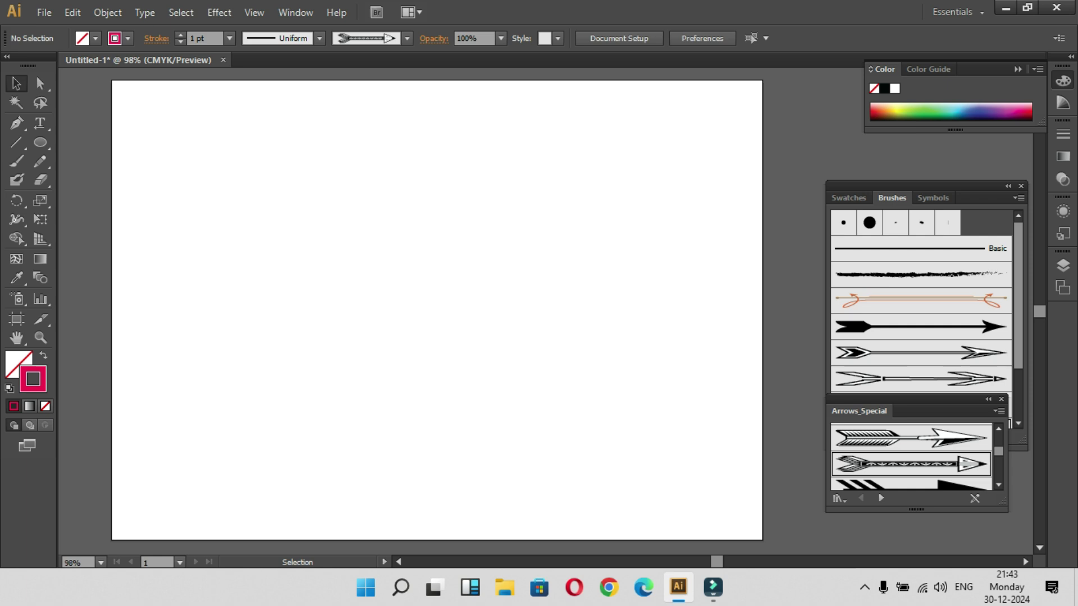
{"action": "left_click", "coordinate": [869, 222]}
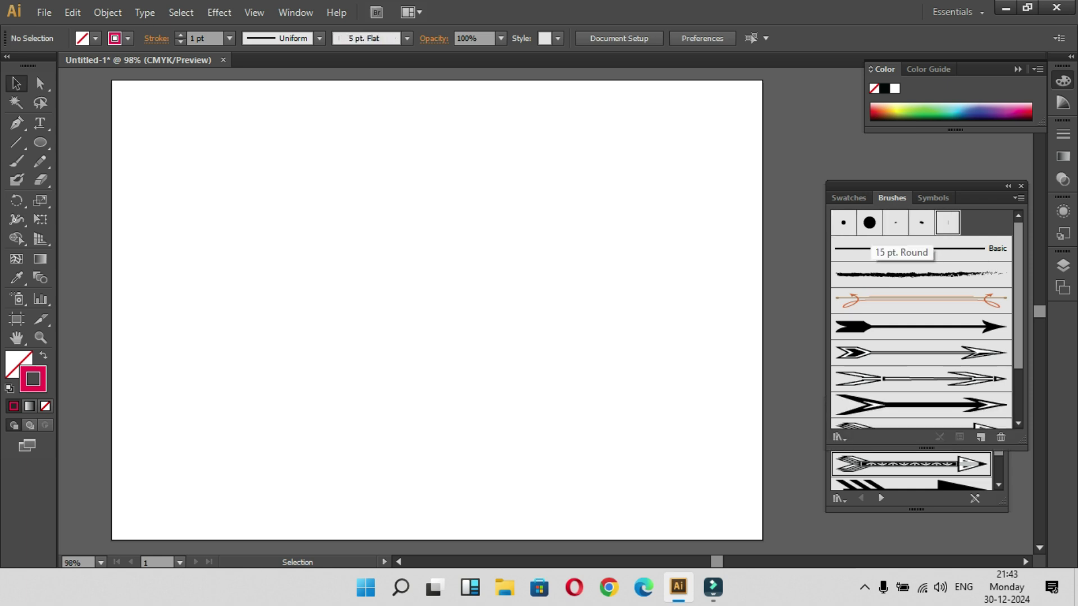
{"action": "left_click", "coordinate": [843, 223]}
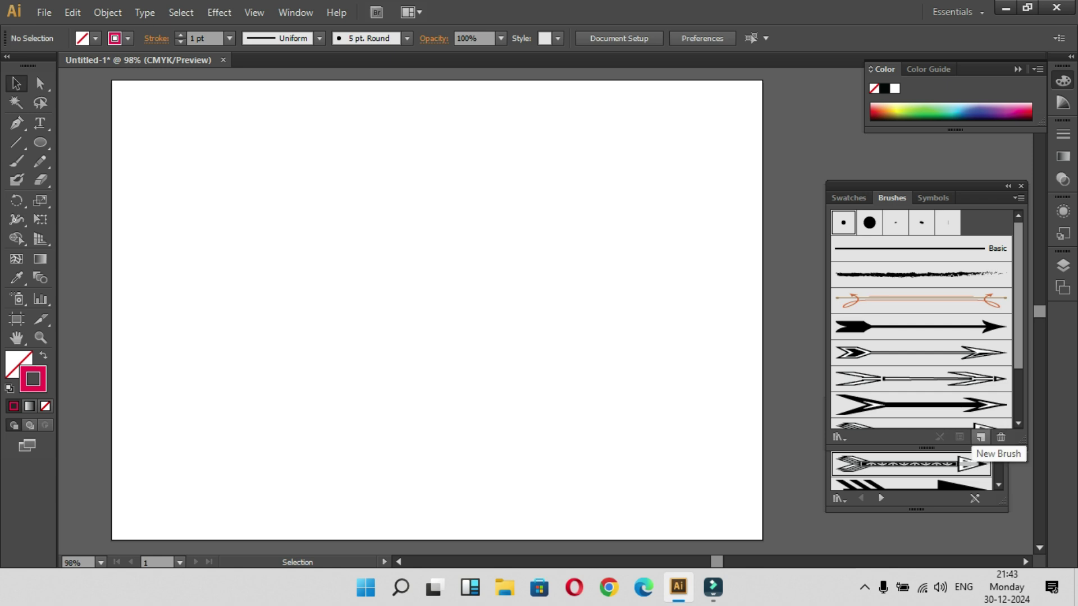
{"action": "left_click", "coordinate": [980, 437]}
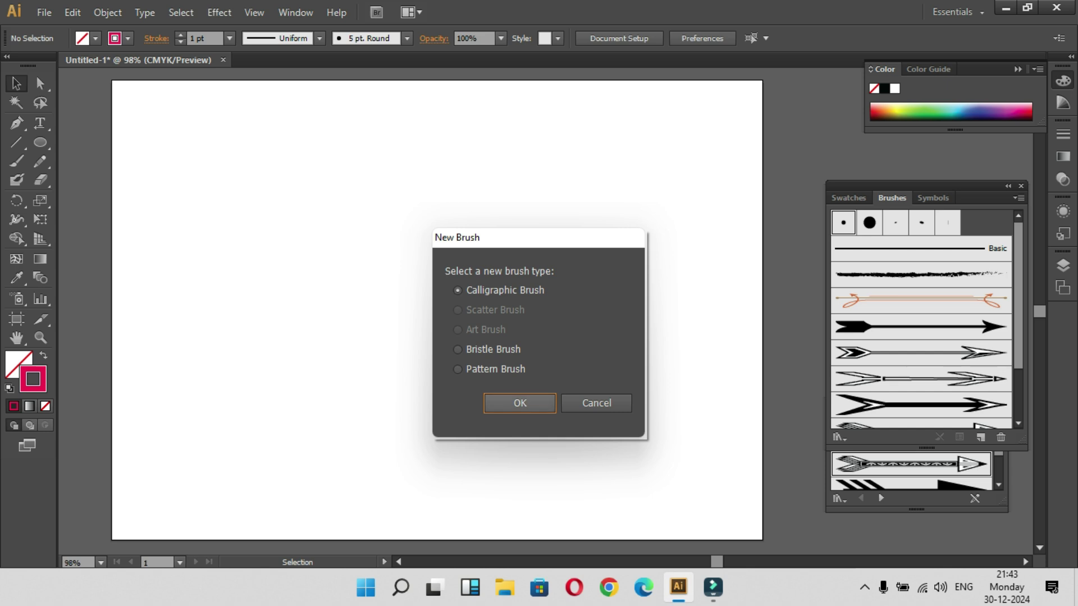
{"action": "key", "text": "Return"}
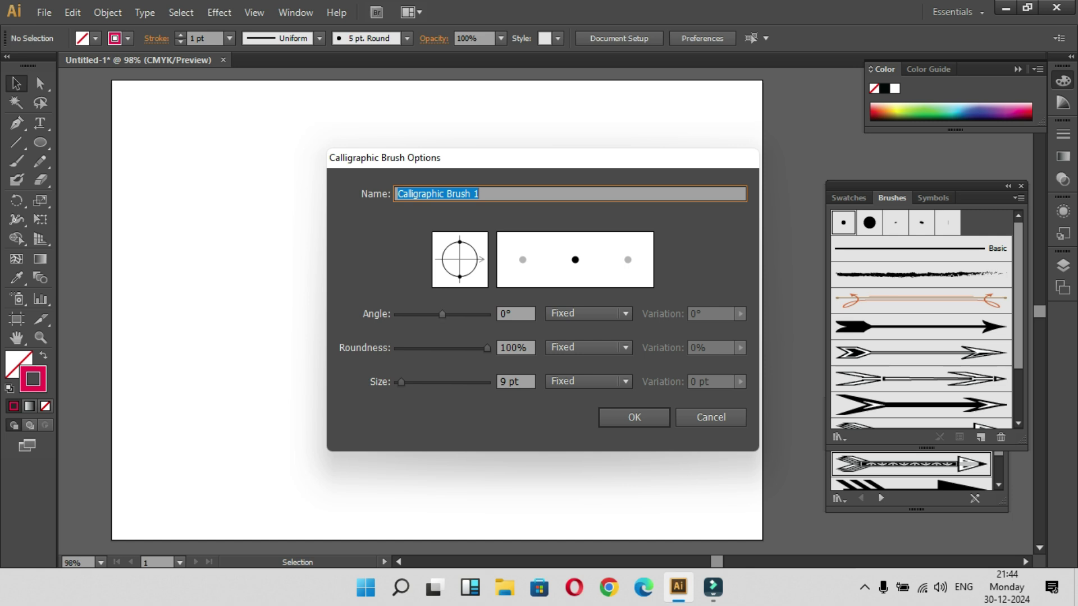
- Shape the new calligraphic brush with an angle of -147°, a roundness of 26% and a size of 37 pt
{"action": "left_click_drag", "start_coordinate": [442, 314], "coordinate": [443, 314]}
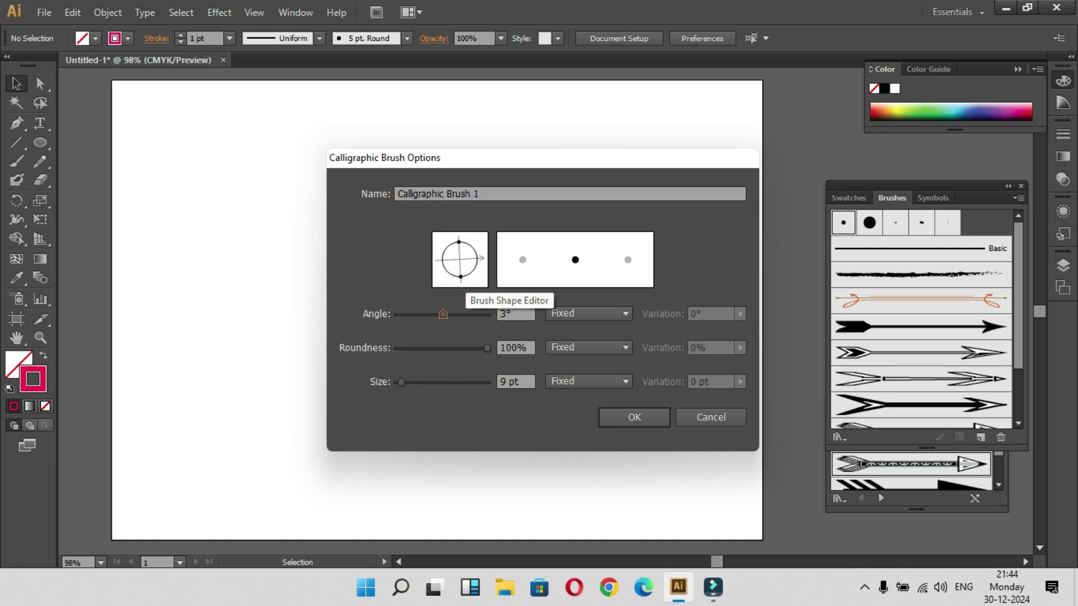
{"action": "mouse_move", "coordinate": [459, 242]}
{"action": "left_mouse_down"}
{"action": "mouse_move", "coordinate": [479, 270]}
{"action": "mouse_move", "coordinate": [440, 271]}
{"action": "left_mouse_up"}
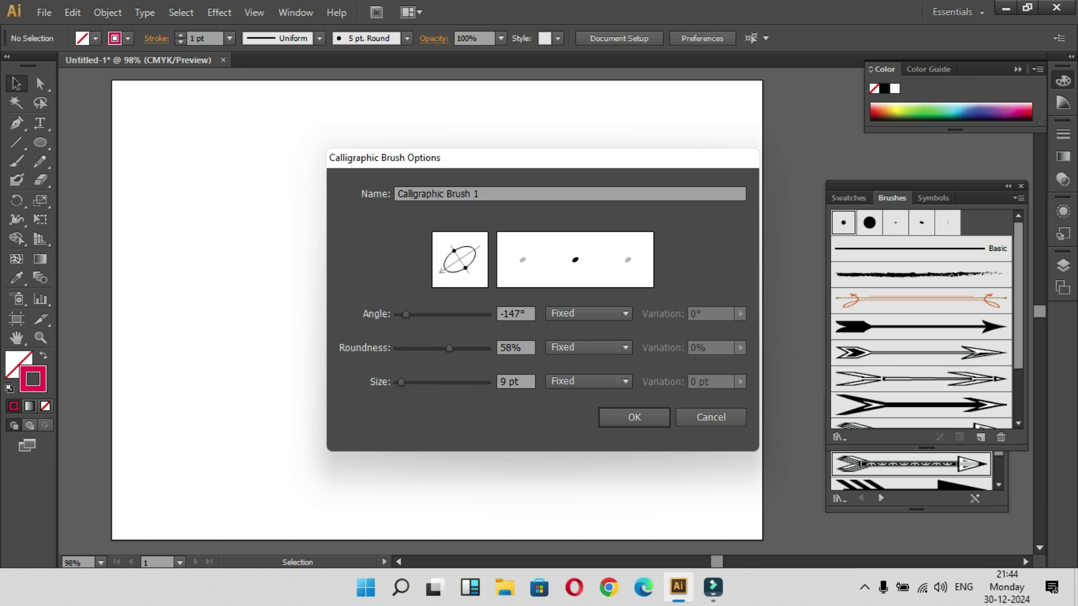
{"action": "left_click_drag", "start_coordinate": [401, 382], "coordinate": [414, 382]}
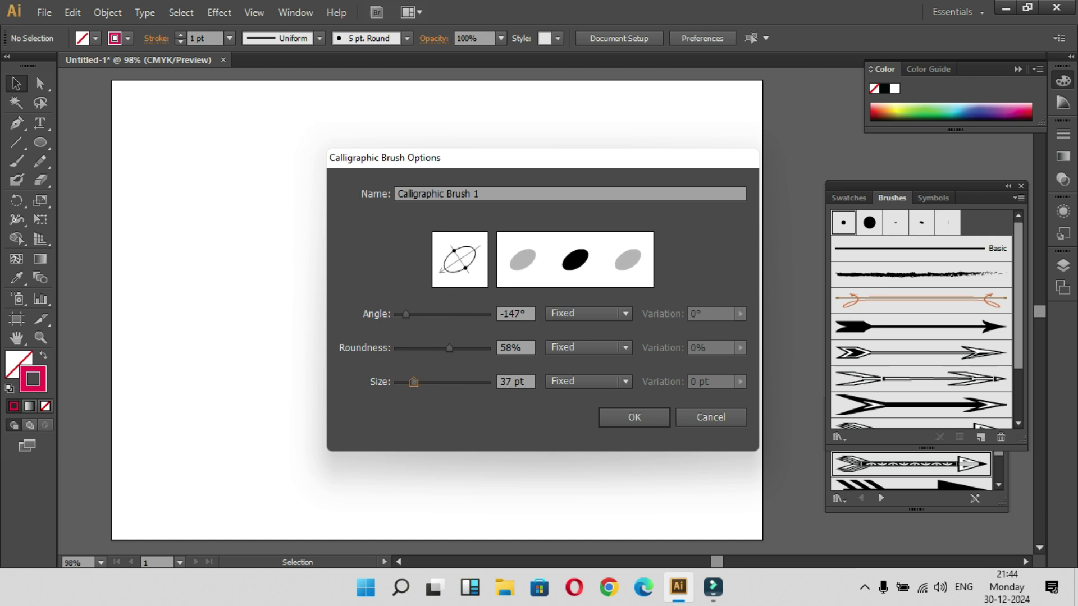
{"action": "left_click_drag", "start_coordinate": [449, 348], "coordinate": [420, 348]}
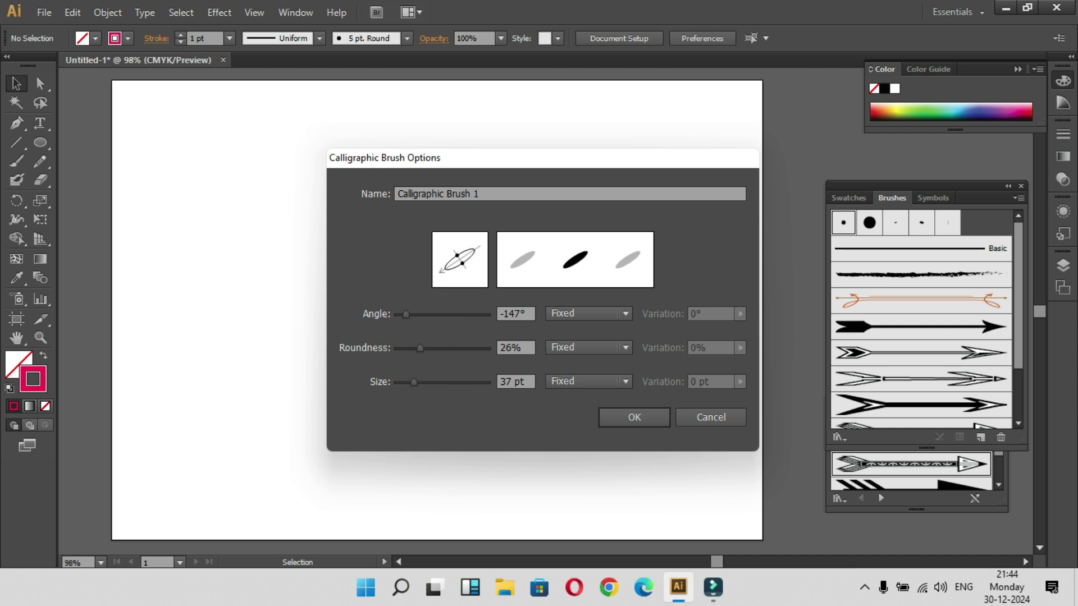
- Name the brush mybrush, keep its angle Fixed and create it
{"action": "left_click_drag", "start_coordinate": [484, 194], "coordinate": [395, 195]}
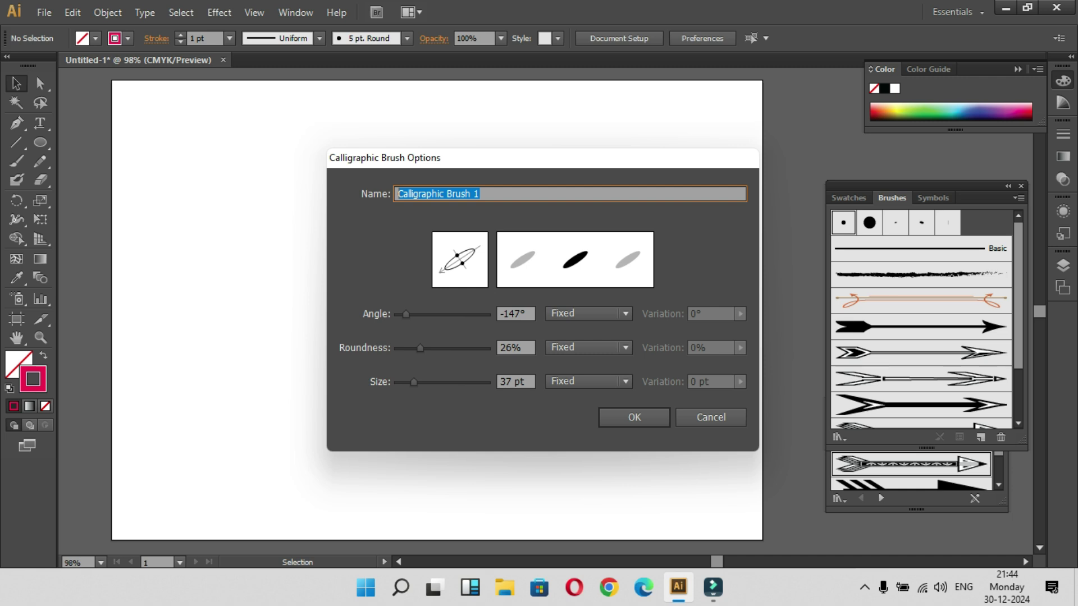
{"action": "type", "text": "mybr"}
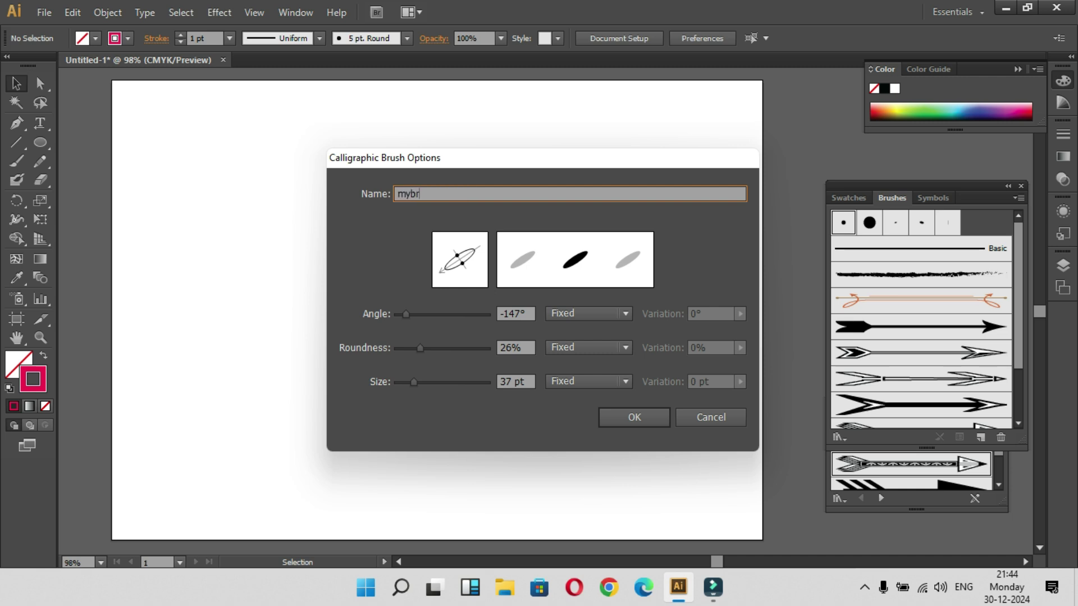
{"action": "type", "text": "ush"}
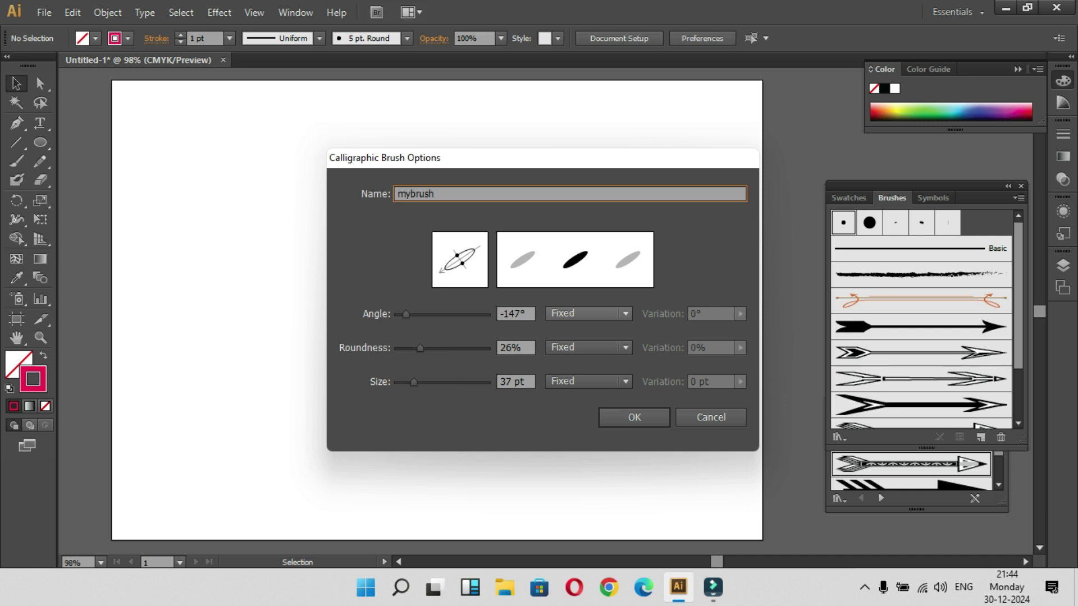
{"action": "left_click", "coordinate": [586, 313]}
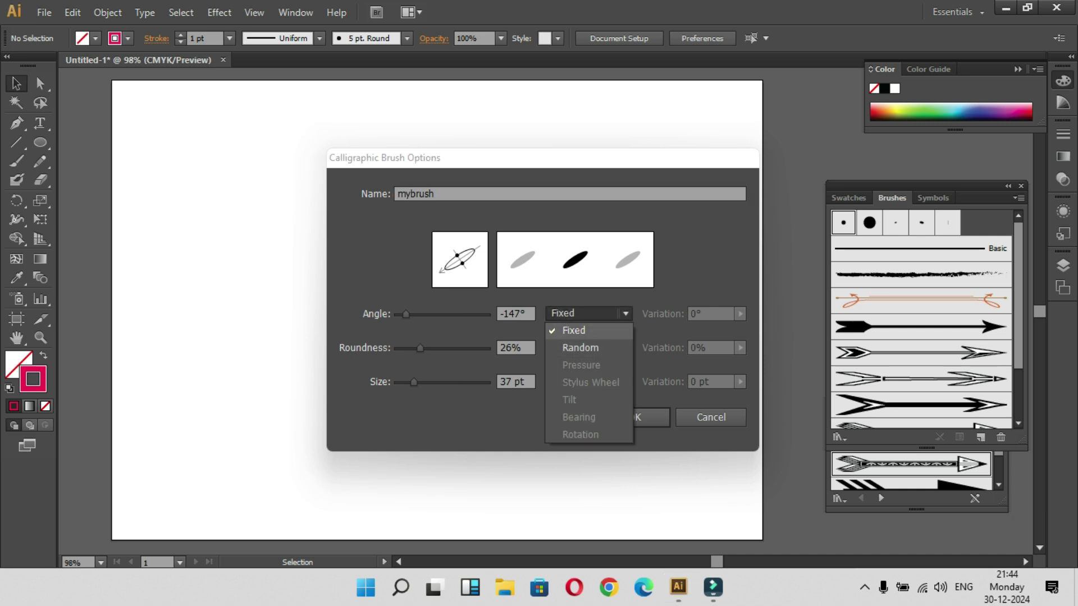
{"action": "left_click", "coordinate": [575, 331]}
{"action": "left_click", "coordinate": [634, 418]}
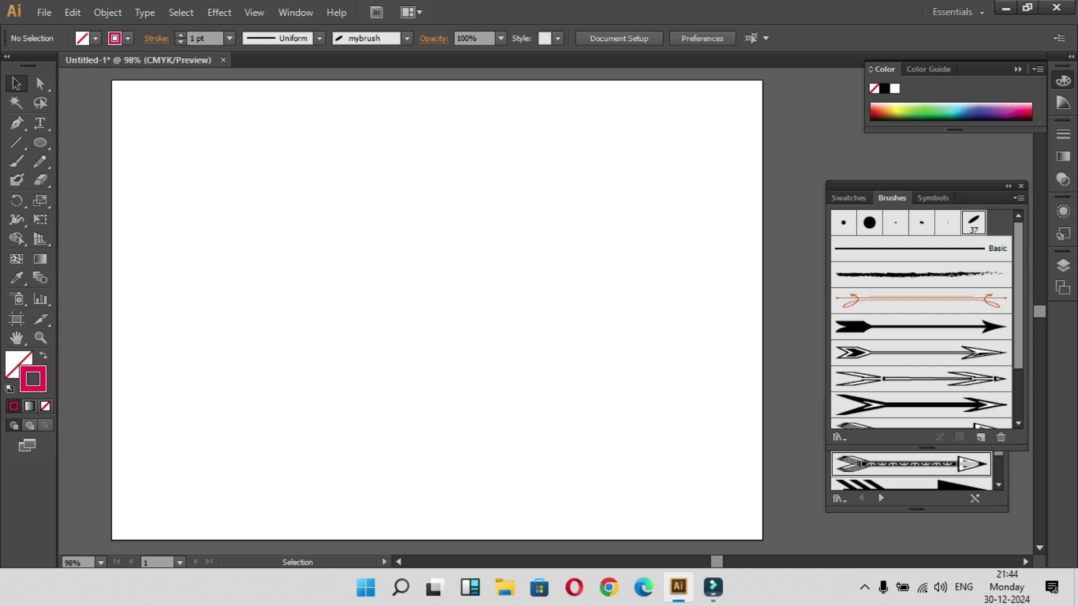
- Paint two S-shaped strokes side by side across the artboard with the mybrush calligraphic brush
{"action": "left_click_drag", "start_coordinate": [271, 387], "coordinate": [539, 243]}
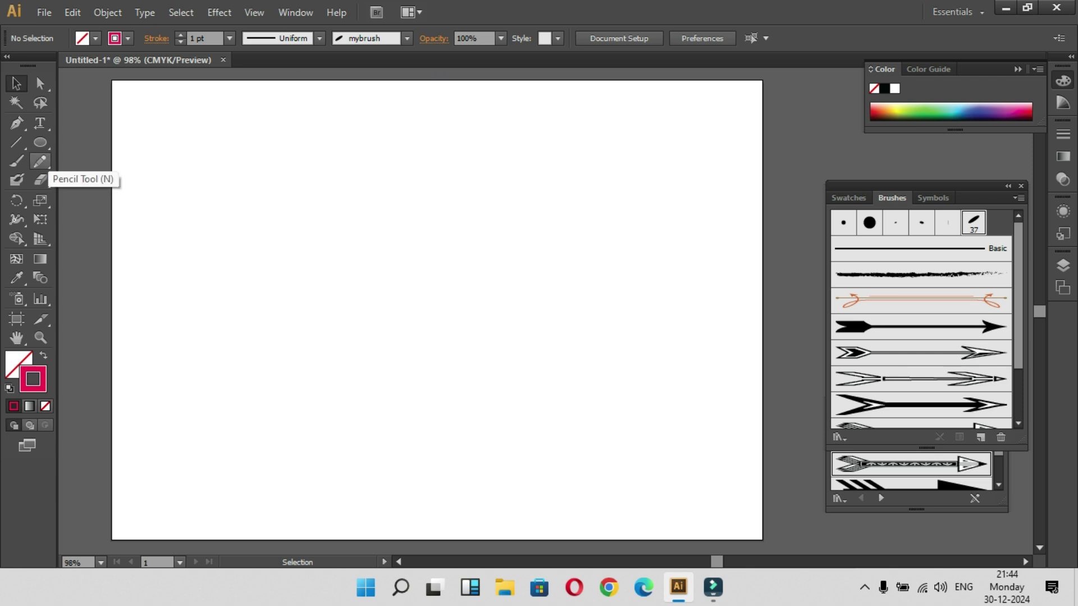
{"action": "left_click", "coordinate": [16, 161]}
{"action": "mouse_move", "coordinate": [227, 416]}
{"action": "left_mouse_down"}
{"action": "mouse_move", "coordinate": [318, 275]}
{"action": "mouse_move", "coordinate": [472, 233]}
{"action": "left_mouse_up"}
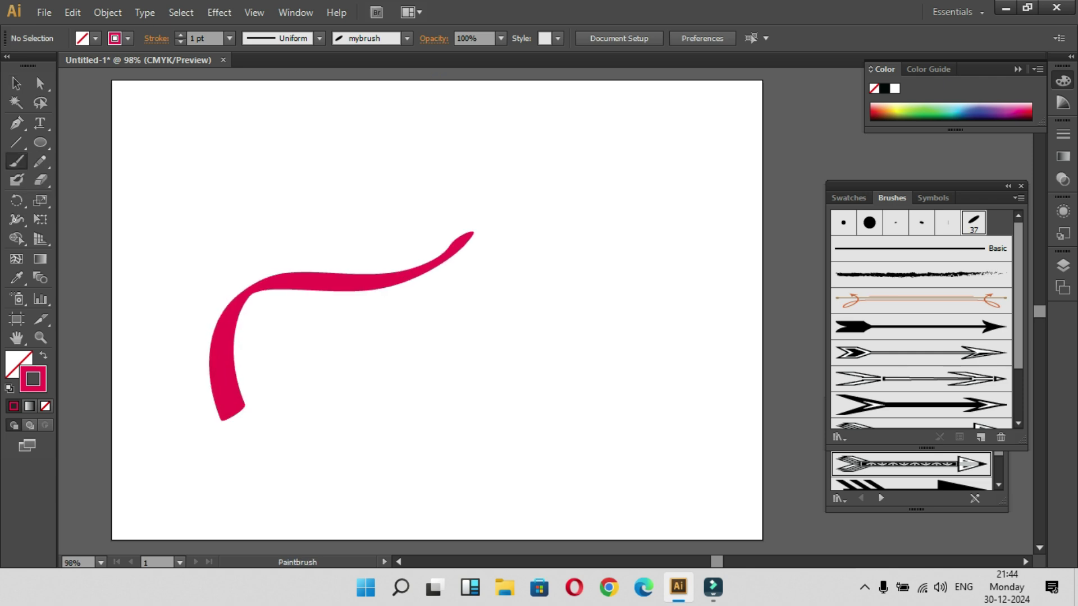
{"action": "left_click_drag", "start_coordinate": [432, 420], "coordinate": [646, 252]}
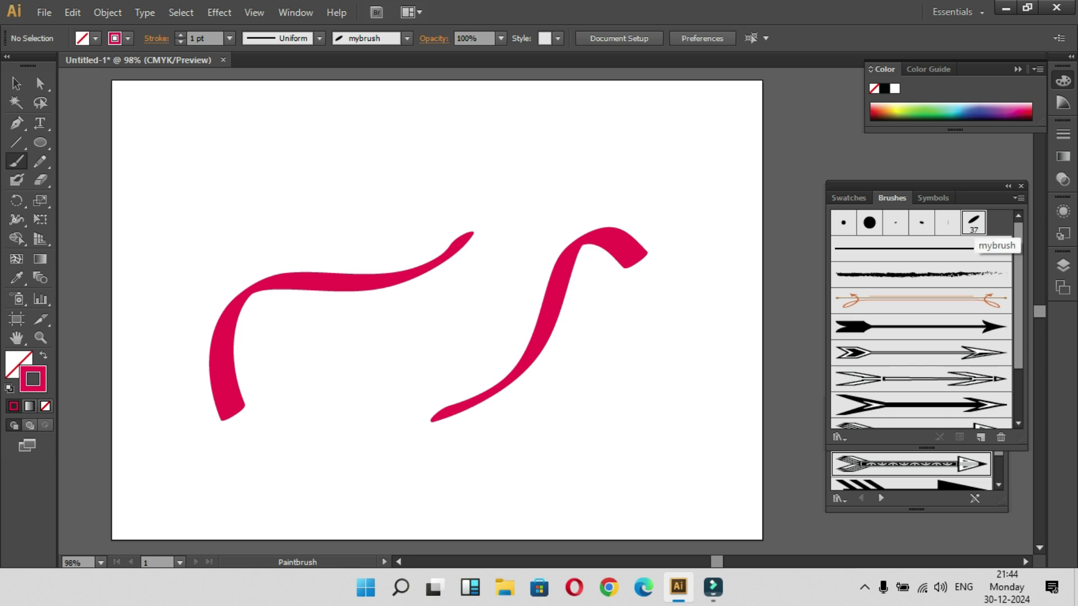
- Edit the mybrush calligraphic brush so its angle, roundness and size all vary as Random
{"action": "double_click", "coordinate": [973, 222]}
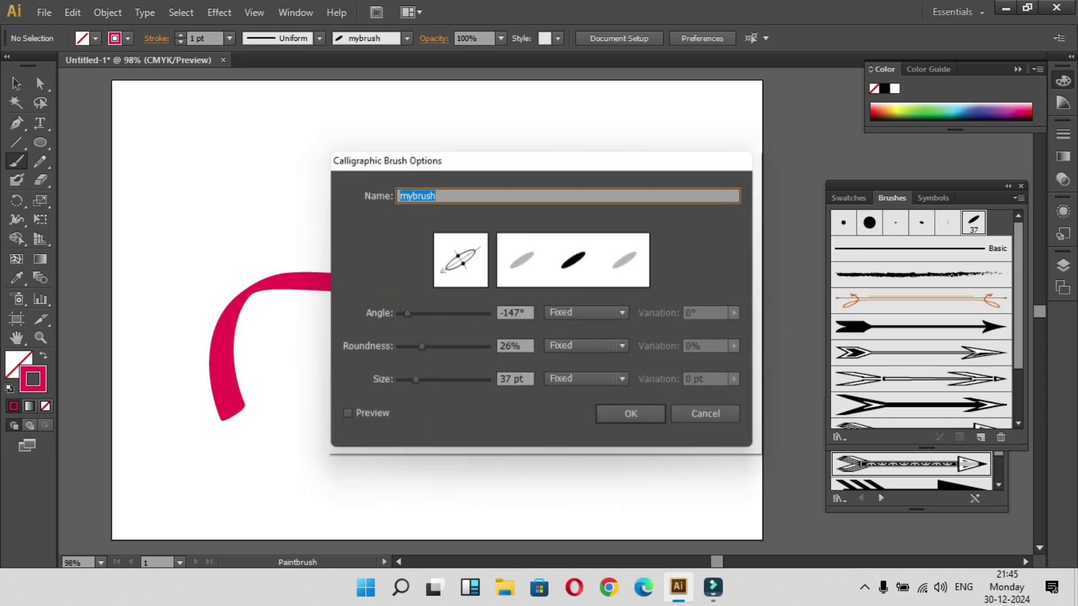
{"action": "left_click", "coordinate": [588, 313]}
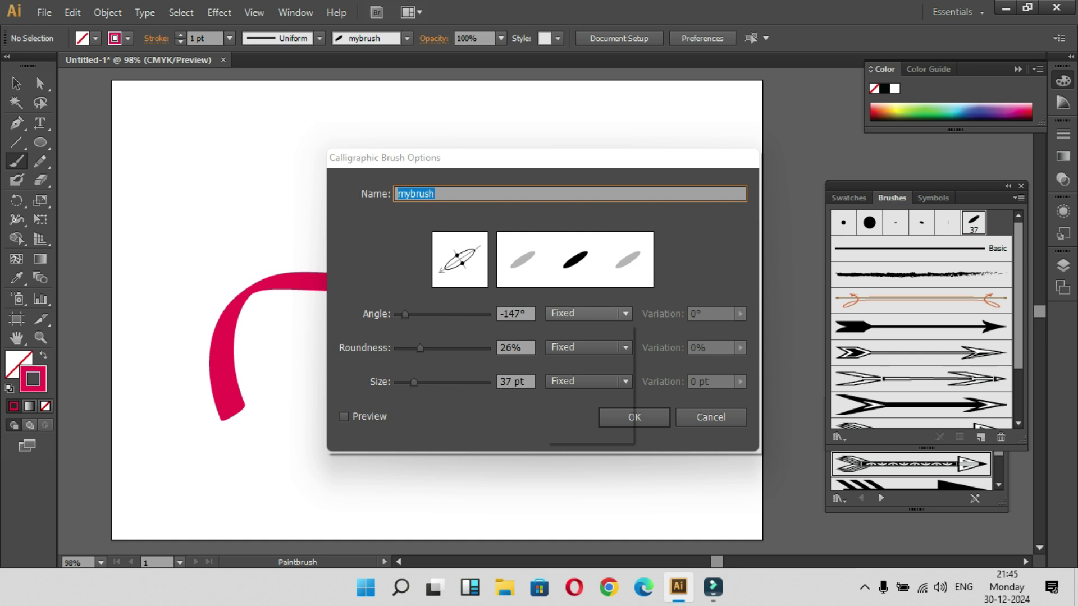
{"action": "left_click", "coordinate": [584, 348]}
{"action": "left_click", "coordinate": [587, 347]}
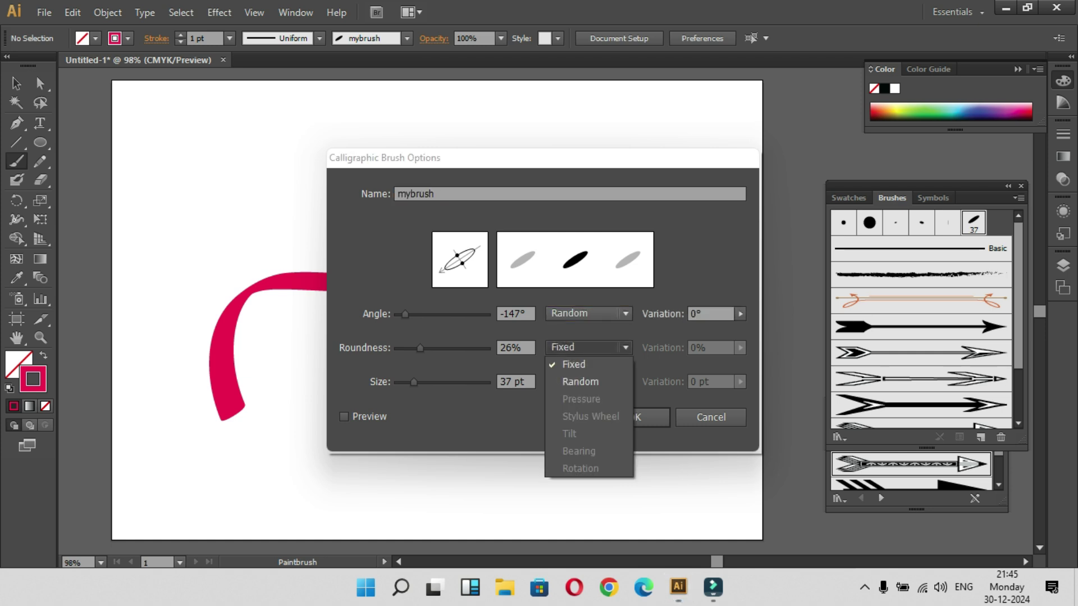
{"action": "left_click", "coordinate": [578, 381]}
{"action": "left_click", "coordinate": [588, 381]}
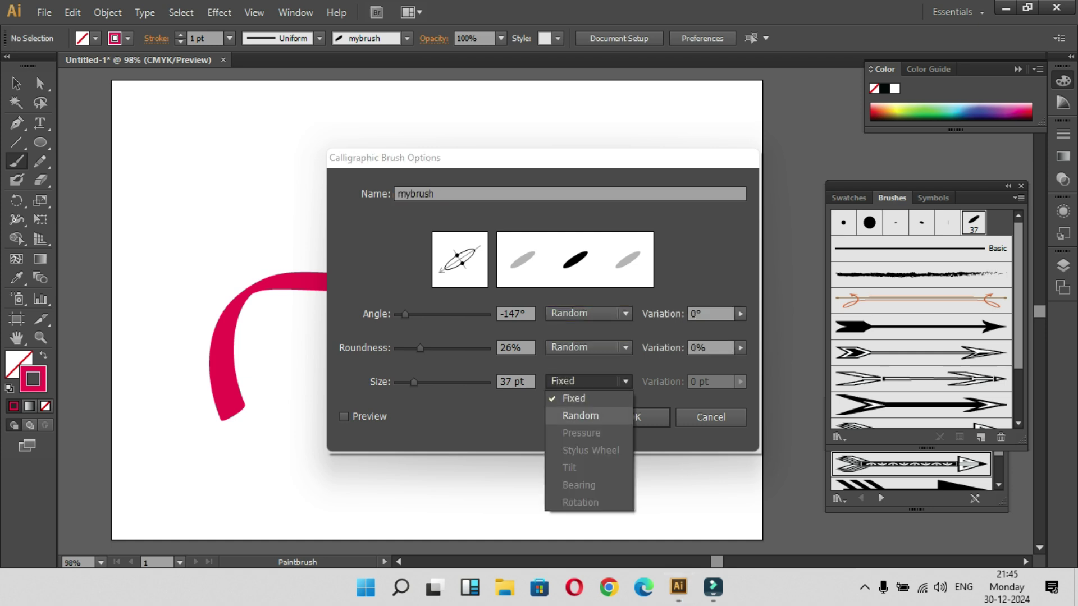
{"action": "left_click", "coordinate": [578, 415]}
- Set the brush variations to 12° for angle, 4% for roundness and 7 pt for size
{"action": "left_click", "coordinate": [740, 313]}
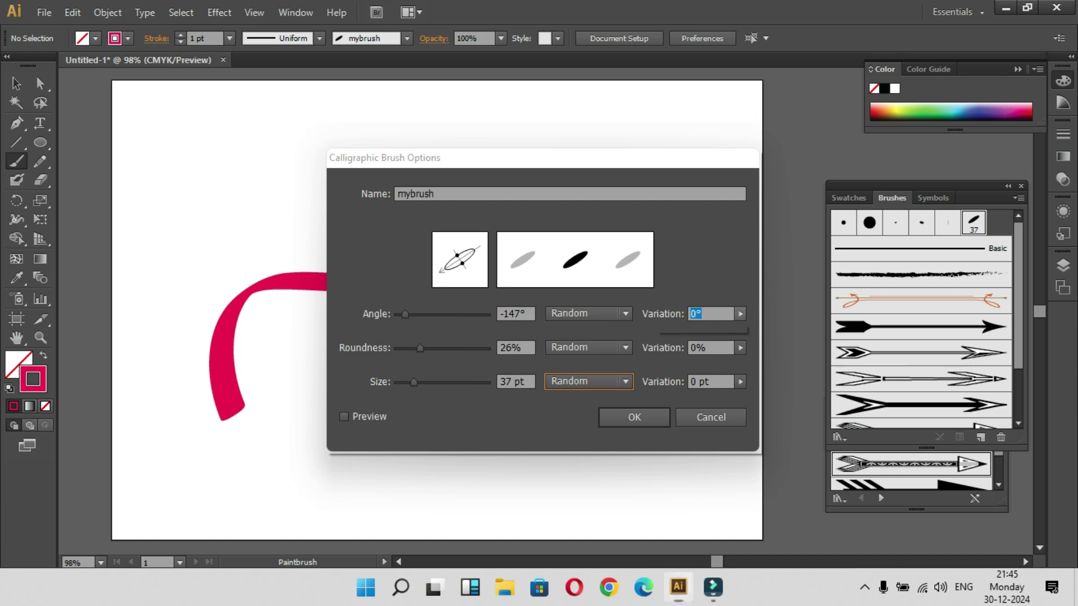
{"action": "left_click_drag", "start_coordinate": [658, 327], "coordinate": [663, 328]}
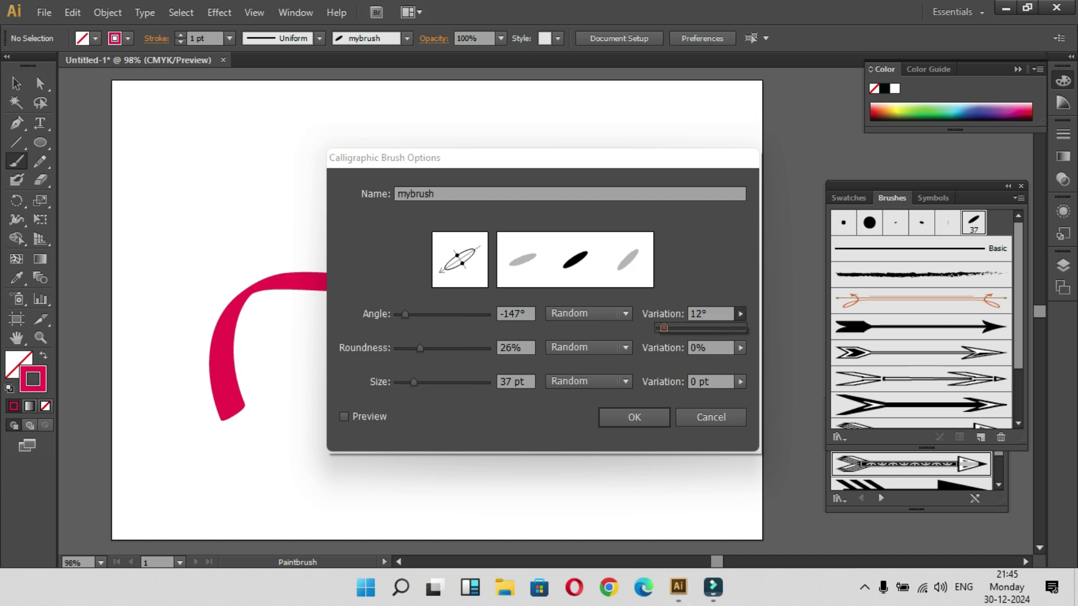
{"action": "left_click", "coordinate": [740, 347]}
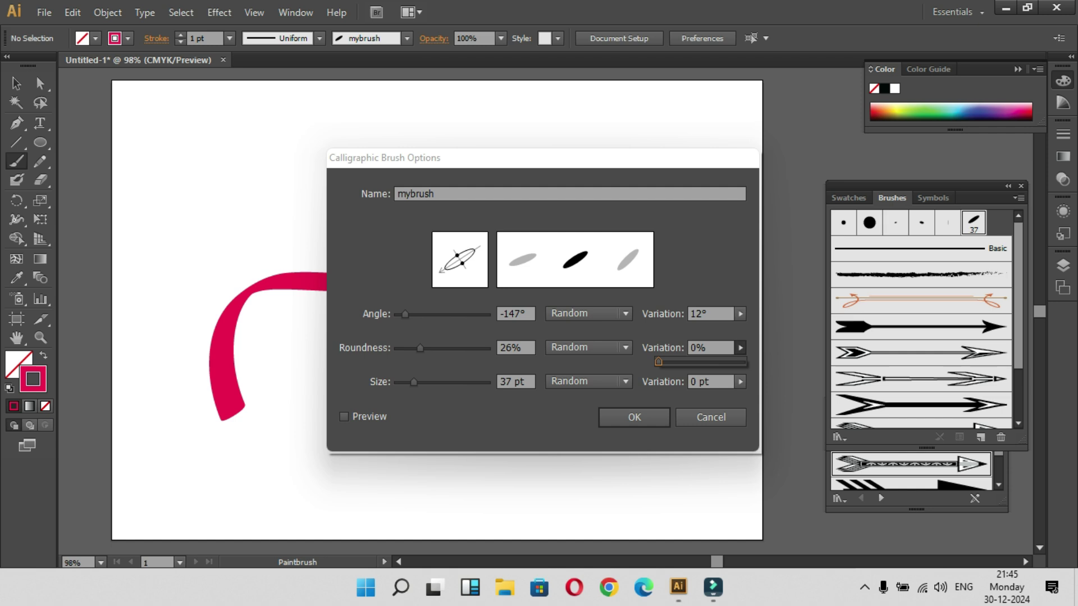
{"action": "left_click_drag", "start_coordinate": [657, 361], "coordinate": [671, 362]}
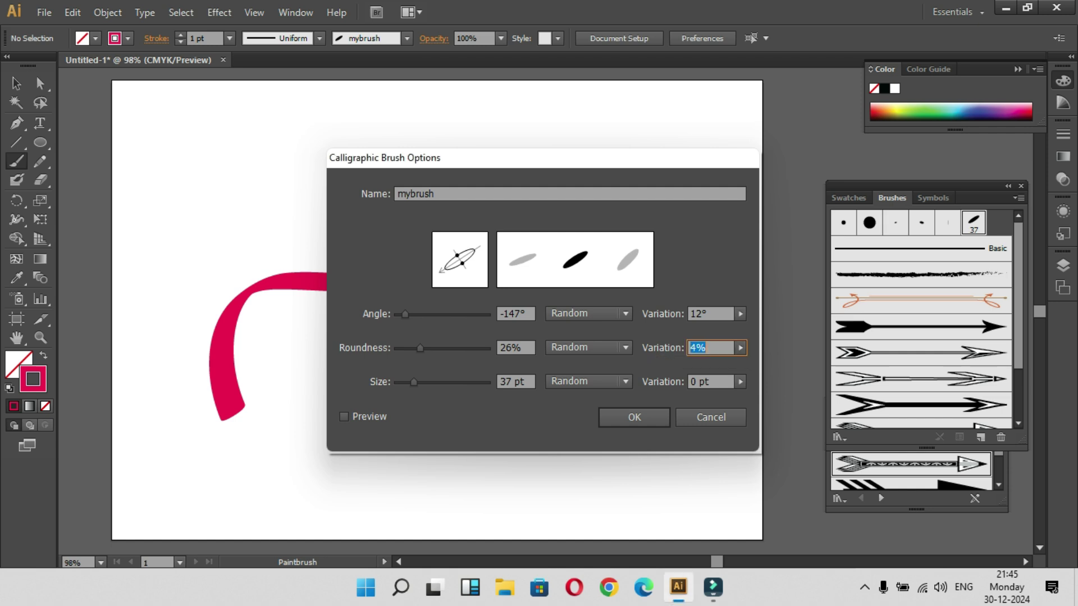
{"action": "left_click", "coordinate": [740, 382]}
{"action": "left_click_drag", "start_coordinate": [658, 395], "coordinate": [674, 395]}
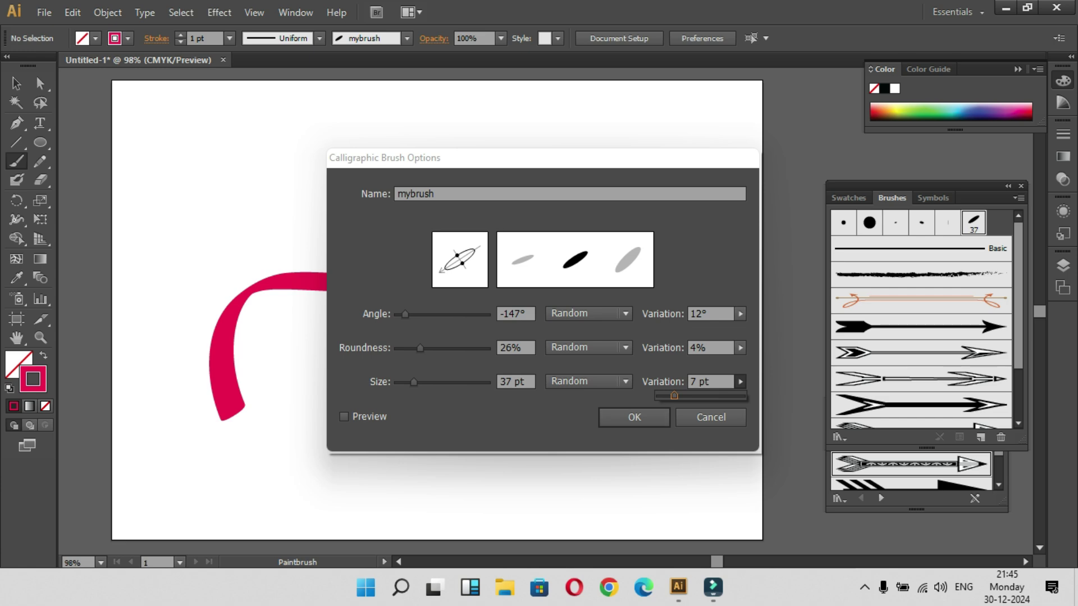
- Preview the brush changes on the artboard and set the variation to 41° for angle and 6% for roundness
{"action": "left_click", "coordinate": [344, 416]}
{"action": "left_click_drag", "start_coordinate": [453, 161], "coordinate": [615, 87]}
{"action": "left_click", "coordinate": [901, 238]}
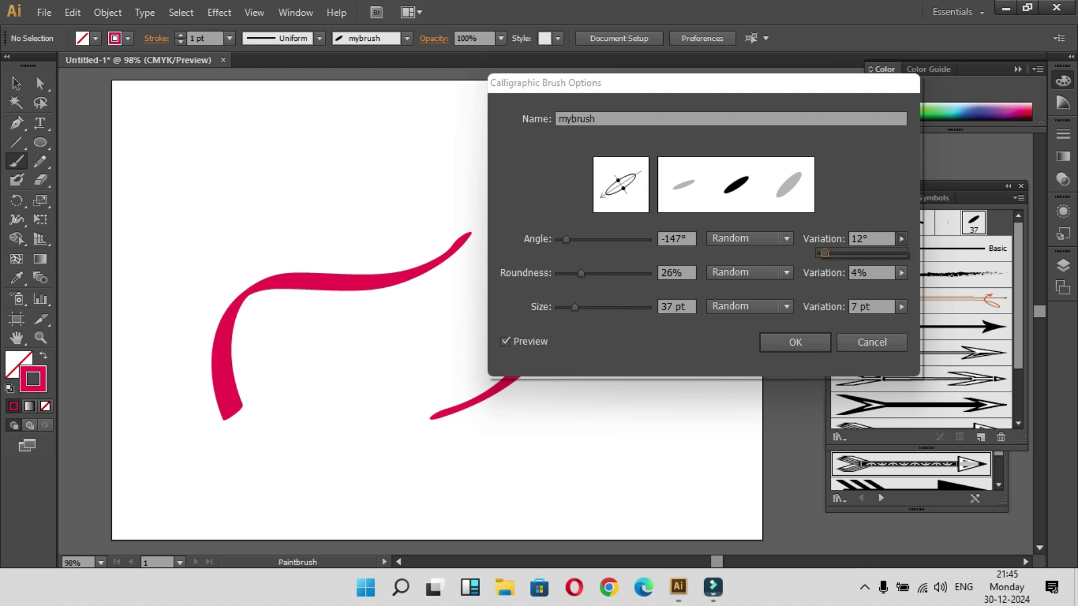
{"action": "left_click_drag", "start_coordinate": [825, 252], "coordinate": [838, 253]}
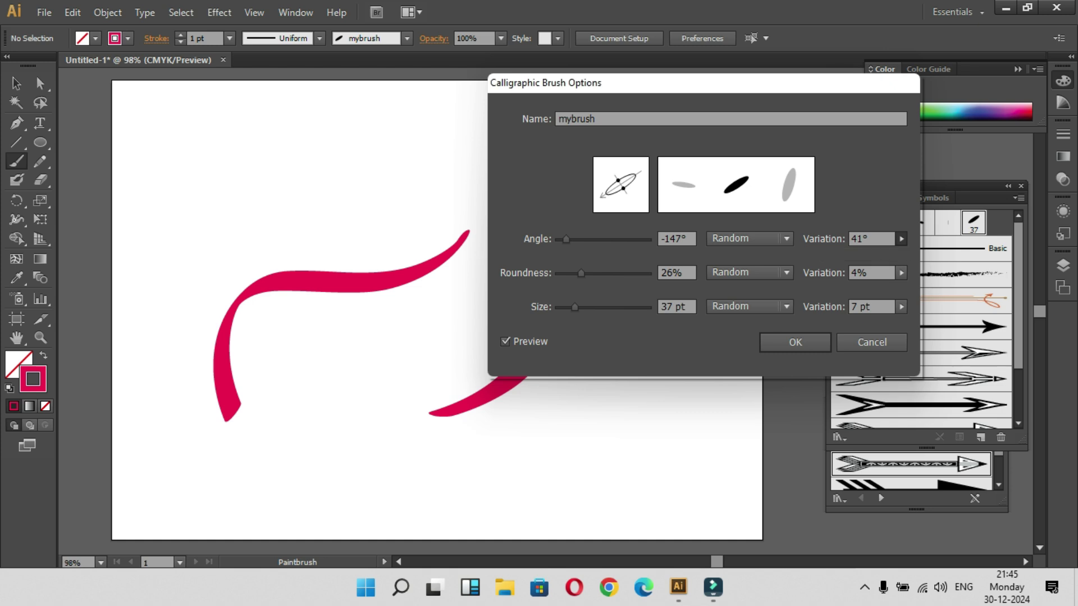
{"action": "left_click", "coordinate": [870, 272]}
{"action": "left_click", "coordinate": [900, 272]}
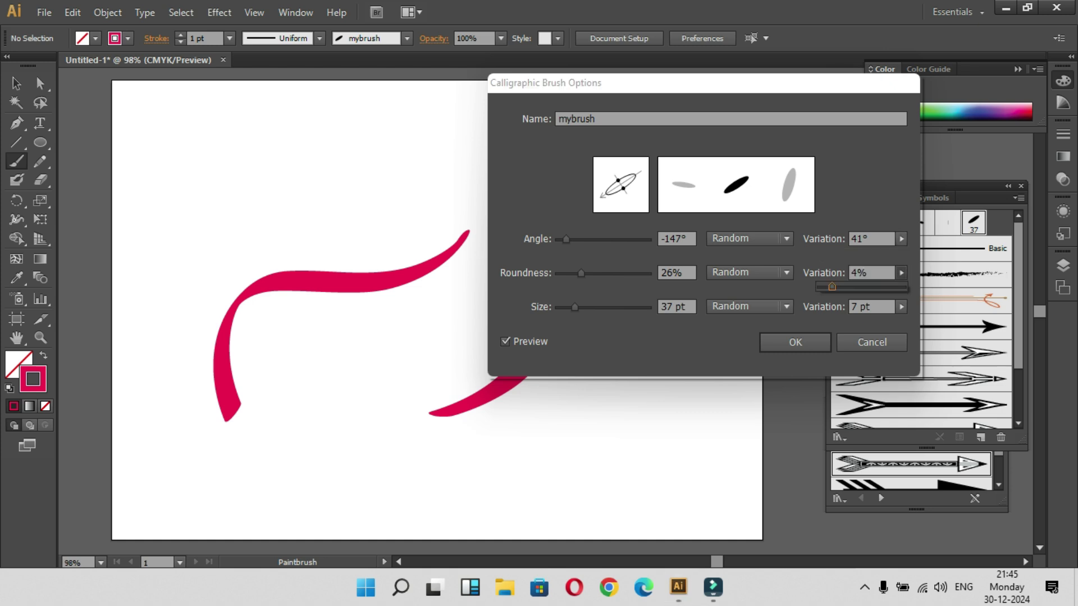
{"action": "mouse_move", "coordinate": [831, 286]}
{"action": "left_mouse_down"}
{"action": "mouse_move", "coordinate": [858, 287]}
{"action": "mouse_move", "coordinate": [839, 286]}
{"action": "left_mouse_up"}
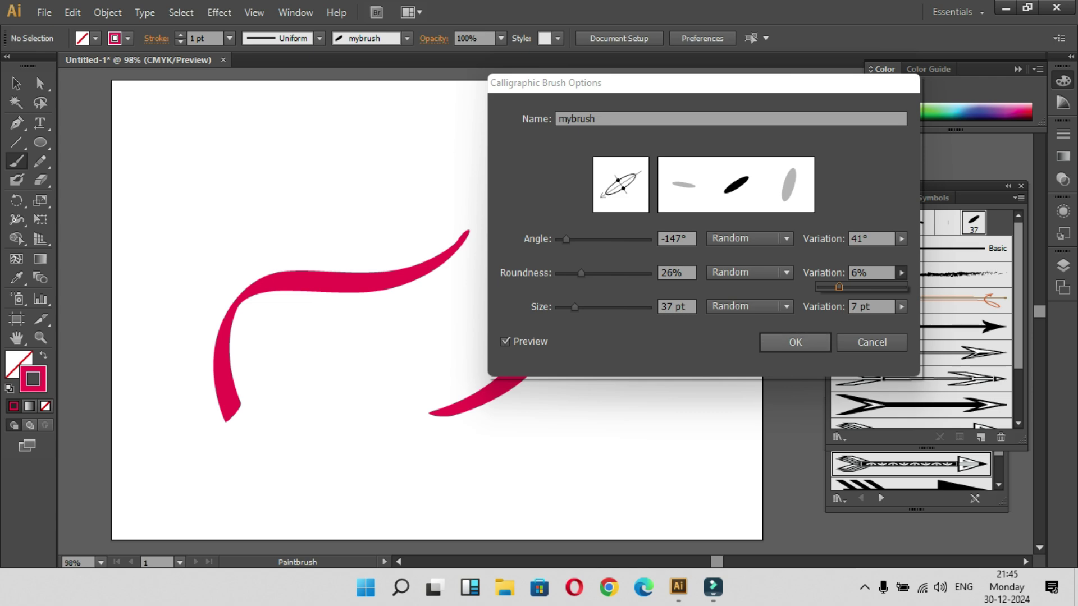
- Set the size variation to 32 pt and save the brush, applying the changes to the existing strokes
{"action": "left_click", "coordinate": [901, 307]}
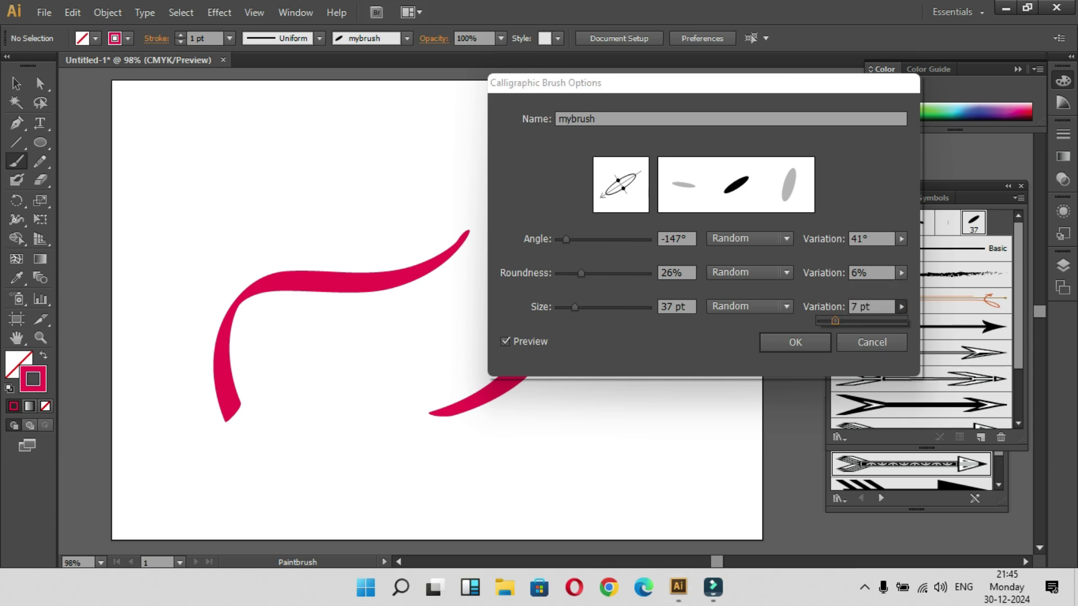
{"action": "left_click_drag", "start_coordinate": [834, 320], "coordinate": [865, 321]}
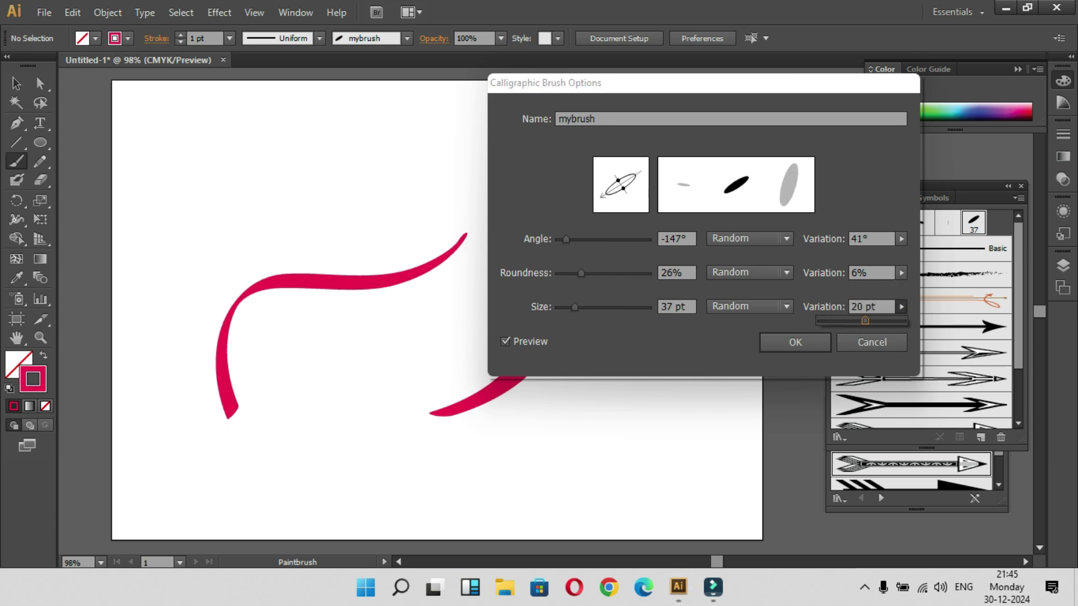
{"action": "left_click_drag", "start_coordinate": [865, 320], "coordinate": [892, 321]}
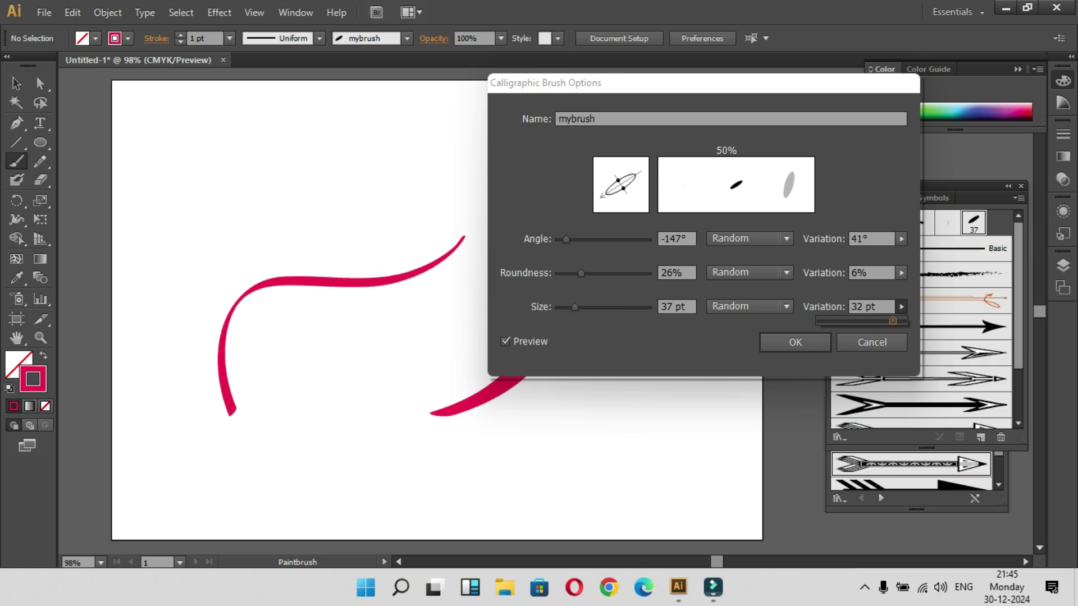
{"action": "left_click", "coordinate": [795, 342]}
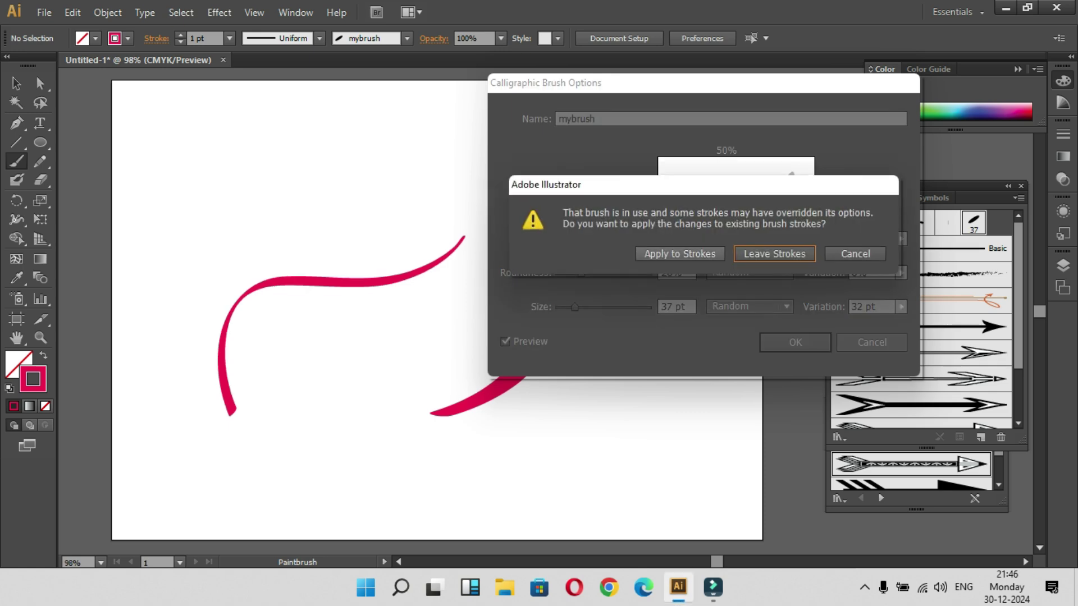
{"action": "left_click", "coordinate": [680, 254]}
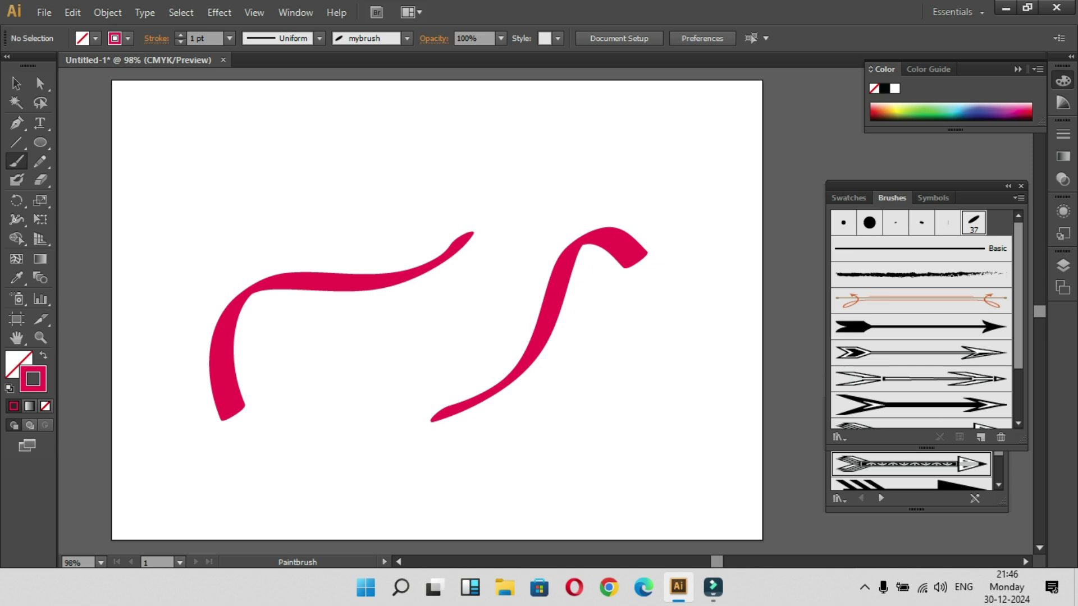
- Paint six curved strokes across the artboard with the edited mybrush to test its random variation
{"action": "mouse_move", "coordinate": [303, 339]}
{"action": "left_mouse_down"}
{"action": "mouse_move", "coordinate": [453, 267]}
{"action": "mouse_move", "coordinate": [622, 285]}
{"action": "left_mouse_up"}
{"action": "mouse_move", "coordinate": [278, 223]}
{"action": "left_mouse_down"}
{"action": "mouse_move", "coordinate": [572, 142]}
{"action": "mouse_move", "coordinate": [620, 168]}
{"action": "left_mouse_up"}
{"action": "mouse_move", "coordinate": [399, 162]}
{"action": "left_mouse_down"}
{"action": "mouse_move", "coordinate": [350, 164]}
{"action": "mouse_move", "coordinate": [159, 330]}
{"action": "left_mouse_up"}
{"action": "left_click_drag", "start_coordinate": [387, 160], "coordinate": [514, 343]}
{"action": "left_click_drag", "start_coordinate": [493, 161], "coordinate": [651, 323]}
{"action": "mouse_move", "coordinate": [399, 342]}
{"action": "left_mouse_down"}
{"action": "mouse_move", "coordinate": [264, 438]}
{"action": "mouse_move", "coordinate": [209, 355]}
{"action": "left_mouse_up"}
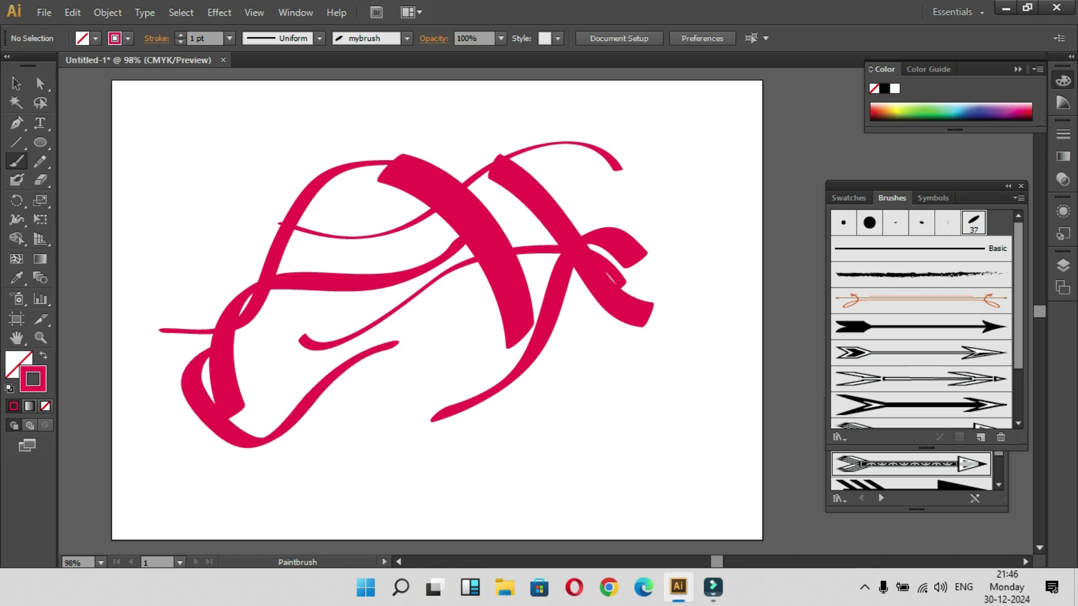
- Select all the painted strokes and delete them to clear the artboard
{"action": "key", "text": "v"}
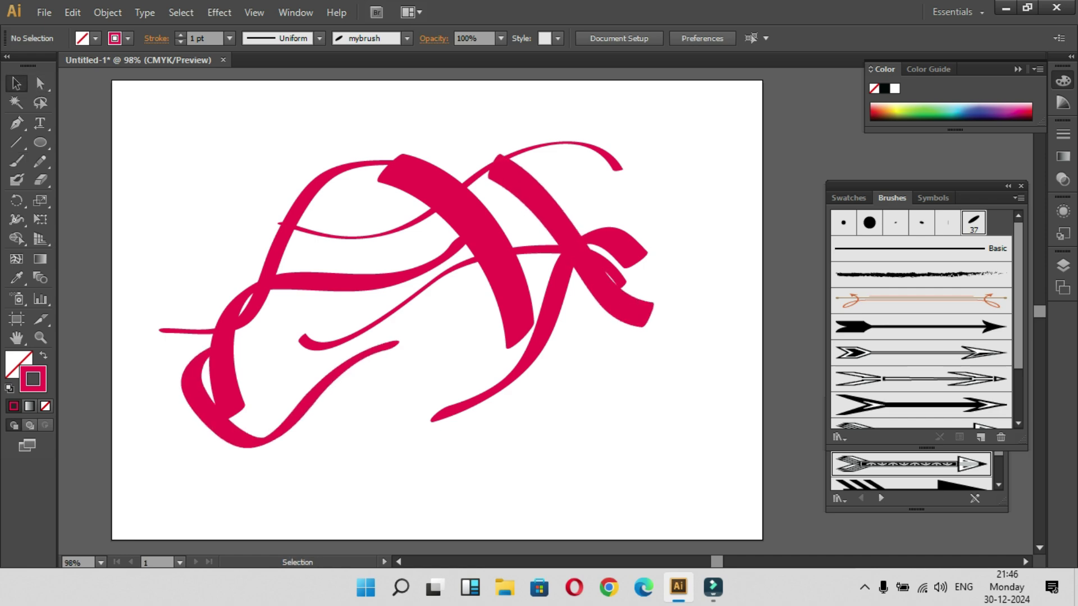
{"action": "mouse_move", "coordinate": [151, 133]}
{"action": "left_mouse_down"}
{"action": "mouse_move", "coordinate": [232, 411]}
{"action": "mouse_move", "coordinate": [695, 429]}
{"action": "mouse_move", "coordinate": [695, 446]}
{"action": "left_mouse_up"}
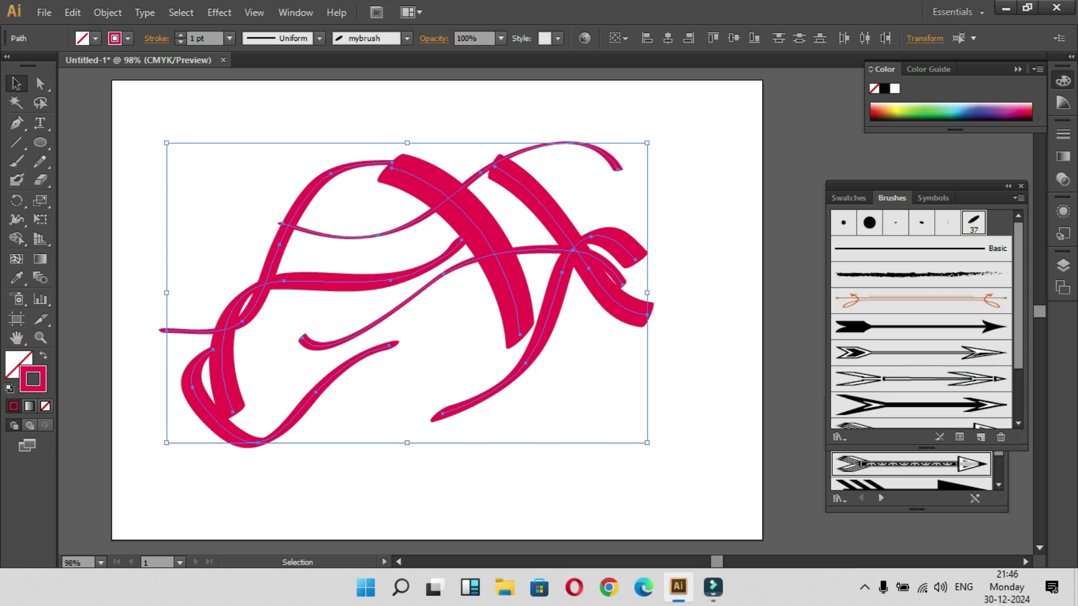
{"action": "key", "text": "Delete"}
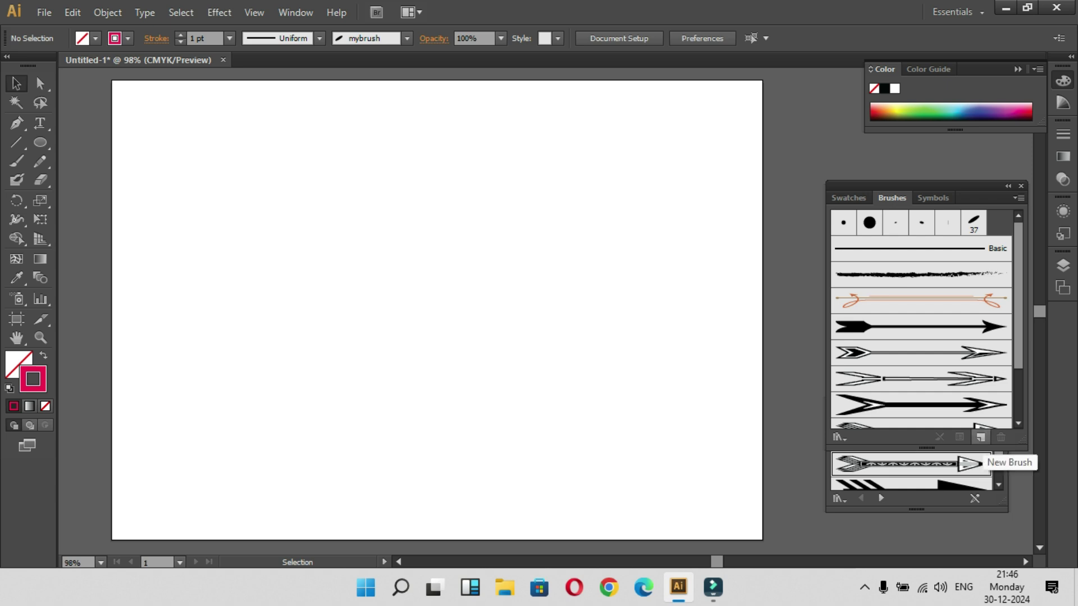
{"action": "left_click", "coordinate": [980, 438]}
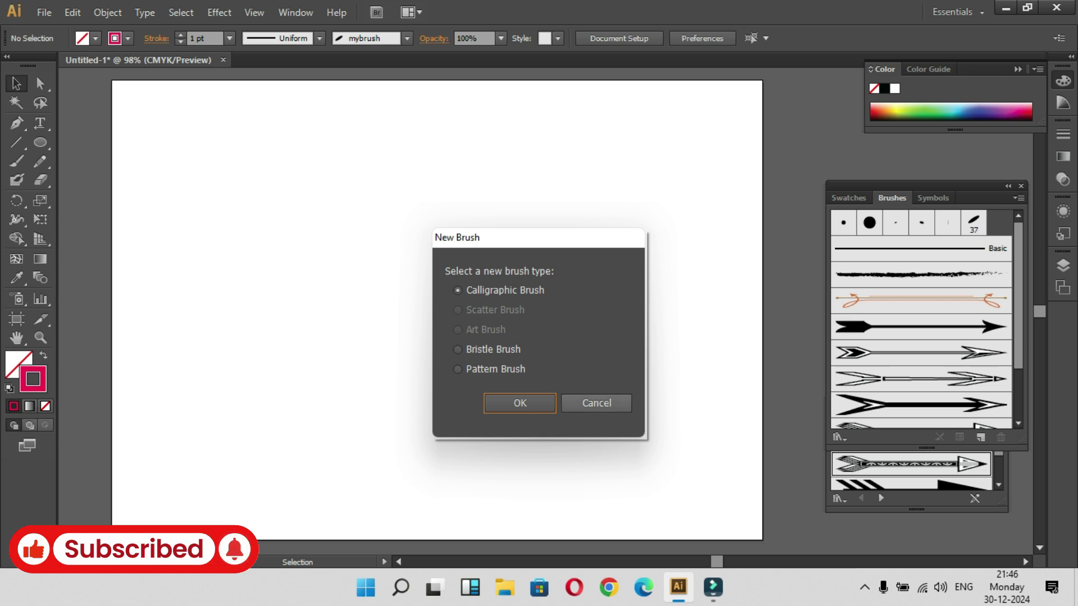
{"action": "key", "text": "Tab"}
{"action": "key", "text": "Return"}
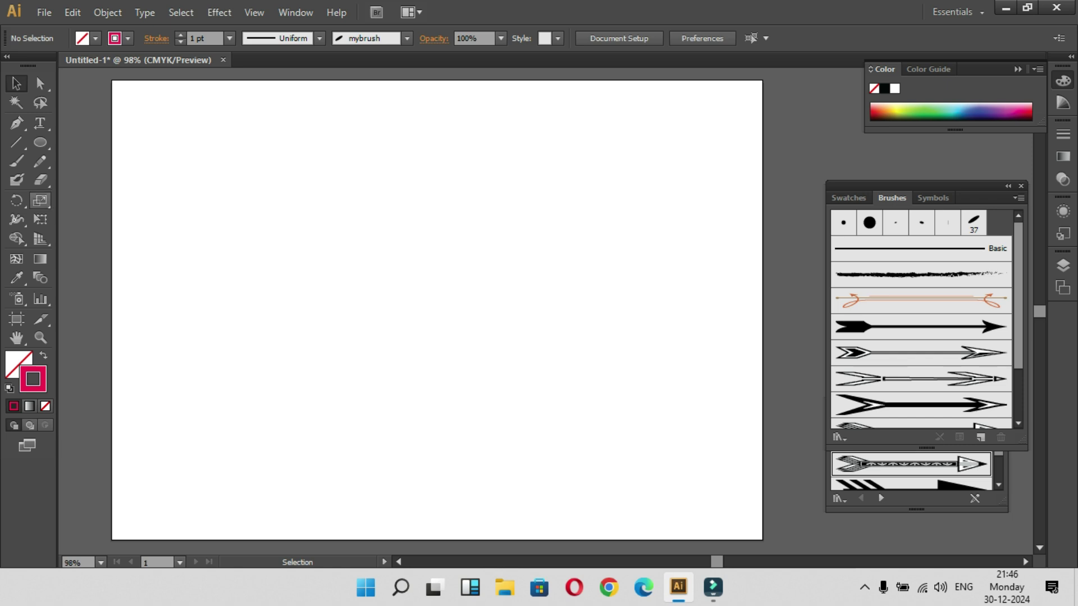
- Draw a small five-pointed star in the left part of the artboard and give it a blue fill
{"action": "left_click_drag", "start_coordinate": [39, 142], "coordinate": [45, 218]}
{"action": "mouse_move", "coordinate": [193, 263]}
{"action": "left_mouse_down"}
{"action": "mouse_move", "coordinate": [233, 292]}
{"action": "mouse_move", "coordinate": [200, 277]}
{"action": "left_mouse_up"}
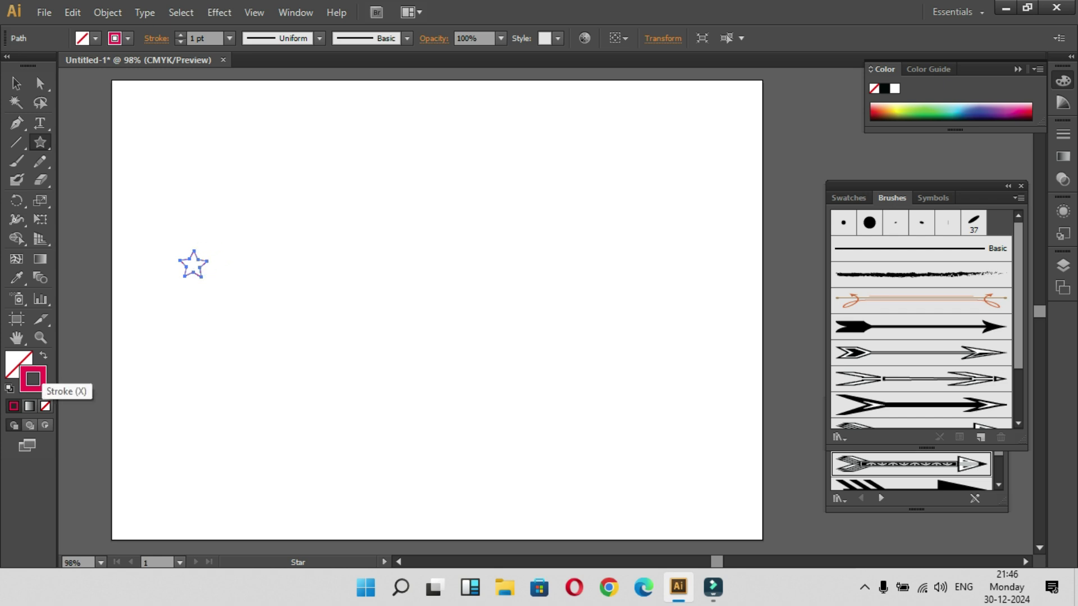
{"action": "left_click", "coordinate": [17, 365]}
{"action": "double_click", "coordinate": [39, 382]}
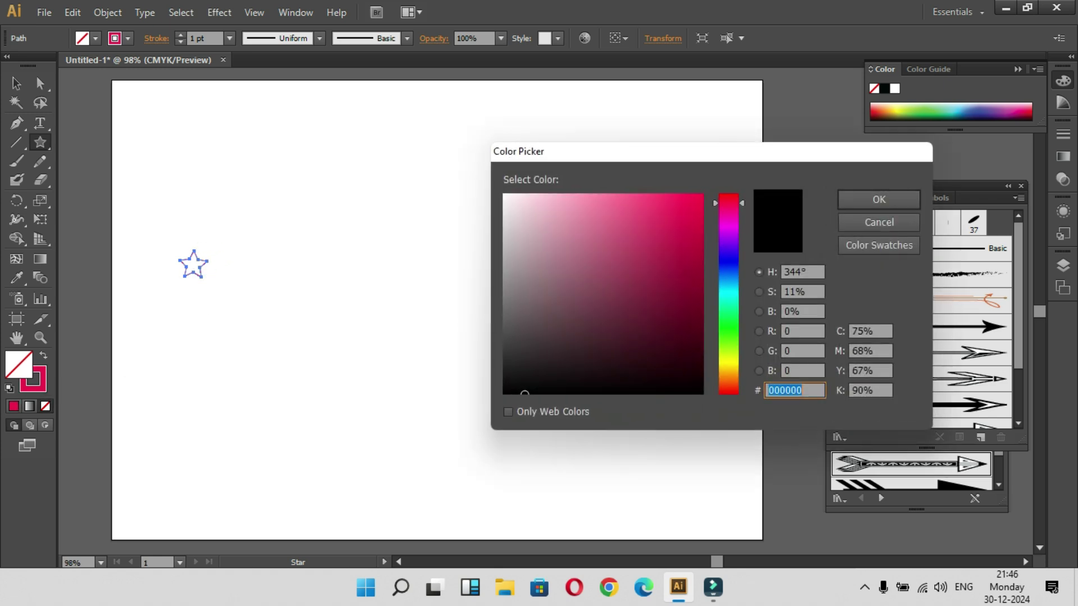
{"action": "left_click", "coordinate": [729, 246]}
{"action": "left_click", "coordinate": [691, 274]}
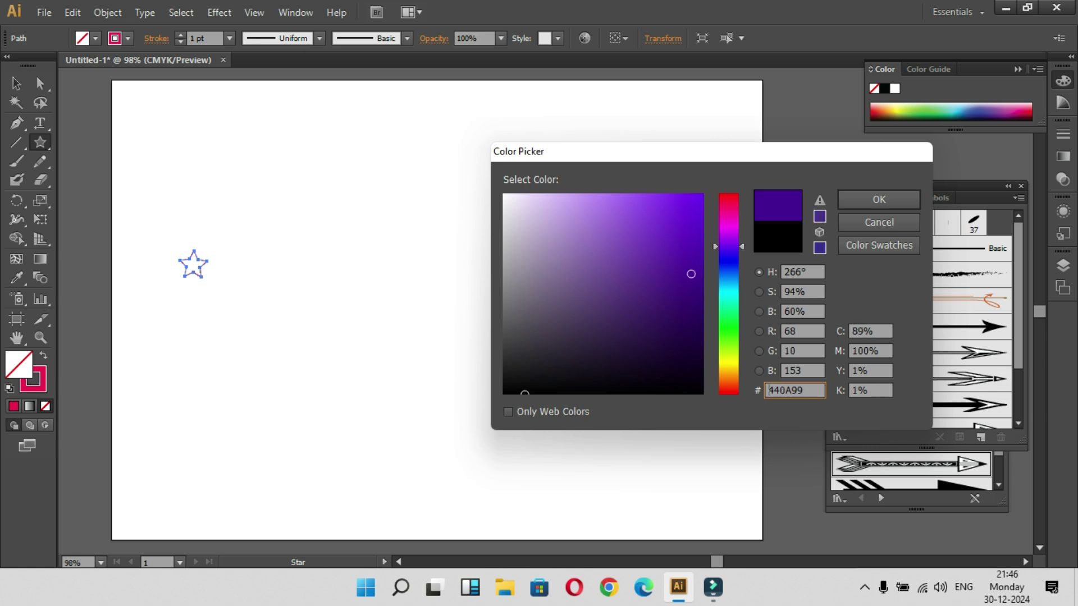
{"action": "left_click", "coordinate": [729, 265]}
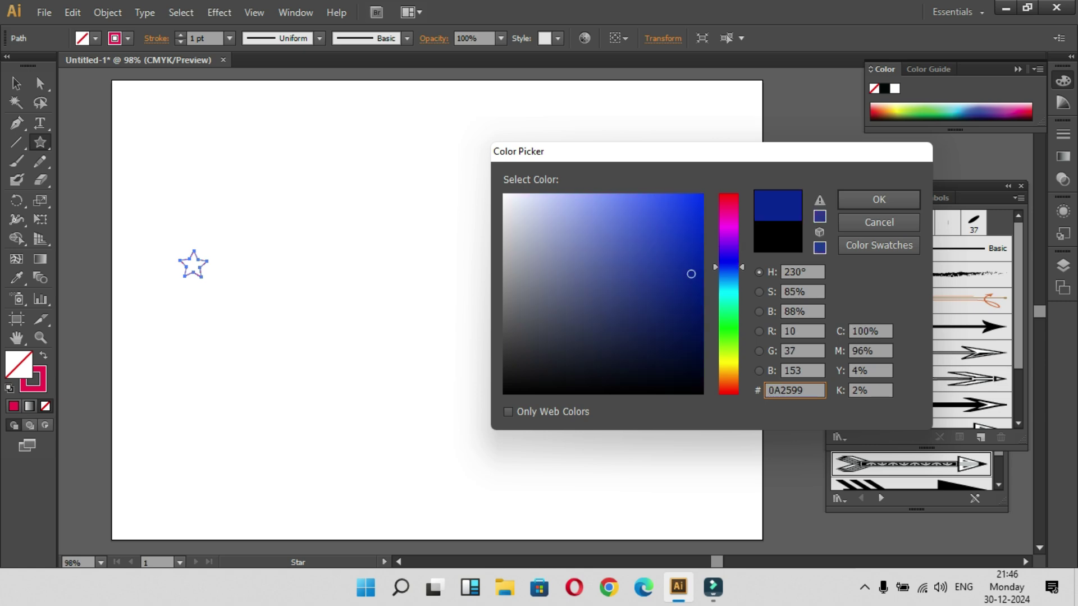
{"action": "left_click", "coordinate": [671, 216]}
{"action": "left_click", "coordinate": [879, 199]}
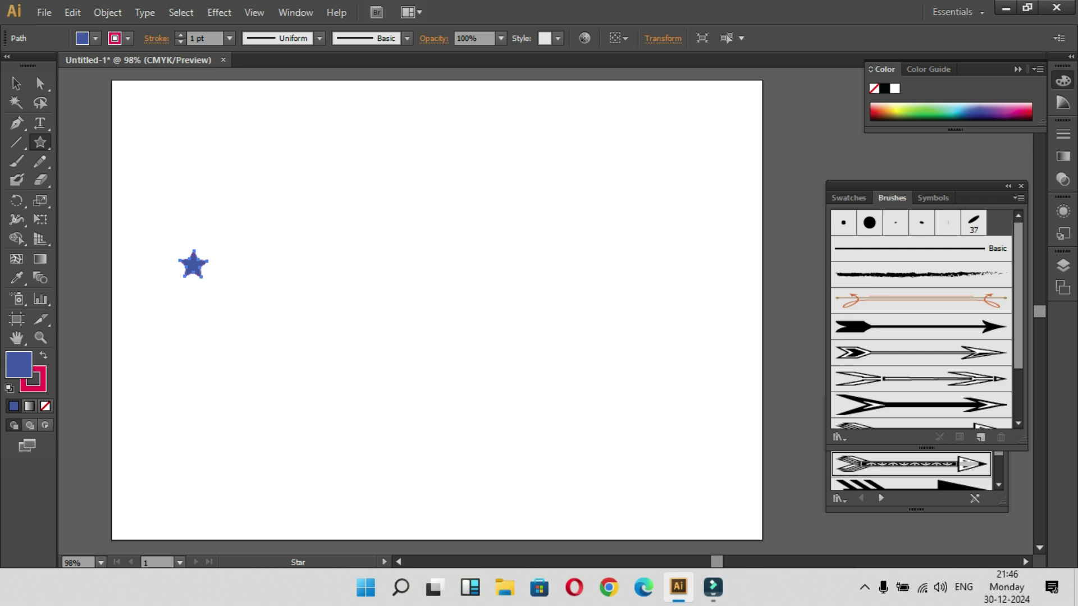
- Create a new Scatter Brush from the selected star, name it brush star and keep the default options
{"action": "left_click", "coordinate": [980, 438]}
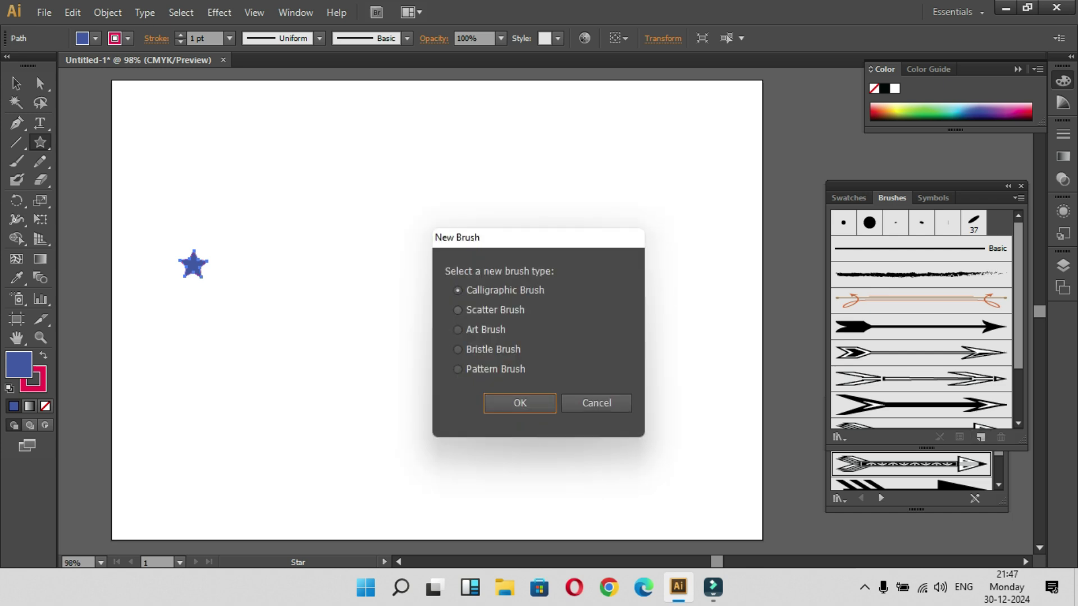
{"action": "left_click", "coordinate": [457, 310]}
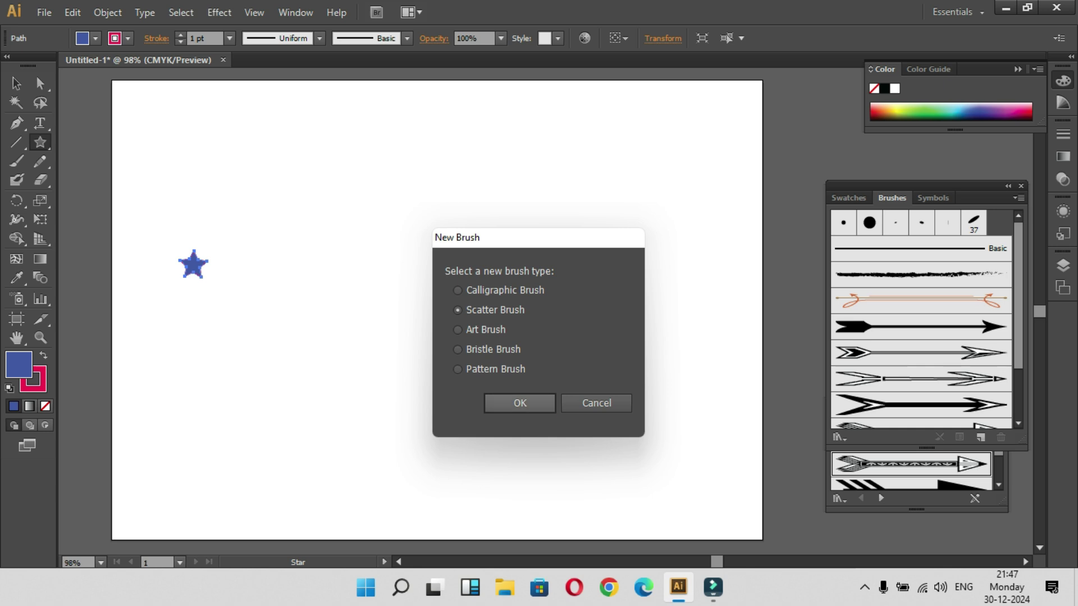
{"action": "key", "text": "Return"}
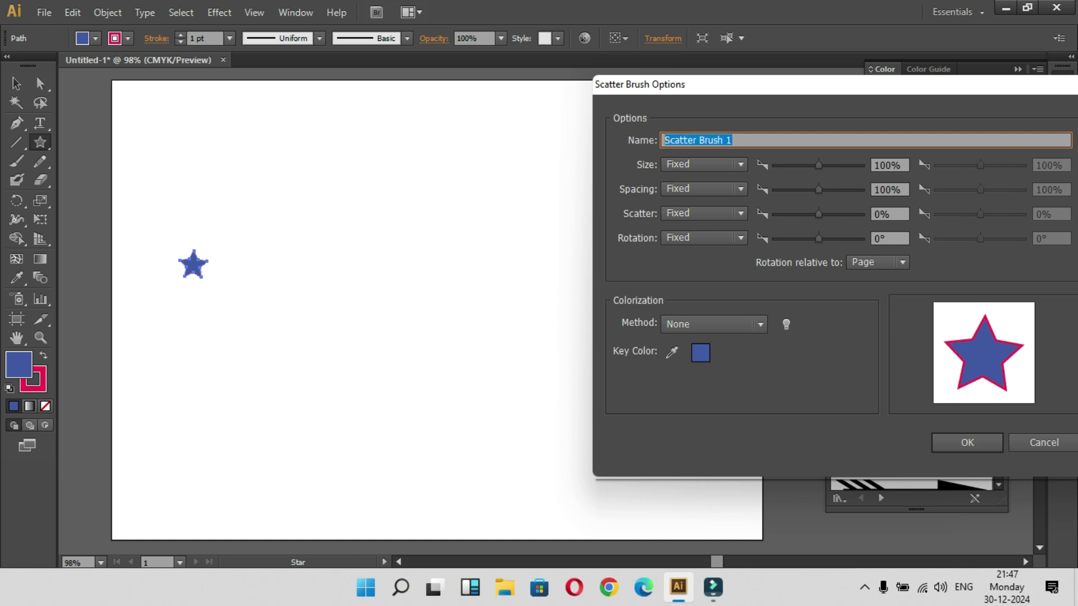
{"action": "type", "text": "brus"}
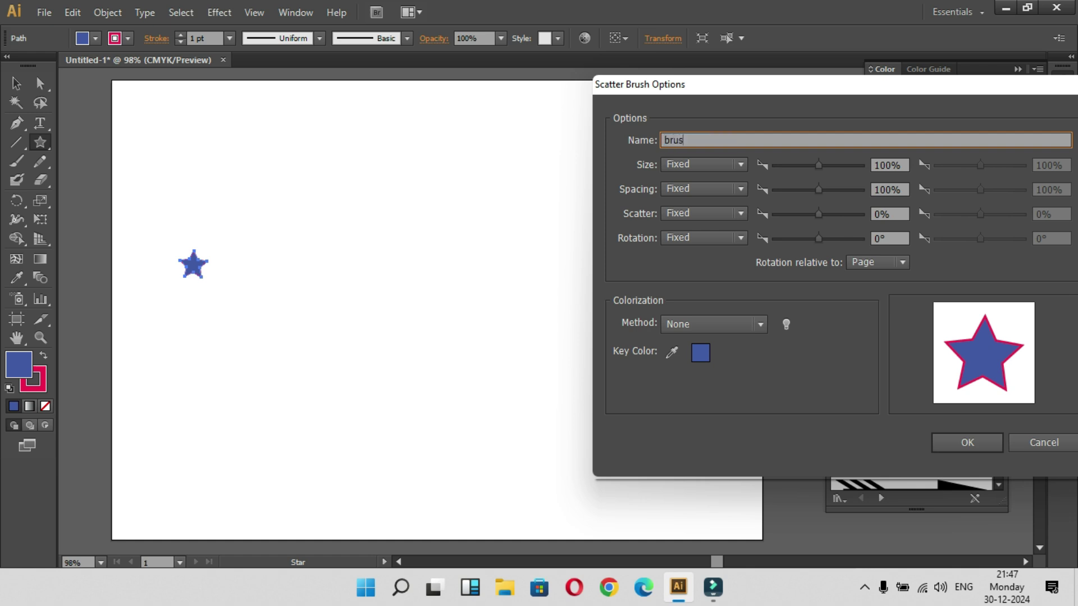
{"action": "type", "text": "h star"}
{"action": "key", "text": "Return"}
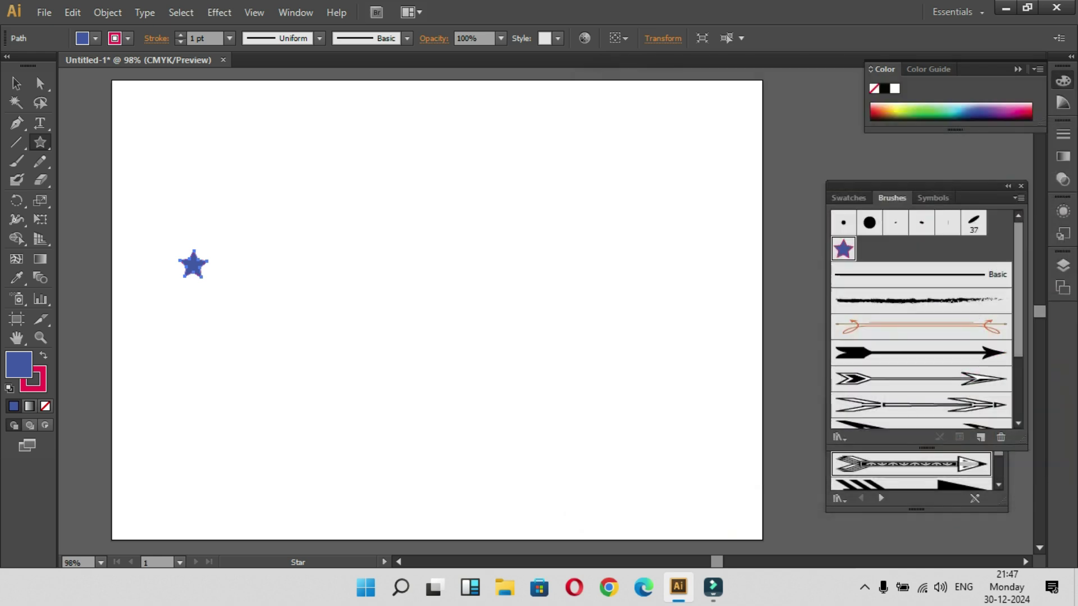
- Draw a second, larger five-pointed star below the small one
{"action": "left_click_drag", "start_coordinate": [239, 357], "coordinate": [273, 355]}
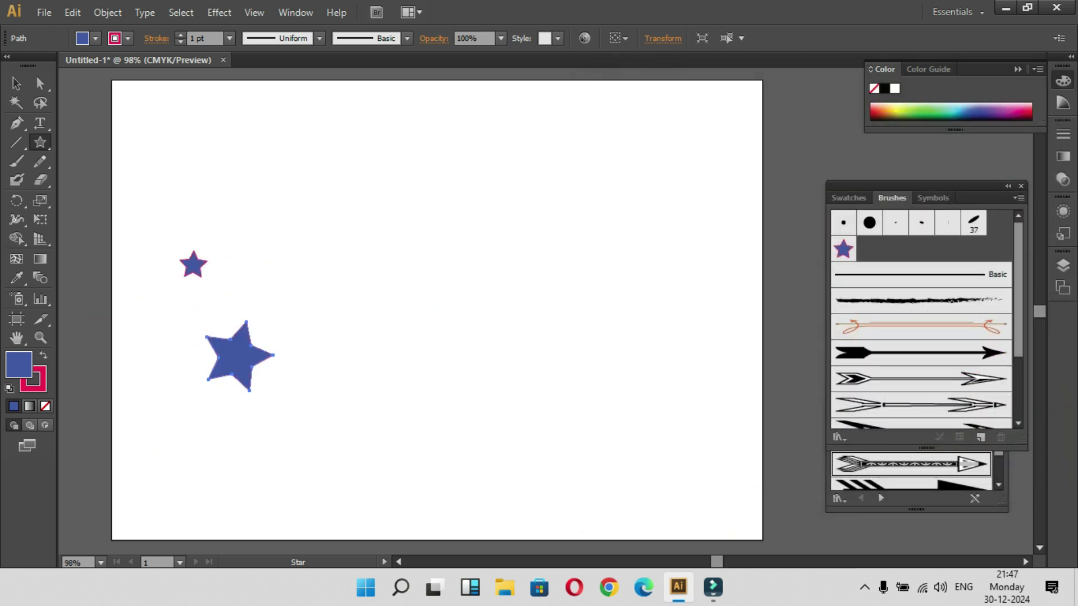
- Delete the larger star and paint four long curved strokes across the artboard with the brush star scatter brush
{"action": "key", "text": "Delete"}
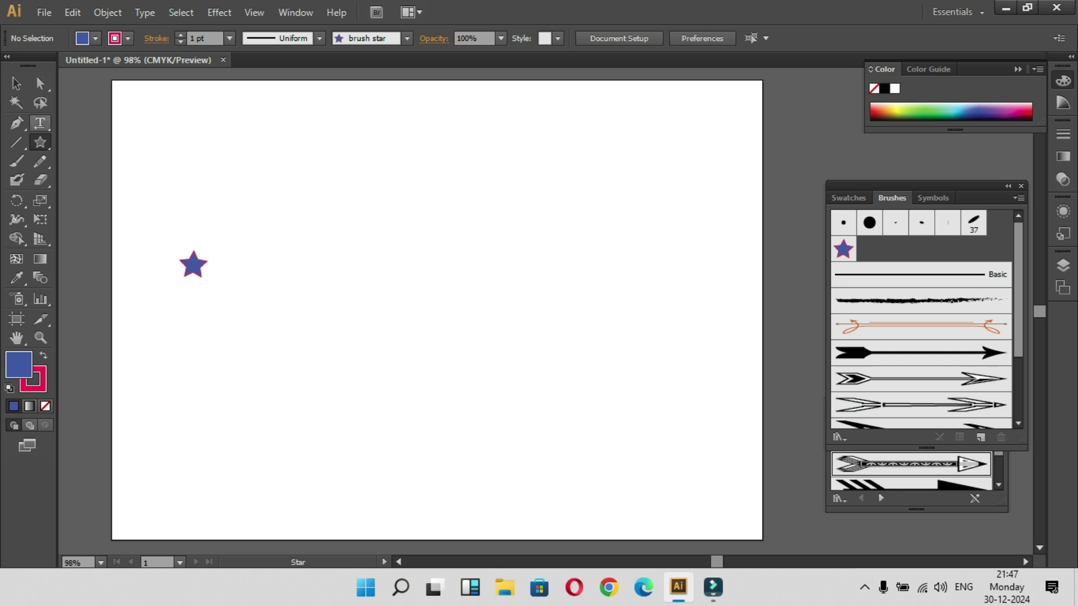
{"action": "left_click", "coordinate": [16, 161]}
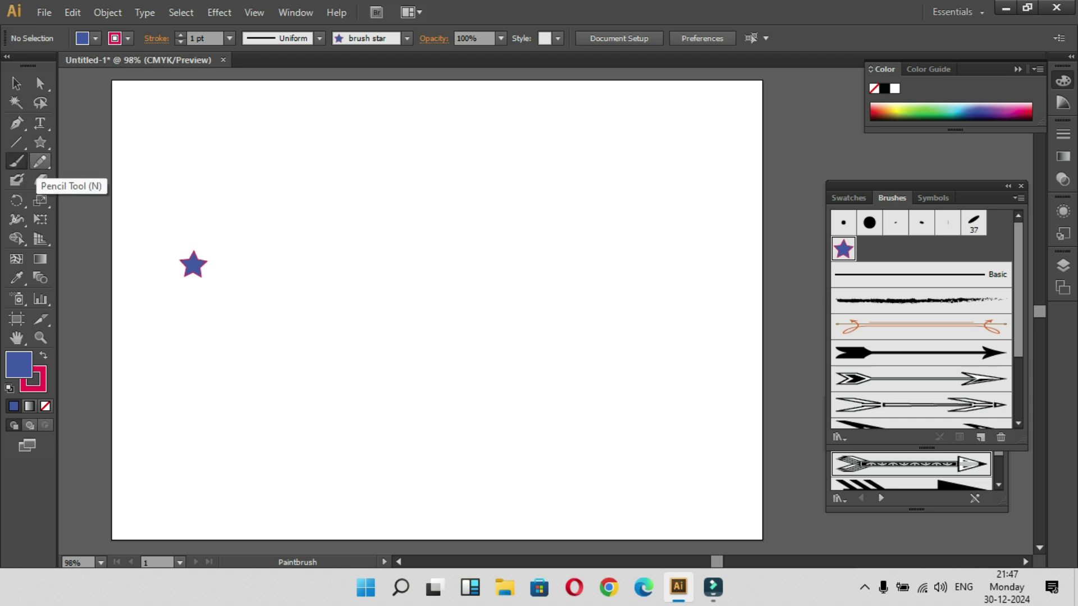
{"action": "mouse_move", "coordinate": [233, 316]}
{"action": "left_mouse_down"}
{"action": "mouse_move", "coordinate": [364, 308]}
{"action": "mouse_move", "coordinate": [508, 250]}
{"action": "left_mouse_up"}
{"action": "left_click_drag", "start_coordinate": [606, 342], "coordinate": [660, 234]}
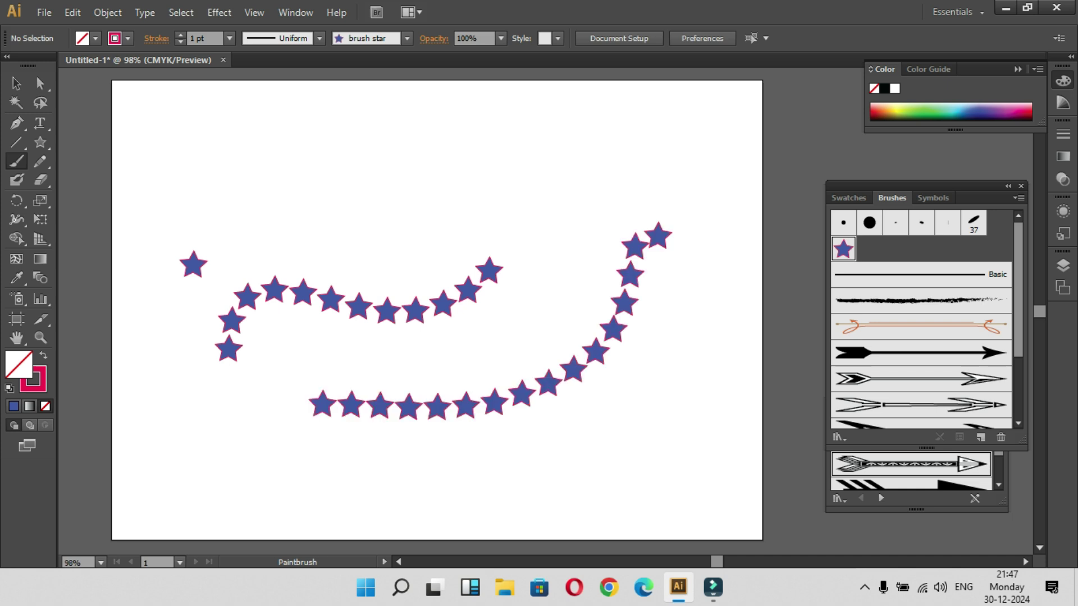
{"action": "left_click_drag", "start_coordinate": [513, 302], "coordinate": [598, 270]}
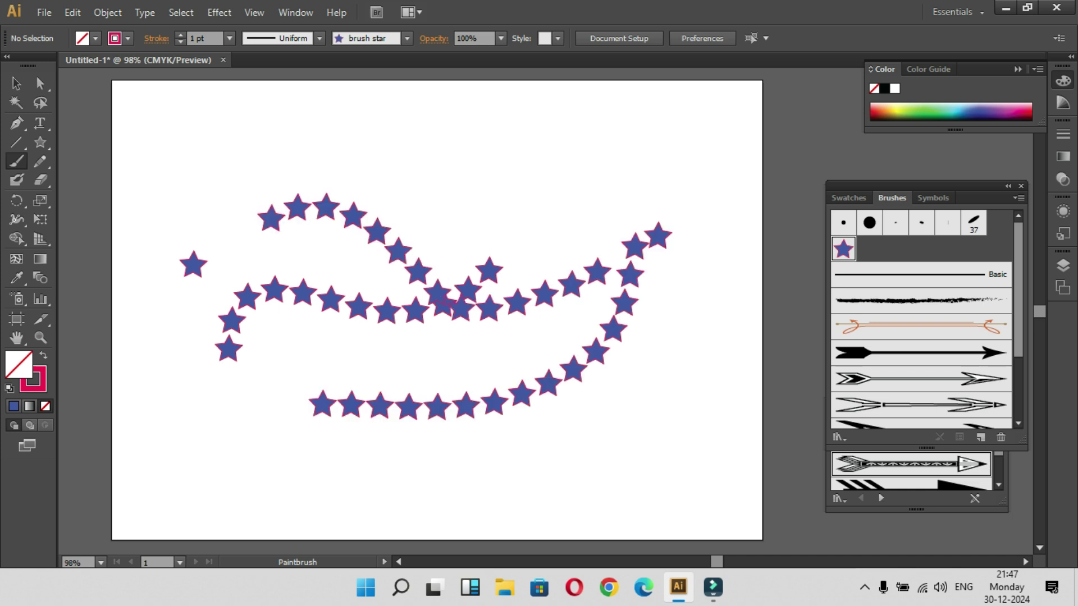
{"action": "left_click_drag", "start_coordinate": [501, 193], "coordinate": [171, 287]}
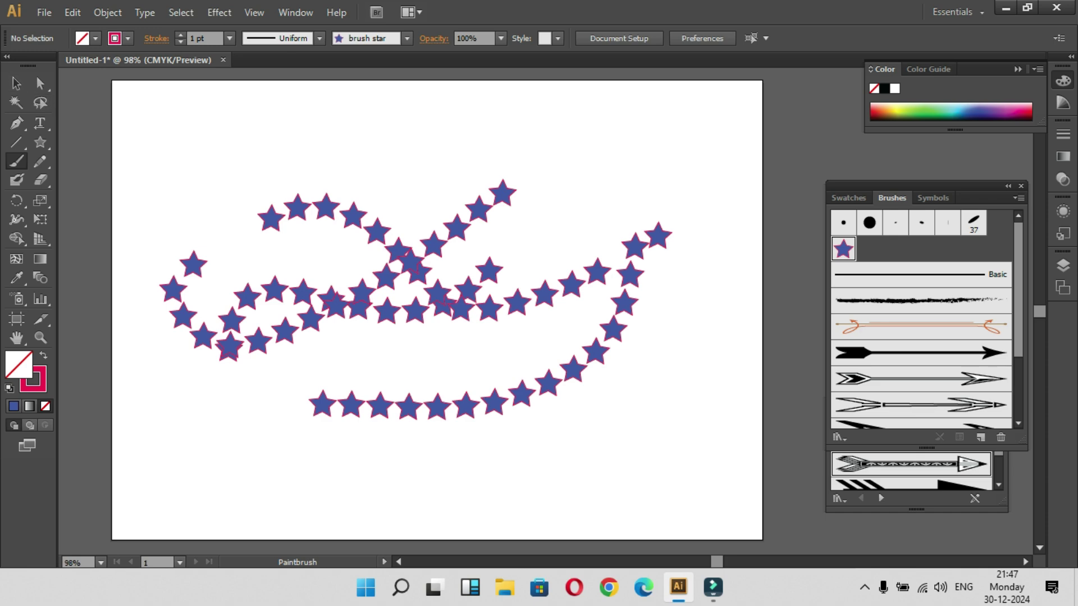
- Open the options of the brush star scatter brush and set Size to 36% and Spacing to 30%
{"action": "double_click", "coordinate": [842, 249]}
{"action": "mouse_move", "coordinate": [770, 89]}
{"action": "left_mouse_down"}
{"action": "mouse_move", "coordinate": [859, 90]}
{"action": "mouse_move", "coordinate": [763, 85]}
{"action": "left_mouse_up"}
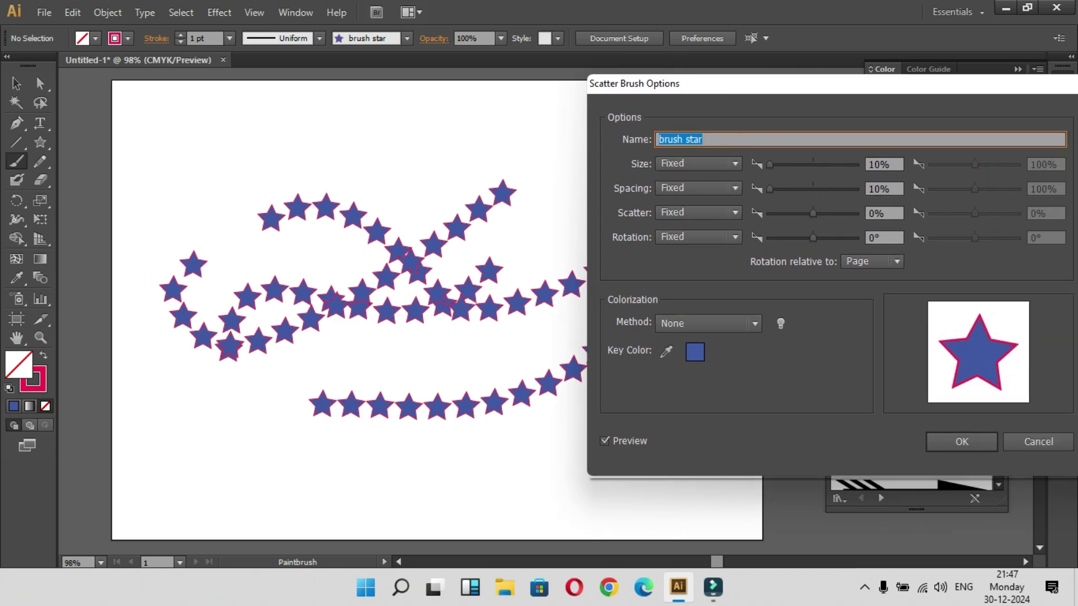
{"action": "key", "text": "Tab"}
{"action": "type", "text": "36"}
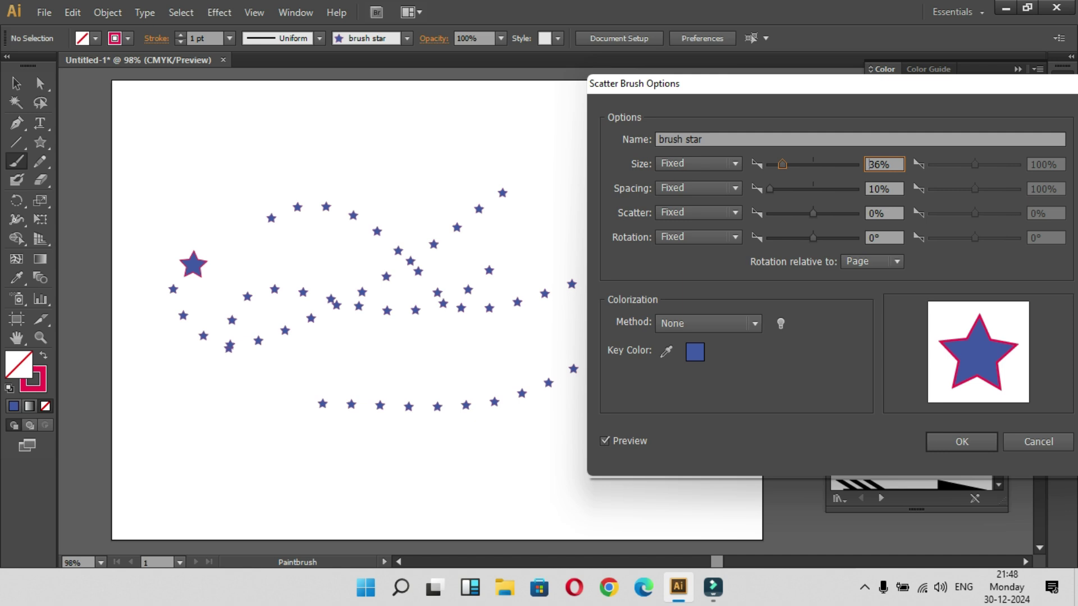
{"action": "key", "text": "Tab"}
{"action": "type", "text": "30"}
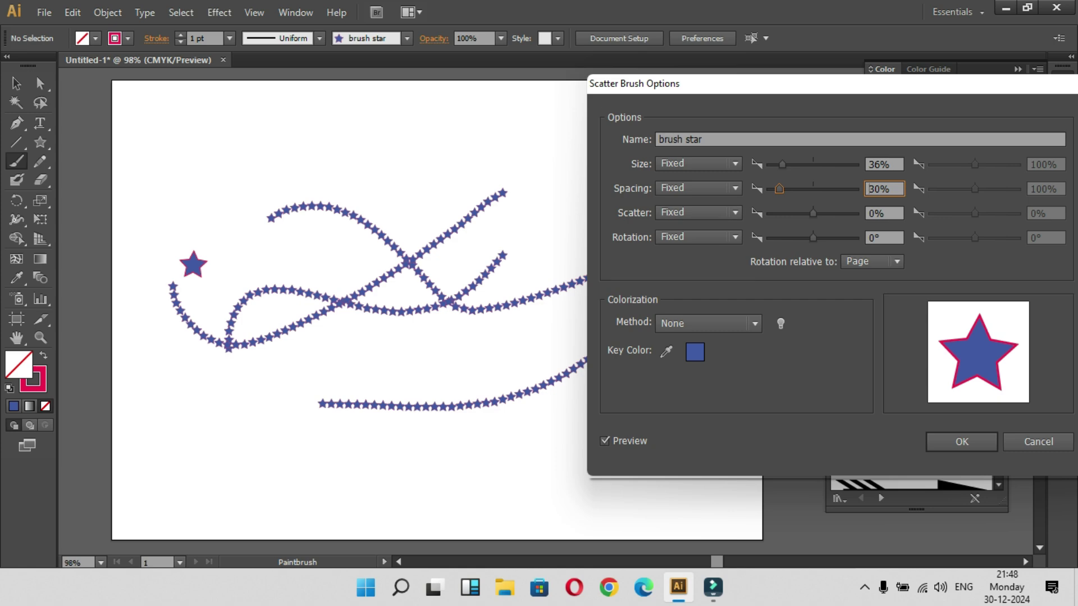
- Try Scatter values of 514% and 422% for the star brush, and settle on 36%
{"action": "key", "text": "Tab"}
{"action": "type", "text": "514"}
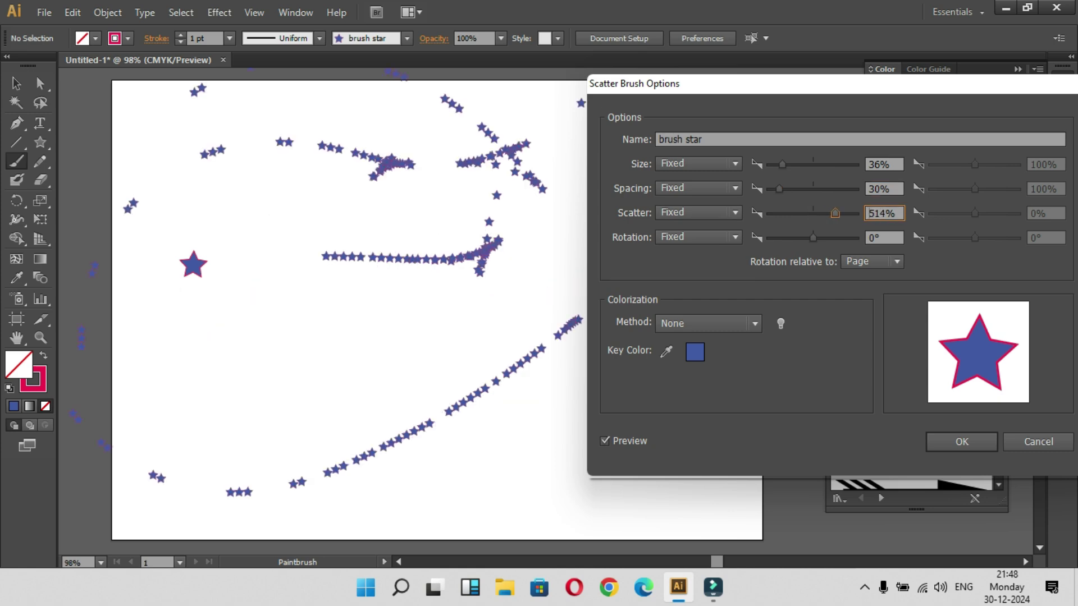
{"action": "type", "text": "422"}
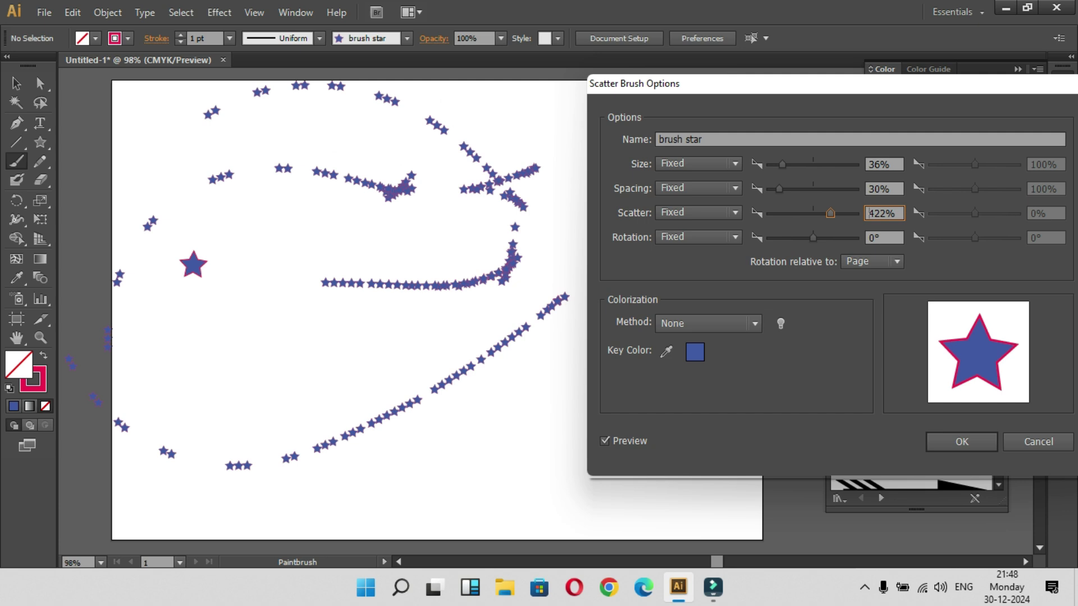
{"action": "double_click", "coordinate": [869, 213]}
{"action": "type", "text": "36"}
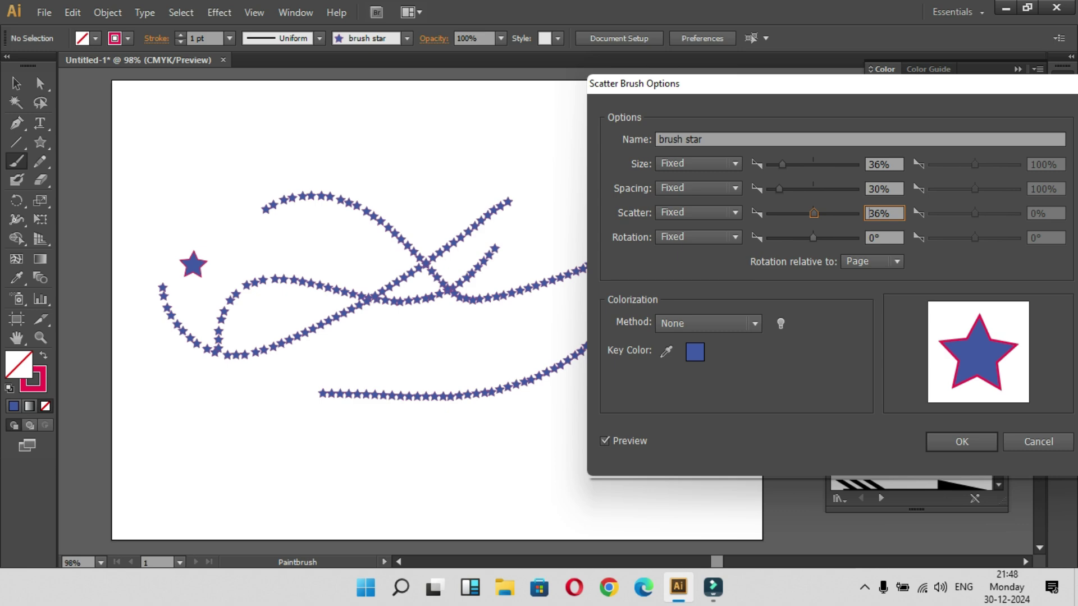
- Try Rotation values of -40° and 46° for the star brush
{"action": "key", "text": "Tab"}
{"action": "type", "text": "-40"}
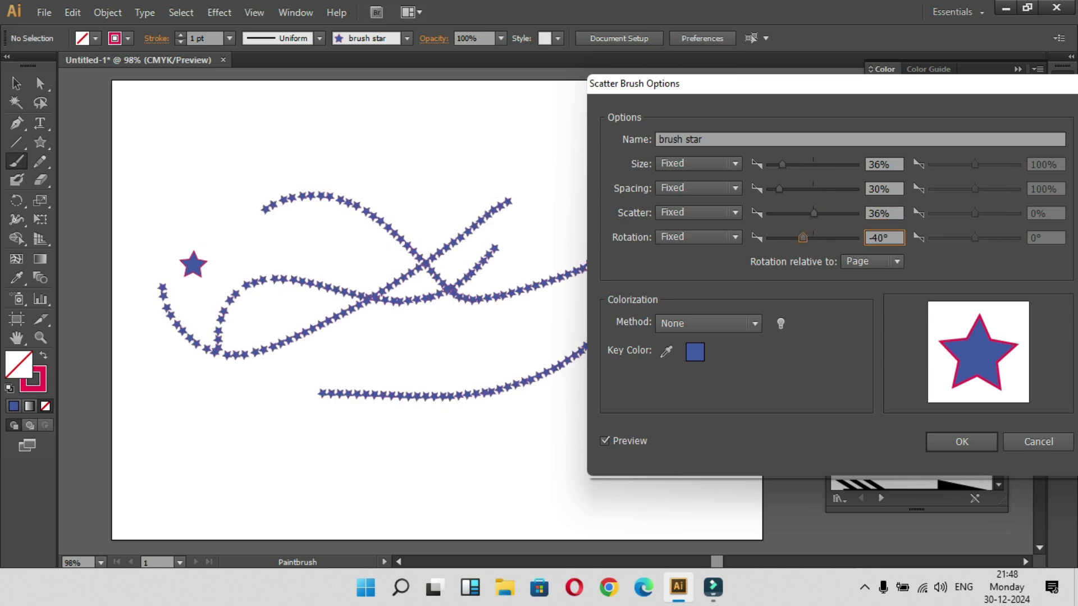
{"action": "type", "text": "46"}
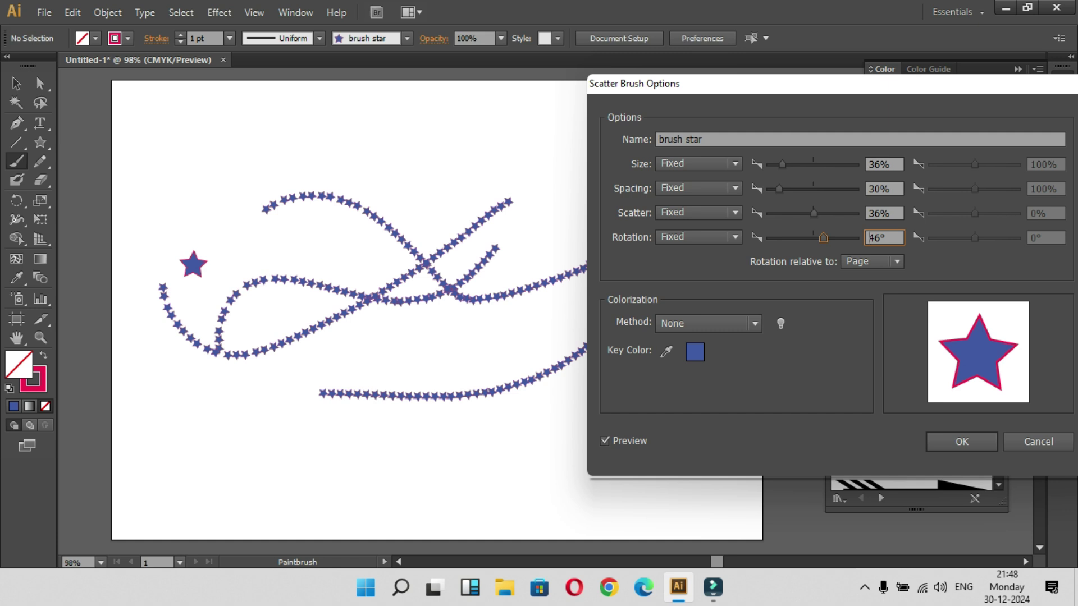
- Set the star brush's Size to 64% and Spacing to 85%, trying Rotation at 86° before settling on 47°
{"action": "left_click", "coordinate": [884, 164]}
{"action": "type", "text": "64"}
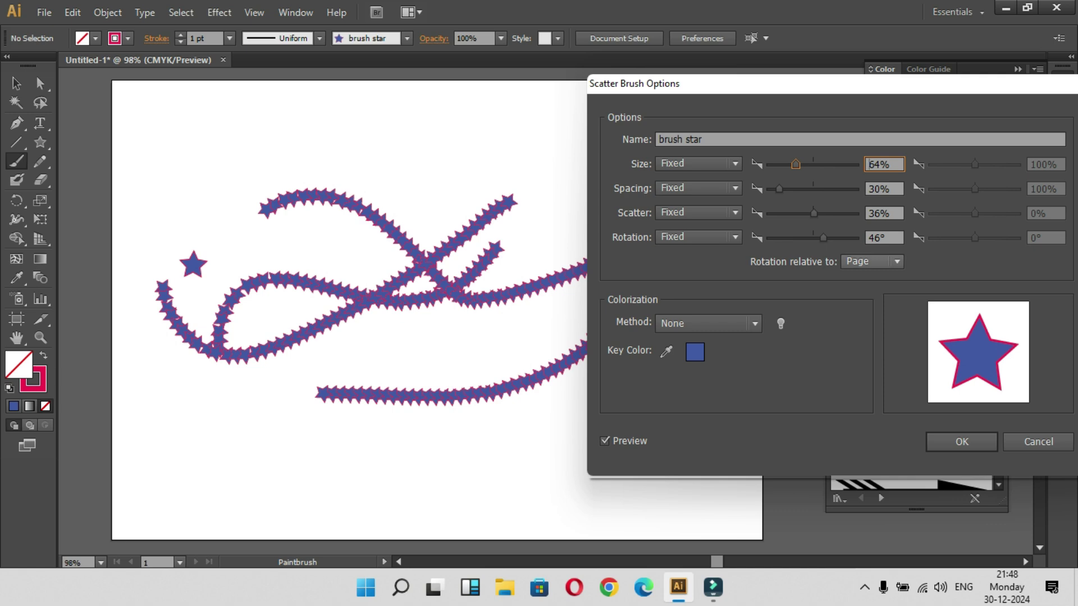
{"action": "left_click_drag", "start_coordinate": [823, 238], "coordinate": [834, 238]}
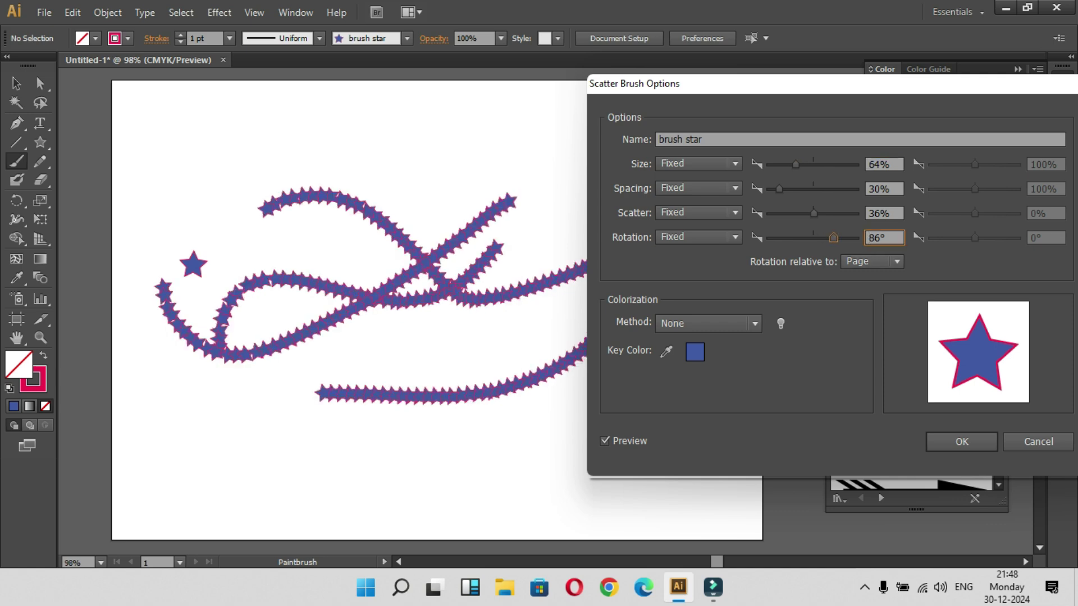
{"action": "left_click_drag", "start_coordinate": [778, 189], "coordinate": [804, 190]}
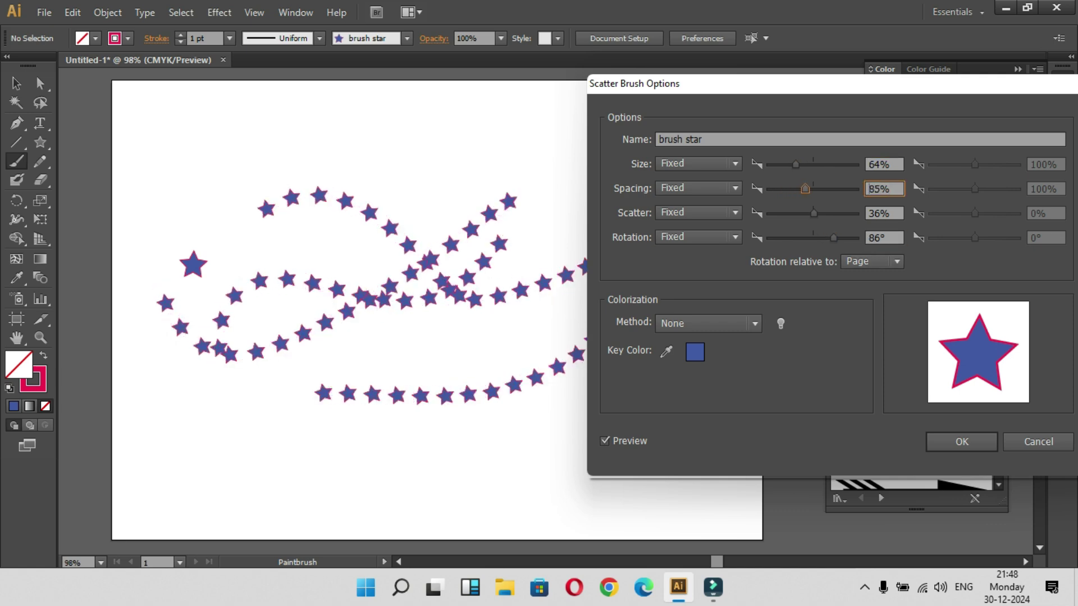
{"action": "mouse_move", "coordinate": [834, 238]}
{"action": "left_mouse_down"}
{"action": "mouse_move", "coordinate": [790, 238]}
{"action": "mouse_move", "coordinate": [823, 238]}
{"action": "left_mouse_up"}
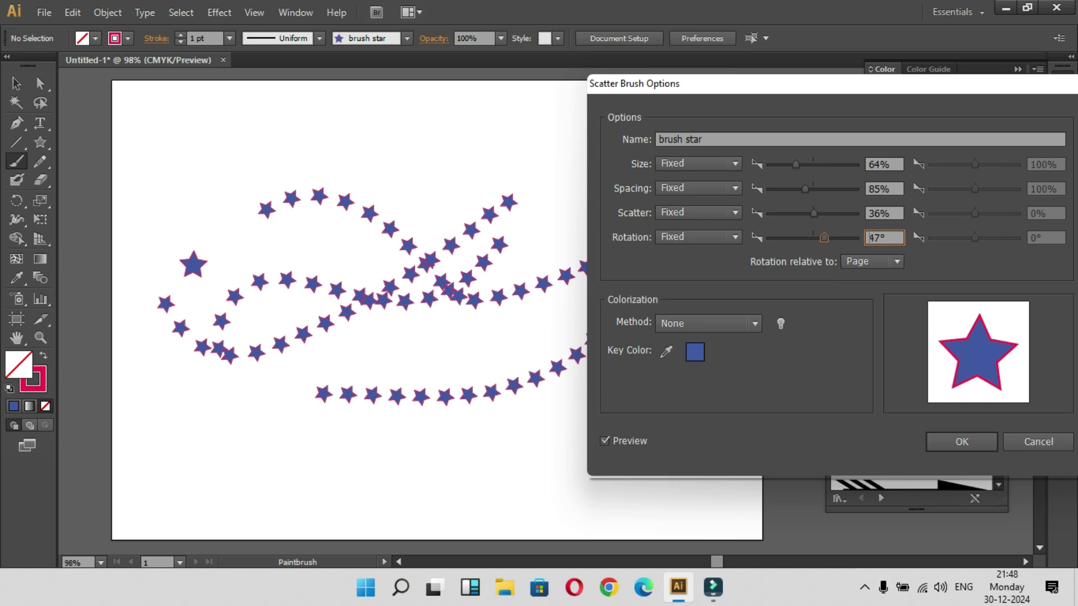
- Keep the star brush's colorization method at None and apply the option changes to the existing strokes
{"action": "left_click", "coordinate": [708, 323]}
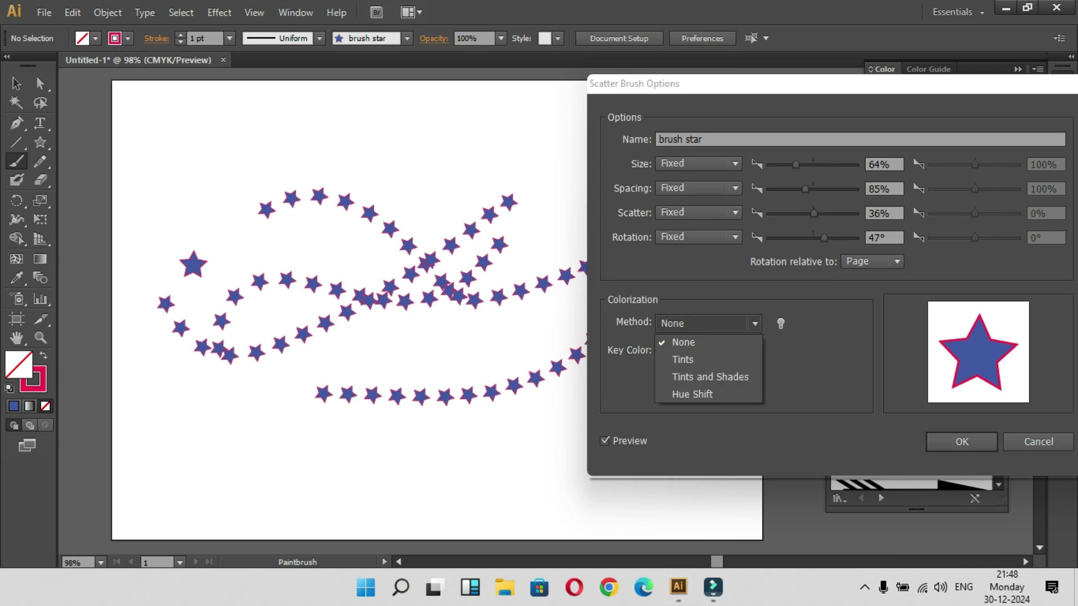
{"action": "left_click", "coordinate": [680, 344]}
{"action": "key", "text": "Return"}
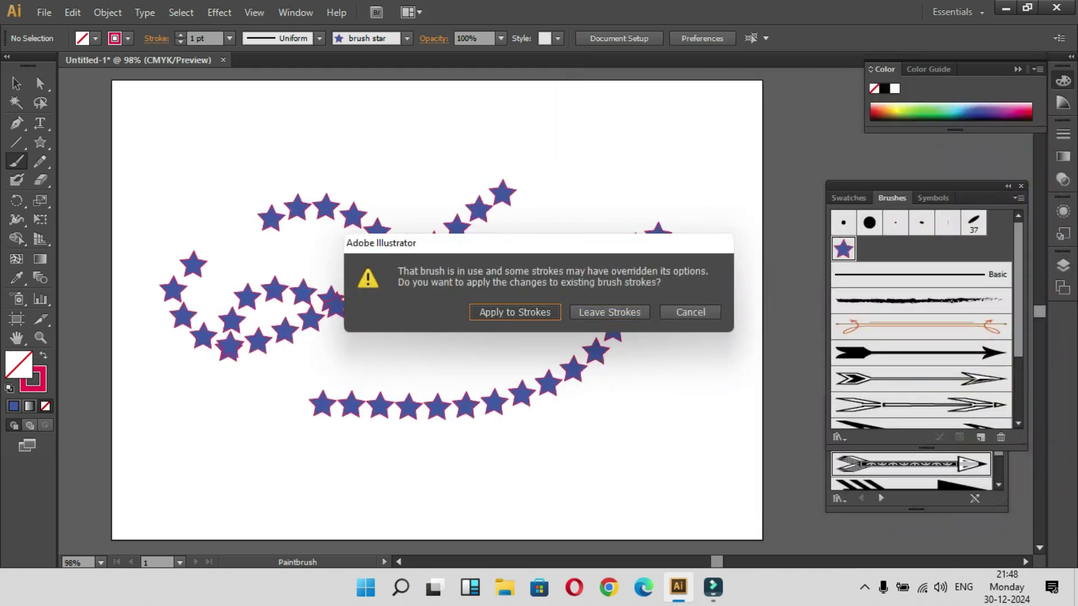
{"action": "key", "text": "Return"}
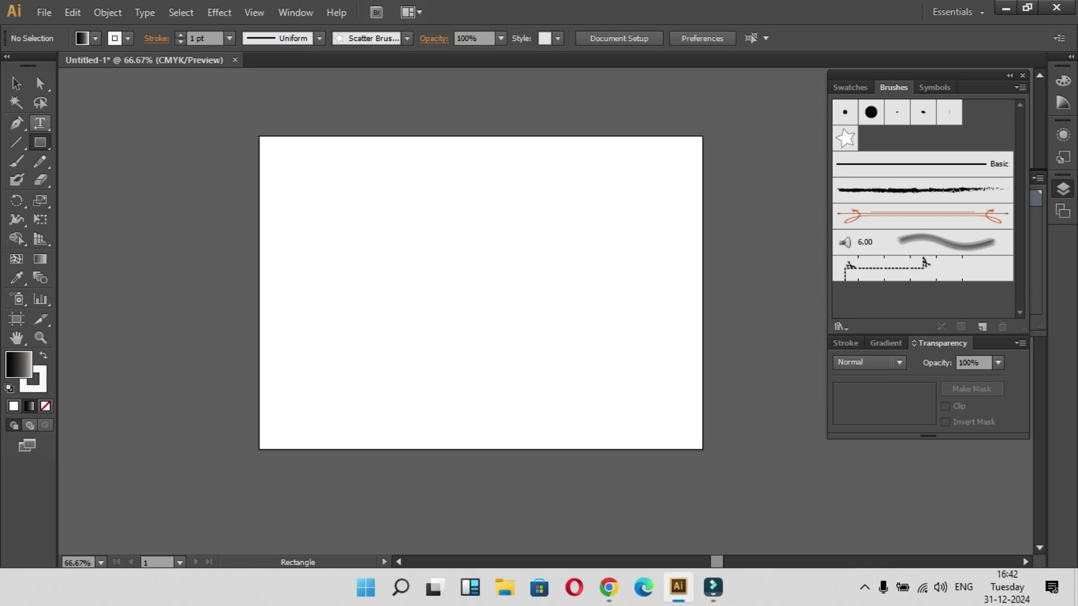
- Draw a rectangle that covers the whole artboard from corner to corner
{"action": "double_click", "coordinate": [18, 365]}
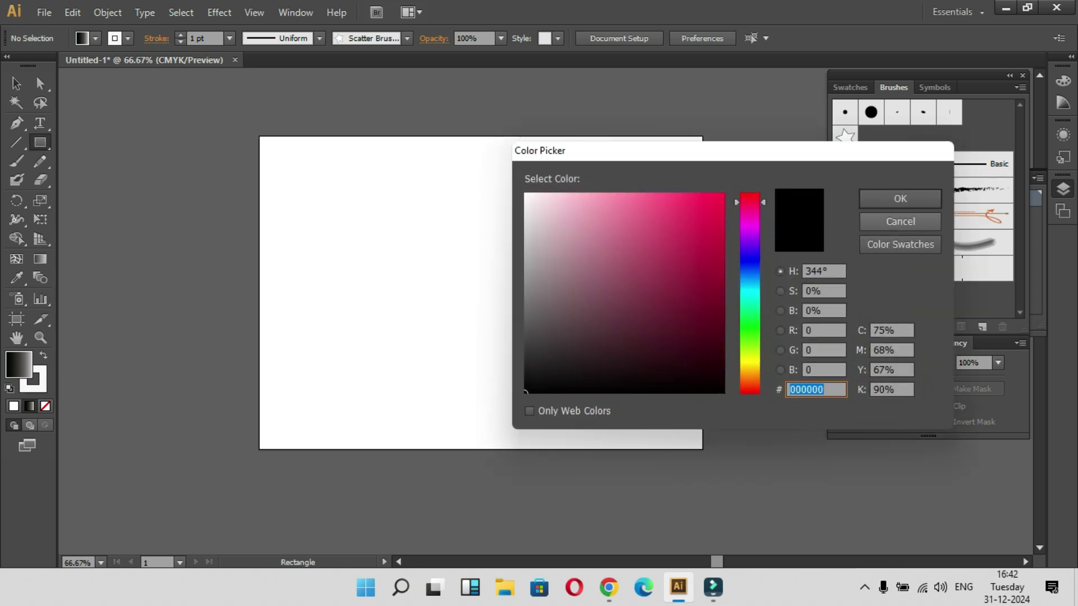
{"action": "left_click", "coordinate": [899, 199]}
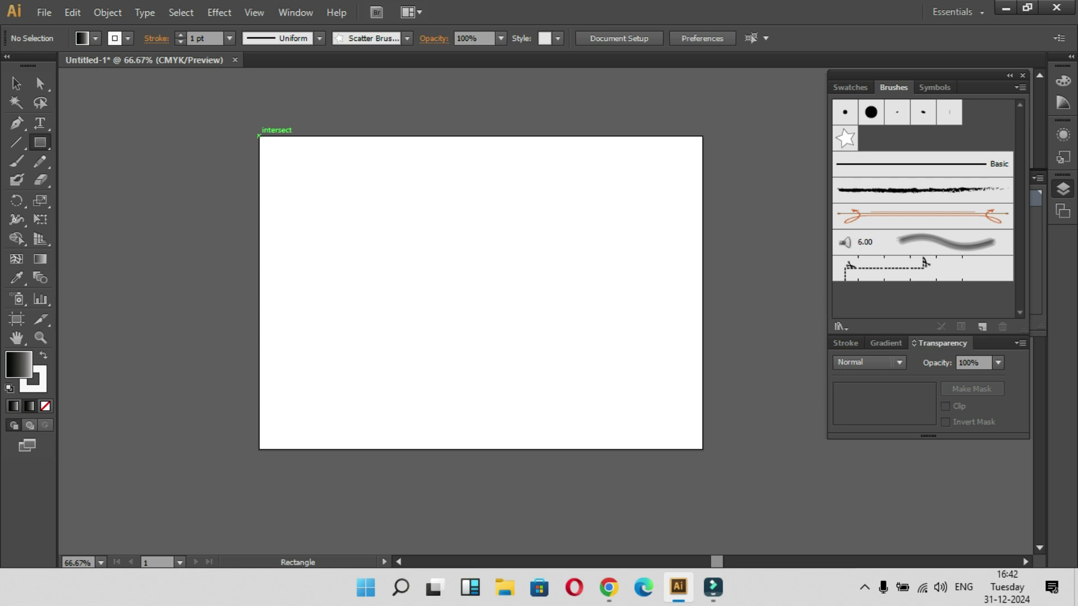
{"action": "mouse_move", "coordinate": [258, 135]}
{"action": "left_mouse_down"}
{"action": "mouse_move", "coordinate": [331, 233]}
{"action": "mouse_move", "coordinate": [702, 448]}
{"action": "left_mouse_up"}
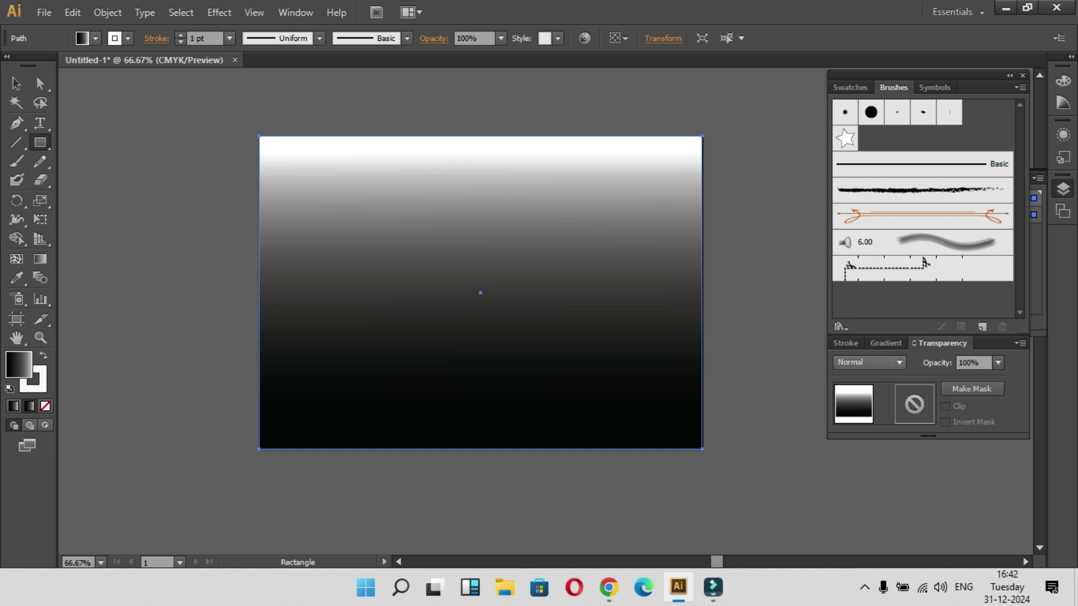
- Fill the rectangle with navy blue #02053D, and darken the fill to a nearly black navy
{"action": "double_click", "coordinate": [19, 365]}
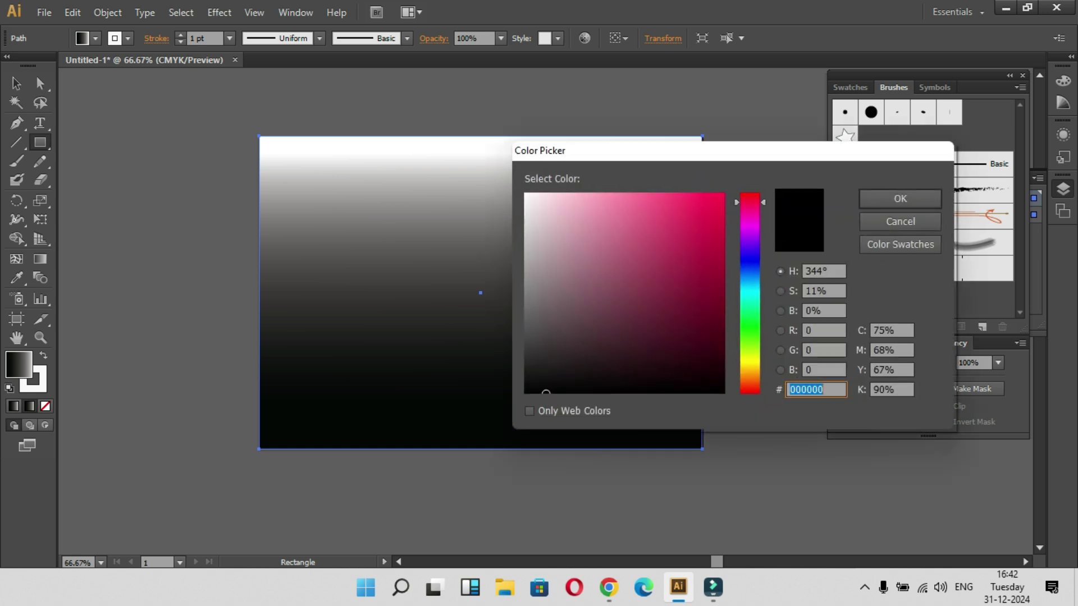
{"action": "left_click", "coordinate": [749, 262]}
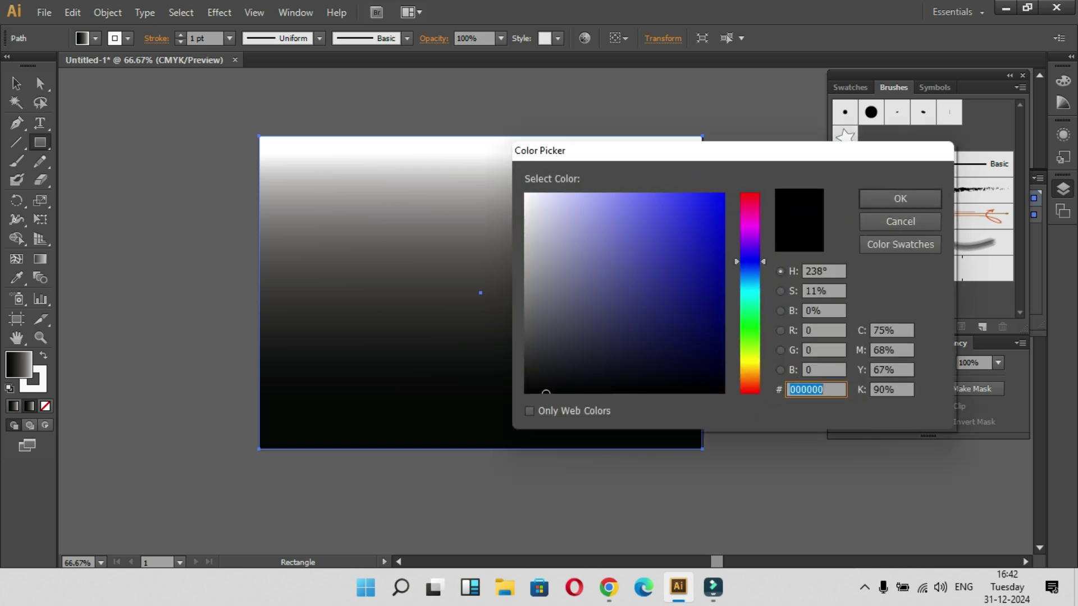
{"action": "left_click", "coordinate": [719, 346]}
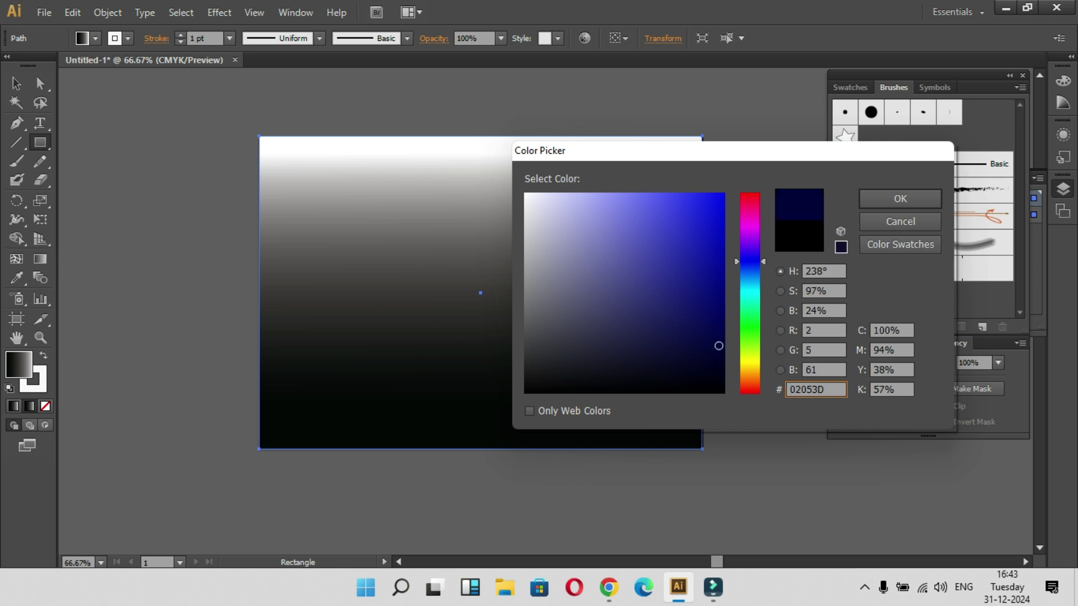
{"action": "left_click", "coordinate": [899, 198]}
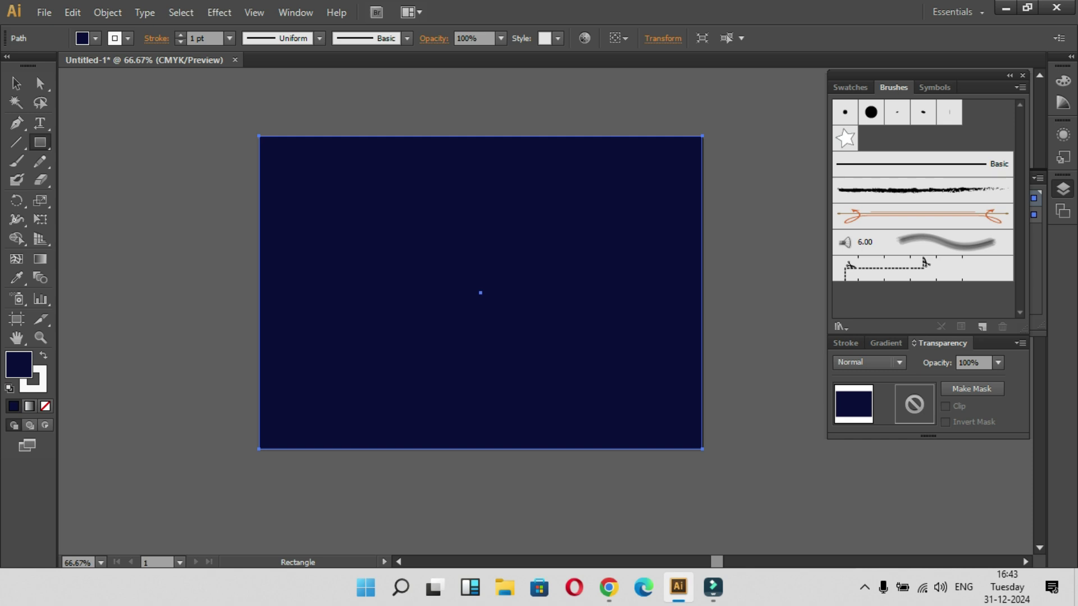
{"action": "double_click", "coordinate": [19, 365]}
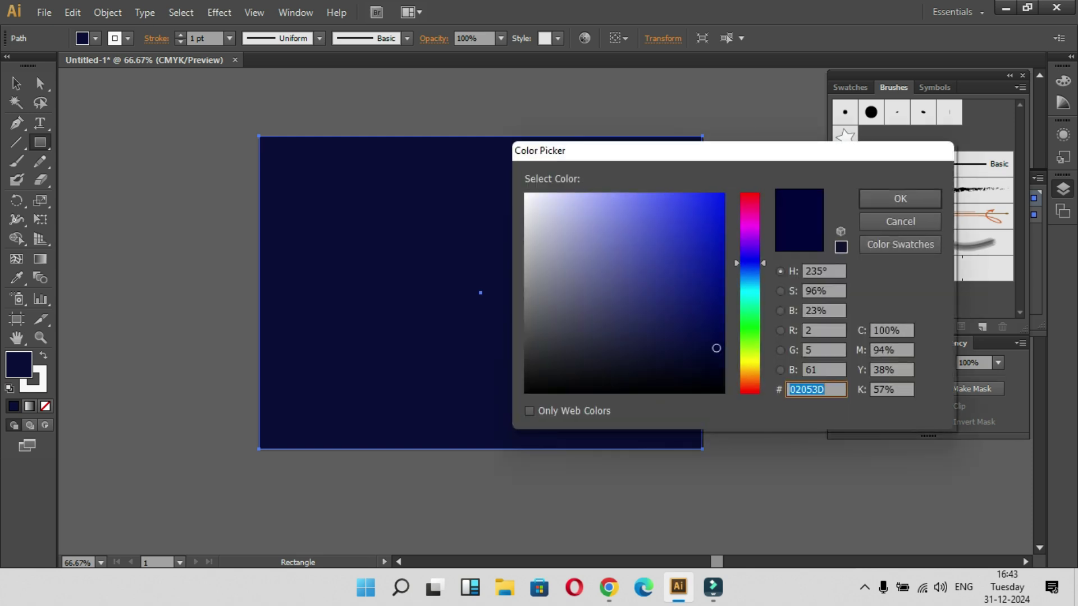
{"action": "left_click", "coordinate": [716, 360]}
{"action": "left_click", "coordinate": [899, 198]}
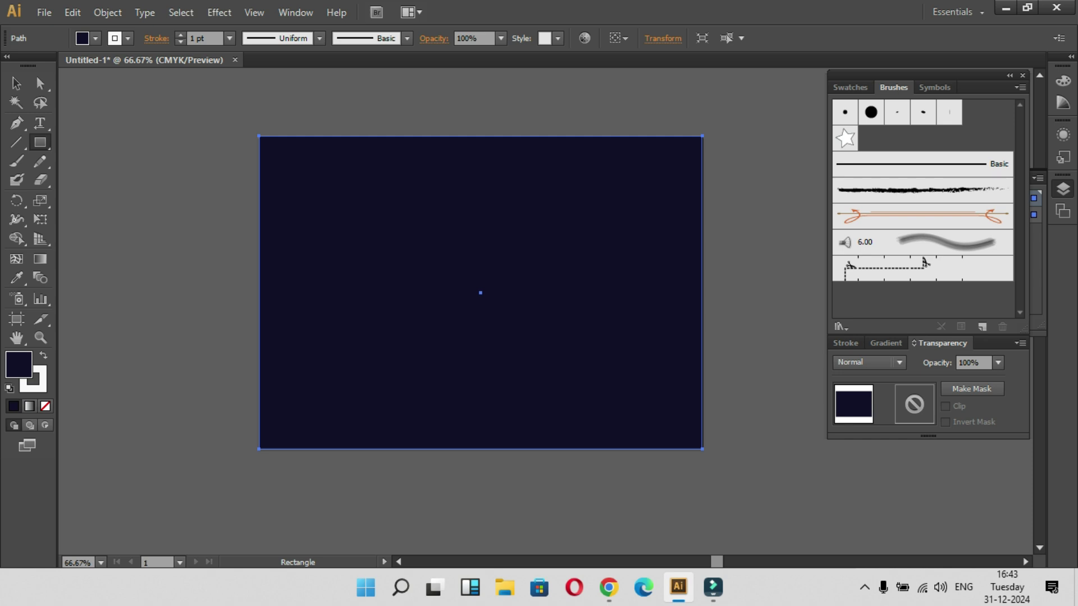
- Give the rectangle a linear gradient with the dark navy fill color at both stops and the end stop at 100%
{"action": "left_click", "coordinate": [888, 343]}
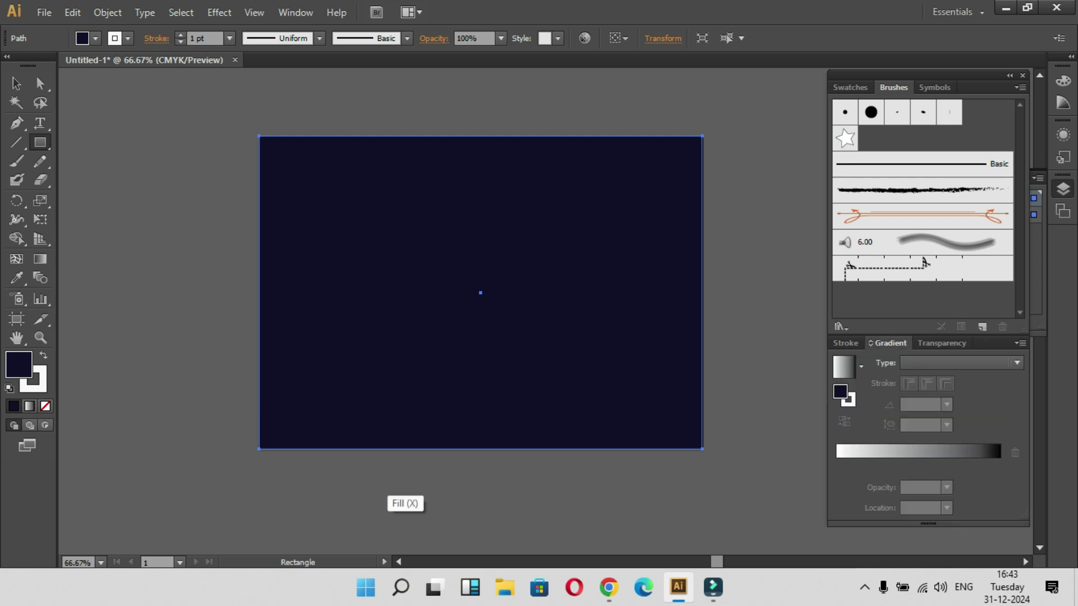
{"action": "left_click_drag", "start_coordinate": [840, 391], "coordinate": [838, 452]}
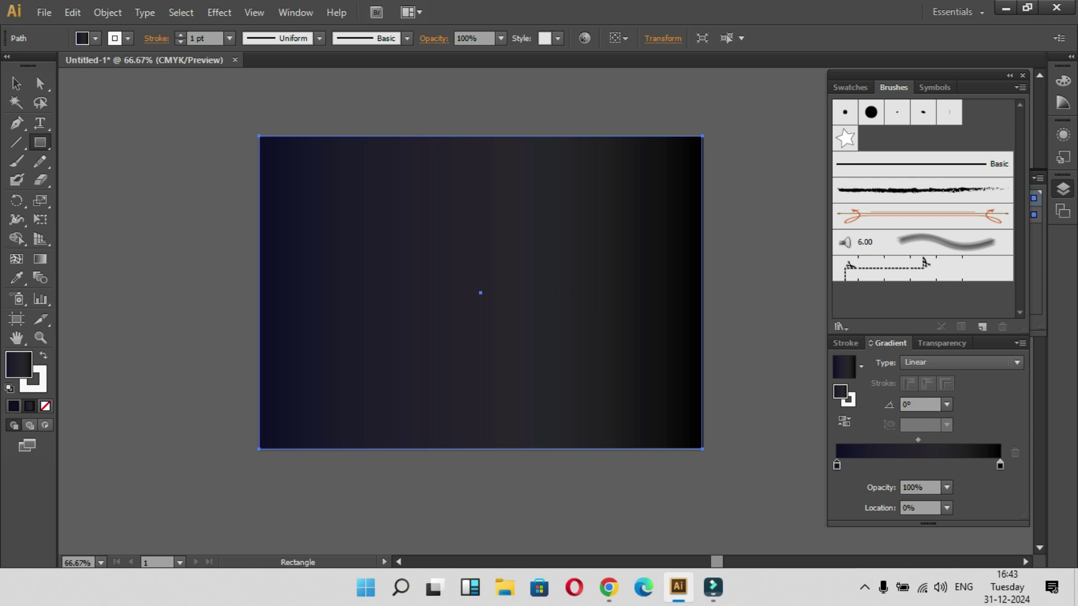
{"action": "left_click", "coordinate": [999, 465]}
{"action": "left_click_drag", "start_coordinate": [837, 464], "coordinate": [963, 464]}
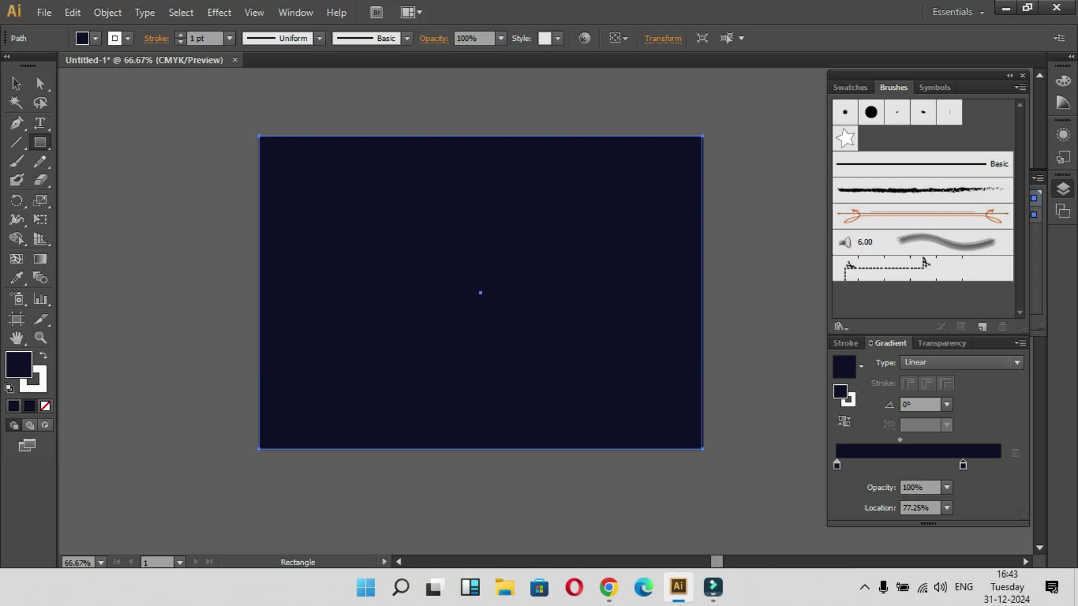
{"action": "left_click_drag", "start_coordinate": [962, 464], "coordinate": [999, 465]}
{"action": "double_click", "coordinate": [1000, 465]}
{"action": "left_click", "coordinate": [1000, 465]}
- Set the gradient's fill color to #010421
{"action": "double_click", "coordinate": [840, 392]}
{"action": "type", "text": "010421"}
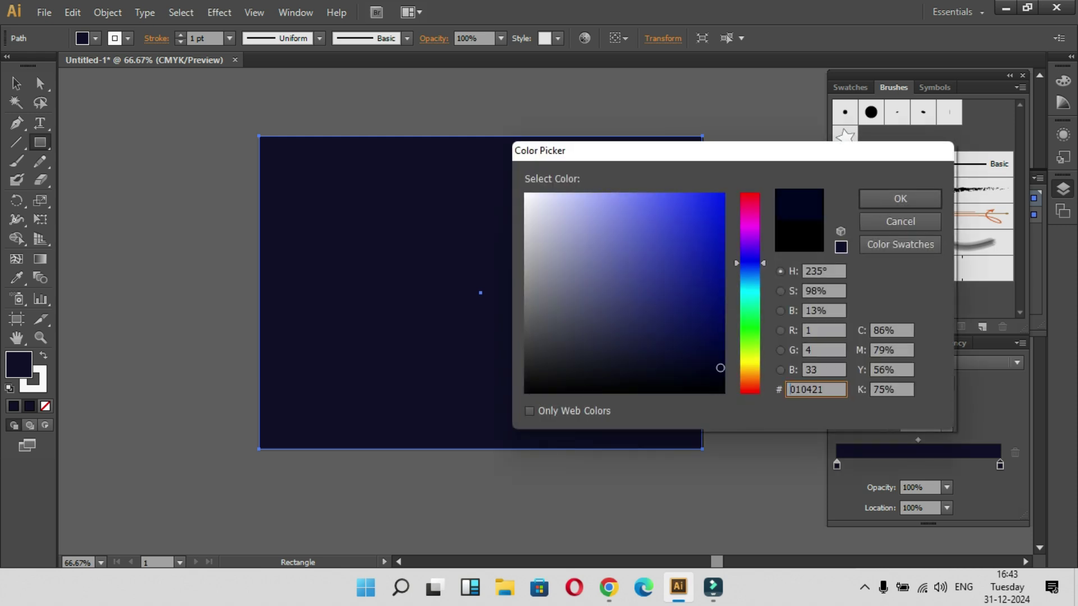
{"action": "key", "text": "Return"}
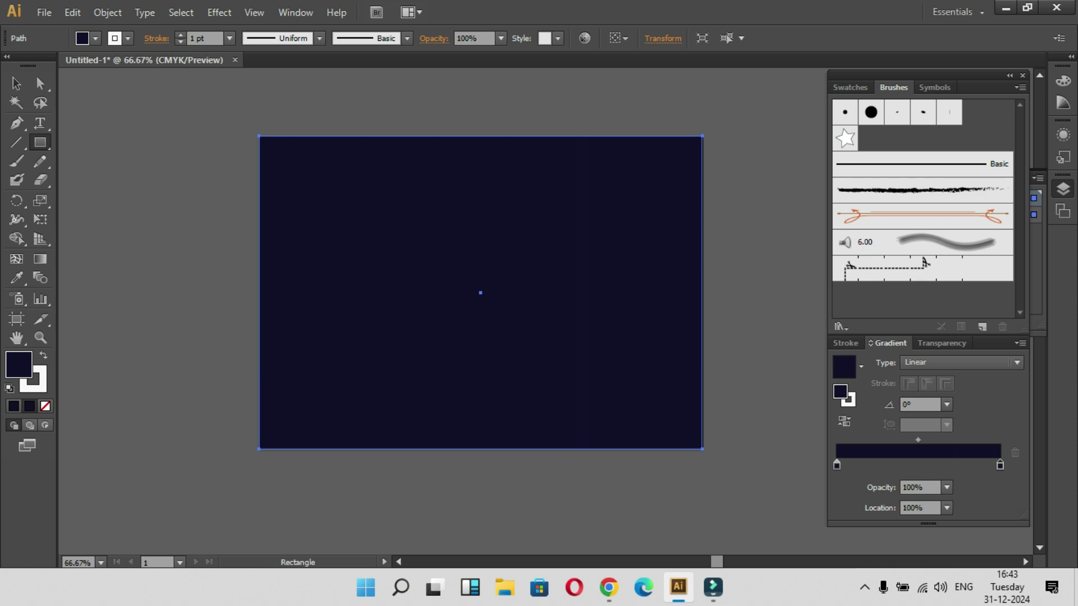
- Set the gradient's end stop color to #020949 and redirect the gradient to run vertically from near the rectangle's upper edge downward
{"action": "double_click", "coordinate": [840, 391]}
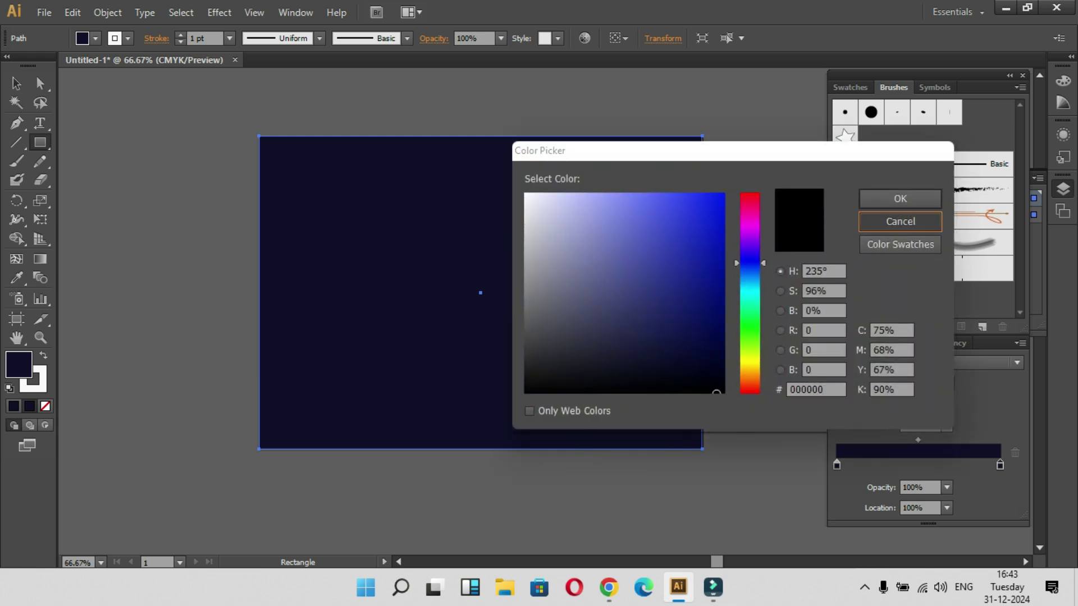
{"action": "left_click", "coordinate": [900, 221]}
{"action": "left_click_drag", "start_coordinate": [1000, 464], "coordinate": [1000, 465]}
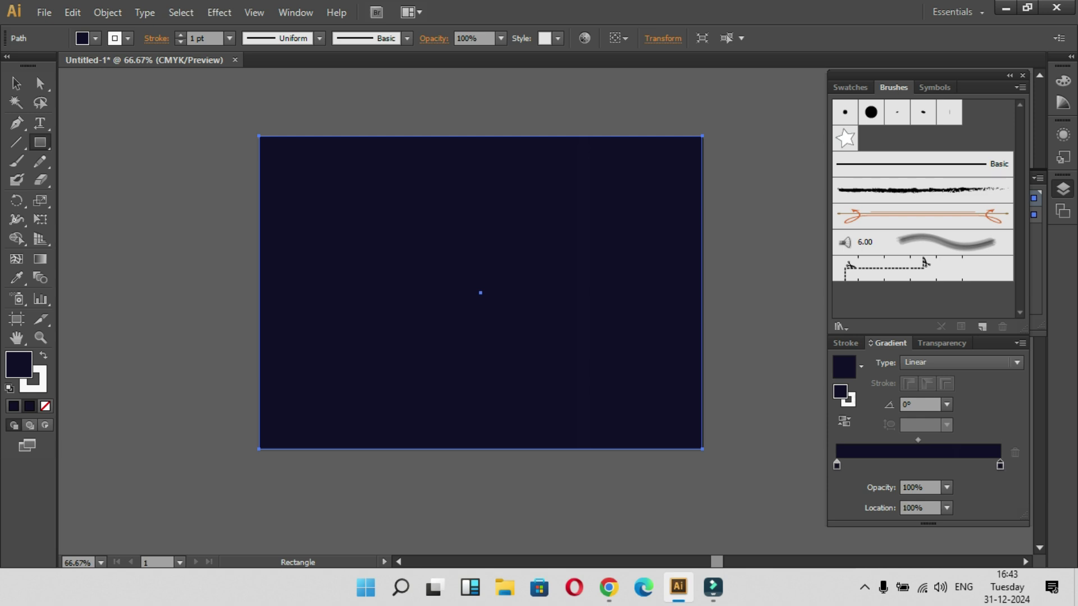
{"action": "double_click", "coordinate": [840, 392]}
{"action": "left_click", "coordinate": [718, 336]}
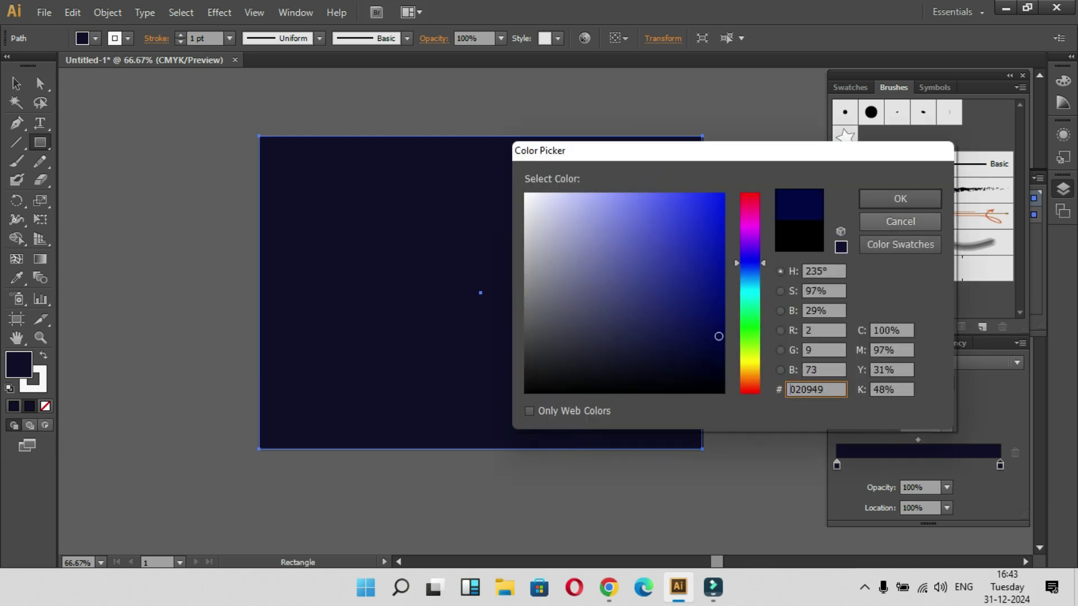
{"action": "left_click", "coordinate": [900, 199]}
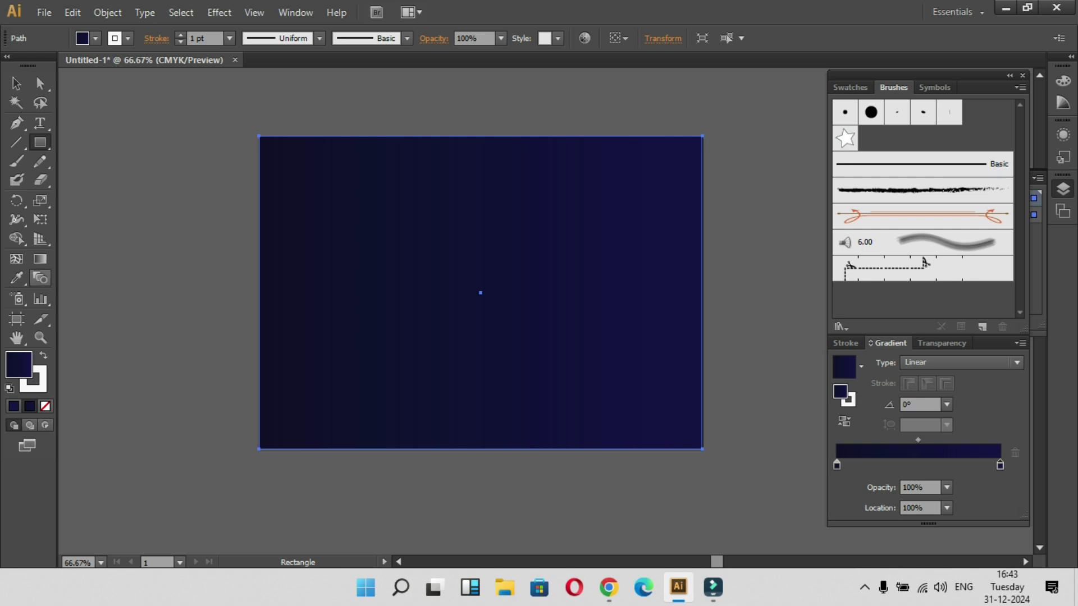
{"action": "left_click", "coordinate": [40, 259]}
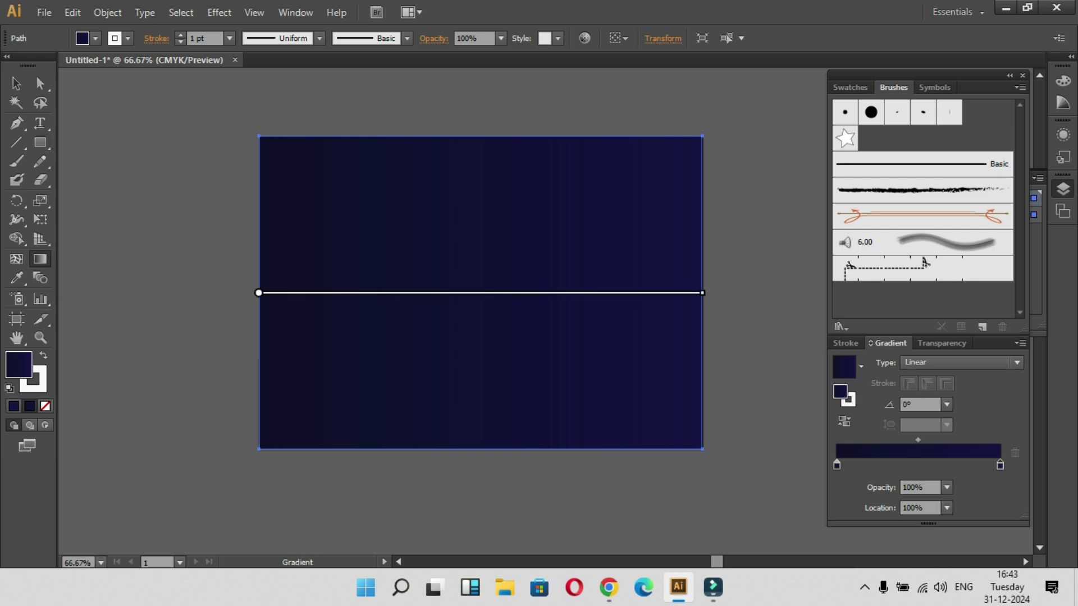
{"action": "left_click_drag", "start_coordinate": [473, 156], "coordinate": [475, 413]}
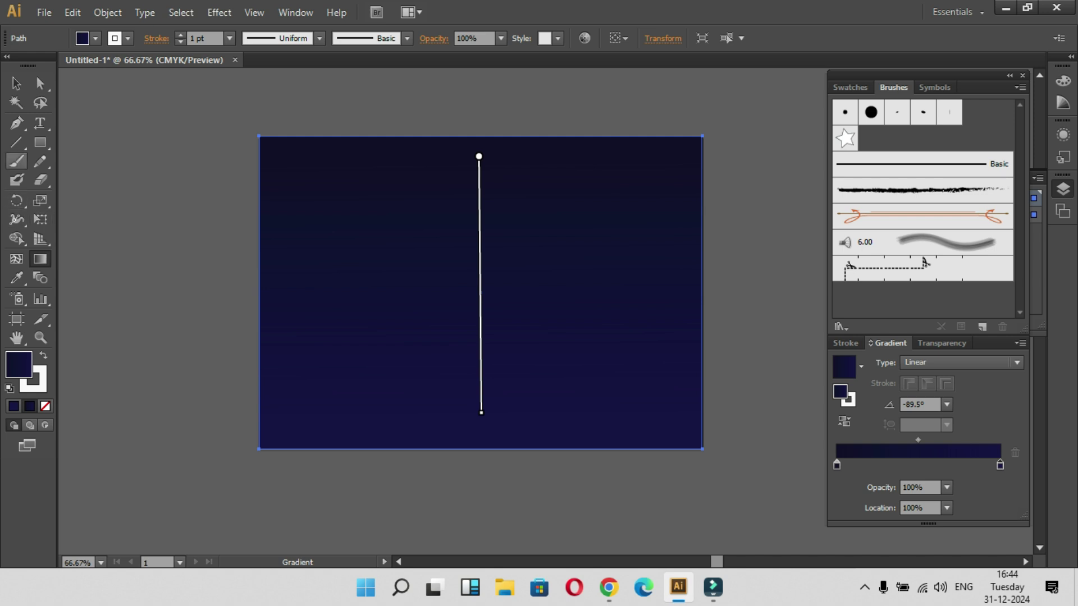
- Paint strokes with the star scatter brush across the upper half of the navy background
{"action": "left_click", "coordinate": [17, 161]}
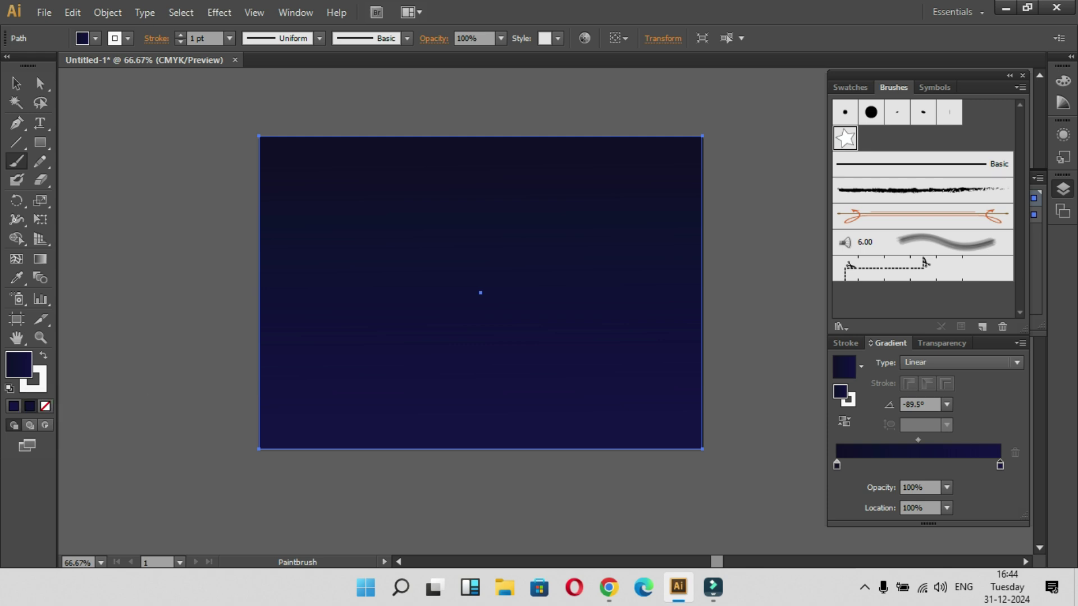
{"action": "mouse_move", "coordinate": [312, 179]}
{"action": "left_mouse_down"}
{"action": "mouse_move", "coordinate": [409, 205]}
{"action": "mouse_move", "coordinate": [564, 197]}
{"action": "mouse_move", "coordinate": [547, 224]}
{"action": "left_mouse_up"}
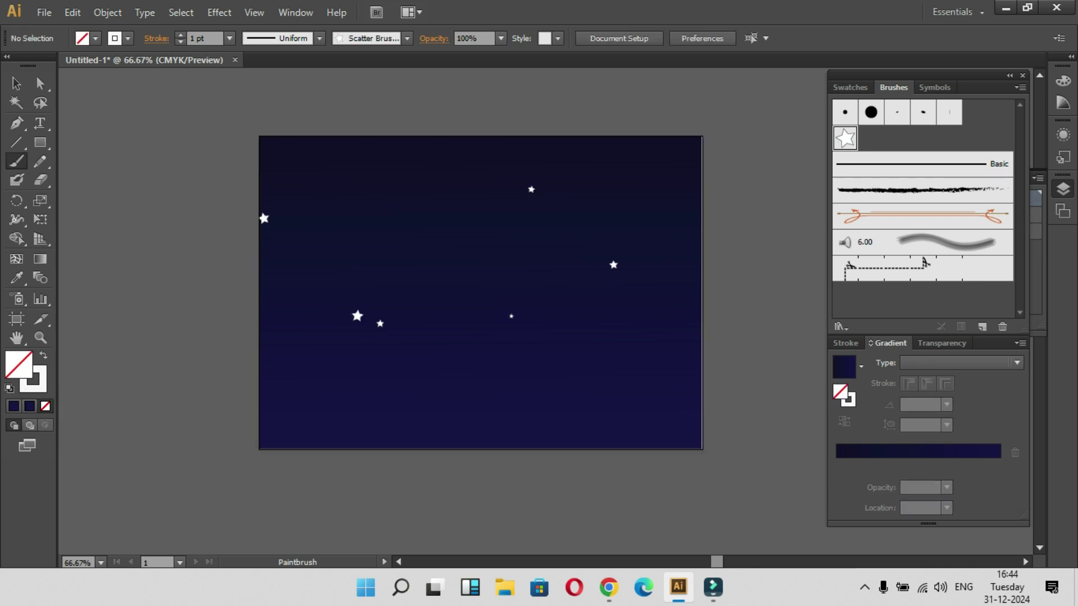
{"action": "mouse_move", "coordinate": [361, 180]}
{"action": "left_mouse_down"}
{"action": "mouse_move", "coordinate": [449, 224]}
{"action": "mouse_move", "coordinate": [527, 219]}
{"action": "left_mouse_up"}
{"action": "left_click_drag", "start_coordinate": [655, 204], "coordinate": [658, 203]}
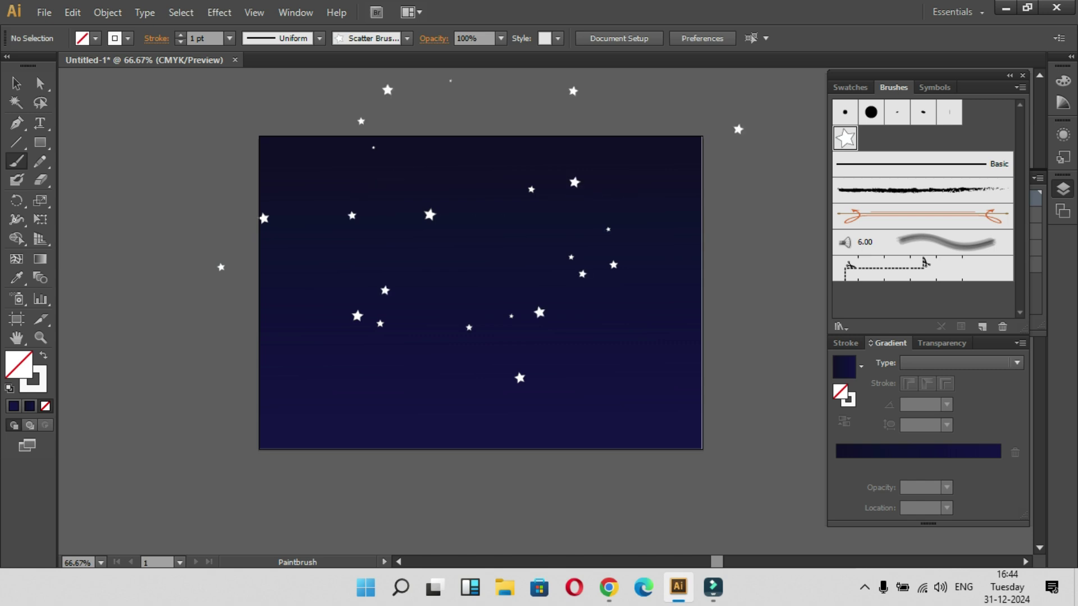
- Set the second value of the star brush's random scatter range to -366% and apply the change to the existing strokes
{"action": "double_click", "coordinate": [845, 138]}
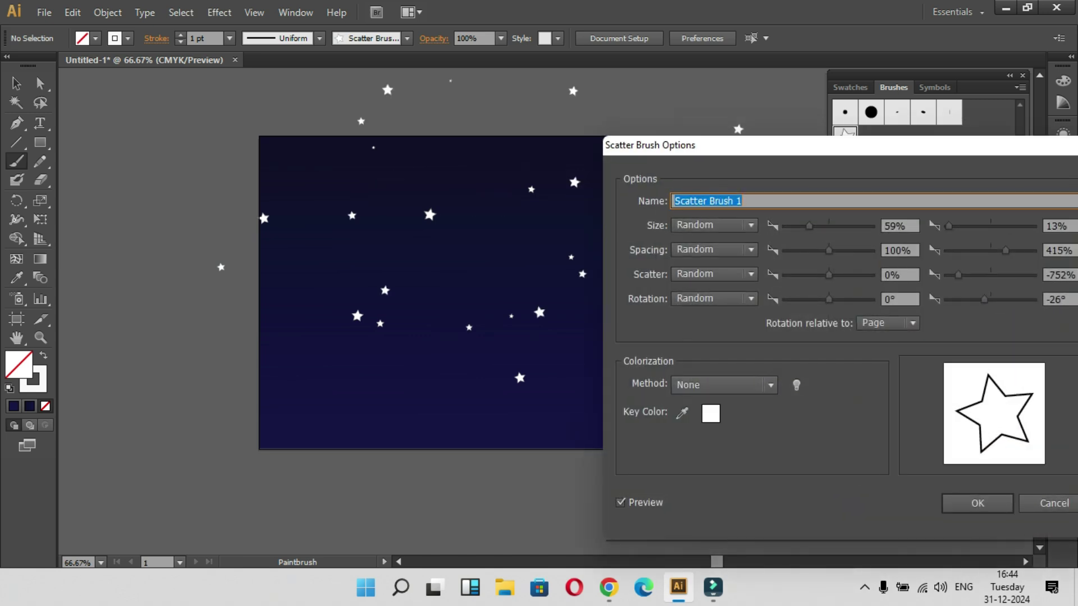
{"action": "left_click_drag", "start_coordinate": [958, 275], "coordinate": [974, 275]}
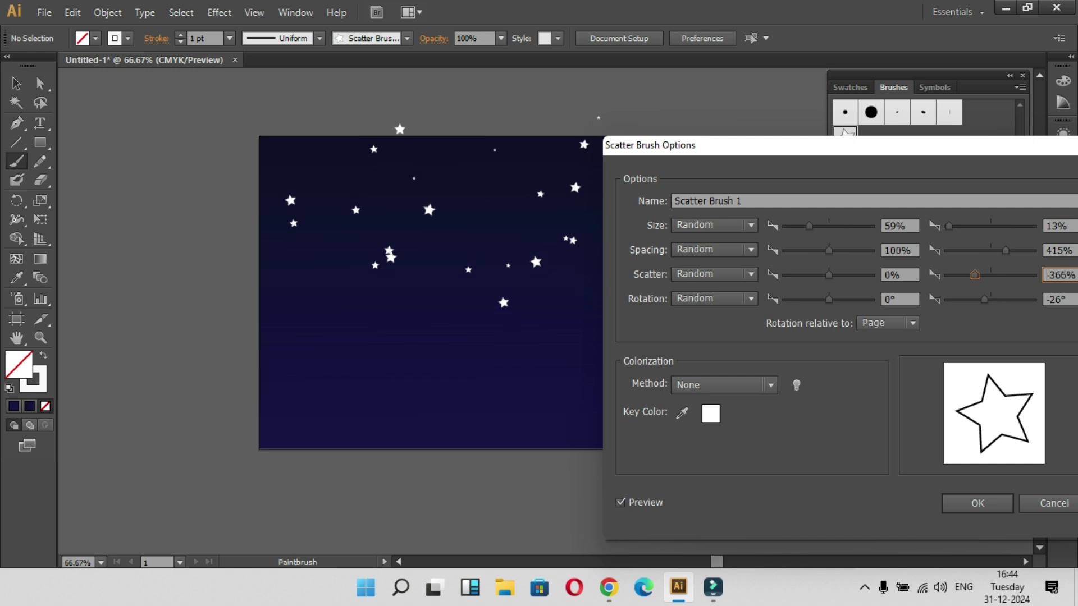
{"action": "left_click", "coordinate": [978, 503]}
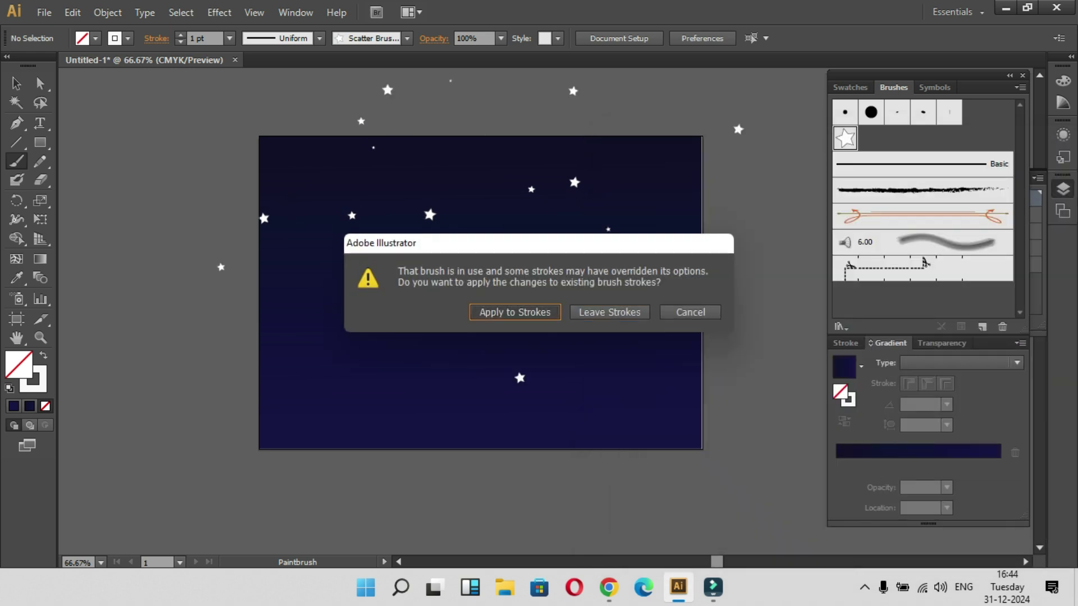
{"action": "key", "text": "Return"}
- Paint several more overlapping star scatter strokes across the upper half of the sky
{"action": "mouse_move", "coordinate": [549, 193]}
{"action": "left_mouse_down"}
{"action": "mouse_move", "coordinate": [404, 188]}
{"action": "mouse_move", "coordinate": [500, 224]}
{"action": "left_mouse_up"}
{"action": "left_click_drag", "start_coordinate": [621, 205], "coordinate": [443, 205]}
{"action": "mouse_move", "coordinate": [326, 177]}
{"action": "left_mouse_down"}
{"action": "mouse_move", "coordinate": [338, 213]}
{"action": "mouse_move", "coordinate": [583, 247]}
{"action": "left_mouse_up"}
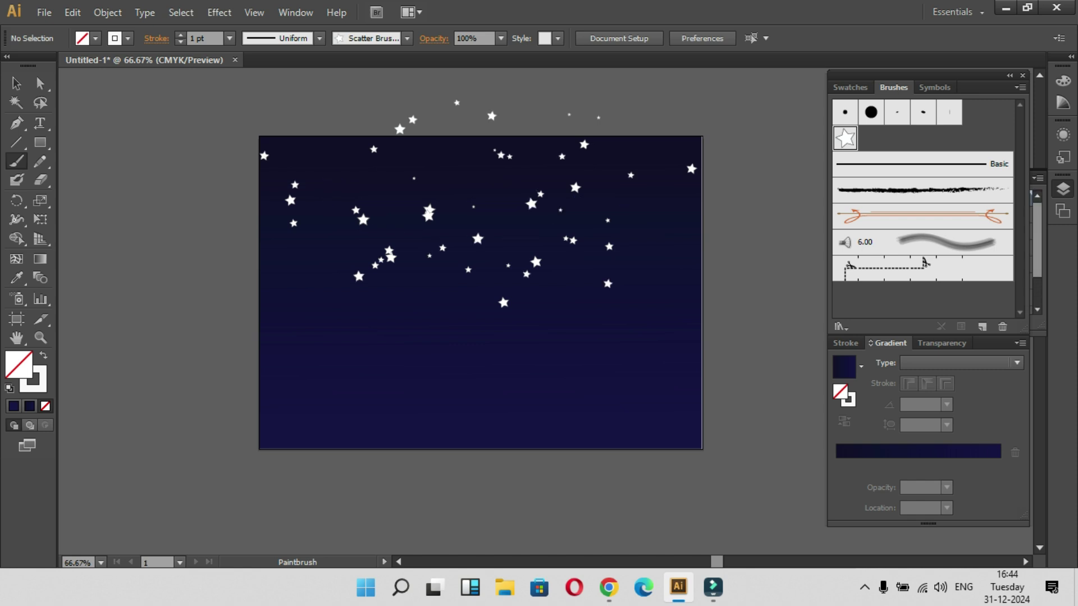
{"action": "mouse_move", "coordinate": [649, 204]}
{"action": "left_mouse_down"}
{"action": "mouse_move", "coordinate": [671, 235]}
{"action": "mouse_move", "coordinate": [454, 242]}
{"action": "left_mouse_up"}
{"action": "mouse_move", "coordinate": [355, 205]}
{"action": "left_mouse_down"}
{"action": "mouse_move", "coordinate": [404, 267]}
{"action": "mouse_move", "coordinate": [653, 289]}
{"action": "left_mouse_up"}
{"action": "left_click_drag", "start_coordinate": [385, 265], "coordinate": [331, 255]}
{"action": "left_click_drag", "start_coordinate": [364, 164], "coordinate": [329, 179]}
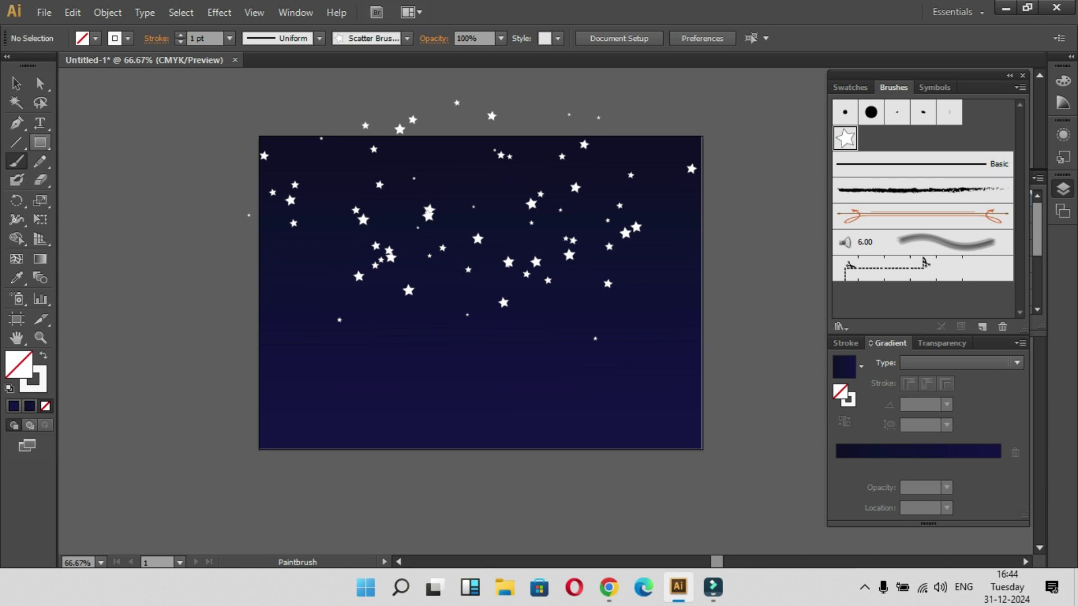
- Draw a rectangle matching the artboard and use it as a clipping mask over the background and all star strokes
{"action": "left_click", "coordinate": [40, 142]}
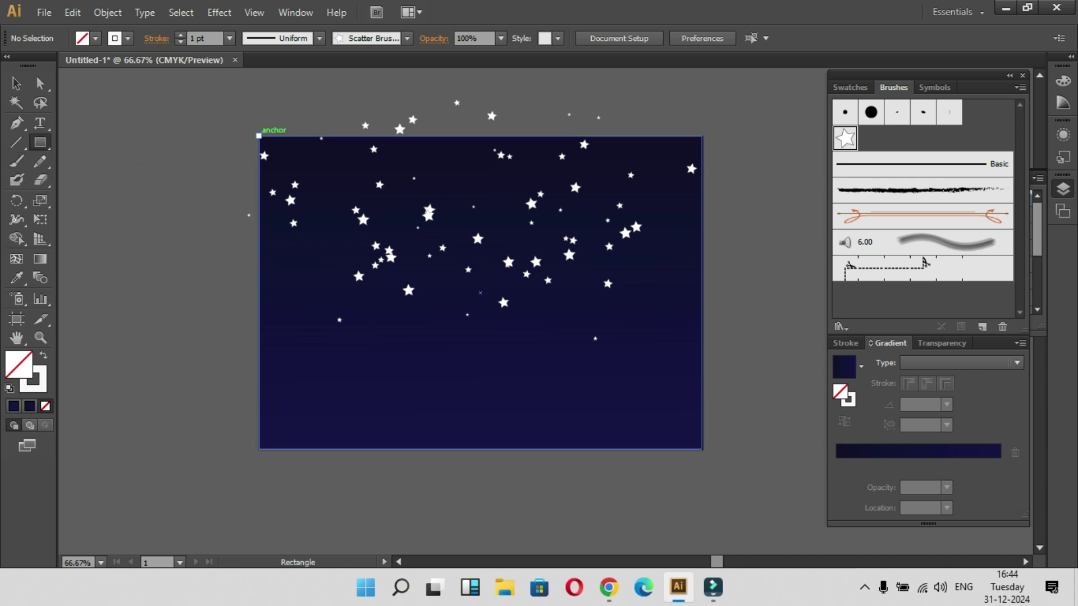
{"action": "left_click_drag", "start_coordinate": [259, 135], "coordinate": [702, 448]}
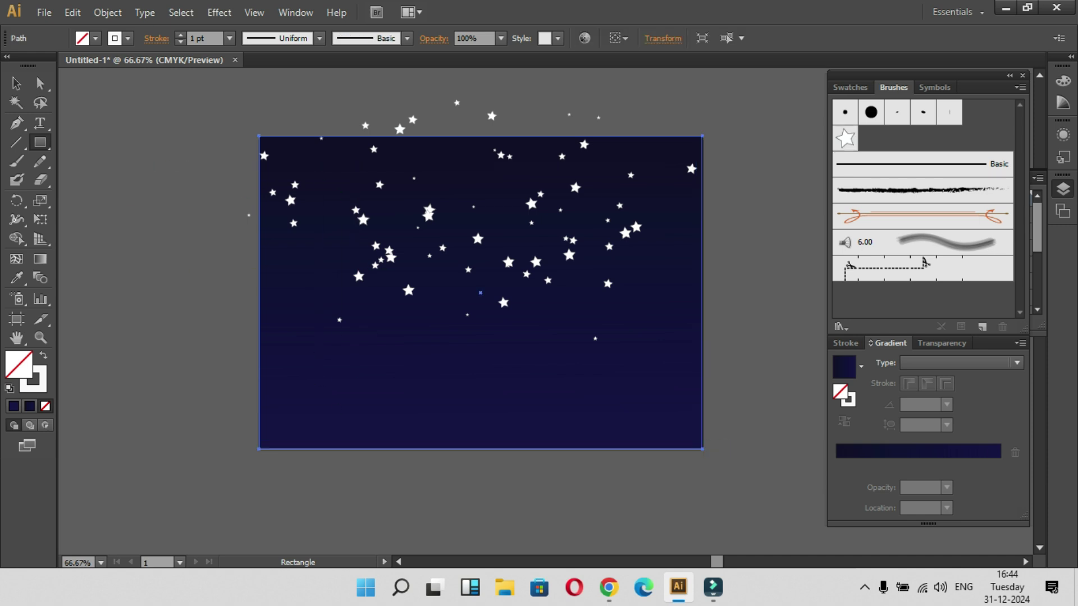
{"action": "left_click", "coordinate": [16, 83]}
{"action": "mouse_move", "coordinate": [205, 97]}
{"action": "left_mouse_down"}
{"action": "mouse_move", "coordinate": [477, 441]}
{"action": "mouse_move", "coordinate": [709, 422]}
{"action": "mouse_move", "coordinate": [766, 431]}
{"action": "left_mouse_up"}
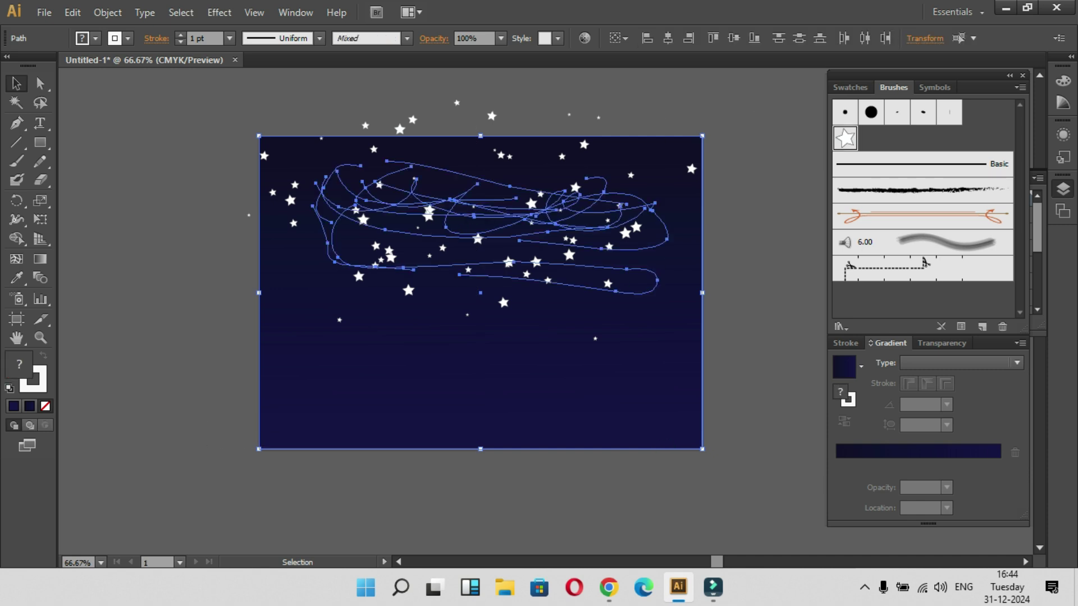
{"action": "right_click", "coordinate": [408, 225]}
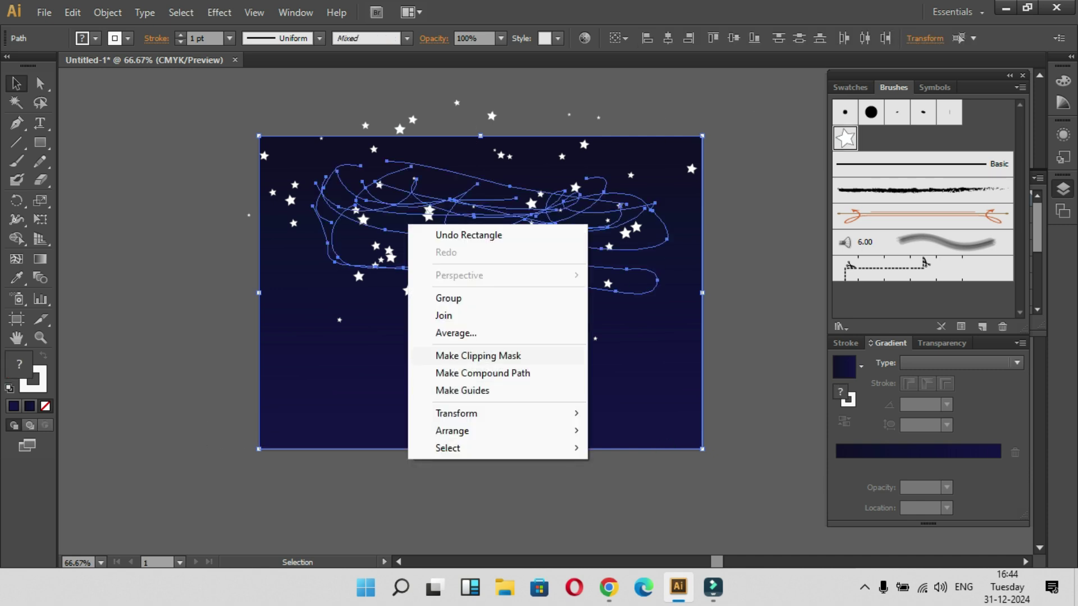
{"action": "left_click", "coordinate": [478, 355]}
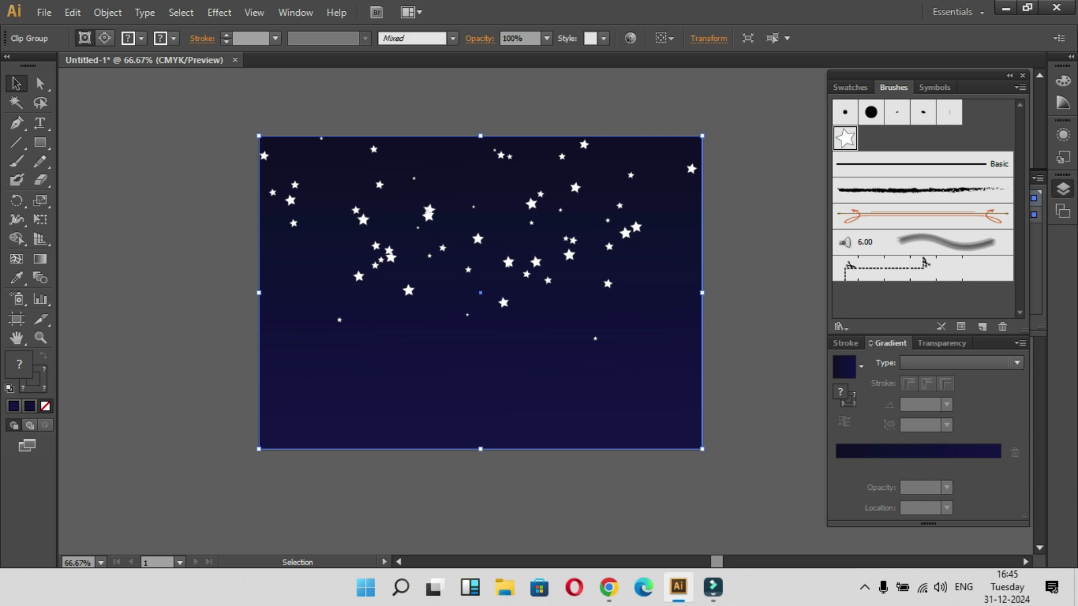
- Draw another rectangle over the clipped artwork and adjust its side edges to nearly cover the artboard's width
{"action": "left_click", "coordinate": [39, 143]}
{"action": "mouse_move", "coordinate": [259, 136]}
{"action": "left_mouse_down"}
{"action": "mouse_move", "coordinate": [267, 167]}
{"action": "mouse_move", "coordinate": [589, 390]}
{"action": "mouse_move", "coordinate": [714, 453]}
{"action": "mouse_move", "coordinate": [696, 446]}
{"action": "left_mouse_up"}
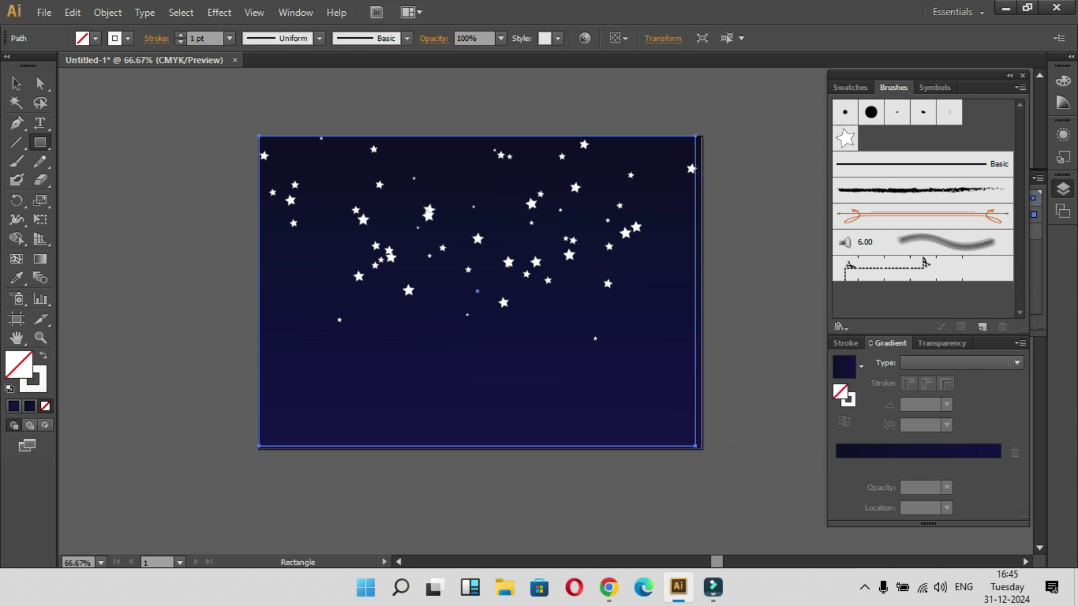
{"action": "key", "text": "v"}
{"action": "left_click_drag", "start_coordinate": [260, 136], "coordinate": [264, 136]}
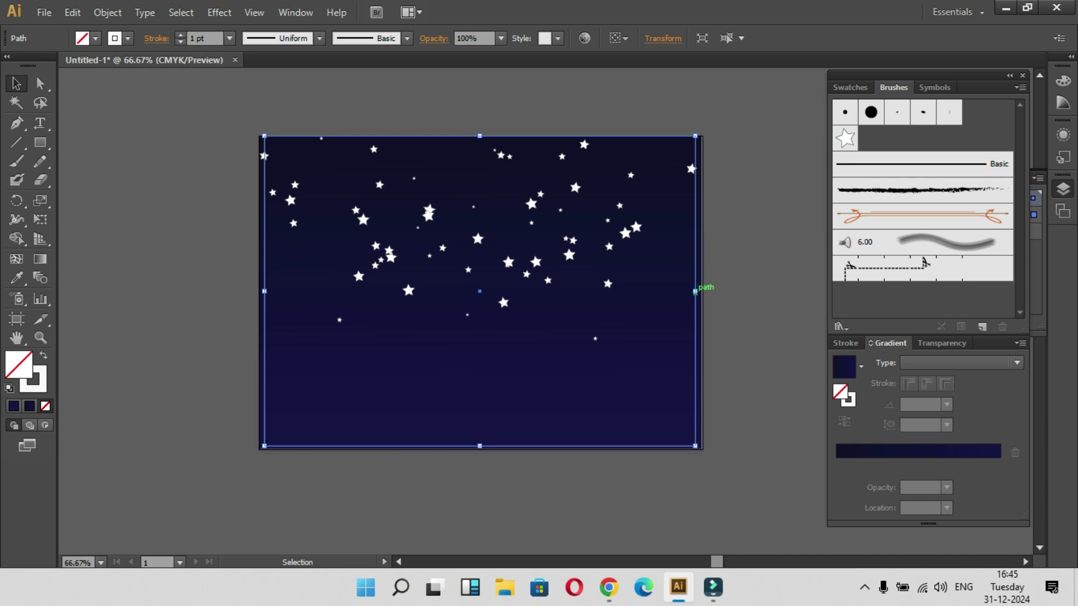
{"action": "left_click_drag", "start_coordinate": [699, 288], "coordinate": [698, 291]}
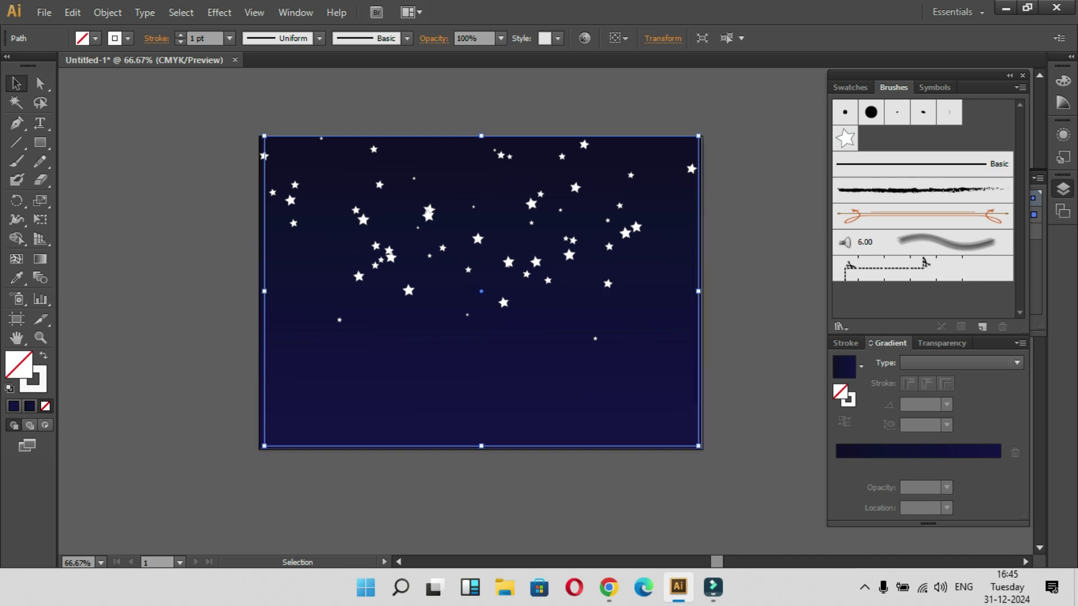
{"action": "left_click_drag", "start_coordinate": [264, 291], "coordinate": [259, 292]}
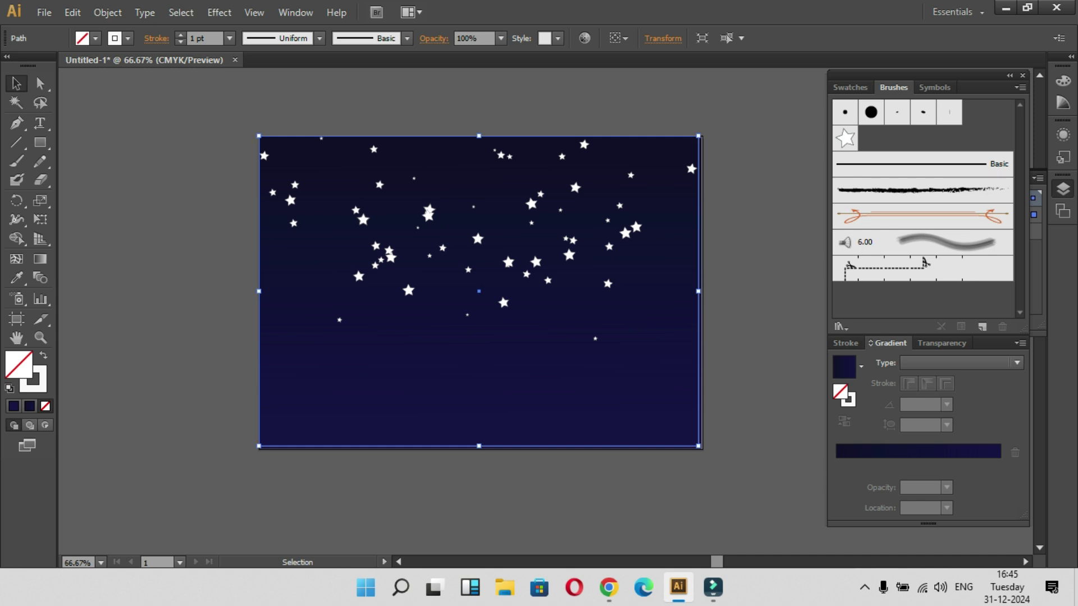
- Fill the new rectangle with black #000000, and apply a linear gradient from black to navy
{"action": "double_click", "coordinate": [19, 365]}
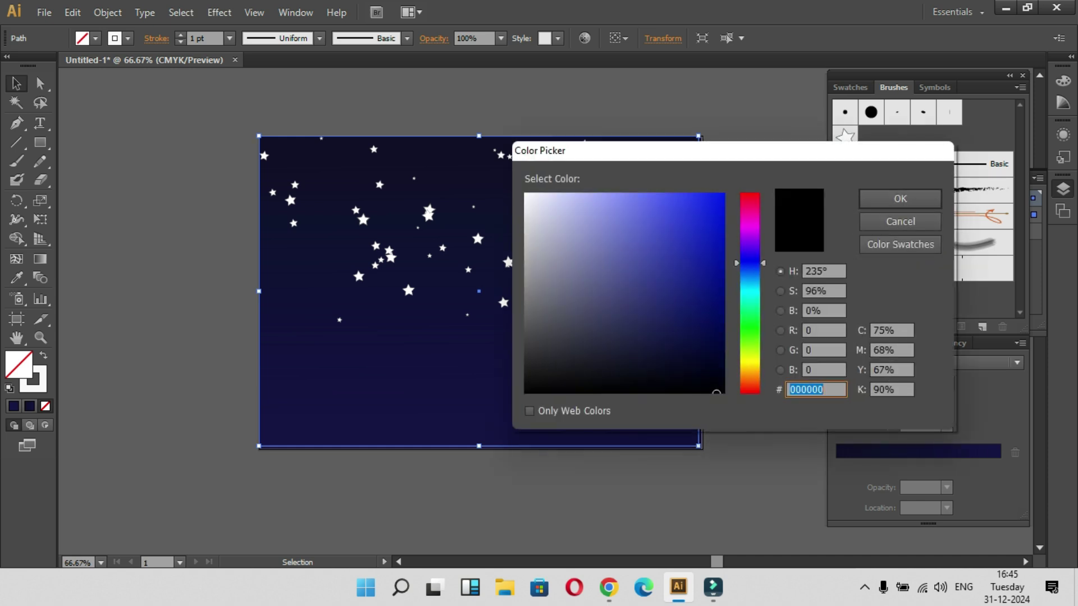
{"action": "left_click", "coordinate": [900, 198]}
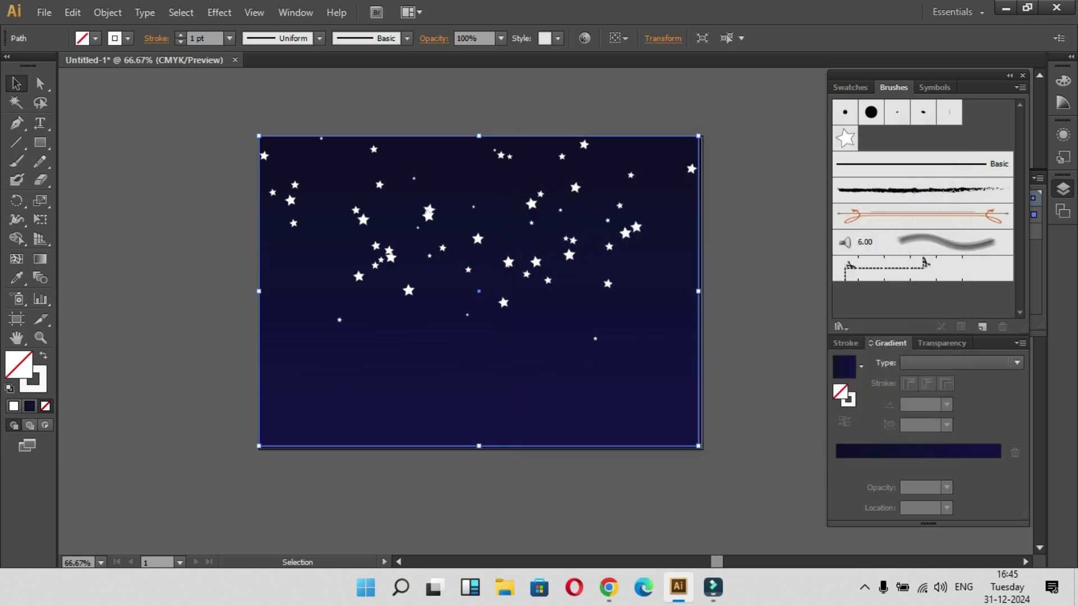
{"action": "double_click", "coordinate": [19, 365]}
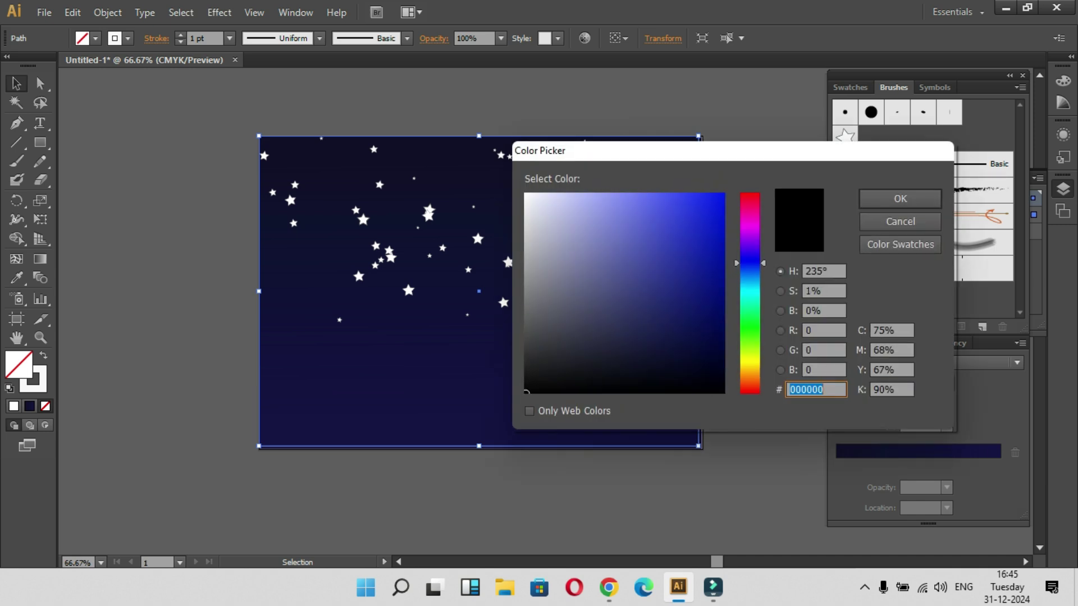
{"action": "key", "text": "Return"}
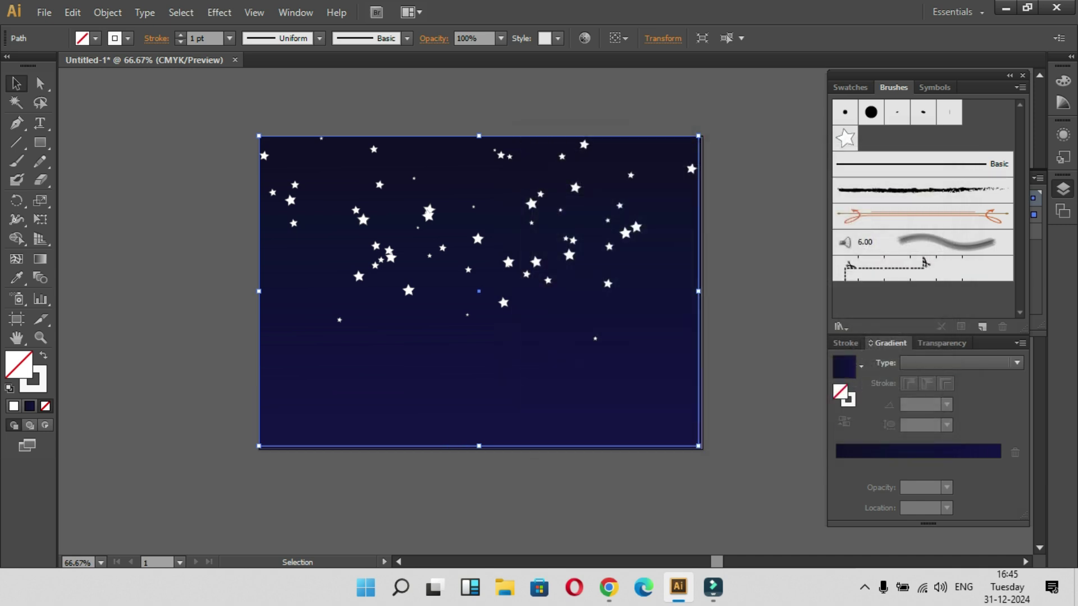
{"action": "key", "text": "comma"}
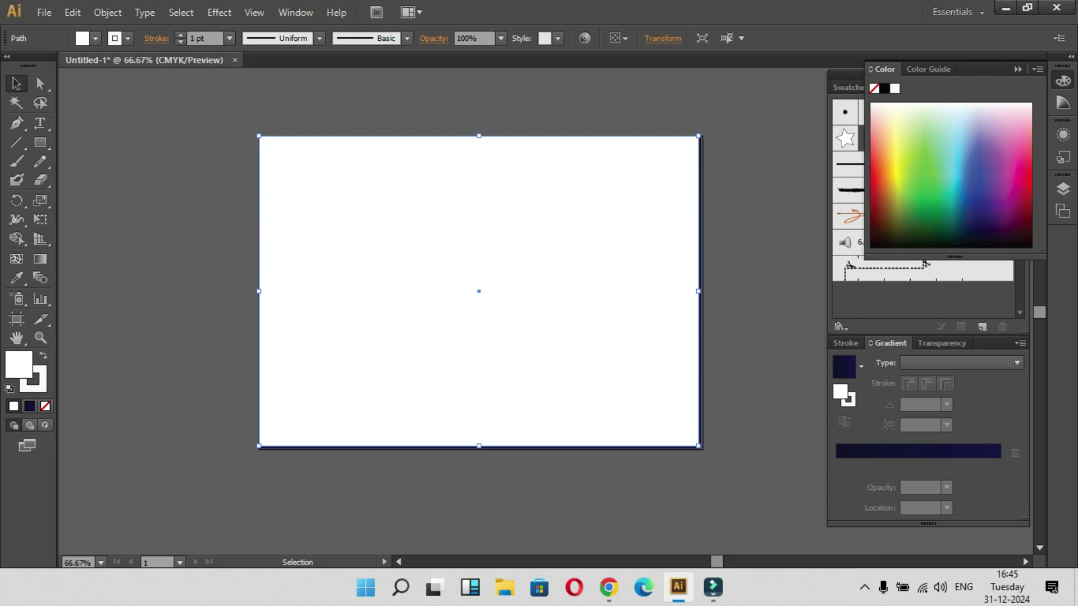
{"action": "double_click", "coordinate": [19, 365]}
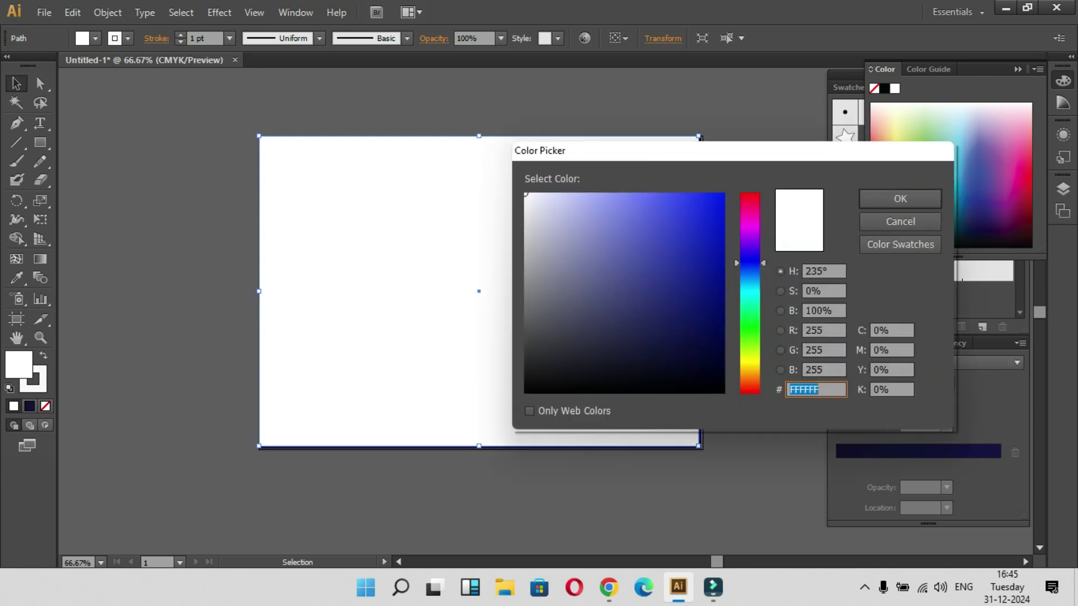
{"action": "type", "text": "000000"}
{"action": "key", "text": "Return"}
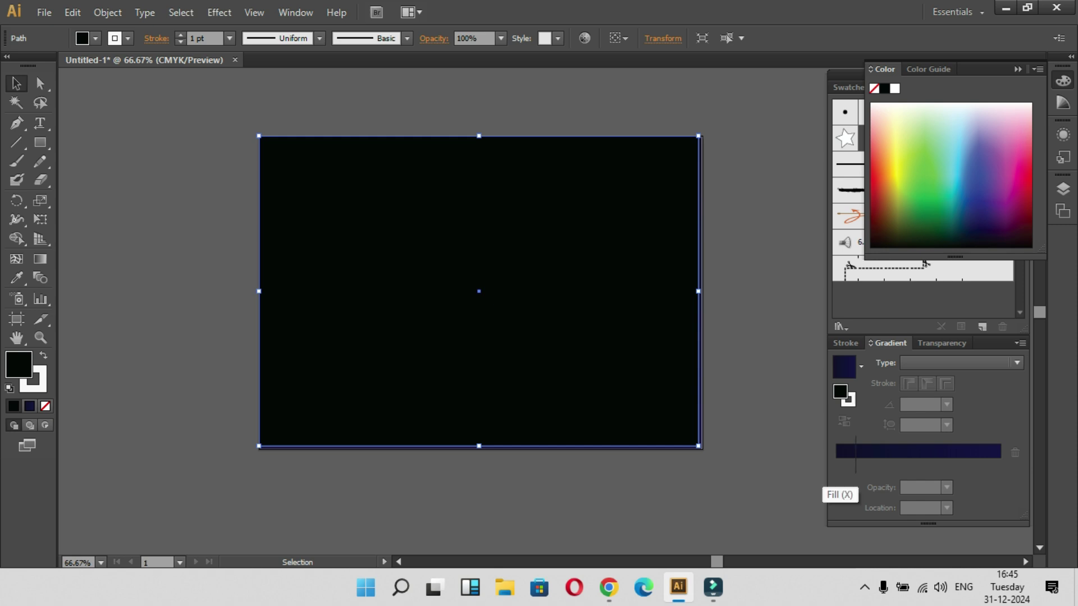
{"action": "left_click", "coordinate": [875, 450]}
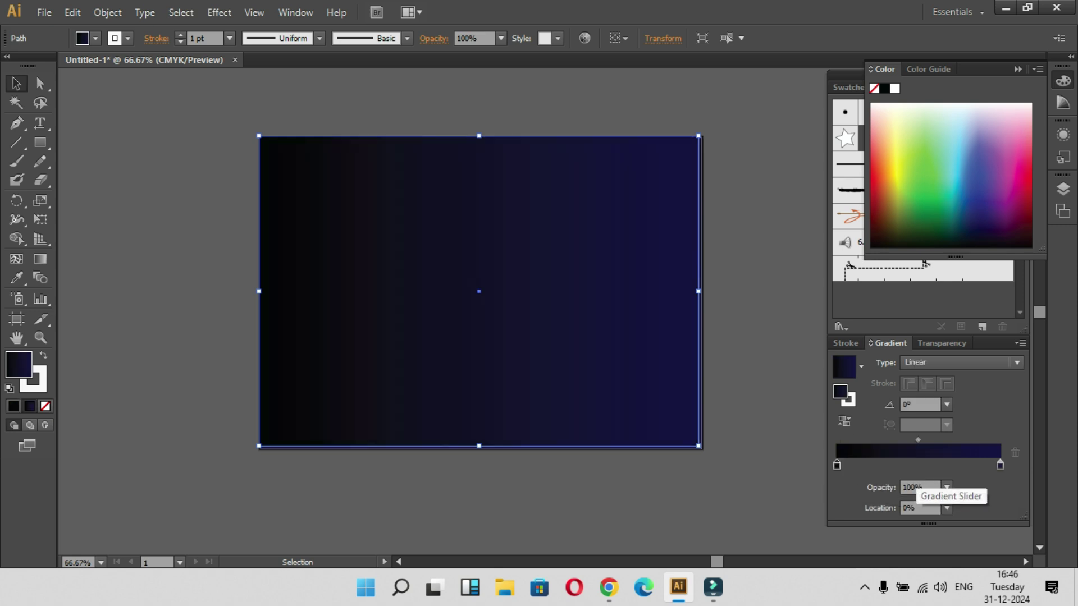
{"action": "left_click", "coordinate": [1000, 464]}
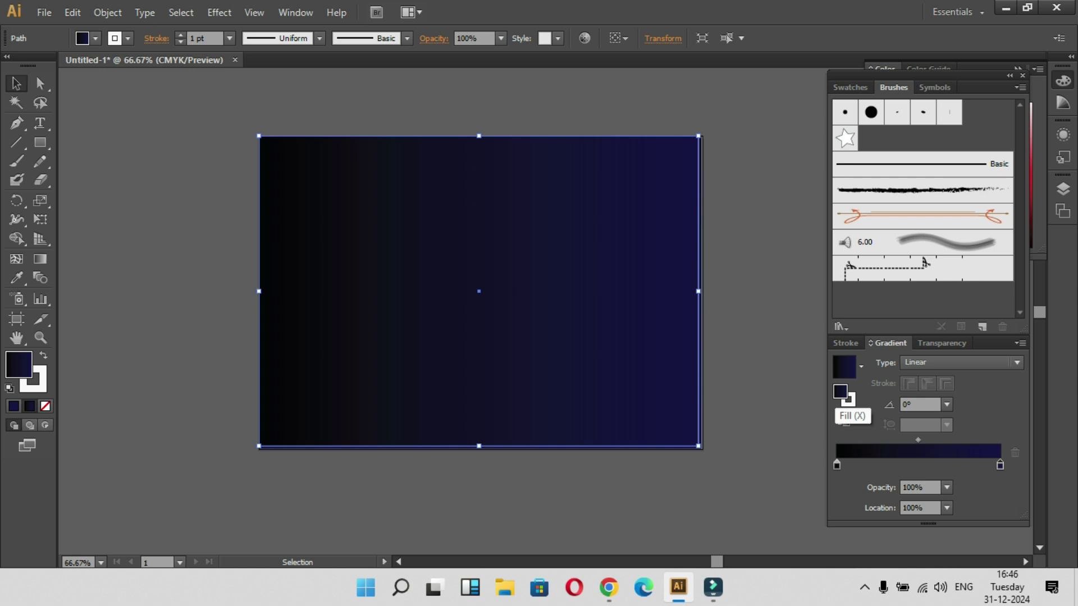
- Fill the new rectangle with the white swatch
{"action": "left_click", "coordinate": [849, 87]}
{"action": "left_click", "coordinate": [859, 104]}
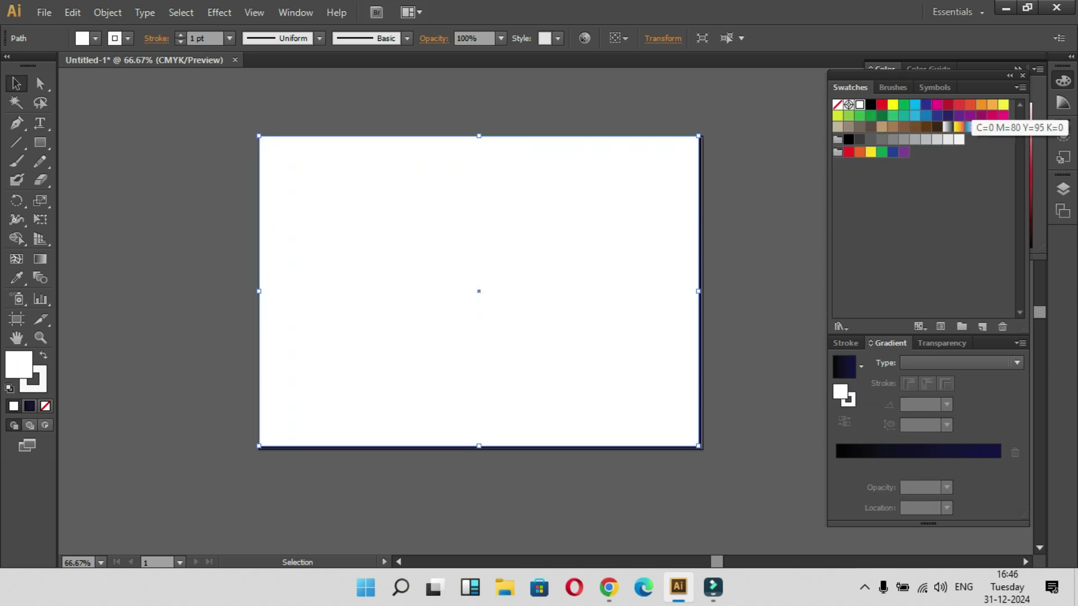
{"action": "left_click", "coordinate": [1020, 87]}
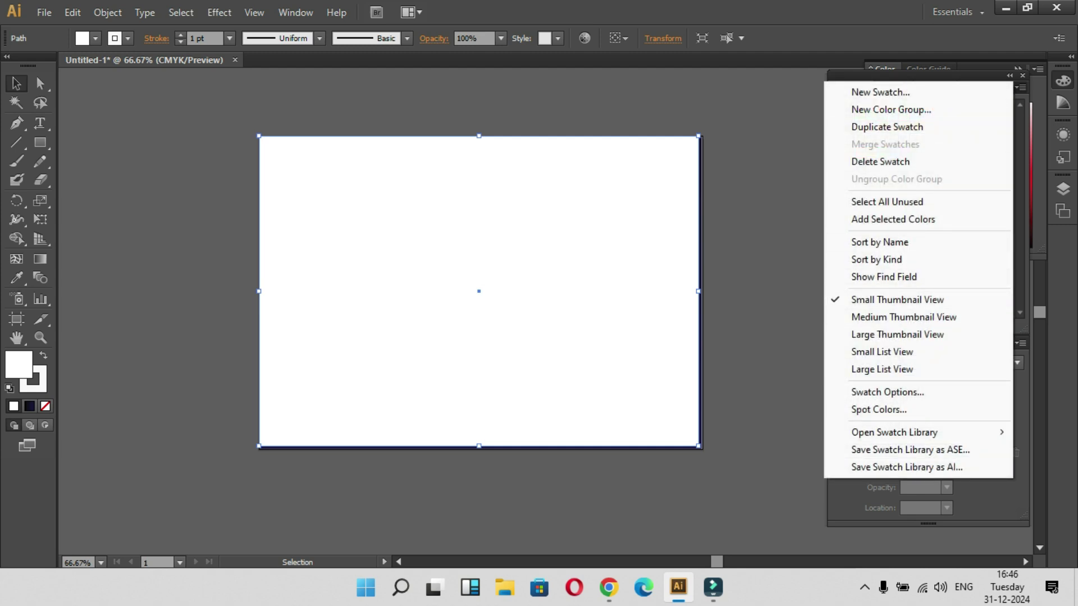
{"action": "key", "text": "Escape"}
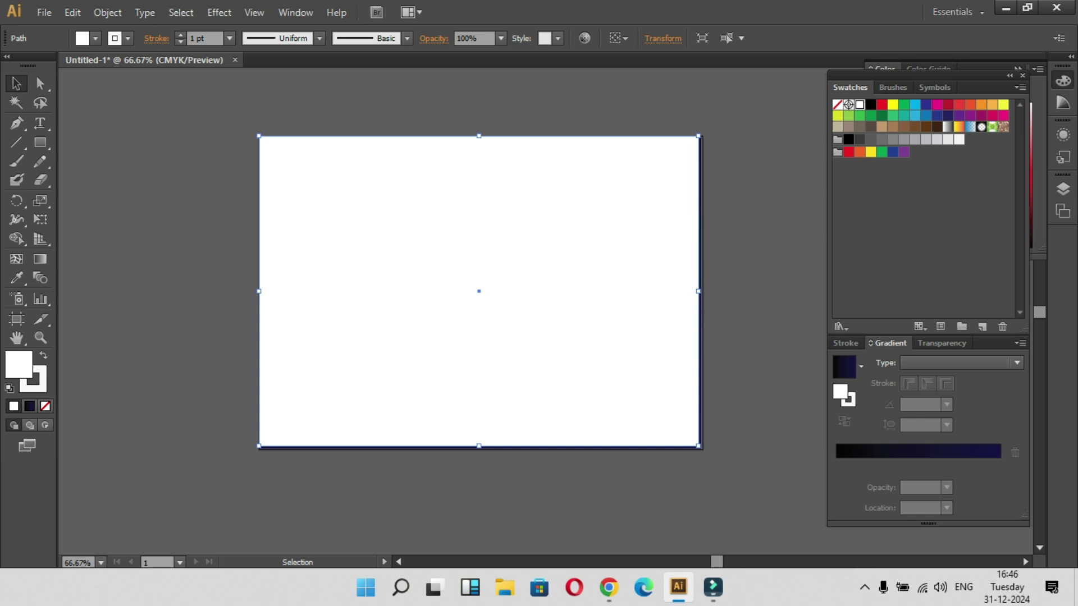
{"action": "left_click", "coordinate": [1020, 343]}
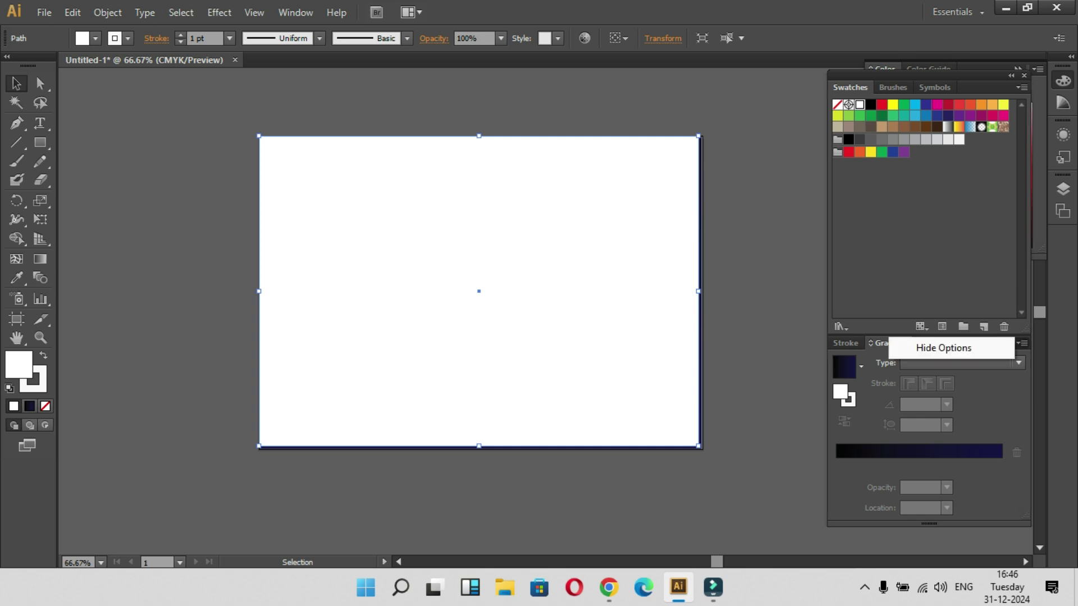
{"action": "left_click", "coordinate": [1021, 343]}
{"action": "left_click", "coordinate": [1021, 343]}
{"action": "left_click", "coordinate": [1021, 343]}
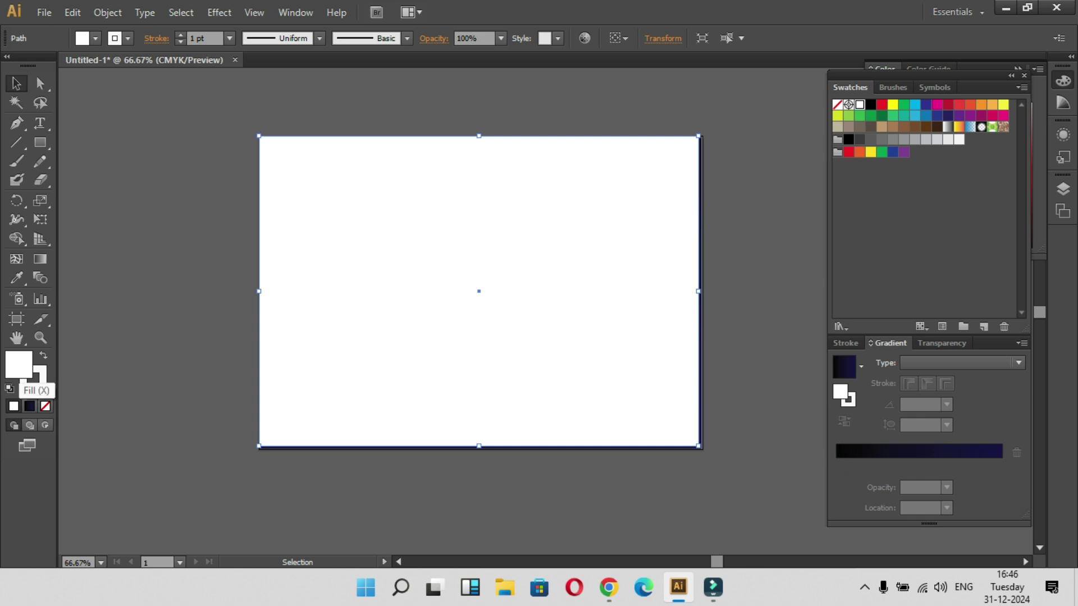
- Apply a linear gradient to the white rectangle's fill and set its starting stop to black
{"action": "key", "text": "period"}
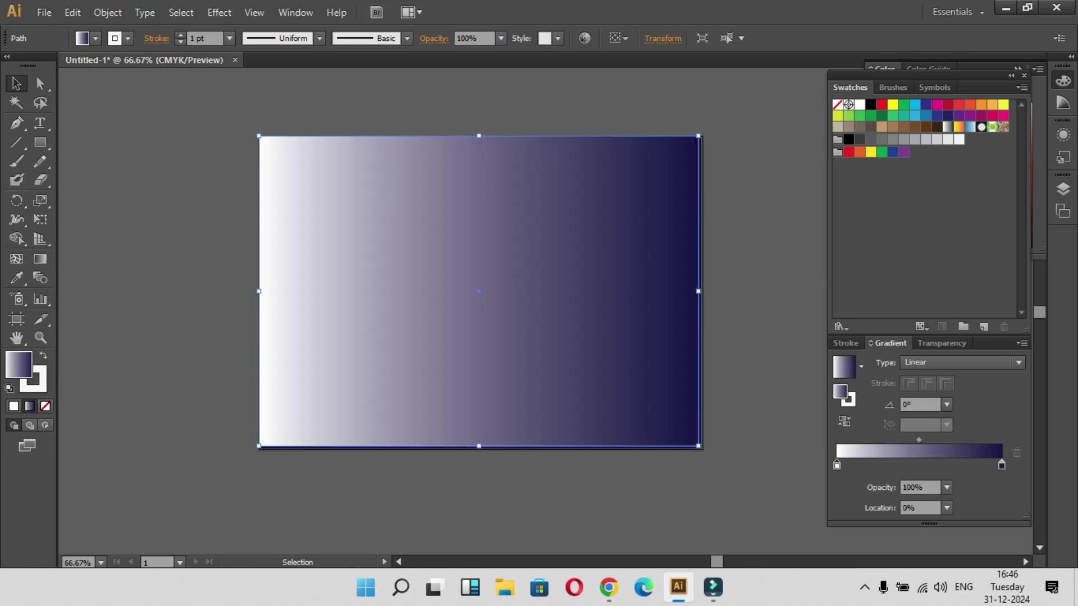
{"action": "double_click", "coordinate": [19, 365]}
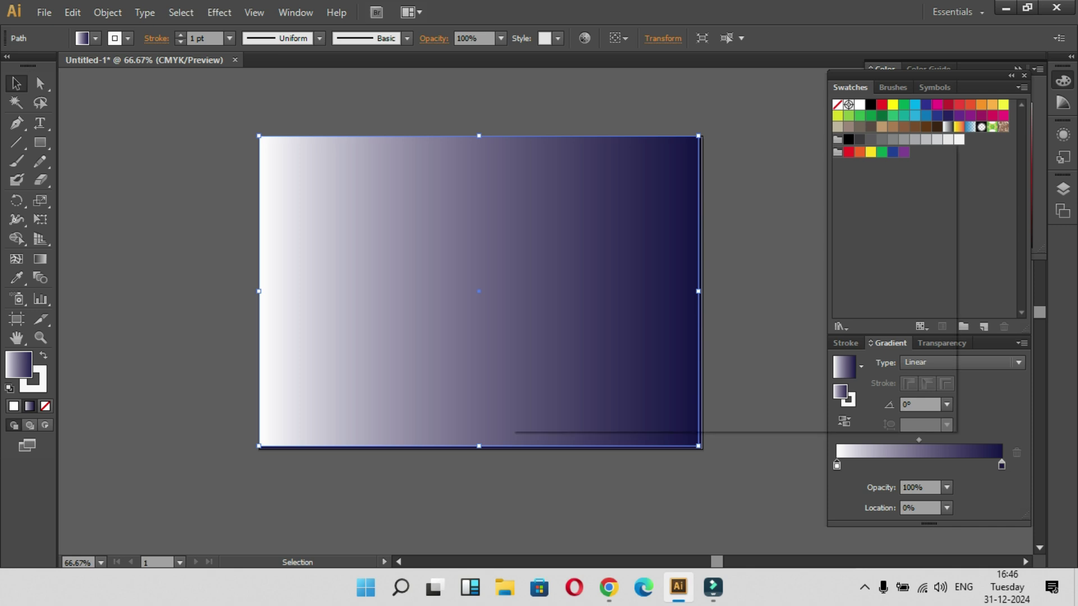
{"action": "left_click_drag", "start_coordinate": [716, 393], "coordinate": [526, 392]}
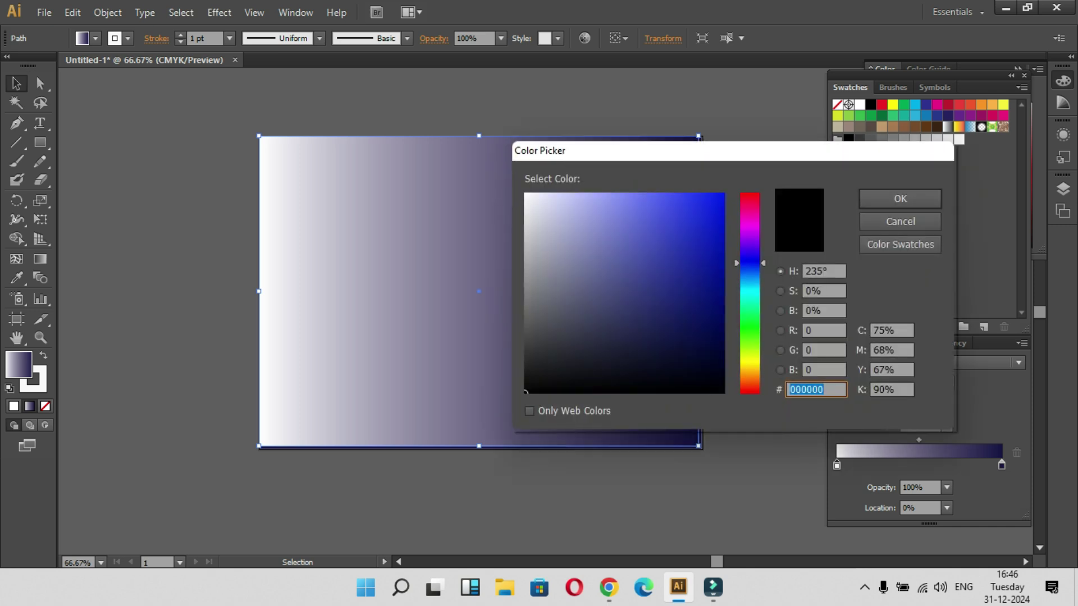
{"action": "left_click", "coordinate": [899, 199]}
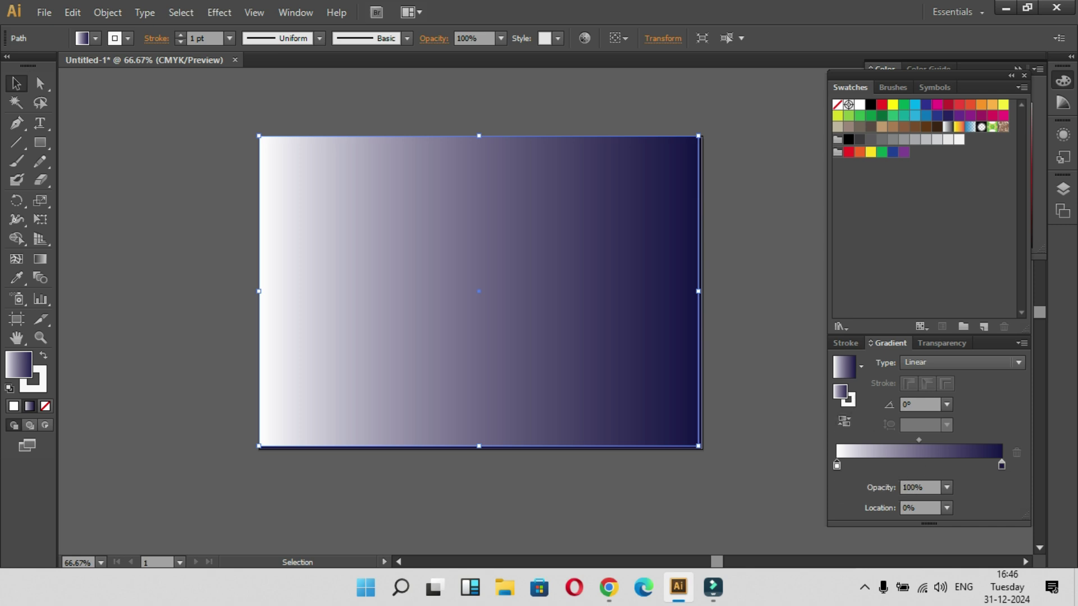
{"action": "double_click", "coordinate": [837, 465]}
{"action": "left_click", "coordinate": [829, 305]}
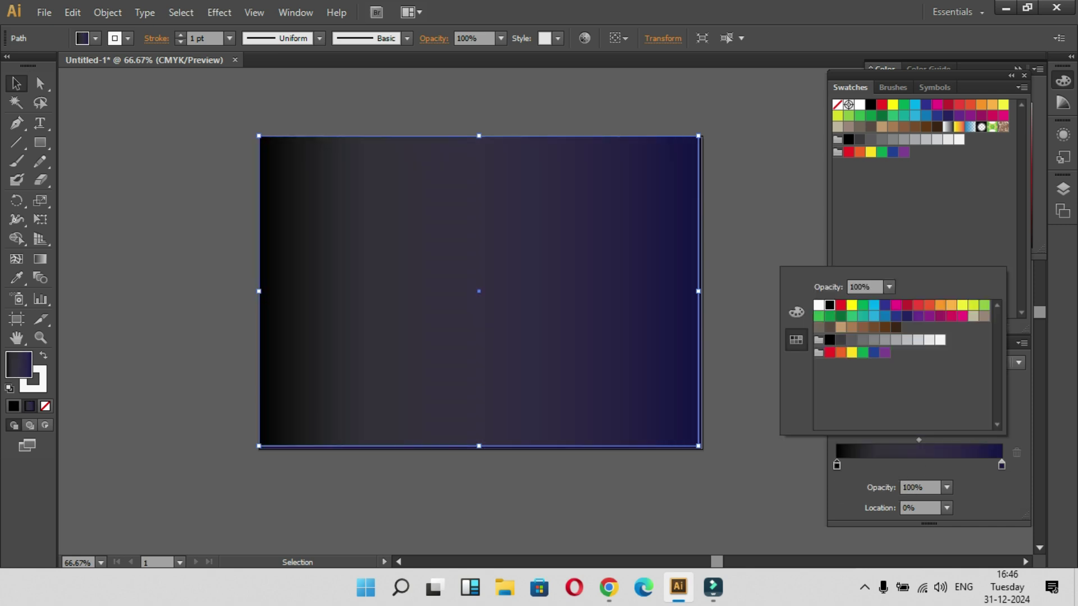
- Set the gradient's end stop to white and move its midpoint to 70.19%
{"action": "left_click", "coordinate": [1001, 465]}
{"action": "left_click", "coordinate": [1002, 466]}
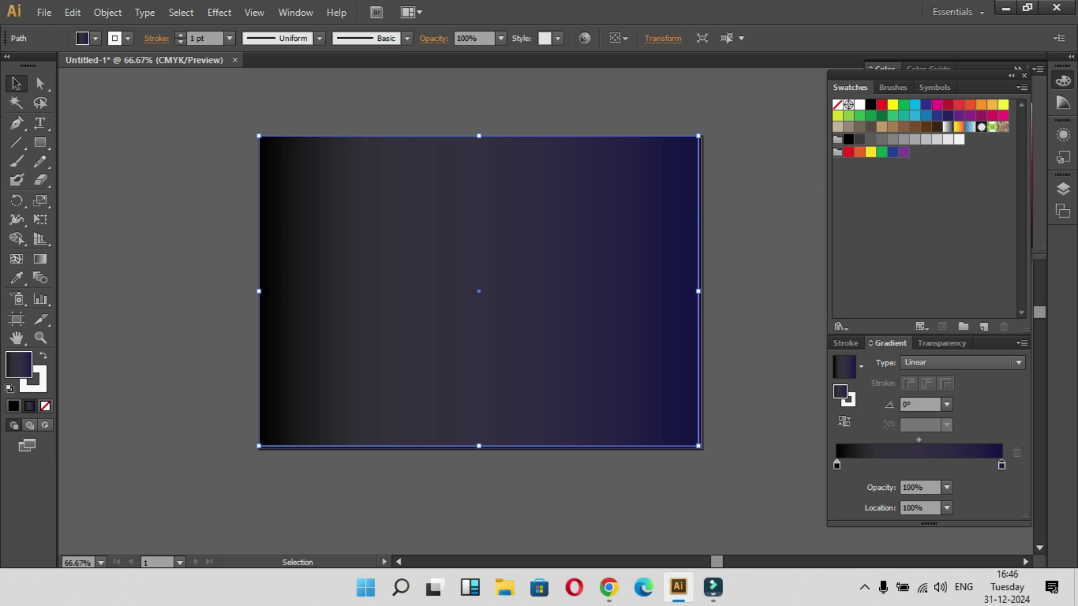
{"action": "left_click", "coordinate": [818, 305]}
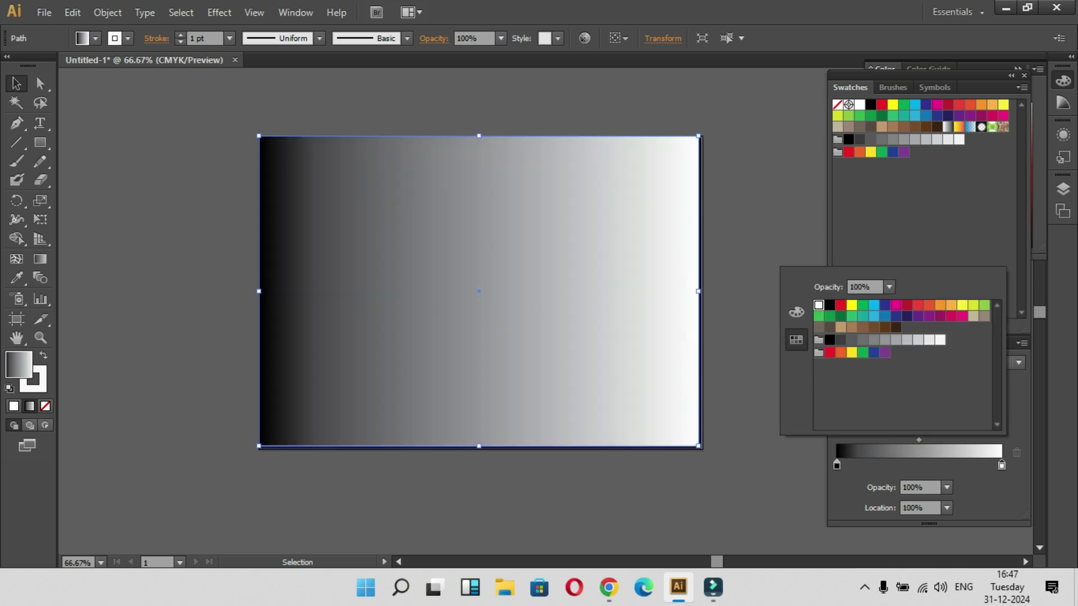
{"action": "left_click", "coordinate": [701, 446]}
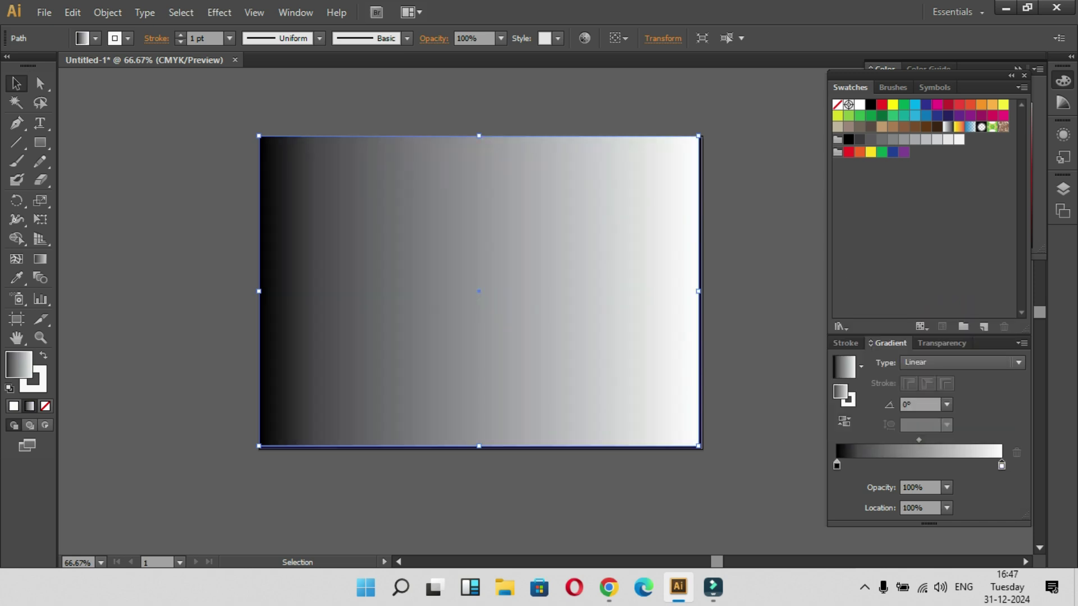
{"action": "left_click_drag", "start_coordinate": [919, 439], "coordinate": [952, 440]}
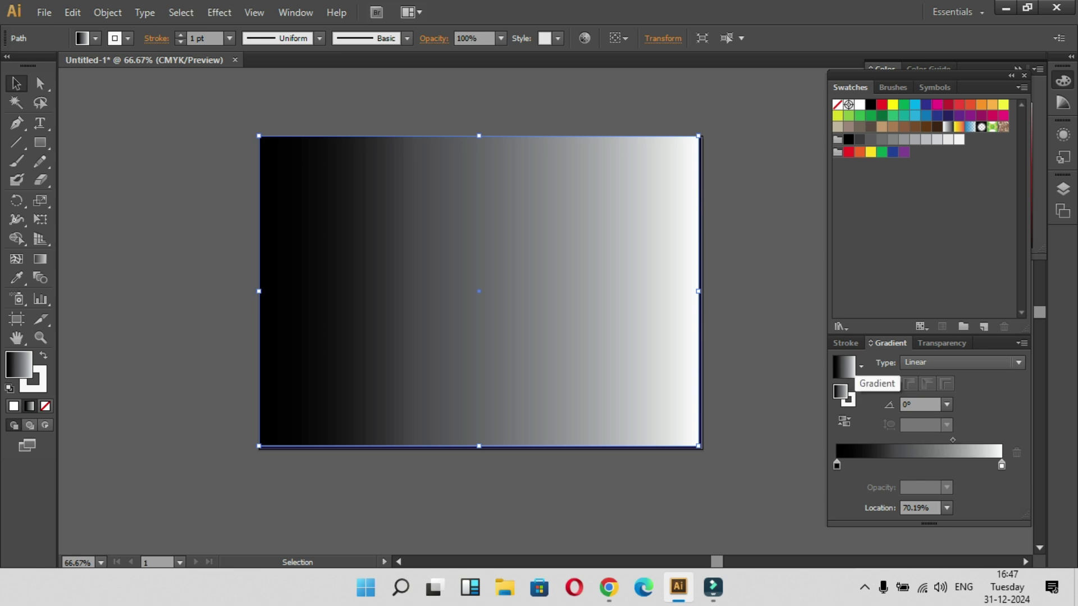
- Apply the White, Black gradient preset to the rectangle and swap its stops, placing black at 0% and white at 100%
{"action": "left_click", "coordinate": [860, 367]}
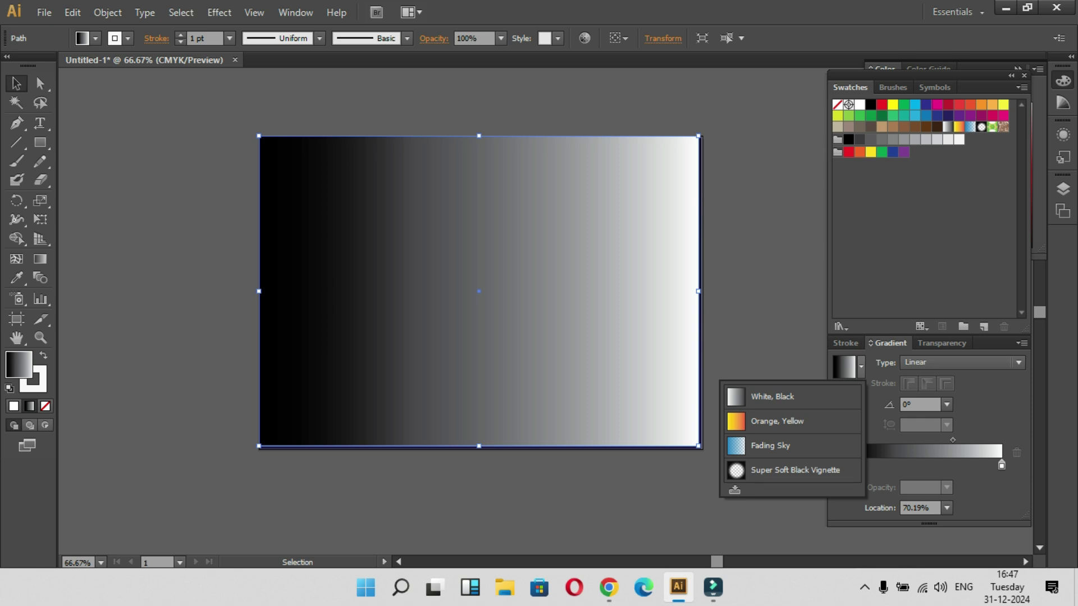
{"action": "left_click", "coordinate": [773, 396]}
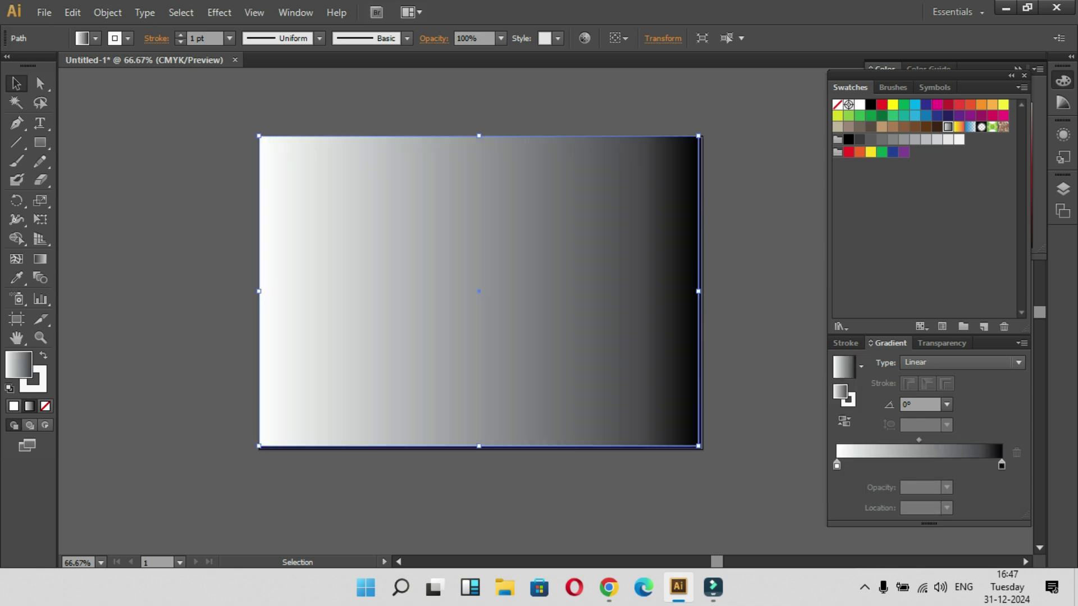
{"action": "mouse_move", "coordinate": [1002, 465]}
{"action": "left_mouse_down"}
{"action": "mouse_move", "coordinate": [855, 465]}
{"action": "mouse_move", "coordinate": [1001, 464]}
{"action": "left_mouse_up"}
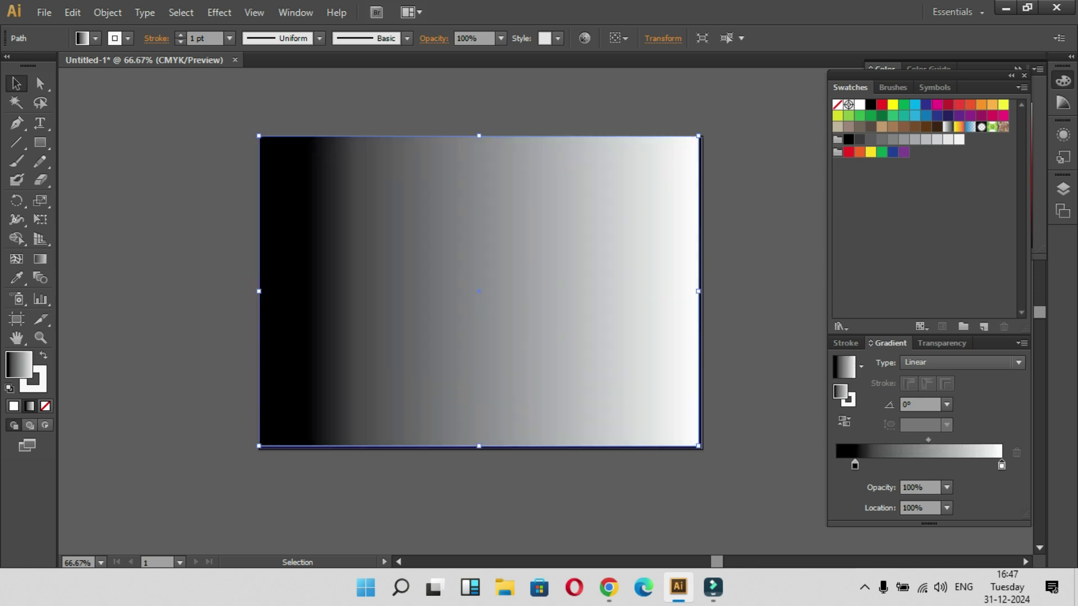
{"action": "left_click_drag", "start_coordinate": [855, 464], "coordinate": [837, 464]}
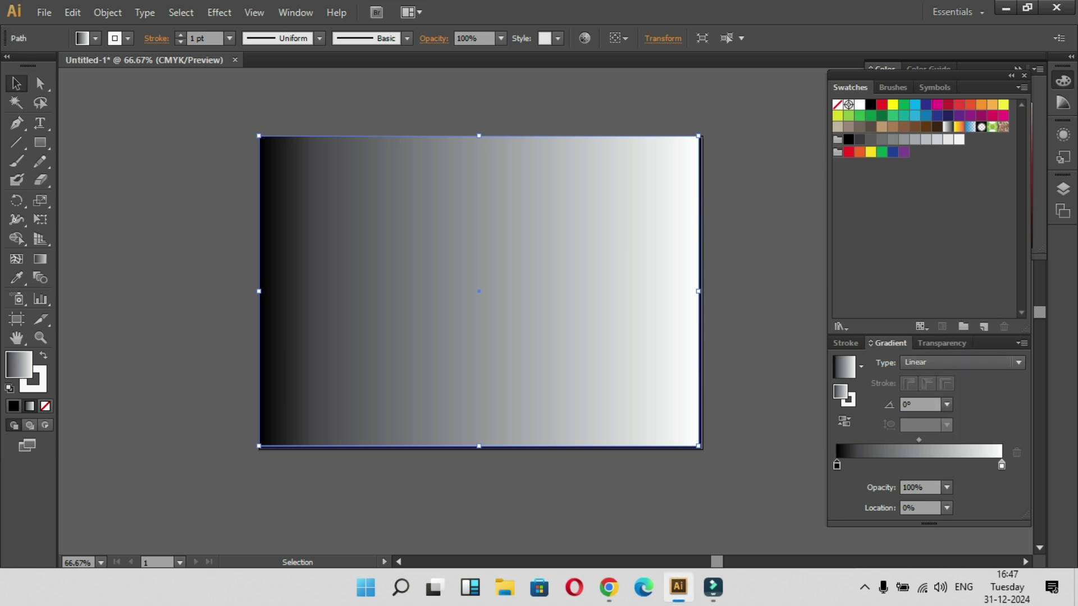
{"action": "left_click", "coordinate": [1021, 87]}
{"action": "left_click", "coordinate": [1022, 87]}
{"action": "left_click", "coordinate": [1021, 87]}
{"action": "left_click", "coordinate": [1021, 87]}
{"action": "left_click", "coordinate": [935, 87]}
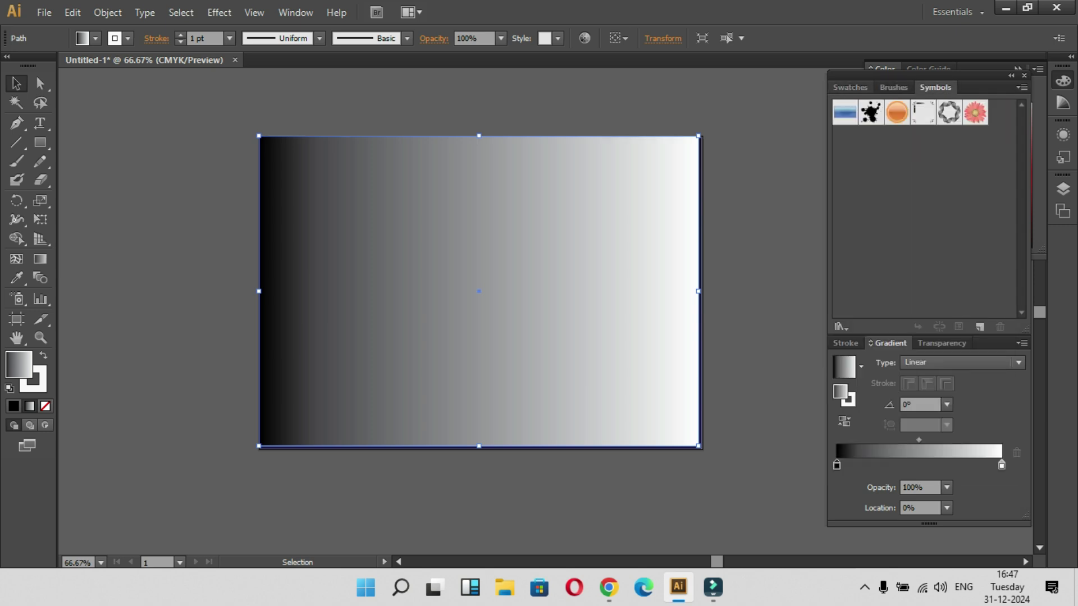
{"action": "left_click", "coordinate": [850, 87]}
- Show the full CMYK colour options and set the gradient's black stop to 90% K
{"action": "left_click_drag", "start_coordinate": [921, 75], "coordinate": [941, 102]}
{"action": "left_click", "coordinate": [1037, 69]}
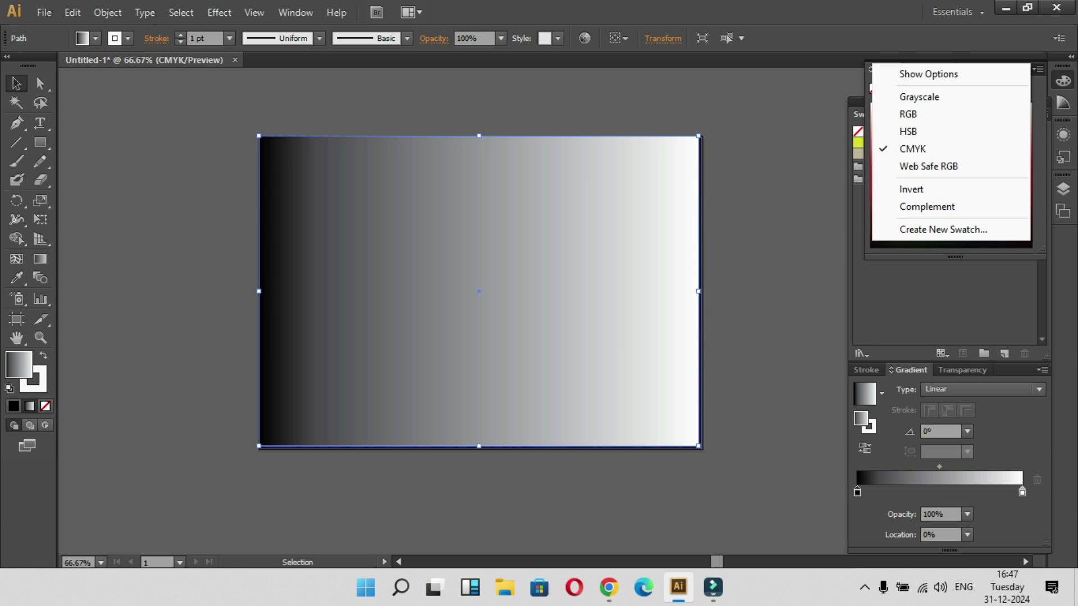
{"action": "left_click", "coordinate": [912, 149]}
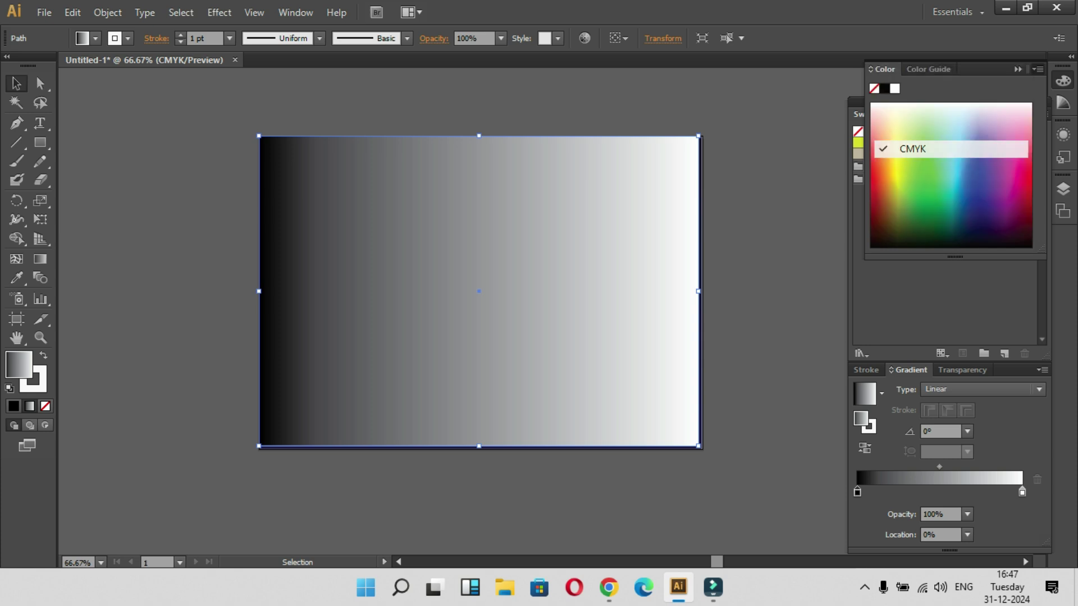
{"action": "left_click", "coordinate": [1037, 69]}
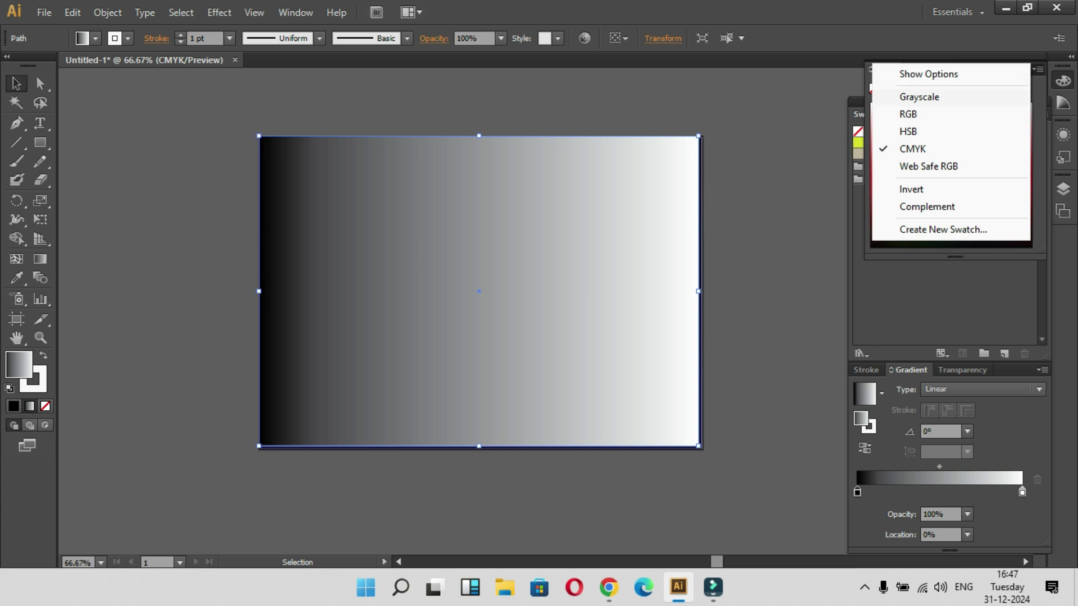
{"action": "left_click", "coordinate": [929, 74]}
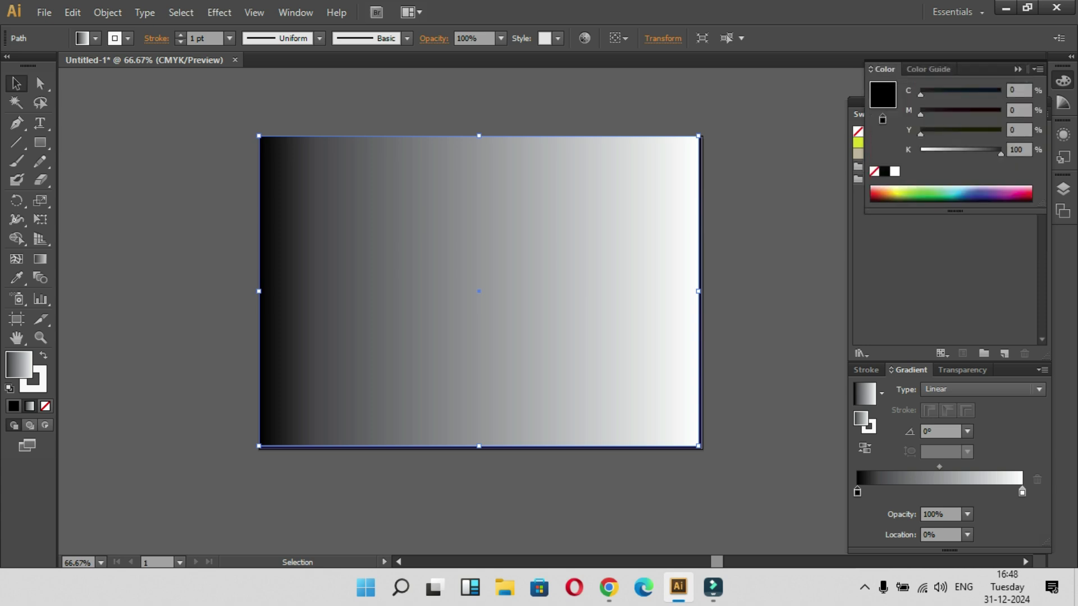
{"action": "left_click_drag", "start_coordinate": [1000, 153], "coordinate": [993, 153]}
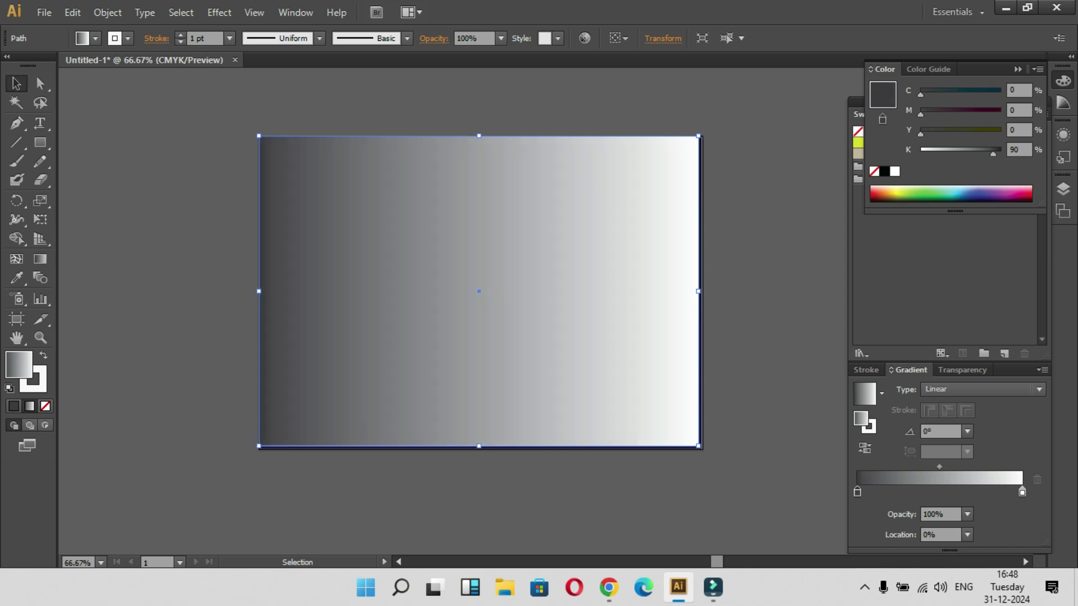
- Set the gradient's white end stop to 21% K
{"action": "left_click", "coordinate": [1022, 492]}
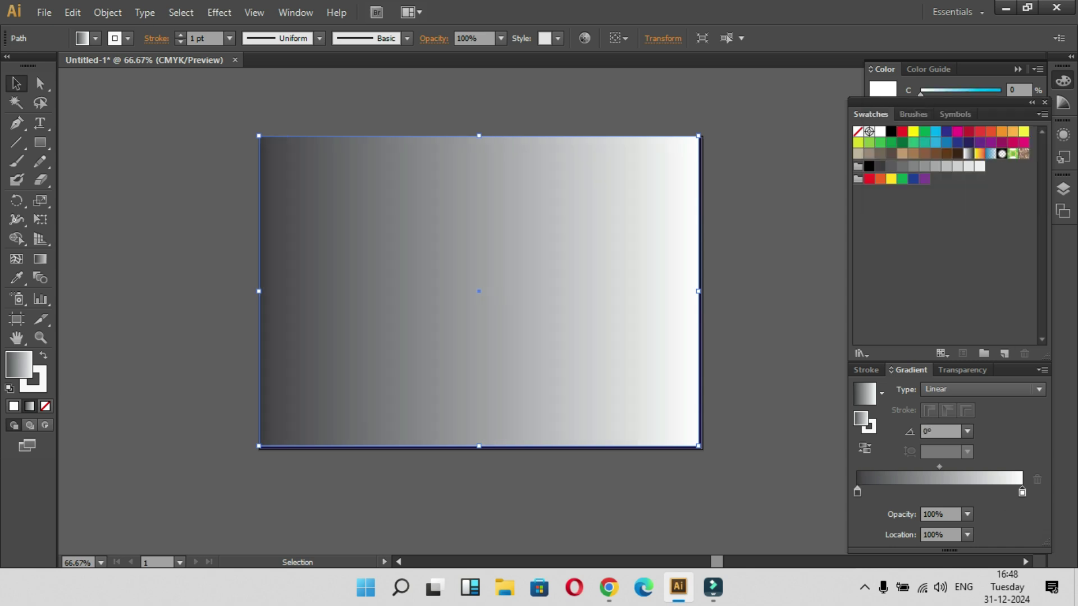
{"action": "left_click", "coordinate": [1037, 69]}
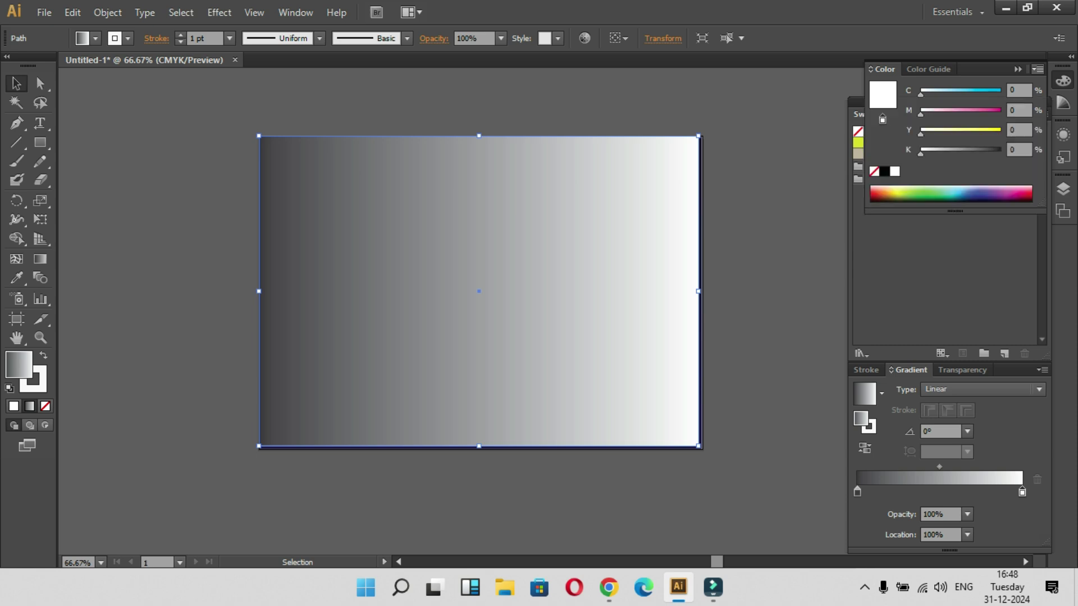
{"action": "key", "text": "Escape"}
{"action": "left_click_drag", "start_coordinate": [920, 153], "coordinate": [936, 153]}
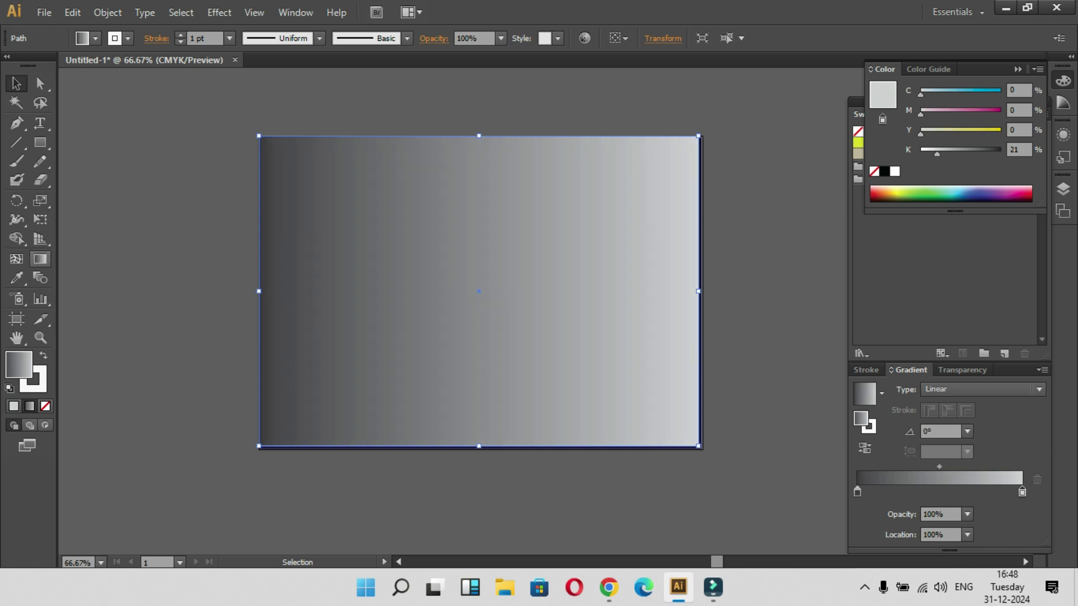
- Redirect the rectangle's gradient vertically with the Gradient tool, running dark to light upward at about 90.6°
{"action": "key", "text": "g"}
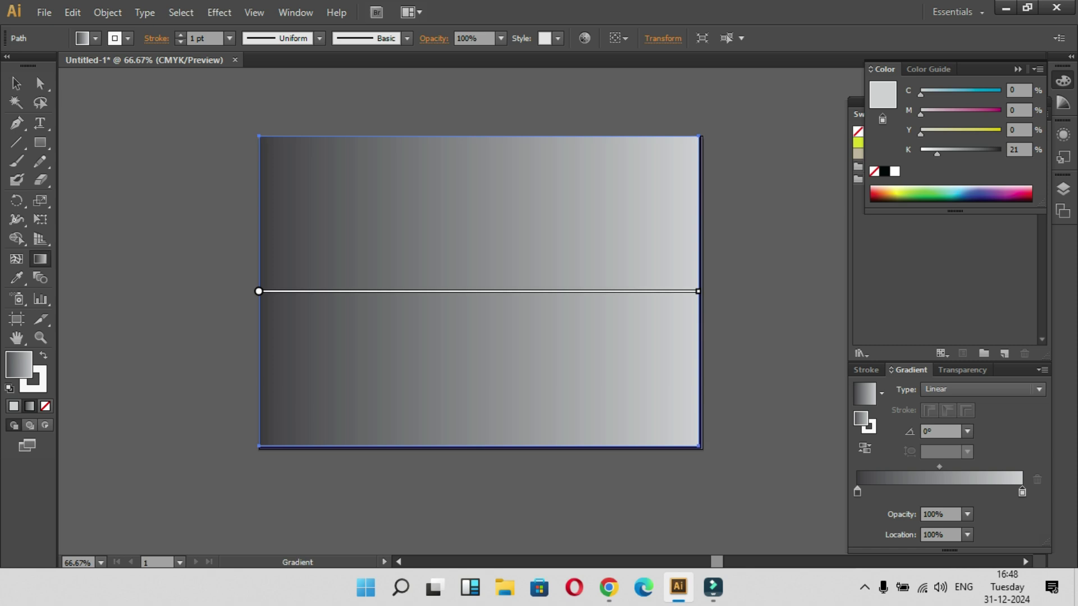
{"action": "left_click_drag", "start_coordinate": [477, 170], "coordinate": [479, 394]}
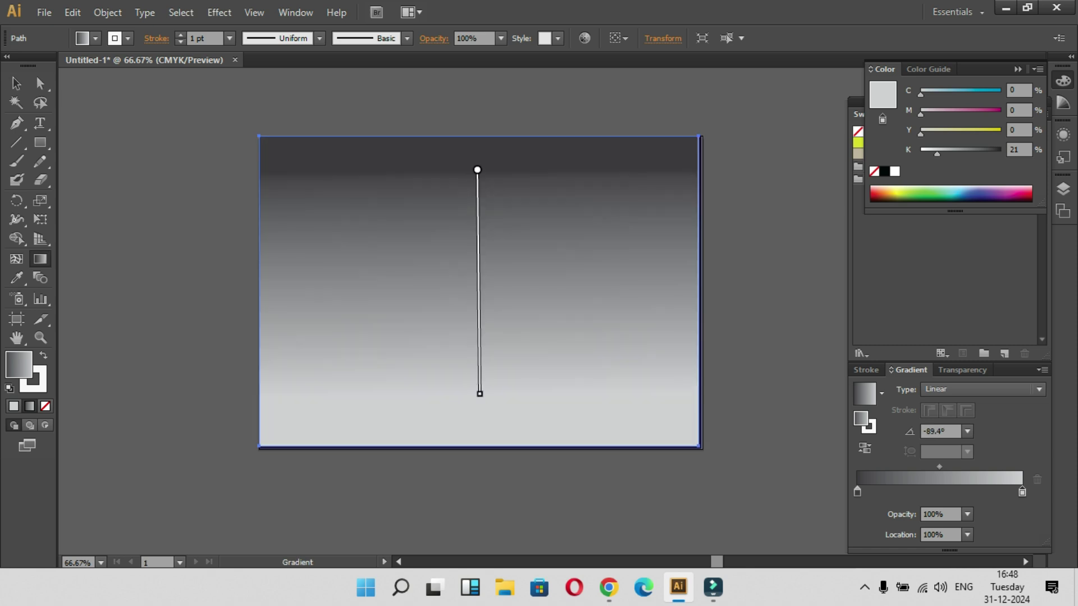
{"action": "mouse_move", "coordinate": [505, 405]}
{"action": "left_mouse_down"}
{"action": "mouse_move", "coordinate": [501, 163]}
{"action": "mouse_move", "coordinate": [477, 159]}
{"action": "left_mouse_up"}
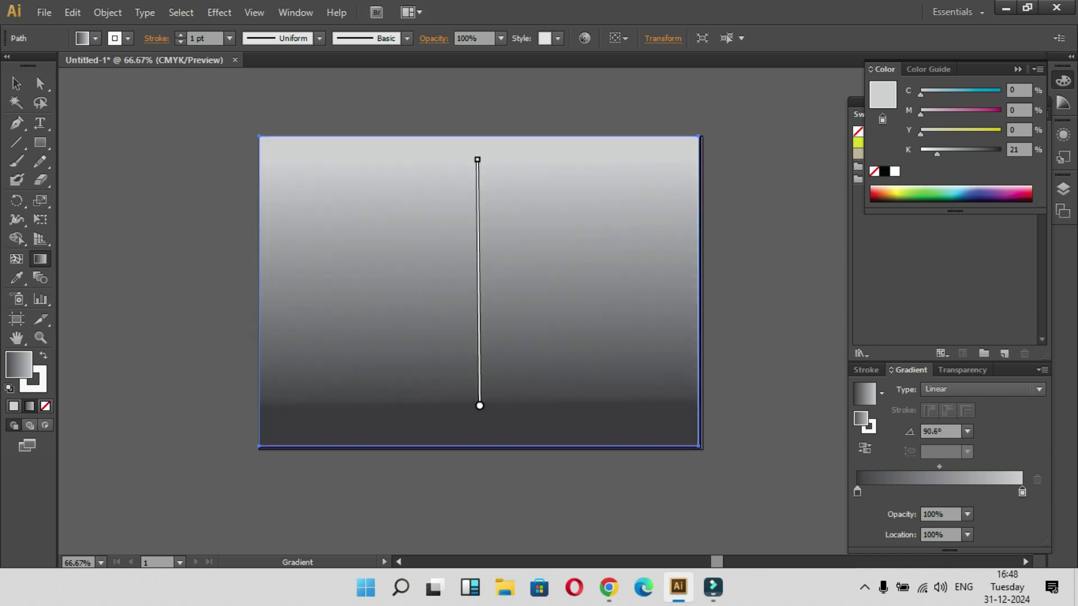
- Move the gradient's midpoint to 54.93% and set its dark stop to 97% K
{"action": "mouse_move", "coordinate": [939, 467]}
{"action": "left_mouse_down"}
{"action": "mouse_move", "coordinate": [916, 466]}
{"action": "mouse_move", "coordinate": [948, 467]}
{"action": "left_mouse_up"}
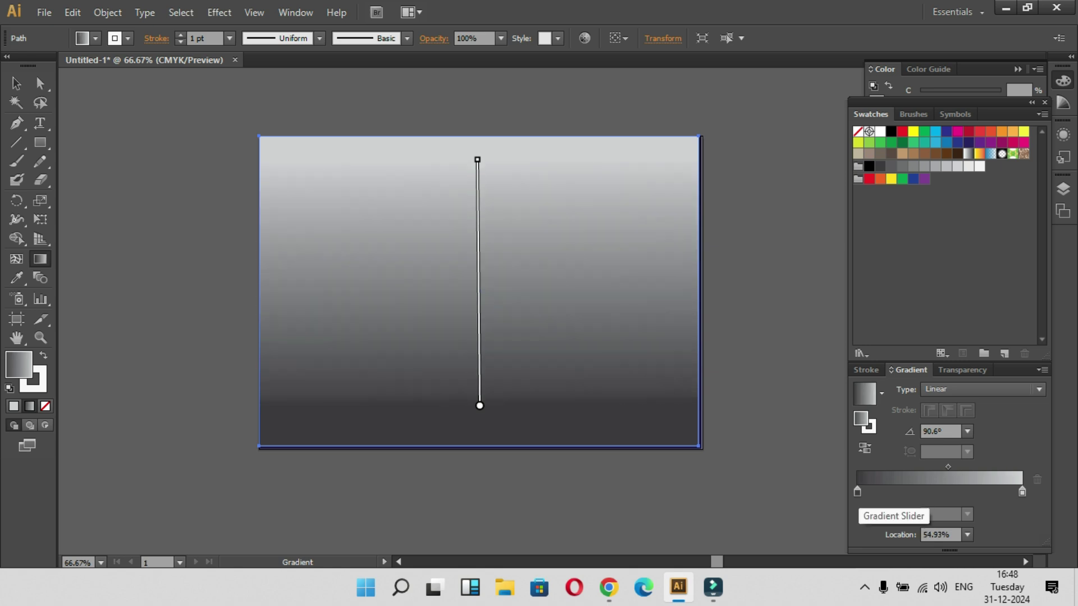
{"action": "left_click", "coordinate": [857, 492]}
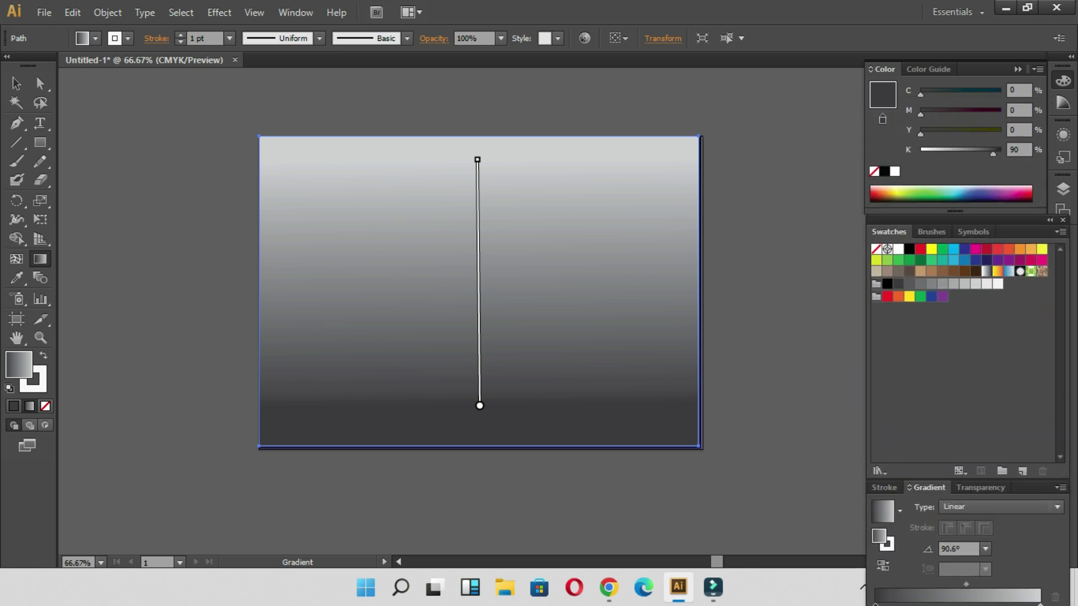
{"action": "left_click_drag", "start_coordinate": [992, 153], "coordinate": [998, 153]}
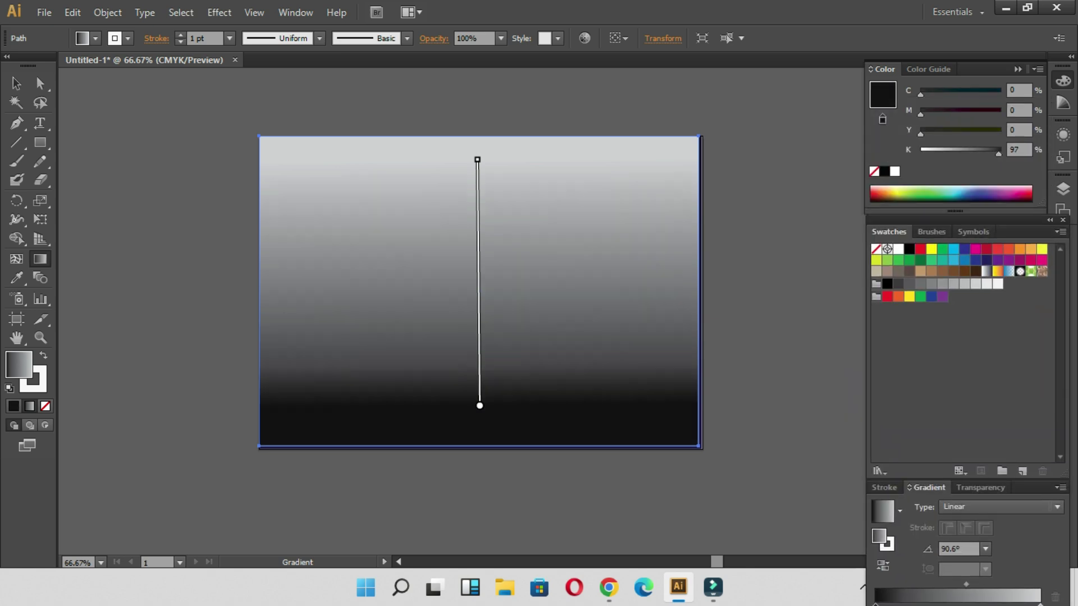
- Redraw the gradient at about 89.7° so it fades from dark near the rectangle's middle to light near its upper edge
{"action": "left_click_drag", "start_coordinate": [481, 253], "coordinate": [477, 331]}
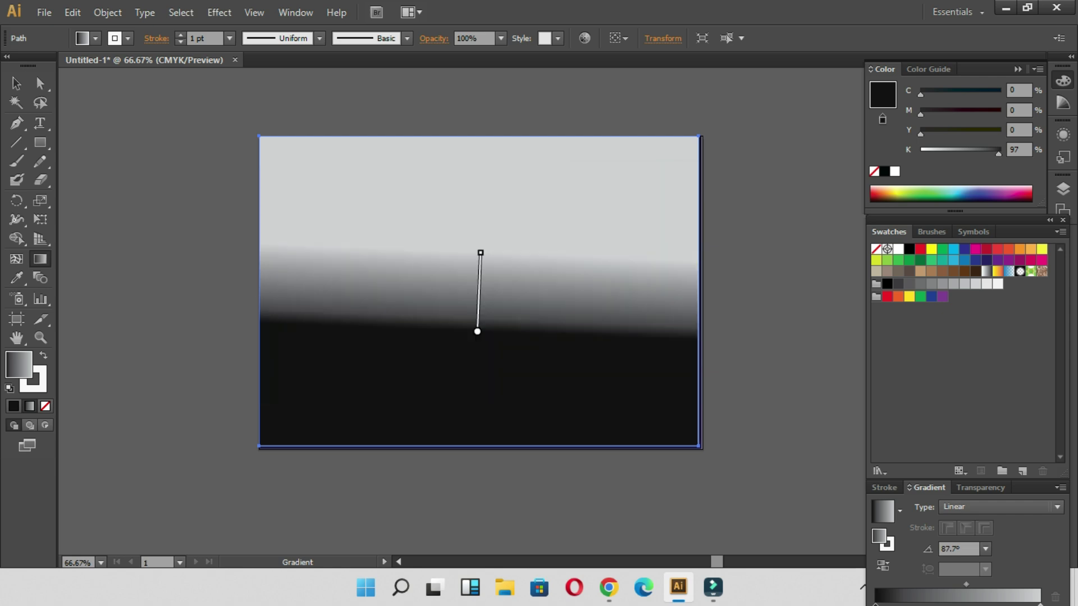
{"action": "left_click_drag", "start_coordinate": [478, 218], "coordinate": [479, 274]}
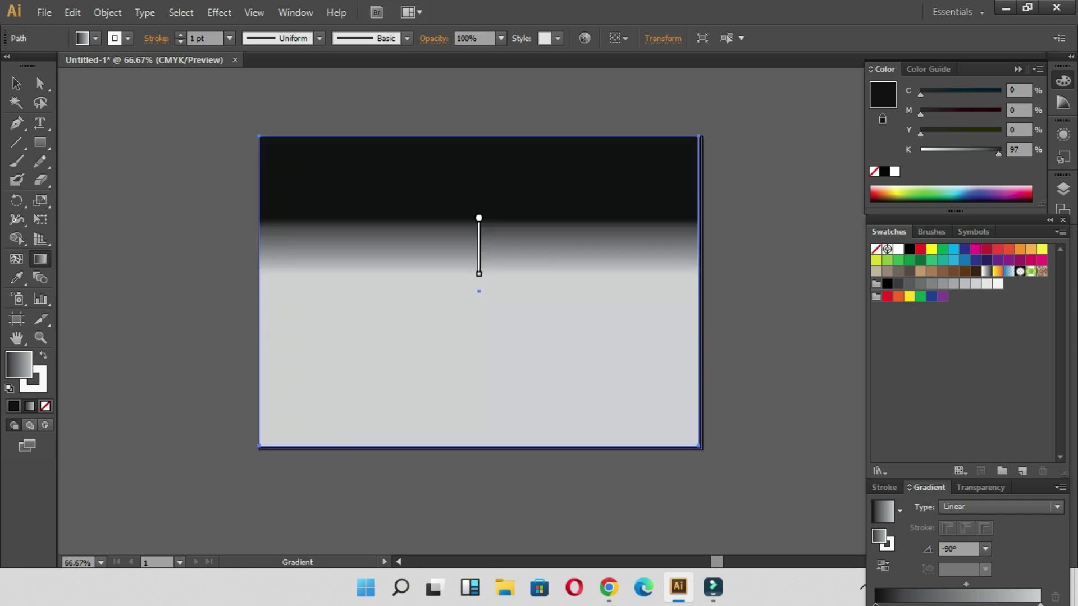
{"action": "left_click_drag", "start_coordinate": [481, 235], "coordinate": [477, 352]}
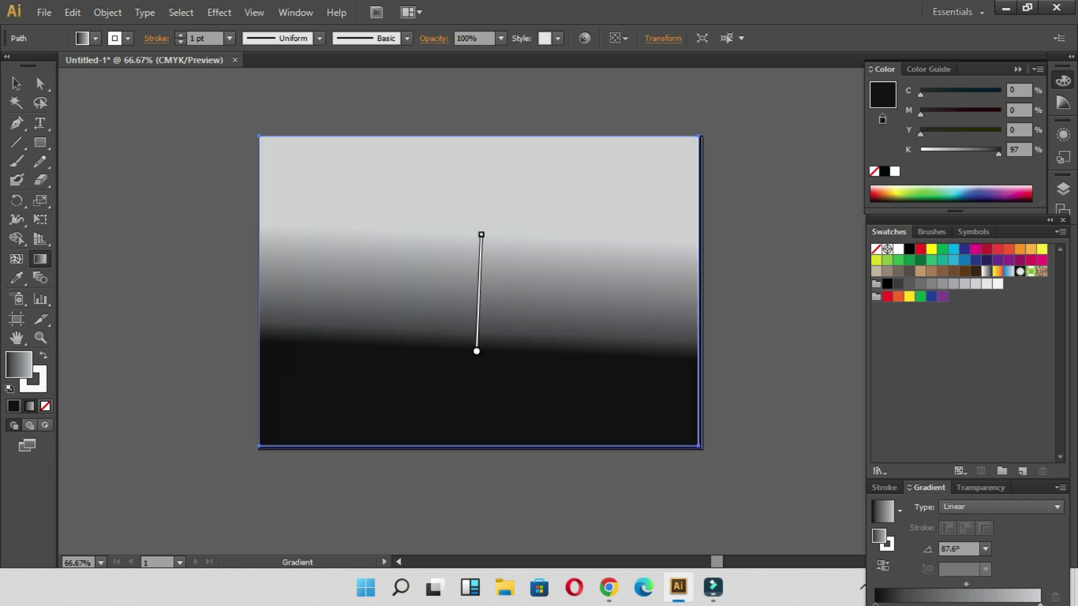
{"action": "left_click_drag", "start_coordinate": [479, 310], "coordinate": [480, 155]}
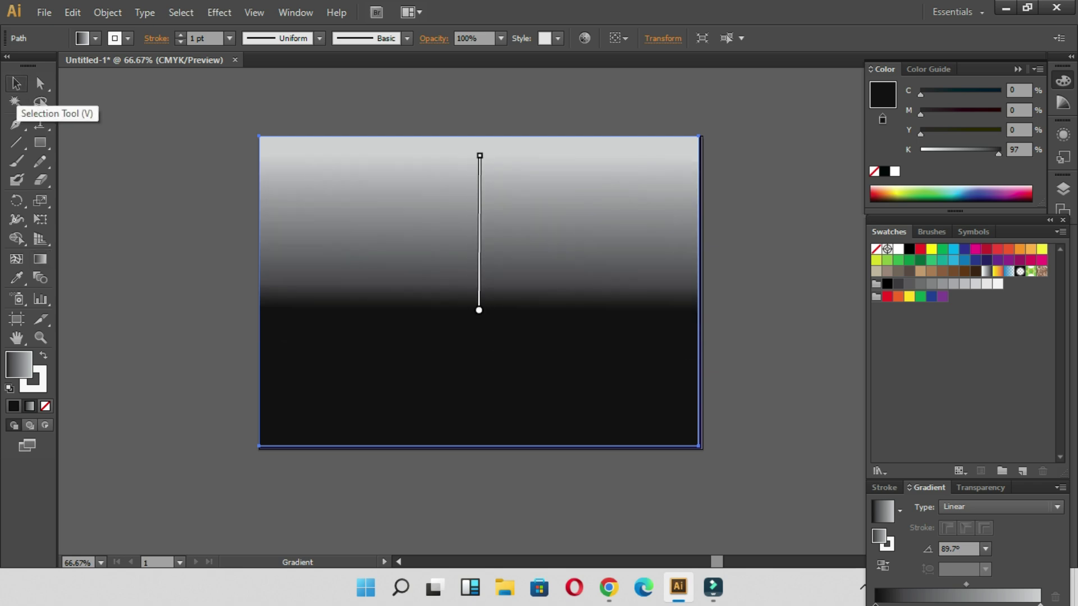
- Select all the artwork and make an opacity mask from the gradient rectangle over the starry sky
{"action": "left_click", "coordinate": [16, 84]}
{"action": "key", "text": "ctrl+a"}
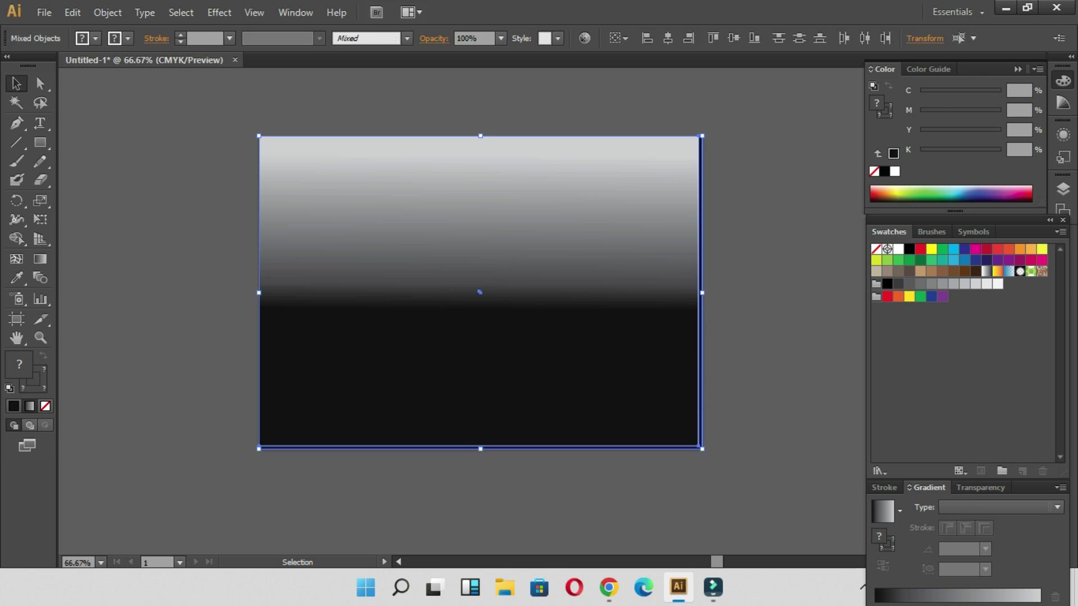
{"action": "left_click", "coordinate": [980, 487]}
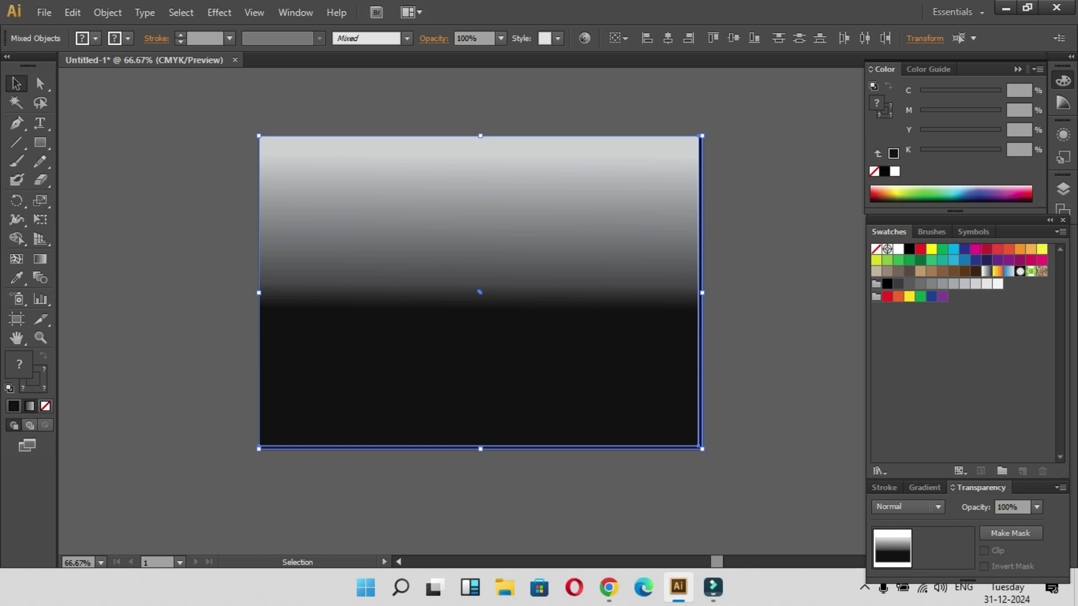
{"action": "mouse_move", "coordinate": [1027, 487]}
{"action": "left_mouse_down"}
{"action": "mouse_move", "coordinate": [918, 294]}
{"action": "mouse_move", "coordinate": [932, 278]}
{"action": "left_mouse_up"}
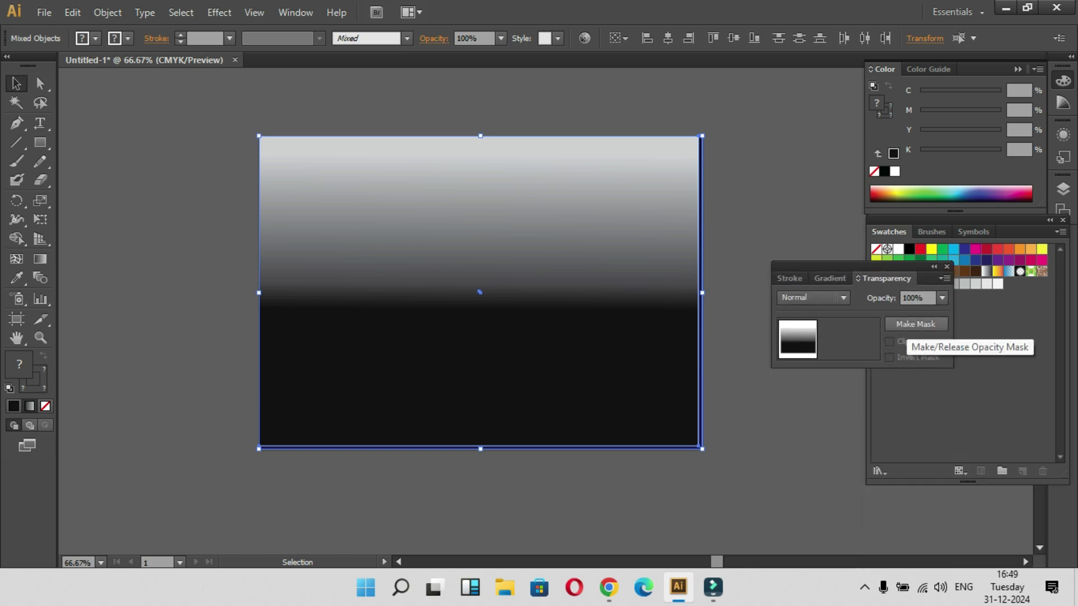
{"action": "left_click", "coordinate": [915, 324]}
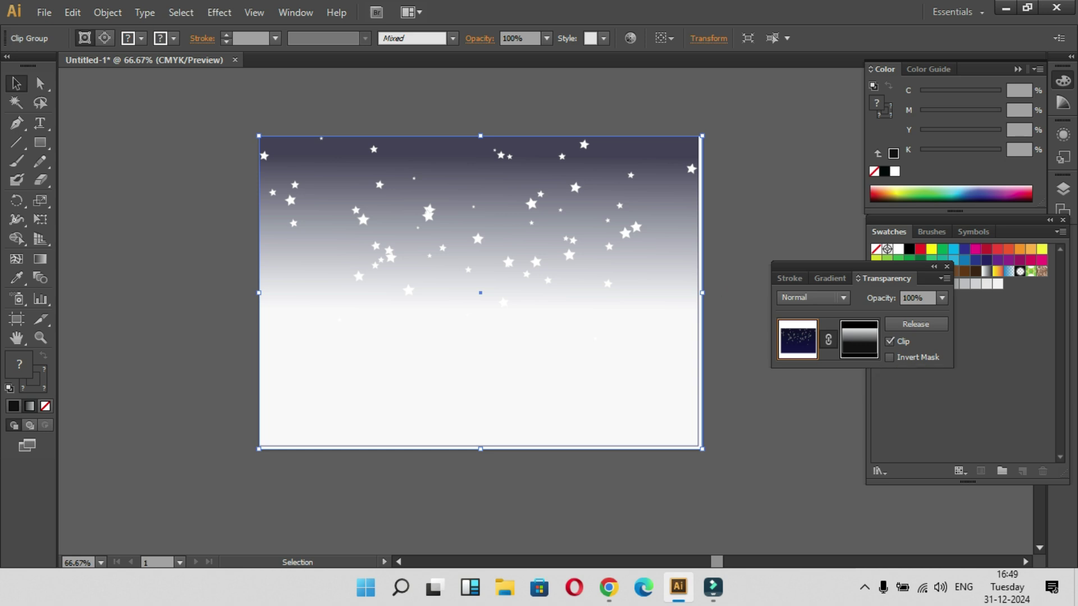
- Redraw the opacity mask's gradient at about 90.5° so the sky fades out from the artwork's middle to near its lower edge
{"action": "left_click", "coordinate": [859, 339]}
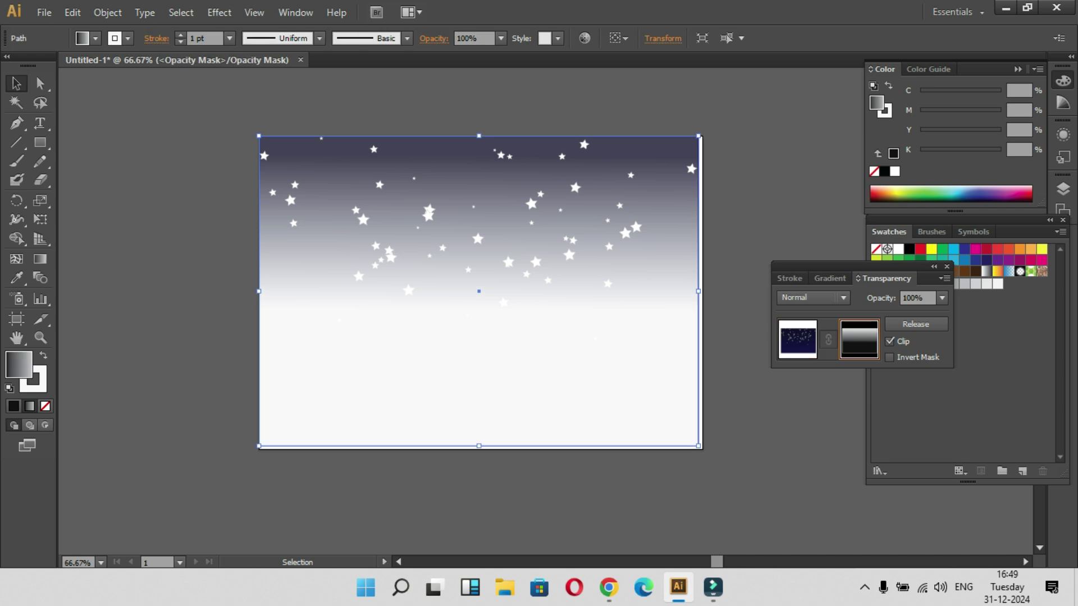
{"action": "key", "text": "g"}
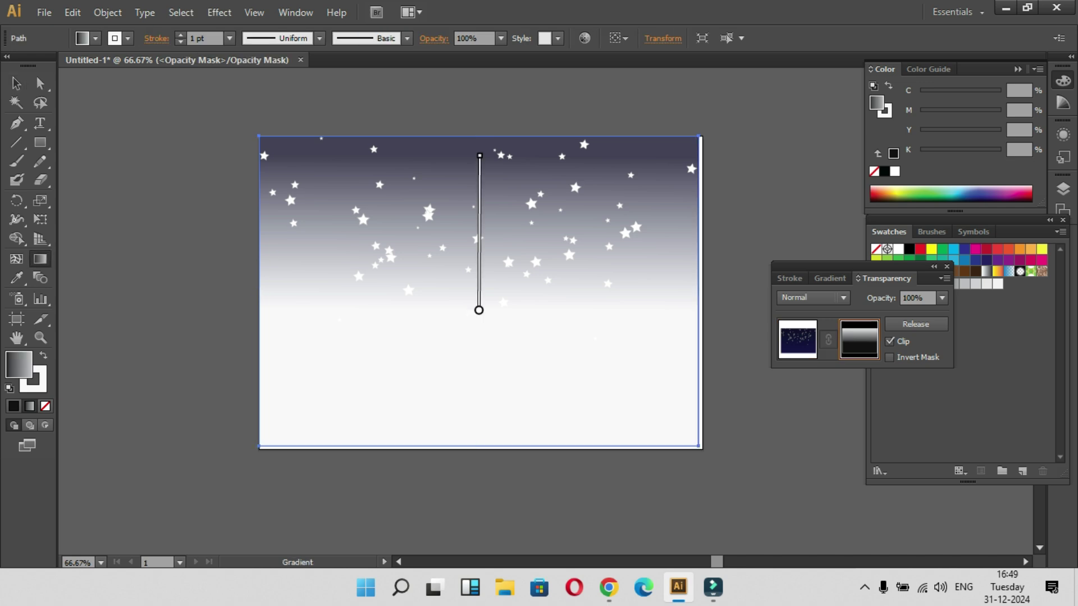
{"action": "left_click_drag", "start_coordinate": [478, 364], "coordinate": [479, 164]}
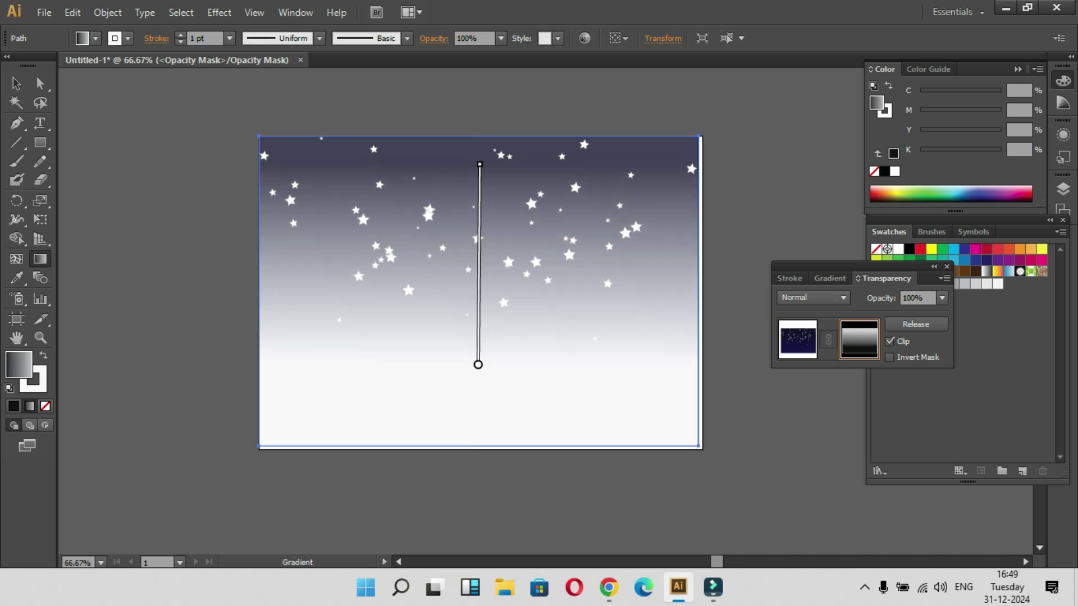
{"action": "mouse_move", "coordinate": [477, 365]}
{"action": "left_mouse_down"}
{"action": "mouse_move", "coordinate": [538, 399]}
{"action": "mouse_move", "coordinate": [476, 399]}
{"action": "mouse_move", "coordinate": [587, 399]}
{"action": "mouse_move", "coordinate": [339, 402]}
{"action": "mouse_move", "coordinate": [606, 397]}
{"action": "mouse_move", "coordinate": [468, 382]}
{"action": "left_mouse_up"}
{"action": "left_click_drag", "start_coordinate": [536, 392], "coordinate": [529, 310]}
{"action": "mouse_move", "coordinate": [474, 189]}
{"action": "left_mouse_down"}
{"action": "mouse_move", "coordinate": [597, 365]}
{"action": "mouse_move", "coordinate": [482, 369]}
{"action": "left_mouse_up"}
{"action": "left_click_drag", "start_coordinate": [479, 422], "coordinate": [478, 253]}
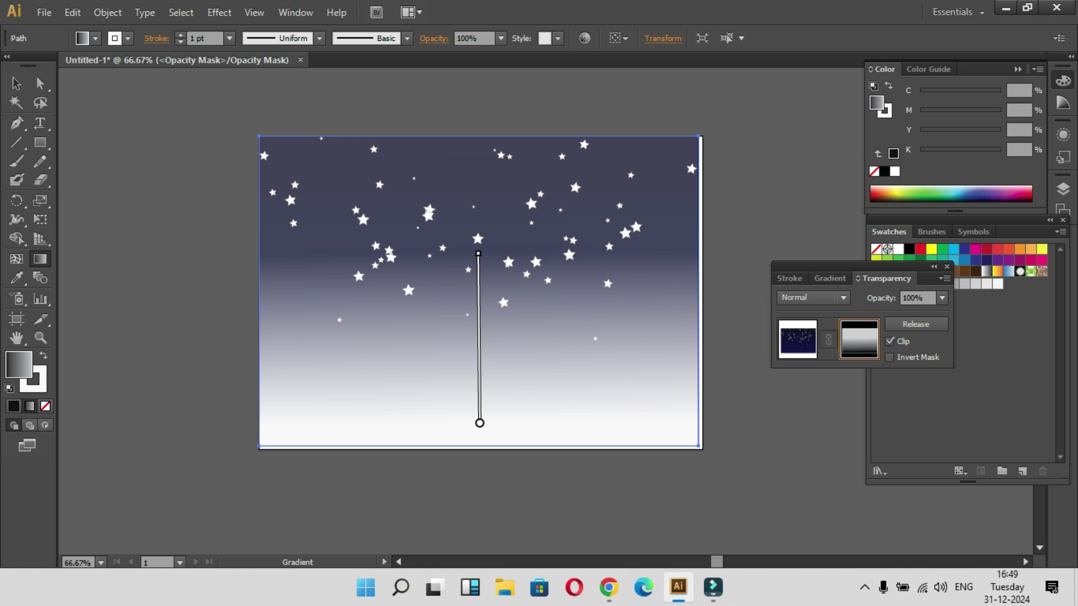
- Try a sharper mask fade with a light stop at 60.56% and the first gradient midpoint at 17.95%
{"action": "left_click", "coordinate": [829, 279]}
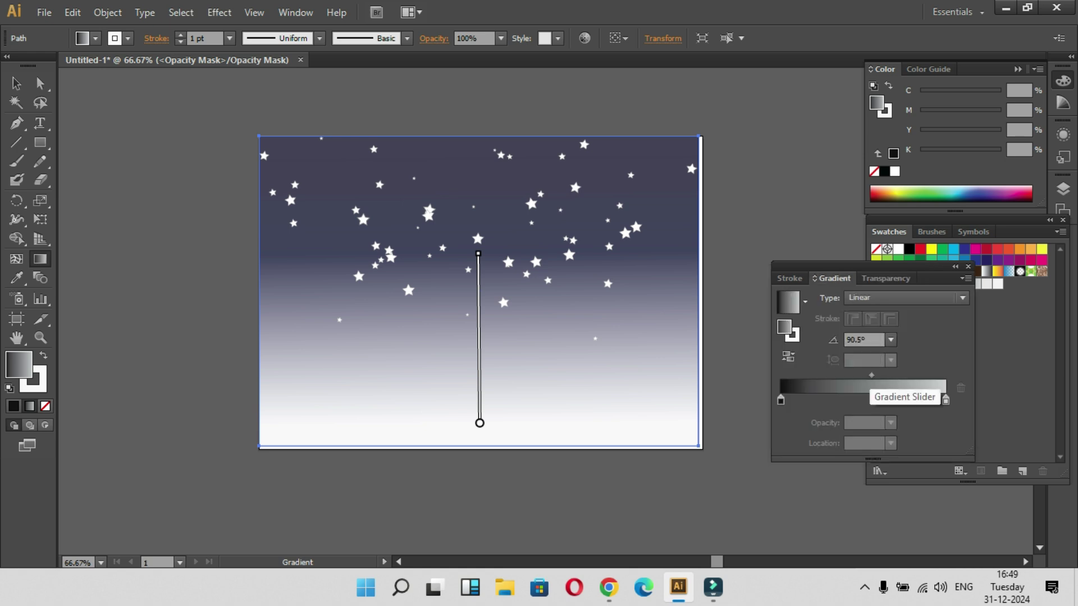
{"action": "left_click_drag", "start_coordinate": [871, 375], "coordinate": [811, 375]}
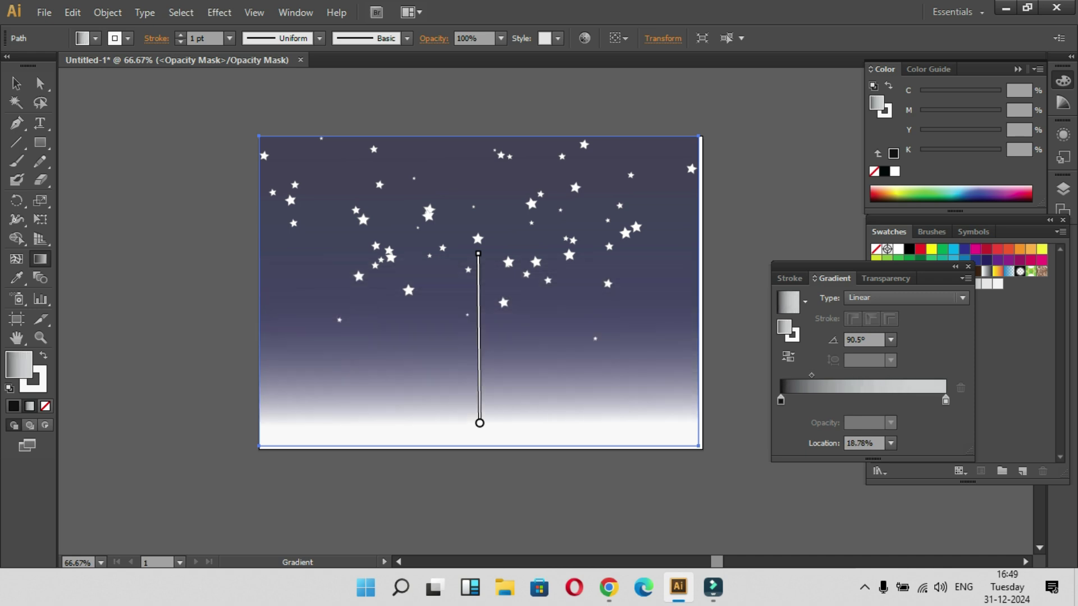
{"action": "left_click_drag", "start_coordinate": [945, 400], "coordinate": [881, 400]}
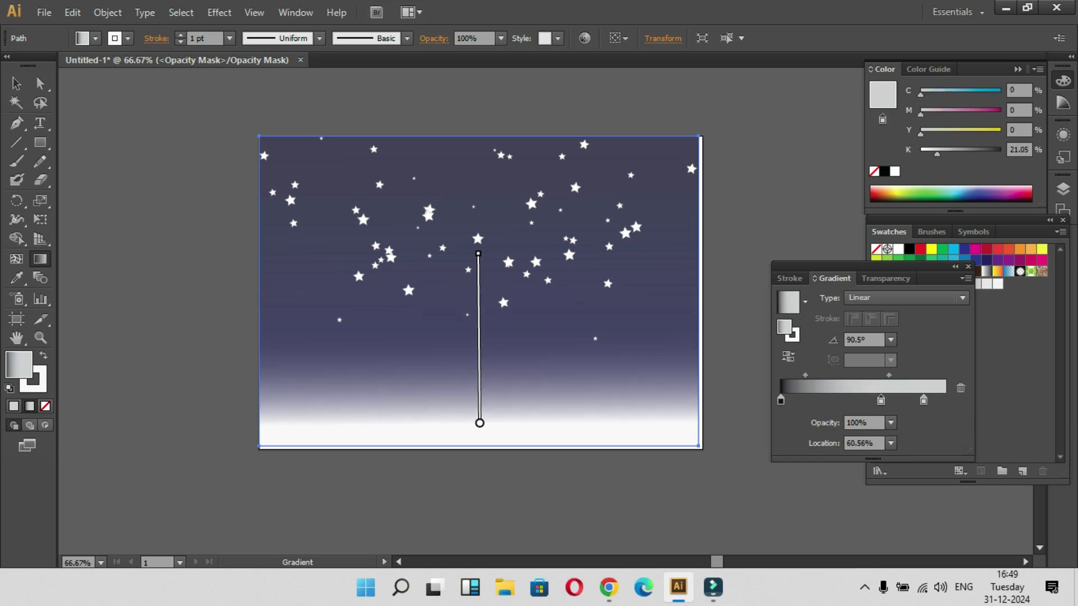
{"action": "left_click", "coordinate": [781, 400]}
{"action": "left_click_drag", "start_coordinate": [781, 400], "coordinate": [799, 375]}
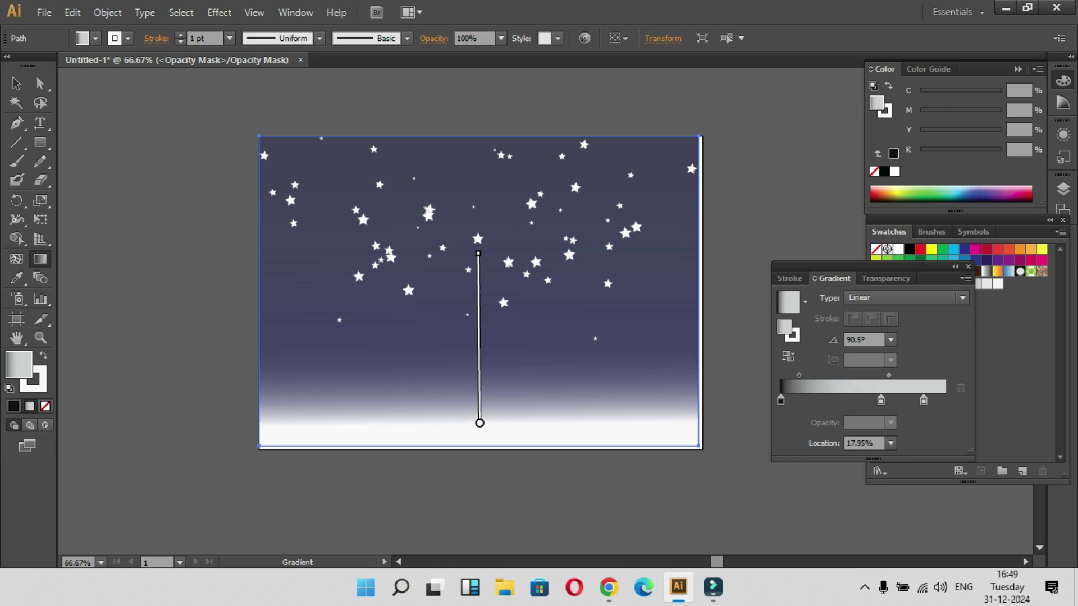
- Remove the extra light stops from the mask gradient, place the remaining light stop at 76.06% and move the midpoint back towards the middle
{"action": "left_click_drag", "start_coordinate": [923, 401], "coordinate": [923, 443]}
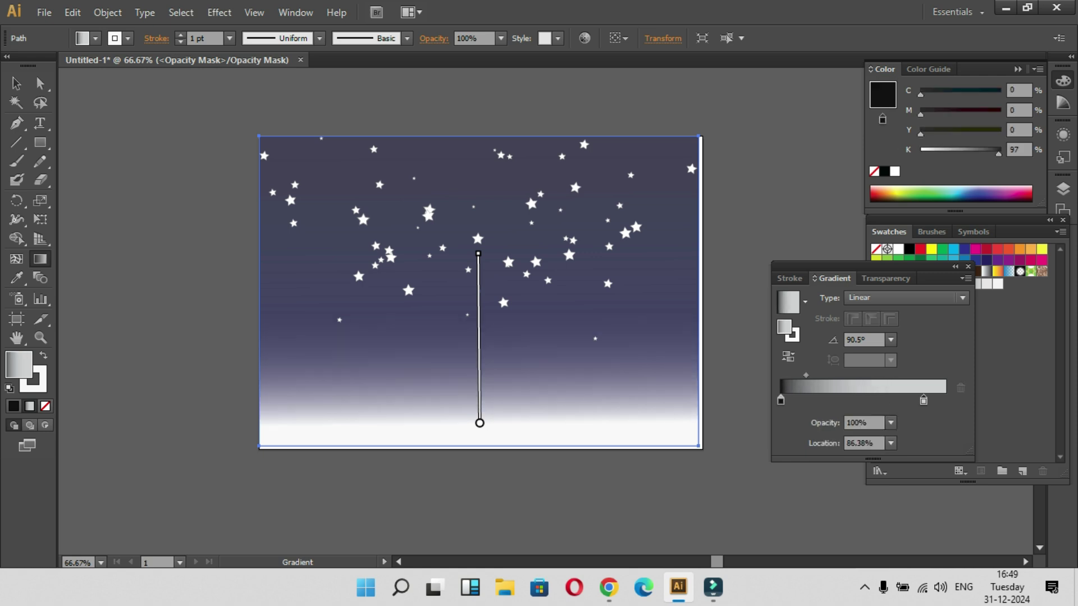
{"action": "left_click", "coordinate": [864, 399]}
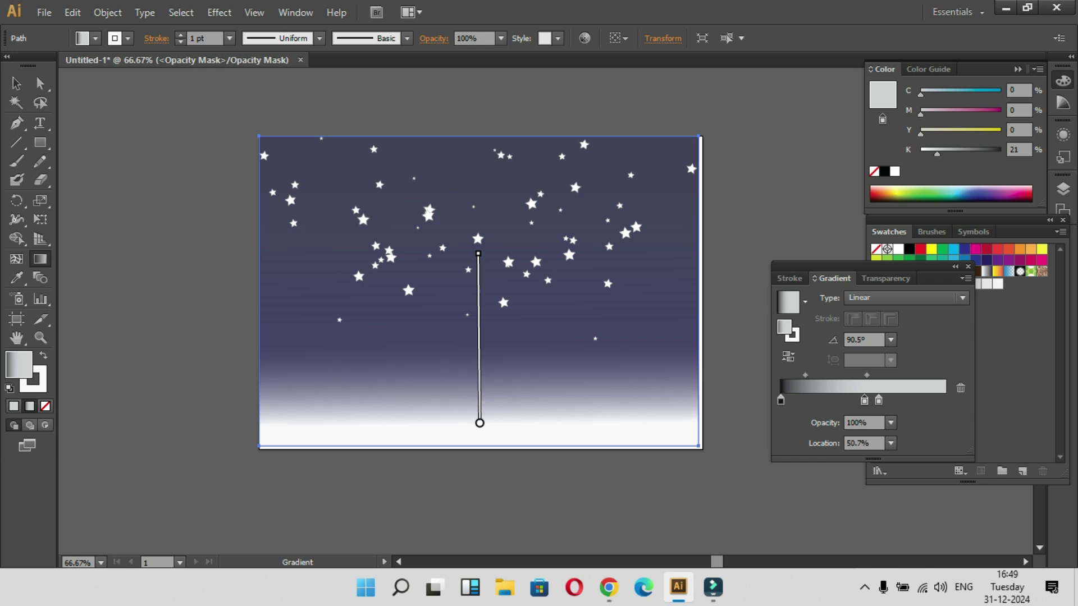
{"action": "left_click_drag", "start_coordinate": [878, 400], "coordinate": [878, 443]}
{"action": "left_click_drag", "start_coordinate": [823, 375], "coordinate": [906, 399]}
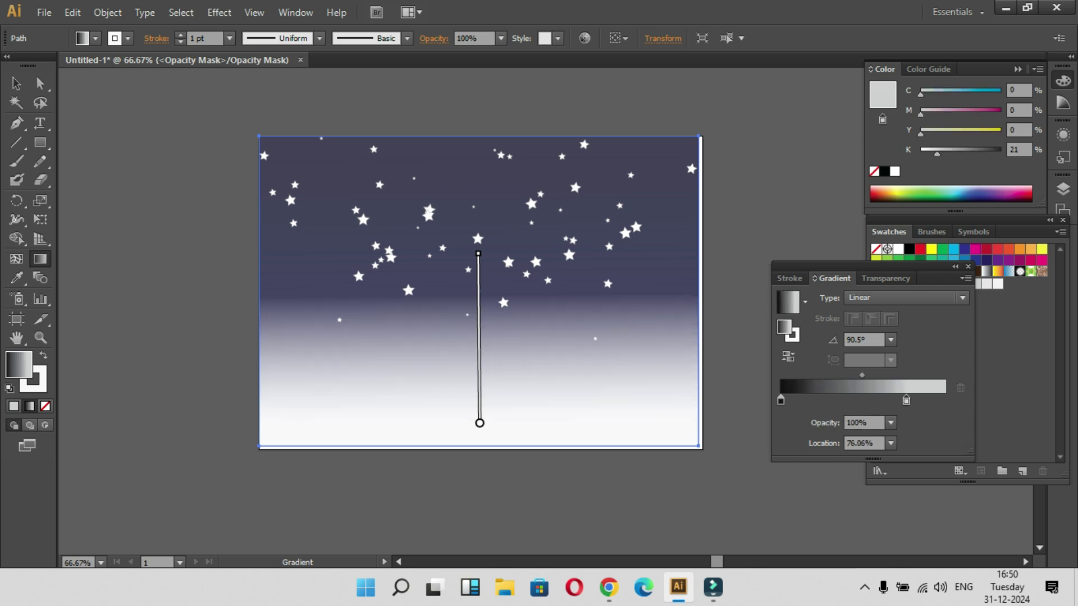
{"action": "left_click", "coordinate": [865, 587]}
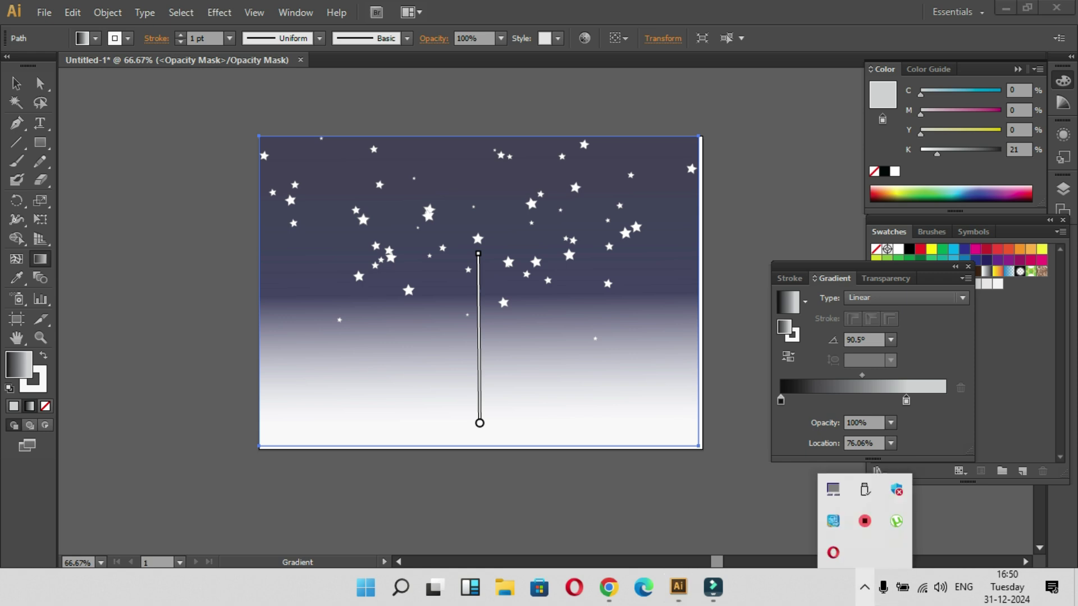
{"action": "right_click", "coordinate": [864, 521]}
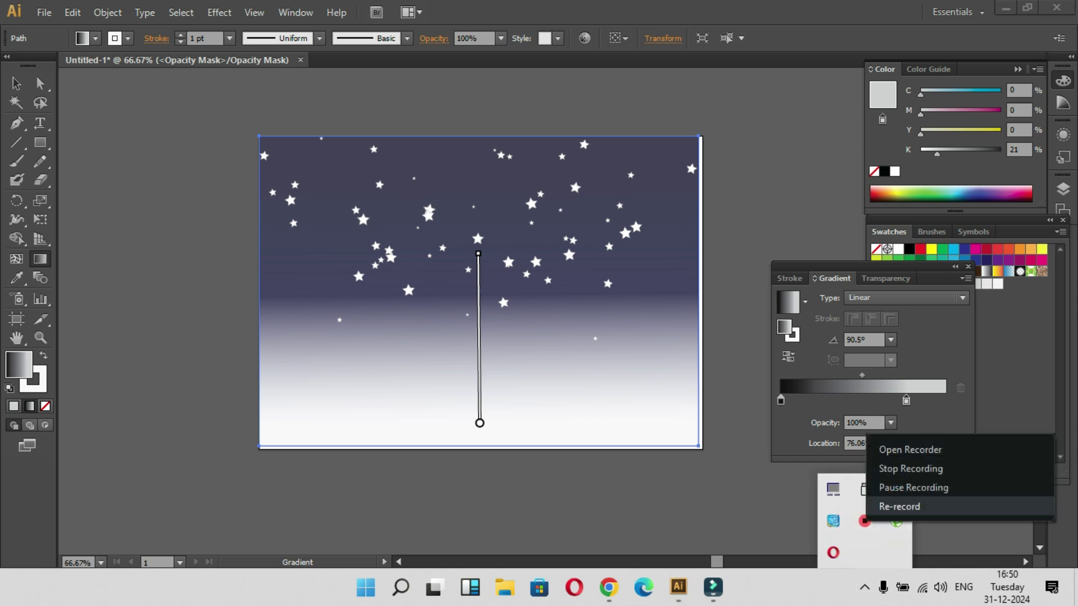
{"action": "left_click", "coordinate": [910, 468]}
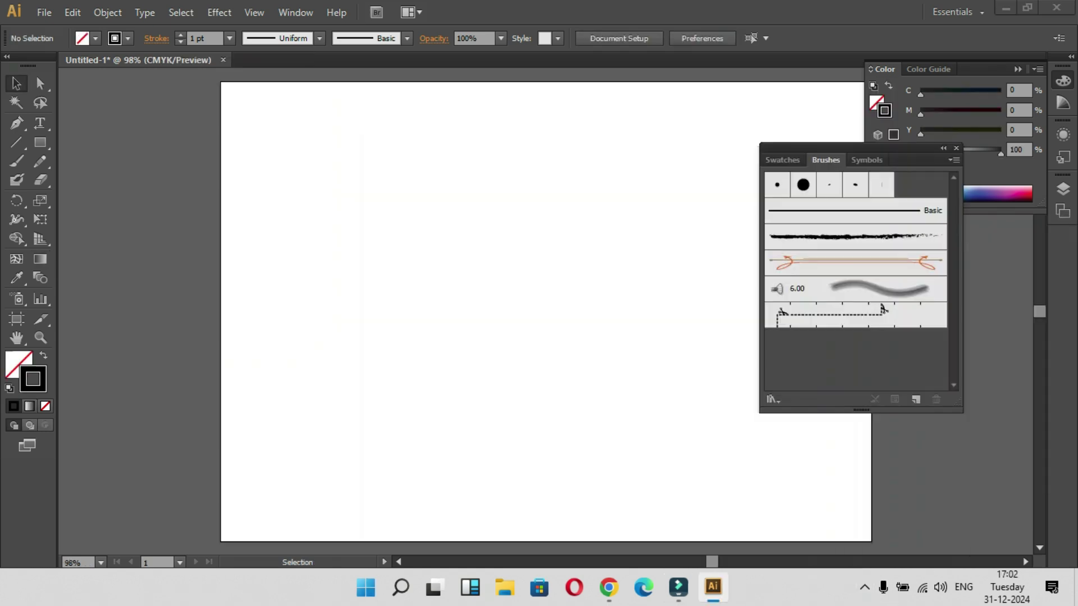
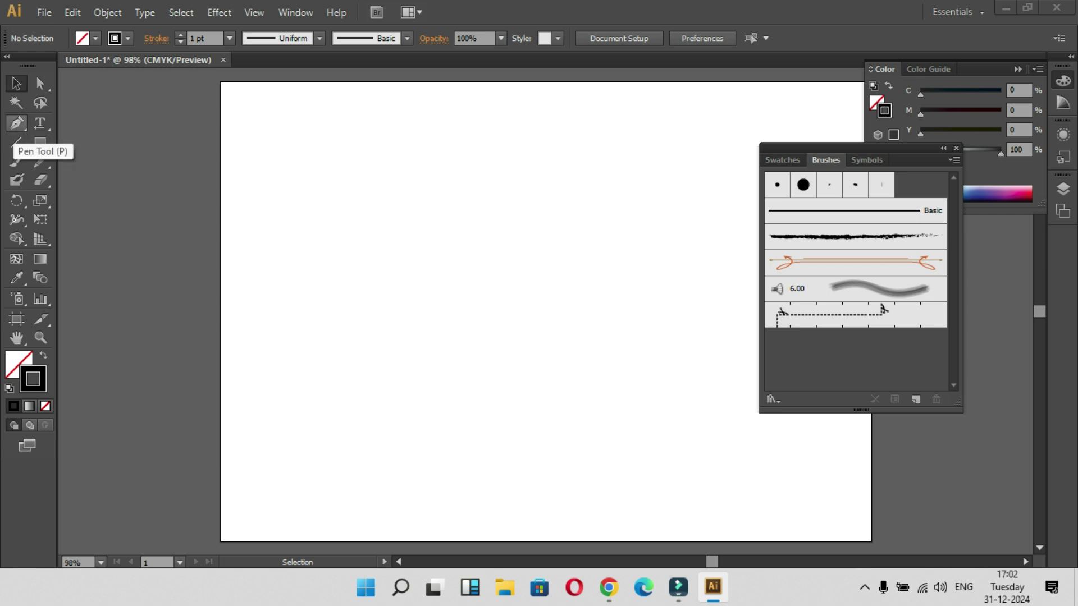
- Examine which new brush types are available with no artwork selected, without creating a brush
{"action": "left_click", "coordinate": [915, 399]}
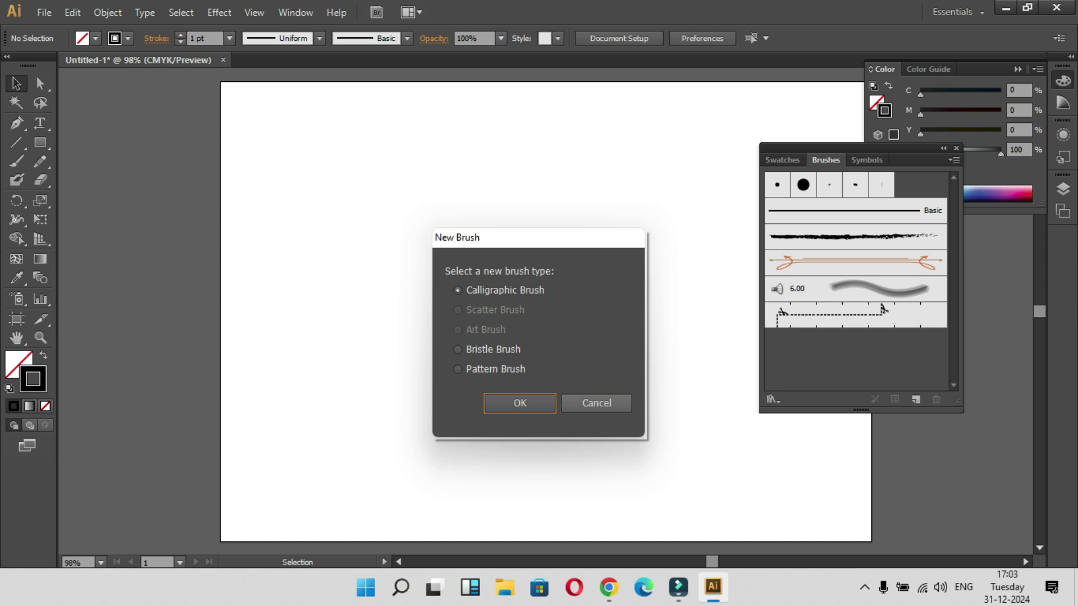
{"action": "left_click", "coordinate": [596, 403]}
{"action": "left_click", "coordinate": [17, 161]}
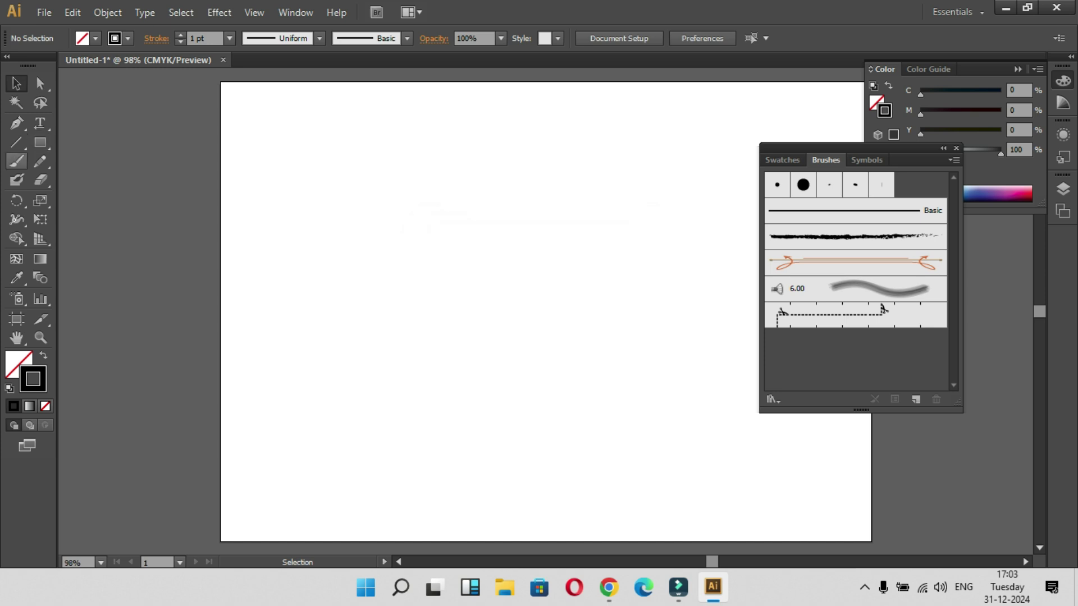
- Draw a closed, slanted leaf shape about 4.03 cm wide and 2.65 cm high with the Pen tool
{"action": "left_click", "coordinate": [17, 123]}
{"action": "left_click", "coordinate": [322, 311]}
{"action": "left_click", "coordinate": [546, 311]}
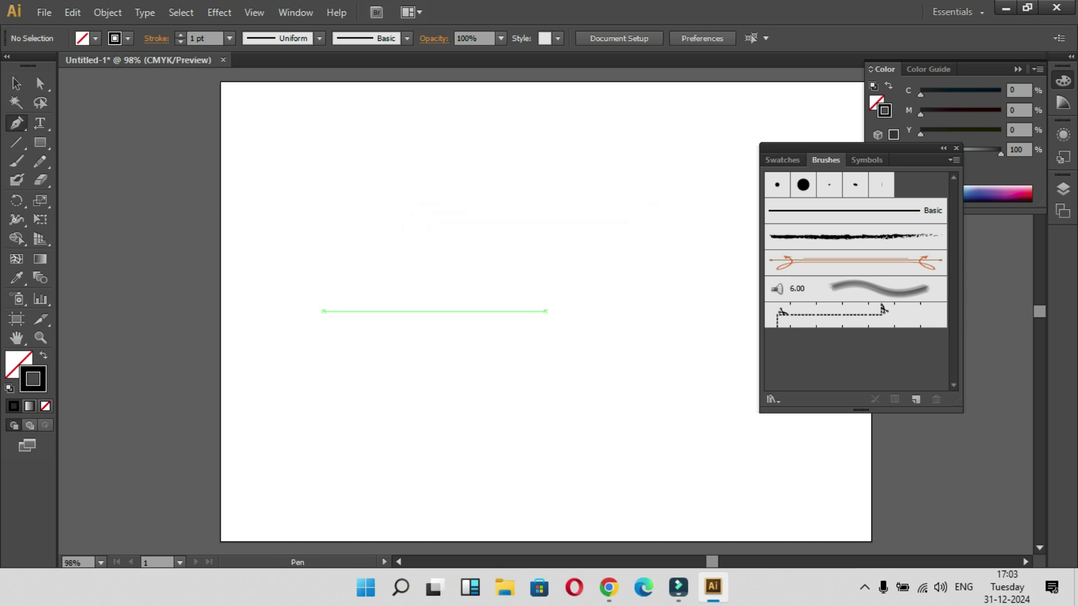
{"action": "key", "text": "ctrl+shift+a"}
{"action": "left_click", "coordinate": [326, 340]}
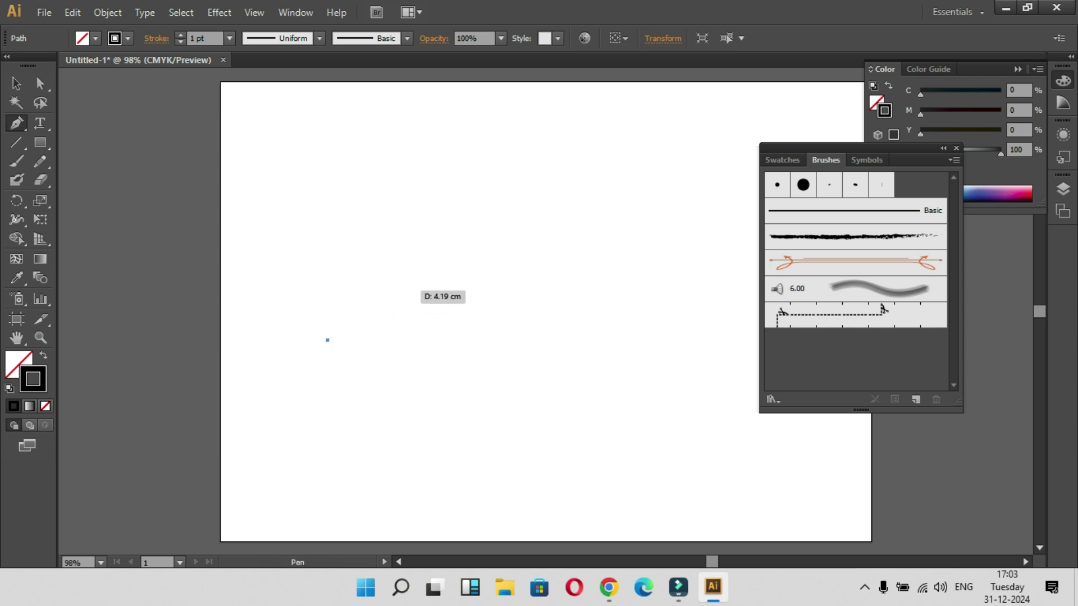
{"action": "left_click_drag", "start_coordinate": [416, 282], "coordinate": [481, 282]}
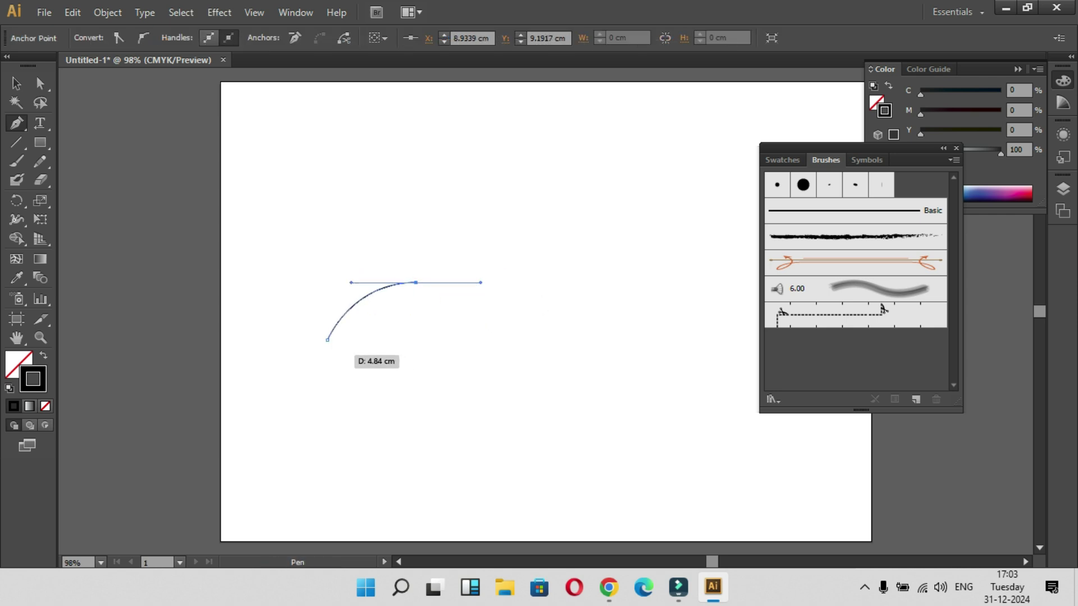
{"action": "left_click", "coordinate": [416, 282]}
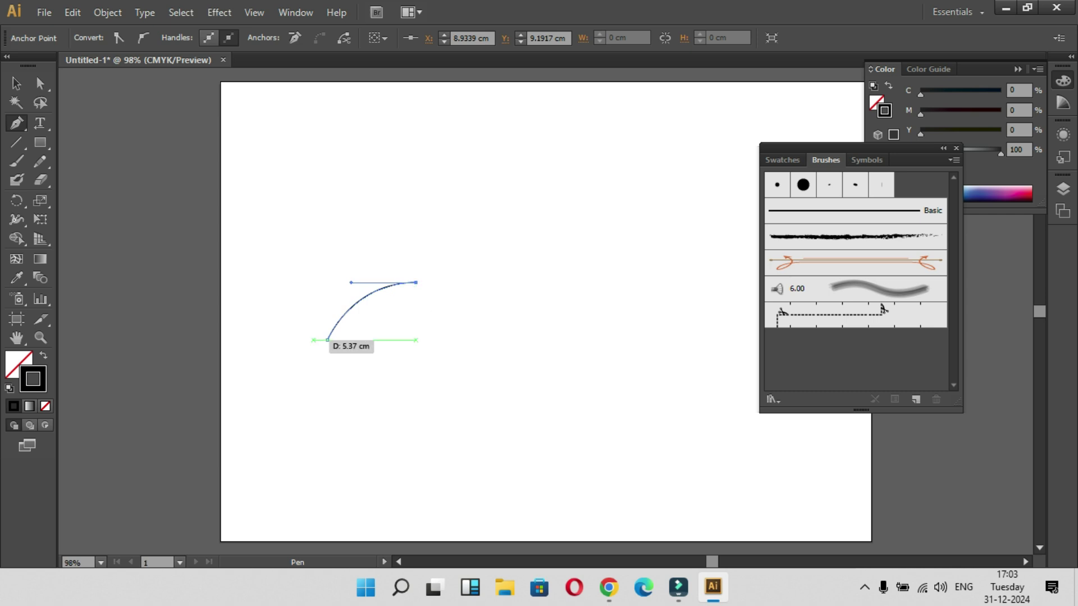
{"action": "left_click_drag", "start_coordinate": [327, 339], "coordinate": [385, 346]}
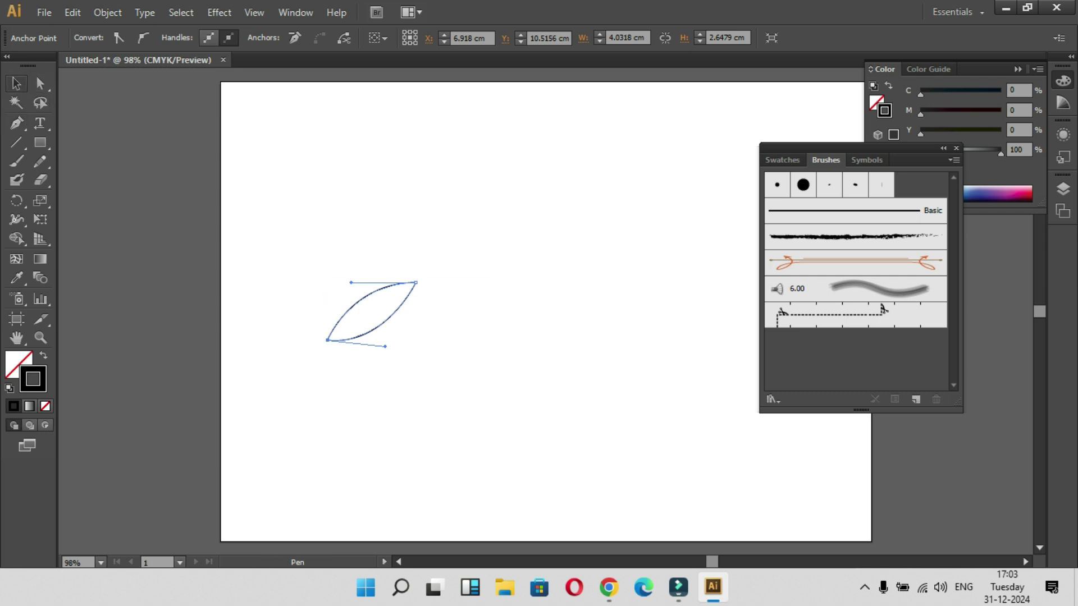
- Create an art brush from the leaf shape, with 100% fixed width, stretched to fit stroke length and directed left to right
{"action": "left_click", "coordinate": [16, 83]}
{"action": "left_click_drag", "start_coordinate": [375, 319], "coordinate": [830, 340]}
{"action": "left_click_drag", "start_coordinate": [363, 300], "coordinate": [765, 368]}
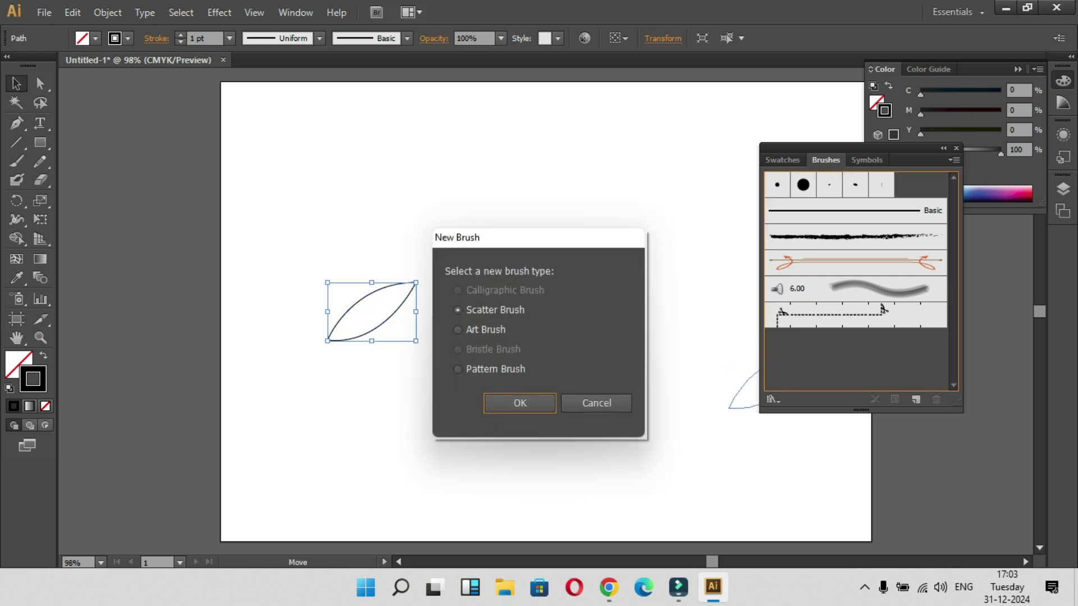
{"action": "key", "text": "Down"}
{"action": "key", "text": "Return"}
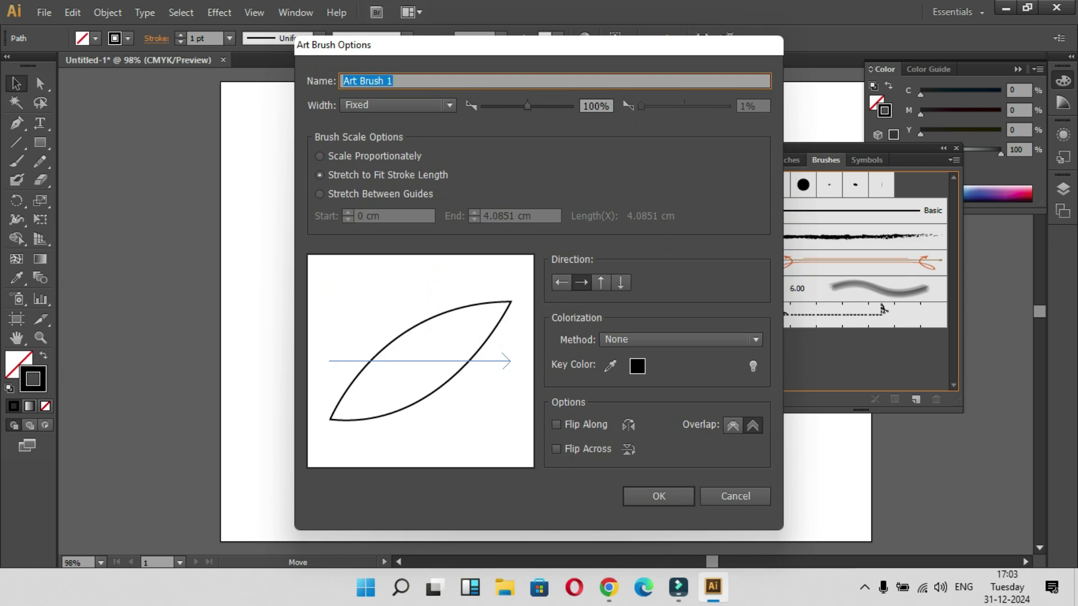
{"action": "left_click", "coordinate": [560, 283]}
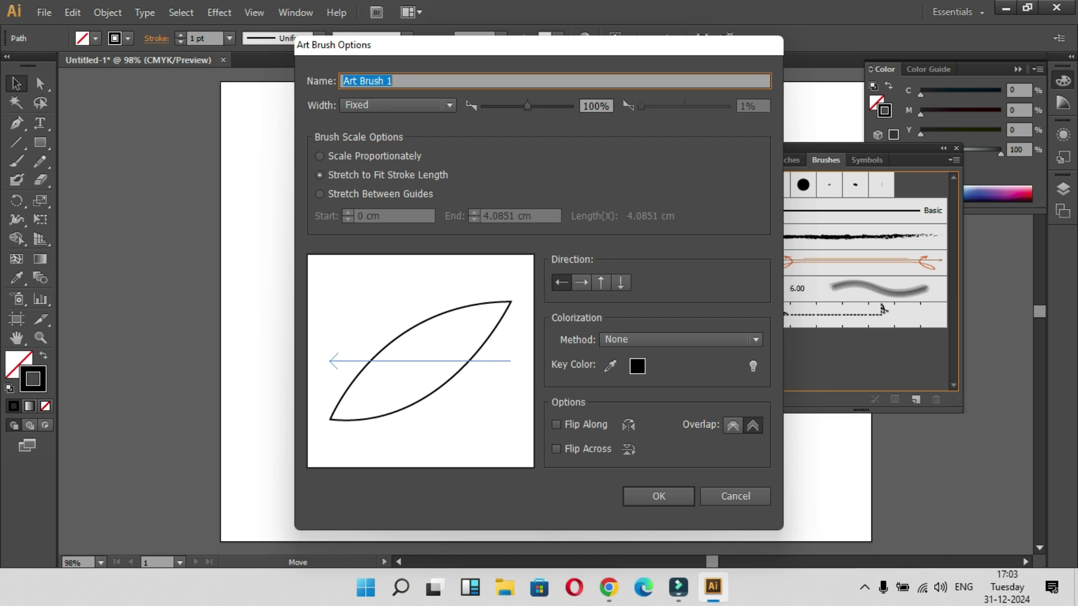
{"action": "left_click", "coordinate": [581, 282]}
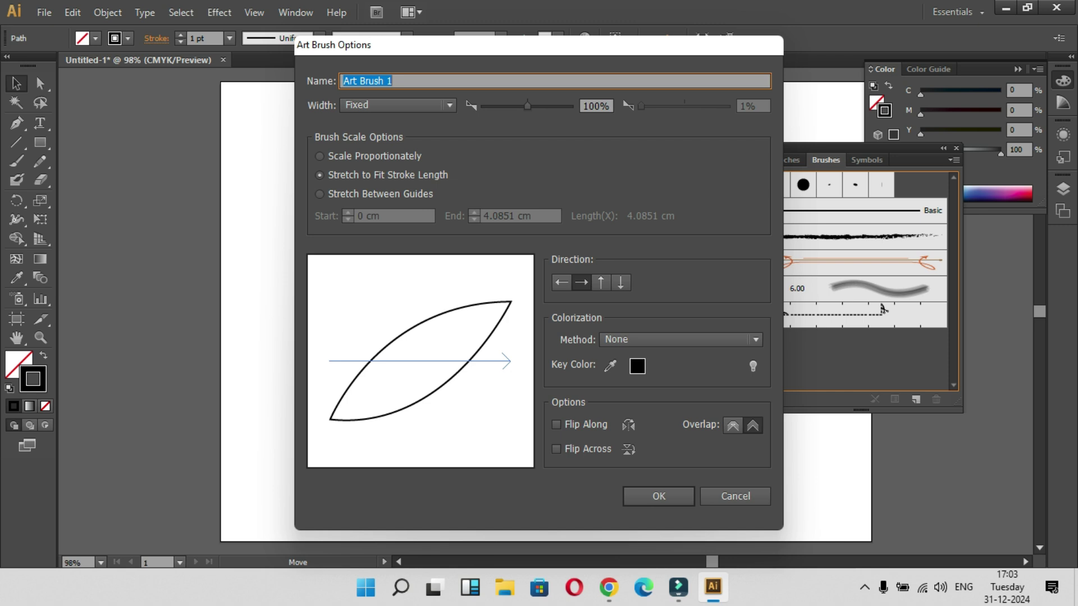
{"action": "left_click", "coordinate": [658, 496]}
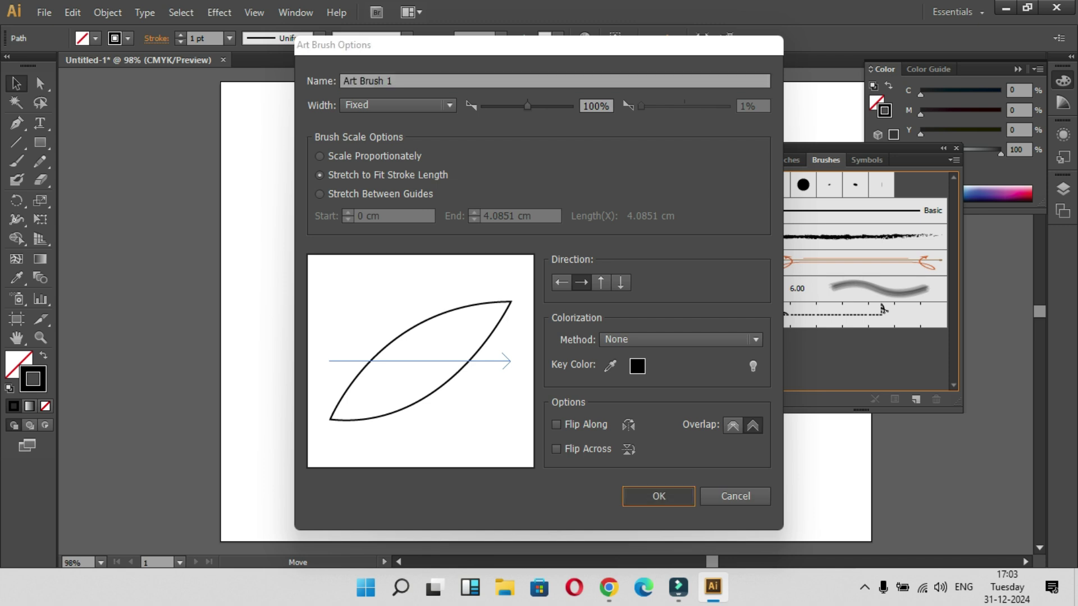
- Paint several long, curving test strokes and one short stroke across the artboard with the Paintbrush and the leaf art brush
{"action": "left_click", "coordinate": [17, 162]}
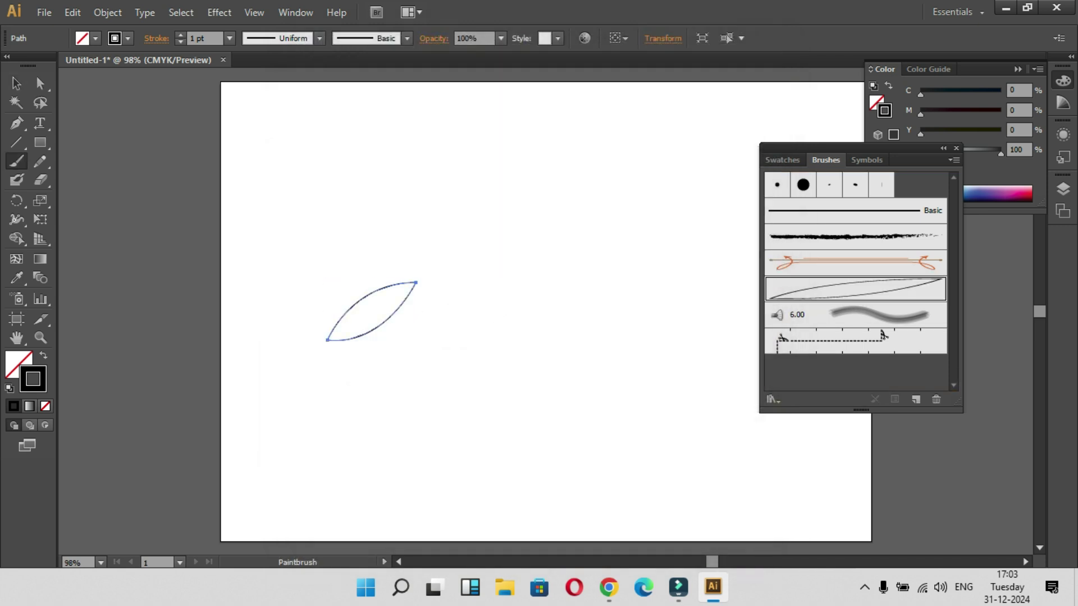
{"action": "mouse_move", "coordinate": [303, 464]}
{"action": "left_mouse_down"}
{"action": "mouse_move", "coordinate": [547, 303]}
{"action": "mouse_move", "coordinate": [635, 271]}
{"action": "mouse_move", "coordinate": [650, 245]}
{"action": "left_mouse_up"}
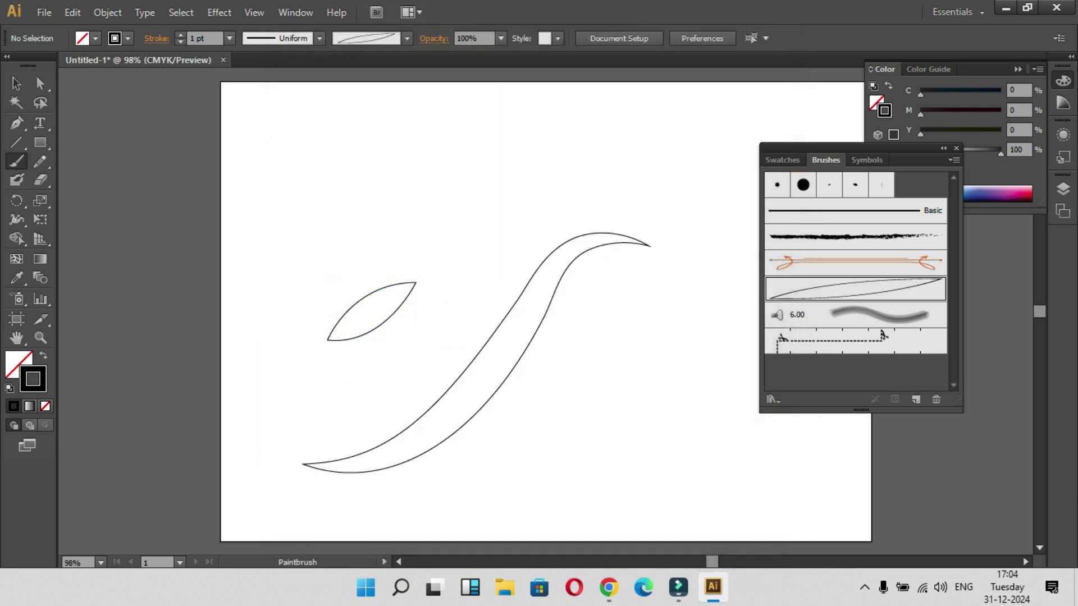
{"action": "left_click_drag", "start_coordinate": [667, 170], "coordinate": [686, 151]}
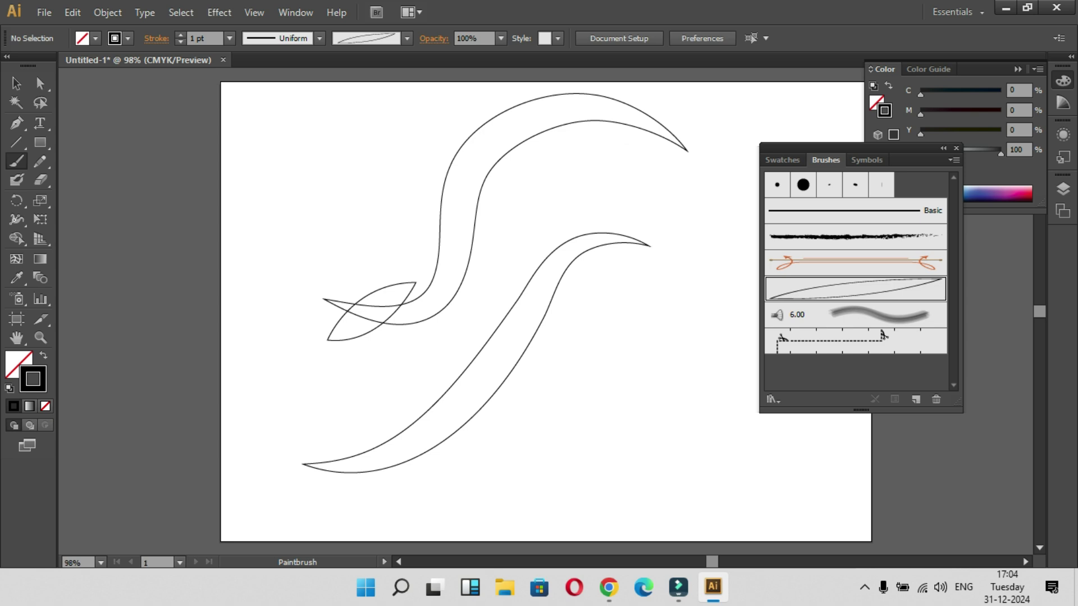
{"action": "left_click_drag", "start_coordinate": [521, 448], "coordinate": [586, 390]}
{"action": "mouse_move", "coordinate": [583, 477]}
{"action": "left_mouse_down"}
{"action": "mouse_move", "coordinate": [699, 337]}
{"action": "mouse_move", "coordinate": [680, 291]}
{"action": "left_mouse_up"}
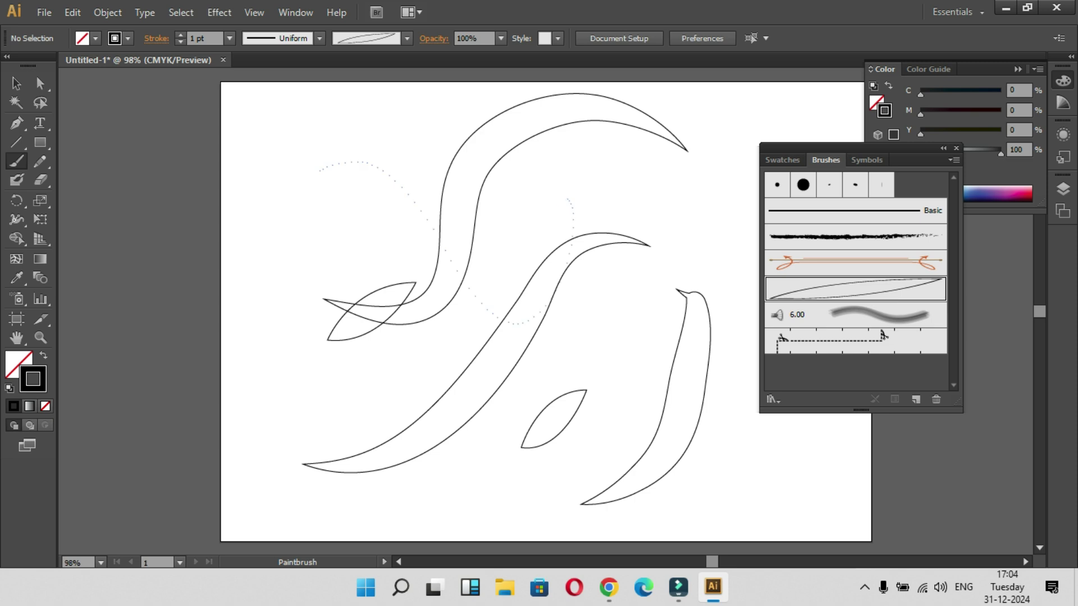
{"action": "left_click_drag", "start_coordinate": [572, 222], "coordinate": [565, 204]}
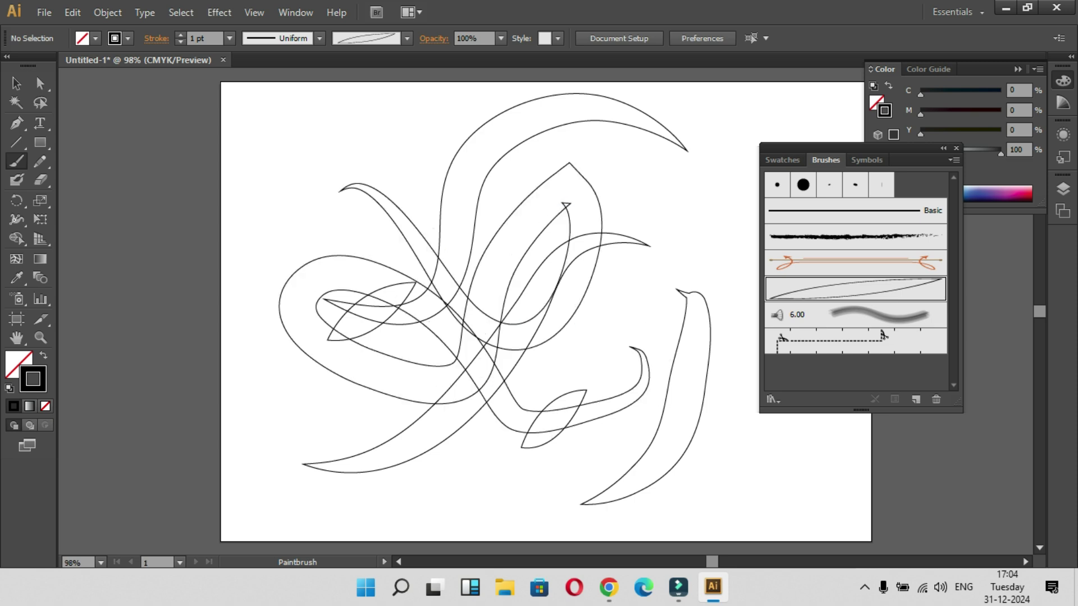
- Select the leaf shape together with all the painted strokes and delete them from the artboard
{"action": "key", "text": "v"}
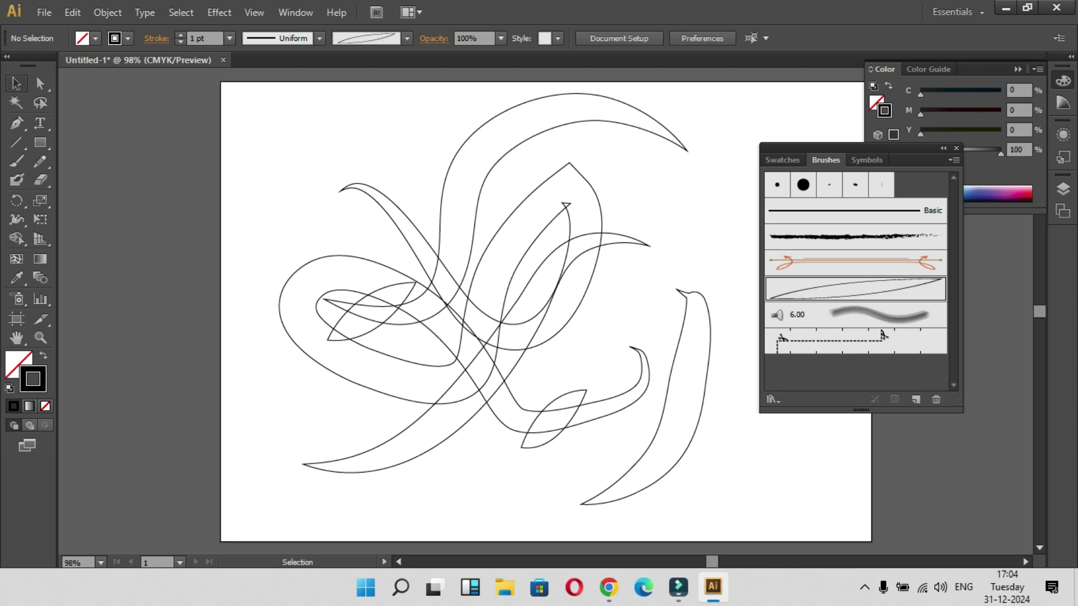
{"action": "mouse_move", "coordinate": [295, 134]}
{"action": "left_mouse_down"}
{"action": "mouse_move", "coordinate": [689, 455]}
{"action": "mouse_move", "coordinate": [695, 488]}
{"action": "left_mouse_up"}
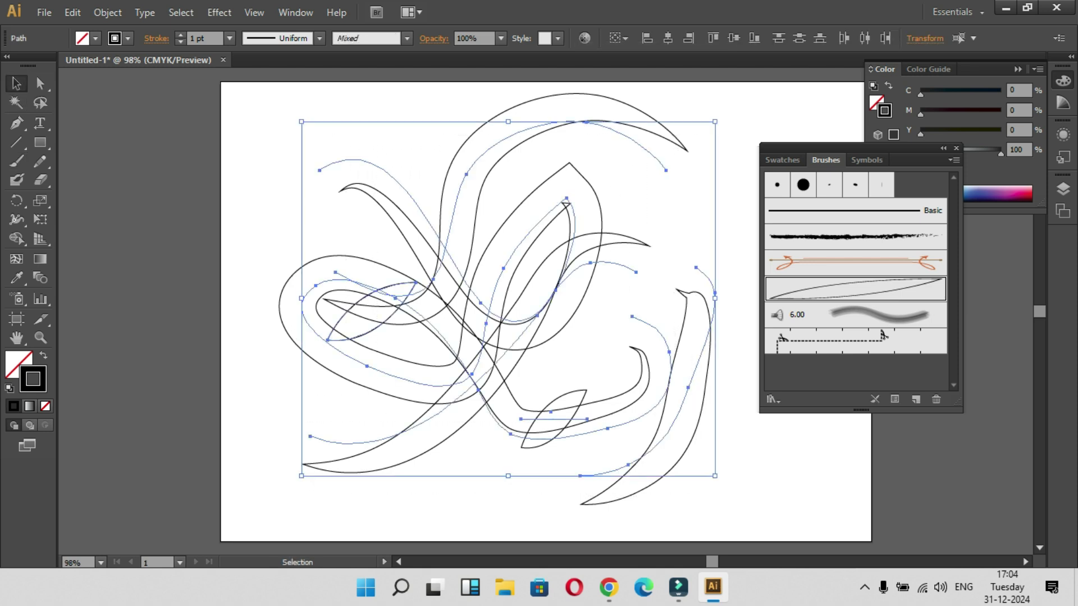
{"action": "key", "text": "Delete"}
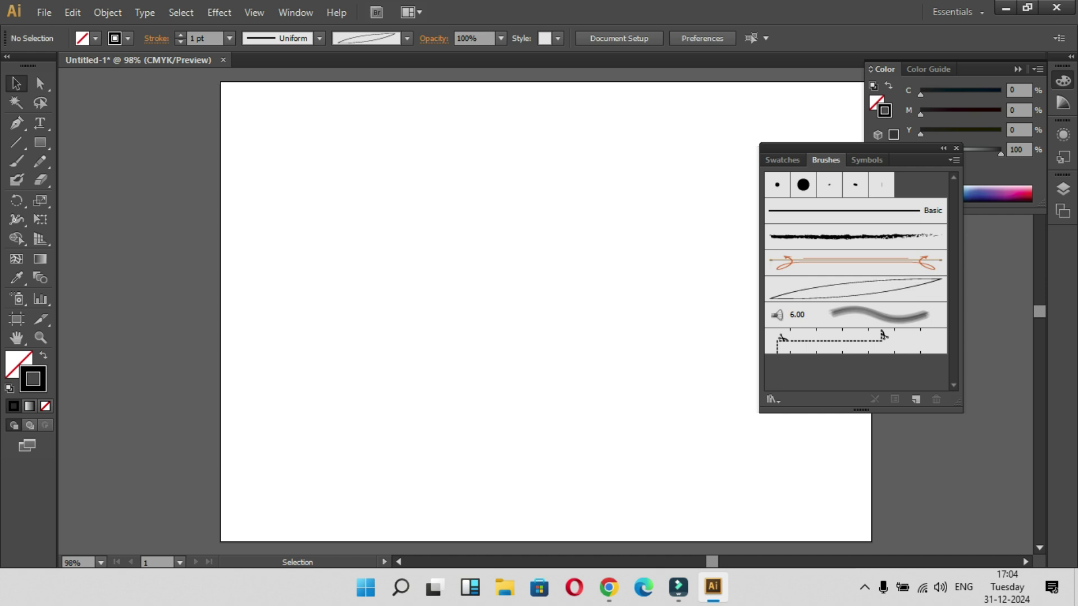
{"action": "left_click", "coordinate": [865, 588]}
{"action": "right_click", "coordinate": [864, 521]}
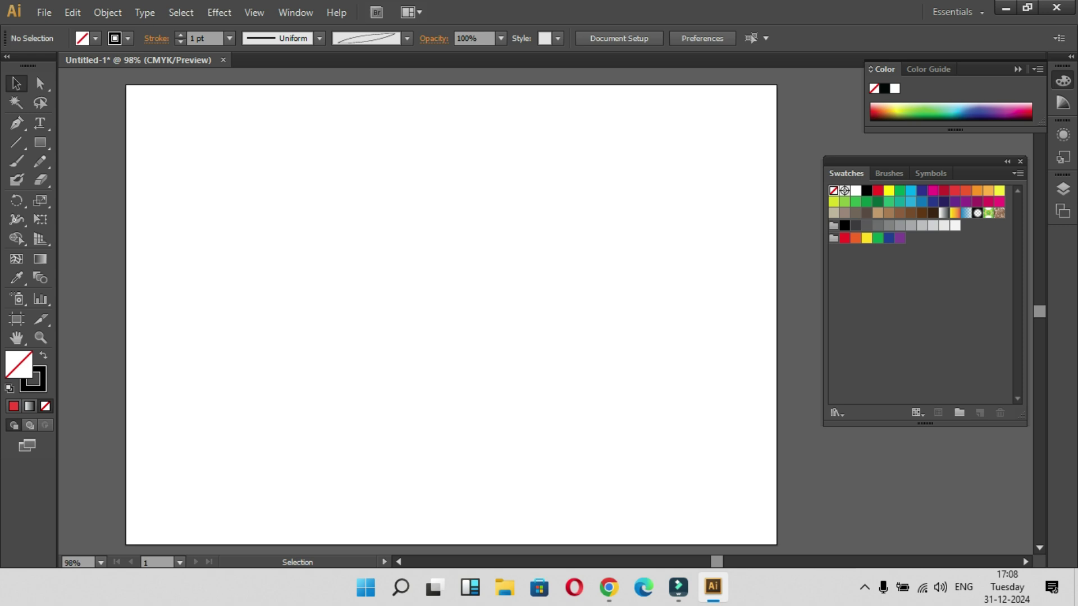
- Draw a wide, thin unfilled rectangle near the top of the artboard and duplicate it directly below, with the edges touching
{"action": "key", "text": "m"}
{"action": "left_click_drag", "start_coordinate": [289, 138], "coordinate": [587, 157]}
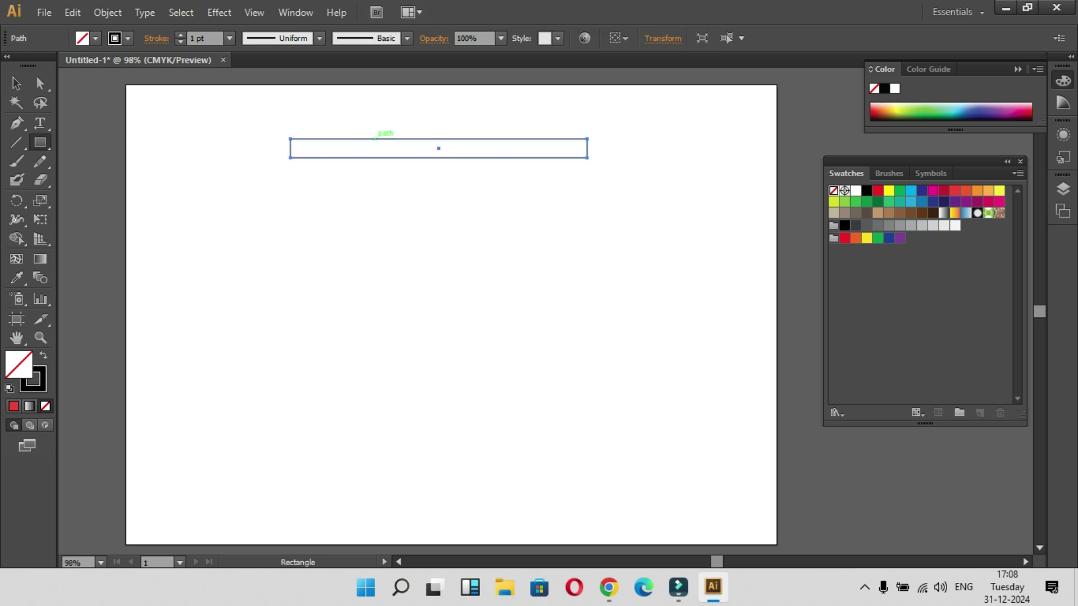
{"action": "key", "text": "v"}
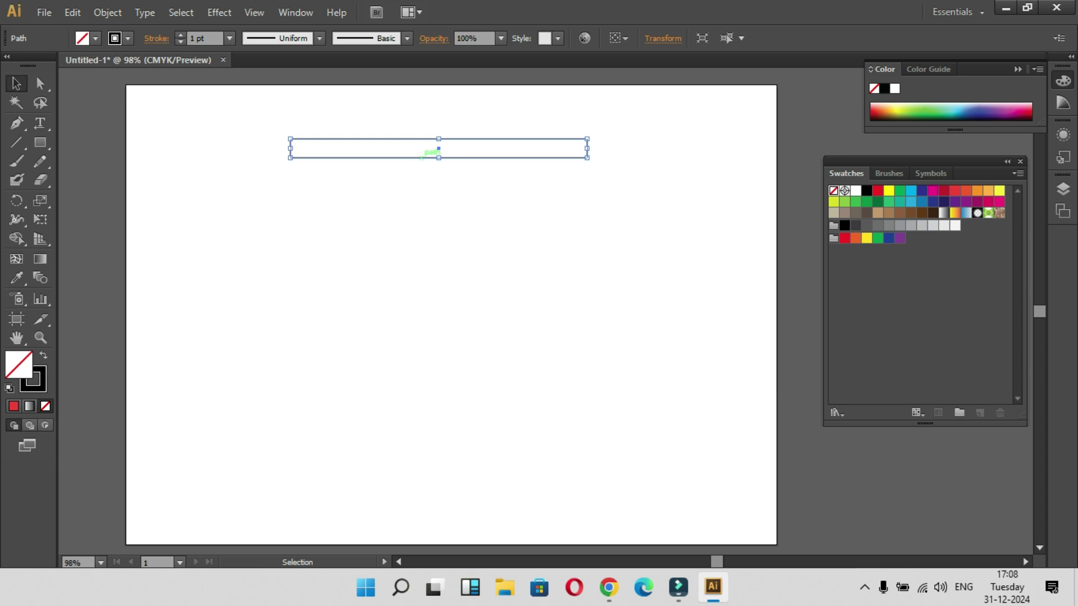
{"action": "key", "text": "alt"}
{"action": "left_click_drag", "start_coordinate": [418, 147], "coordinate": [438, 167]}
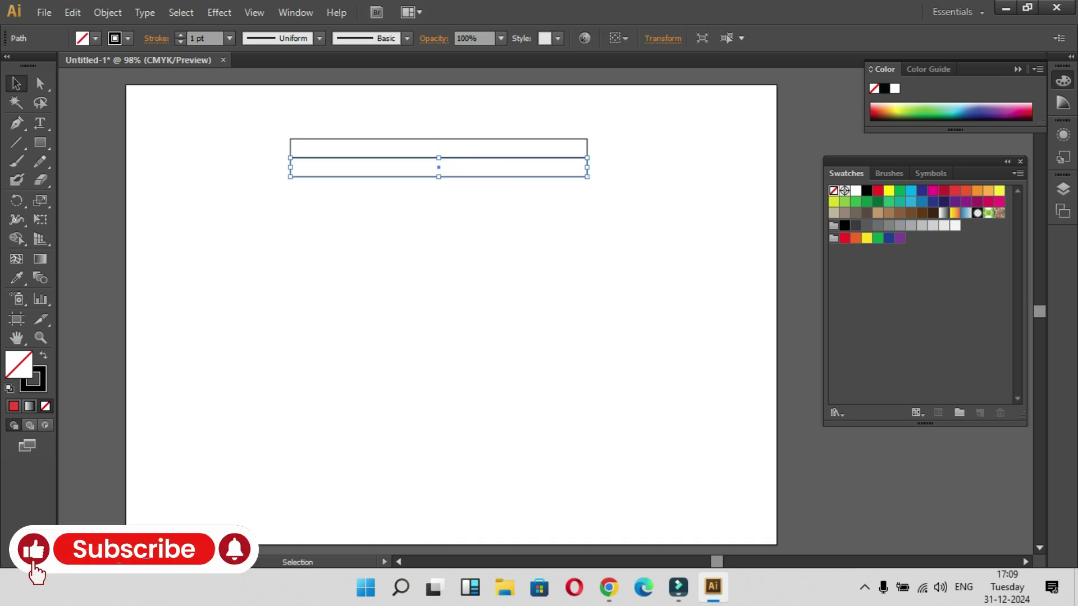
- Repeat the duplication four times to complete a stack of six touching rectangles, and deselect them
{"action": "key", "text": "ctrl+d"}
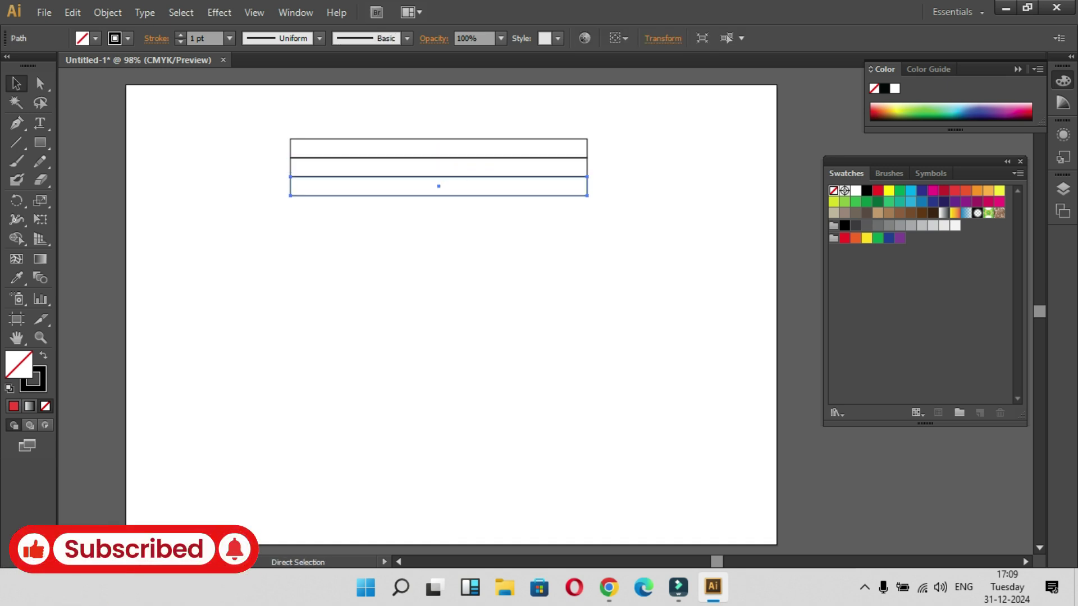
{"action": "key", "text": "ctrl+d"}
{"action": "key", "text": "ctrl+d"}
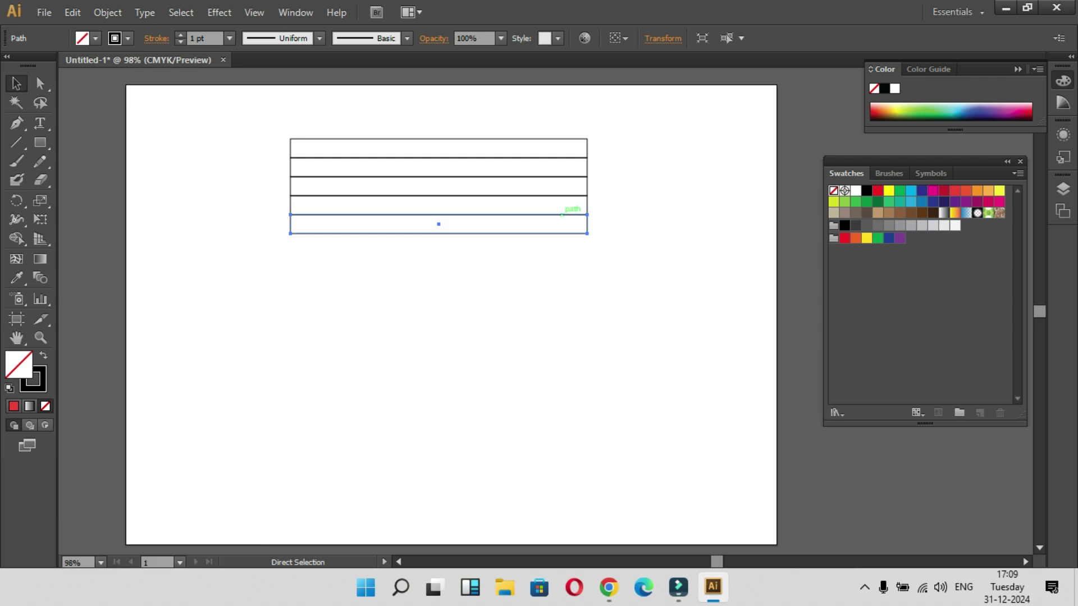
{"action": "key", "text": "ctrl+d"}
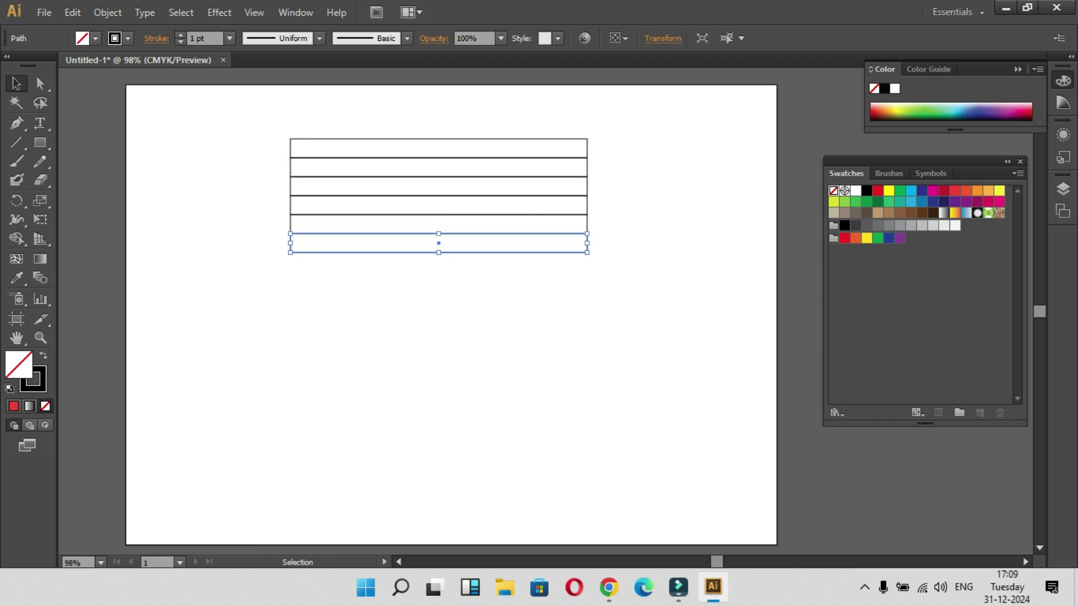
{"action": "left_click", "coordinate": [252, 119]}
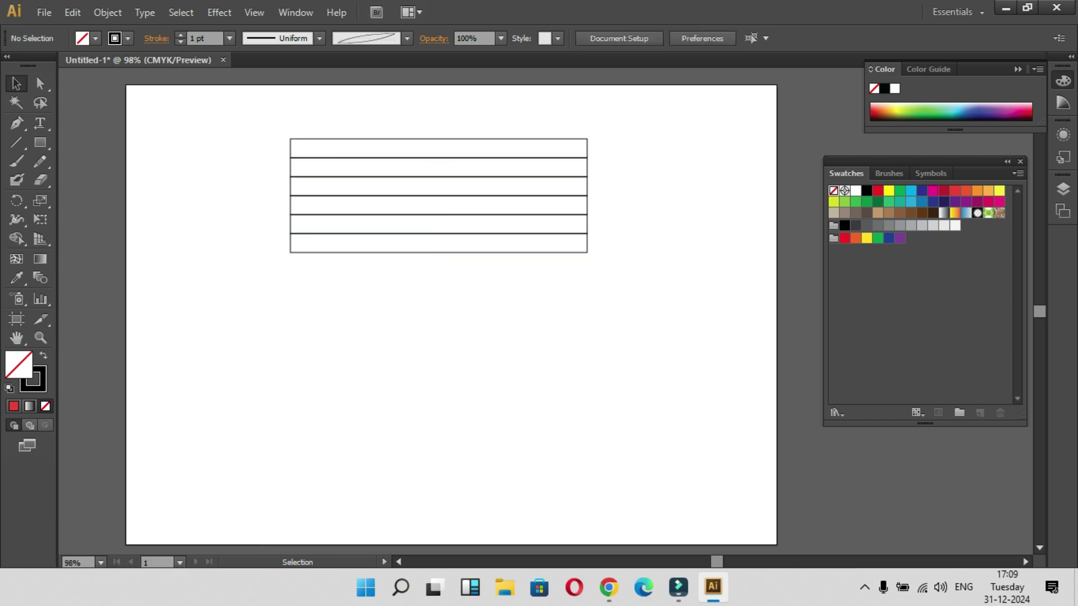
- Fill the top rectangle with dark red and the second rectangle with bright red
{"action": "left_click", "coordinate": [375, 139]}
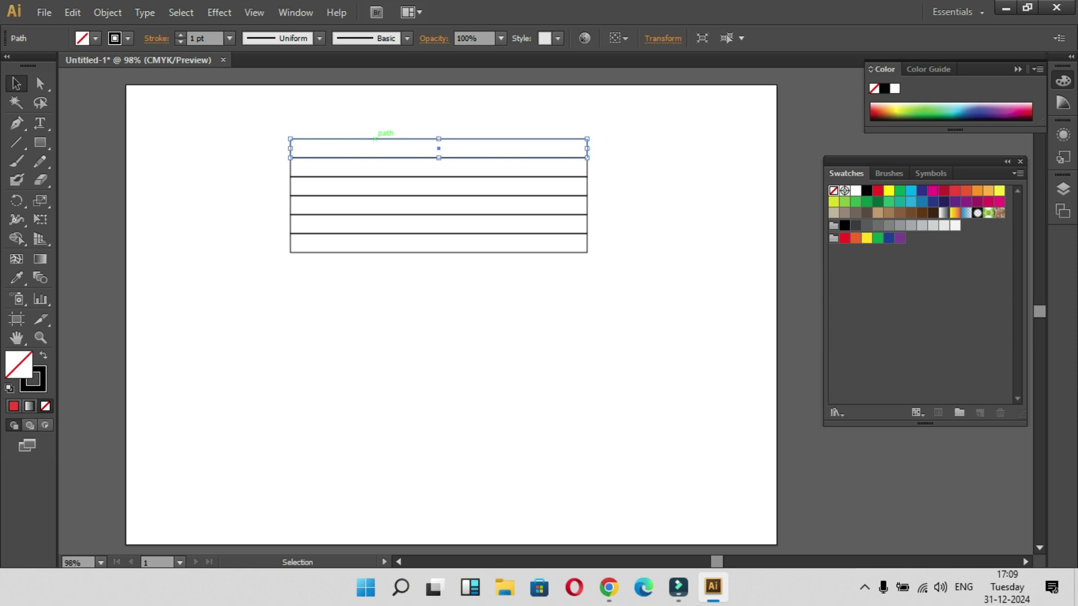
{"action": "left_click", "coordinate": [955, 190]}
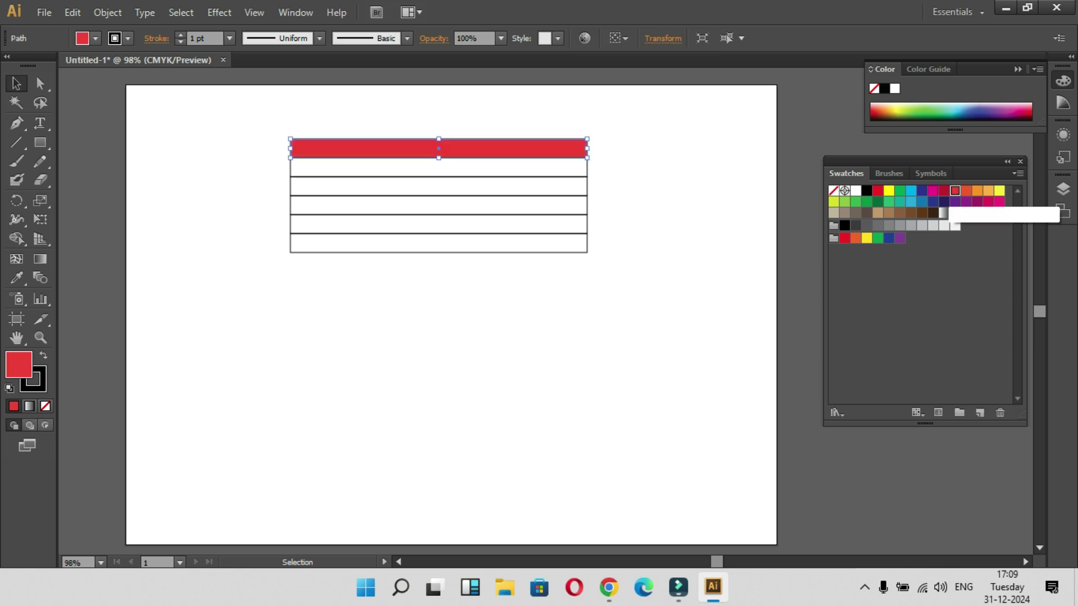
{"action": "left_click", "coordinate": [944, 190]}
{"action": "left_click", "coordinate": [522, 185]}
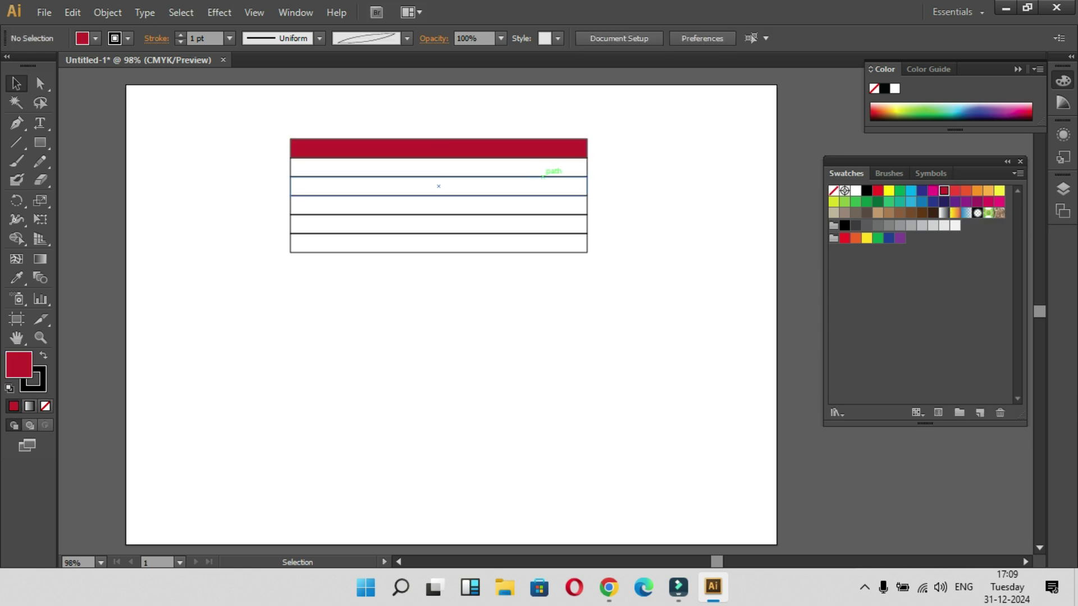
{"action": "left_click", "coordinate": [525, 176]}
{"action": "left_click", "coordinate": [508, 167]}
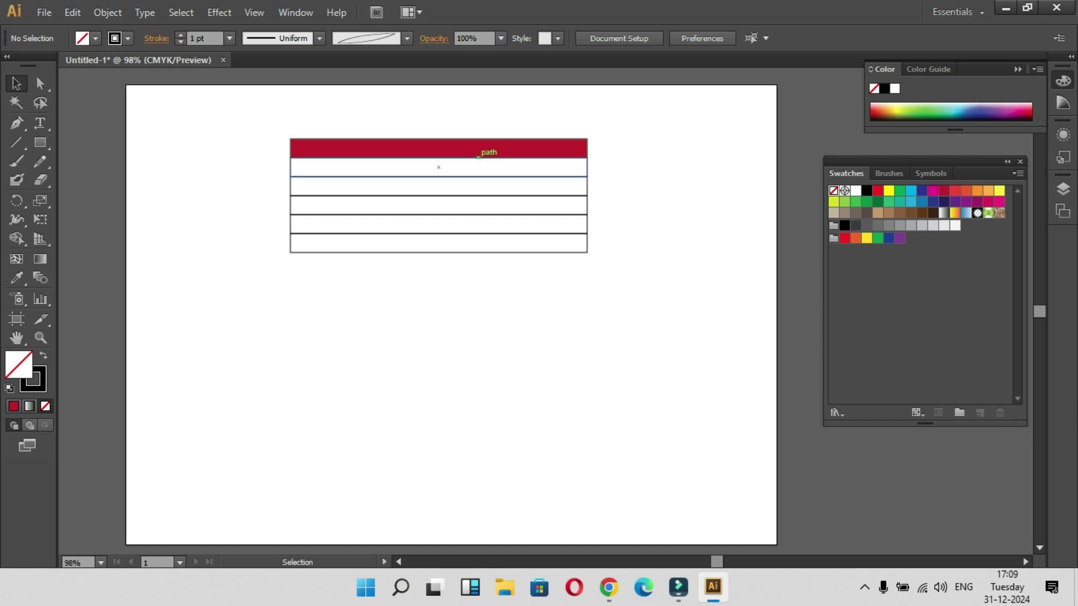
{"action": "left_click", "coordinate": [966, 190]}
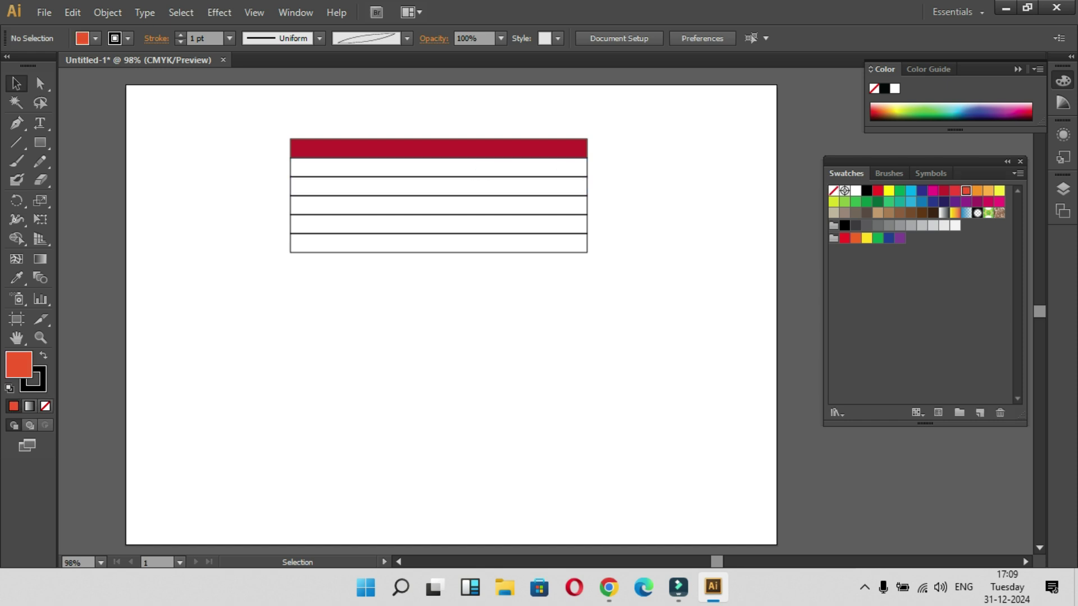
{"action": "left_click", "coordinate": [587, 167]}
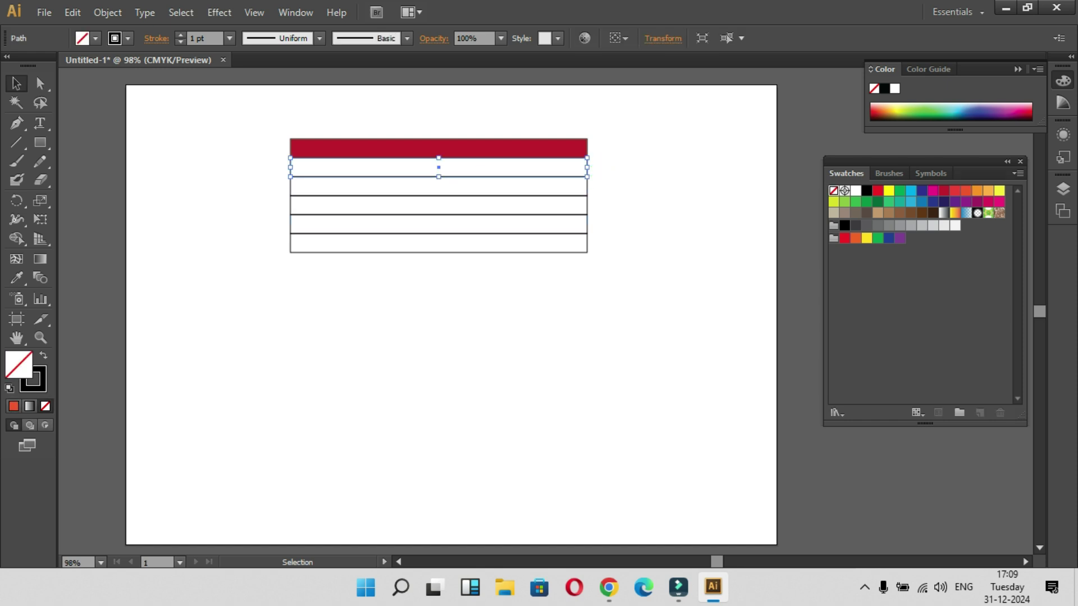
{"action": "left_click", "coordinate": [955, 191]}
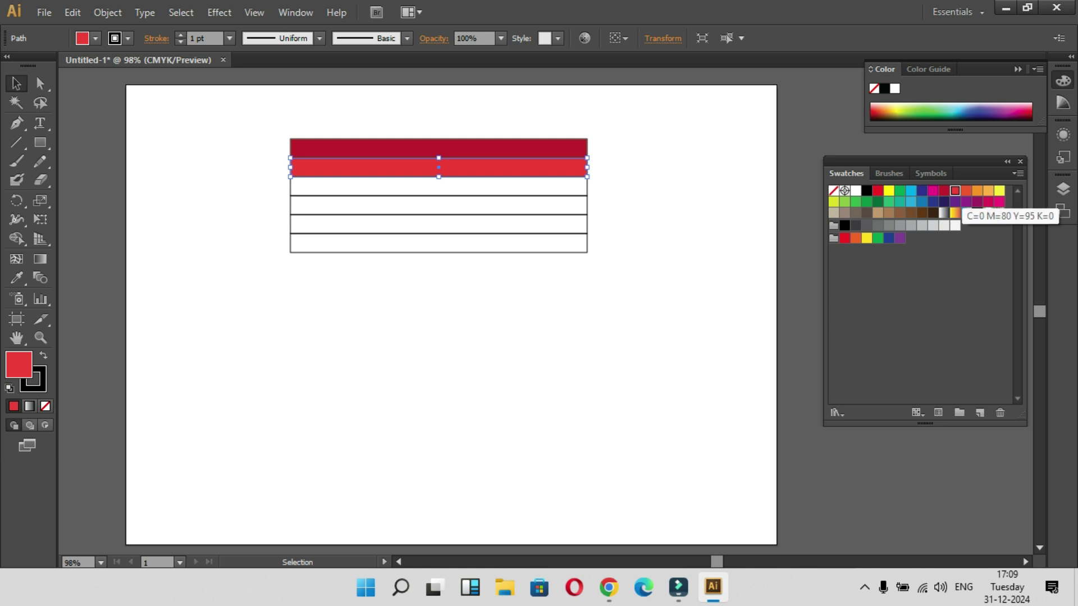
- Fill the third rectangle with orange (C=0 M=50 Y=100 K=0) and the fourth with a lighter orange
{"action": "left_click", "coordinate": [438, 203]}
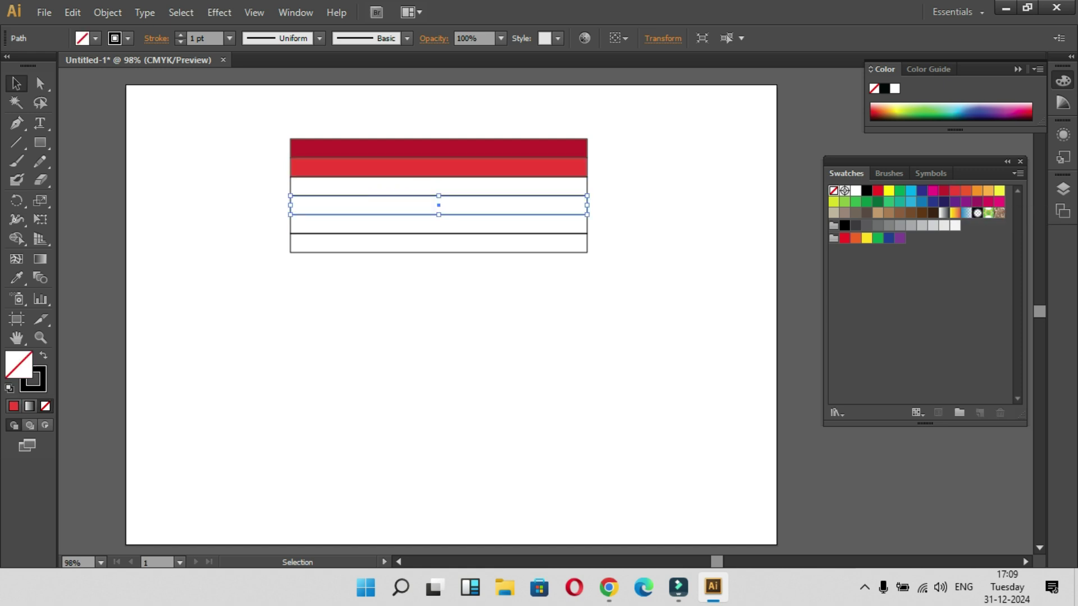
{"action": "left_click", "coordinate": [439, 186]}
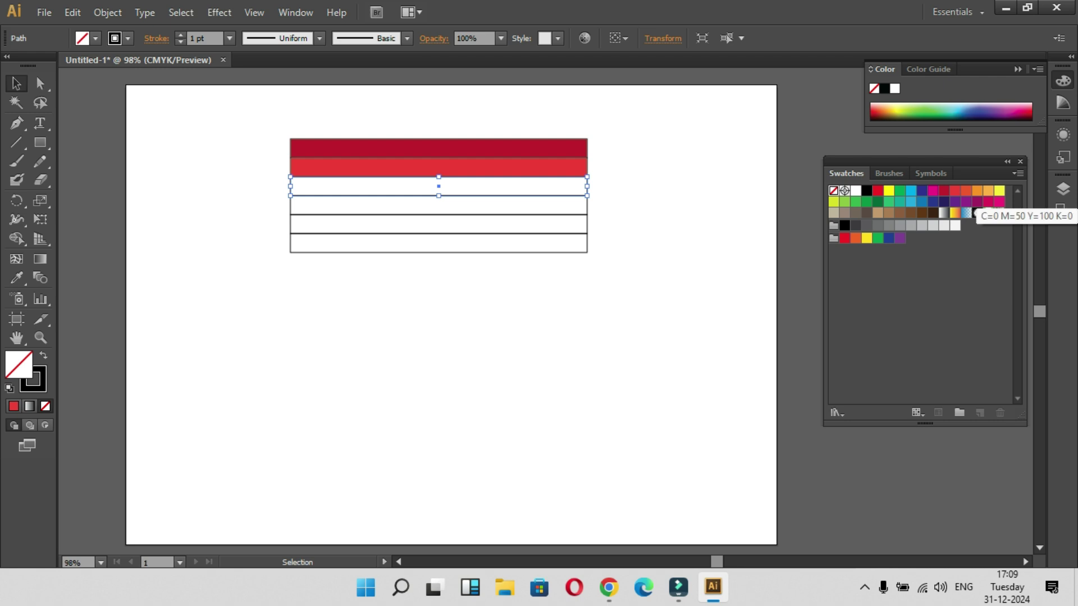
{"action": "left_click", "coordinate": [977, 191]}
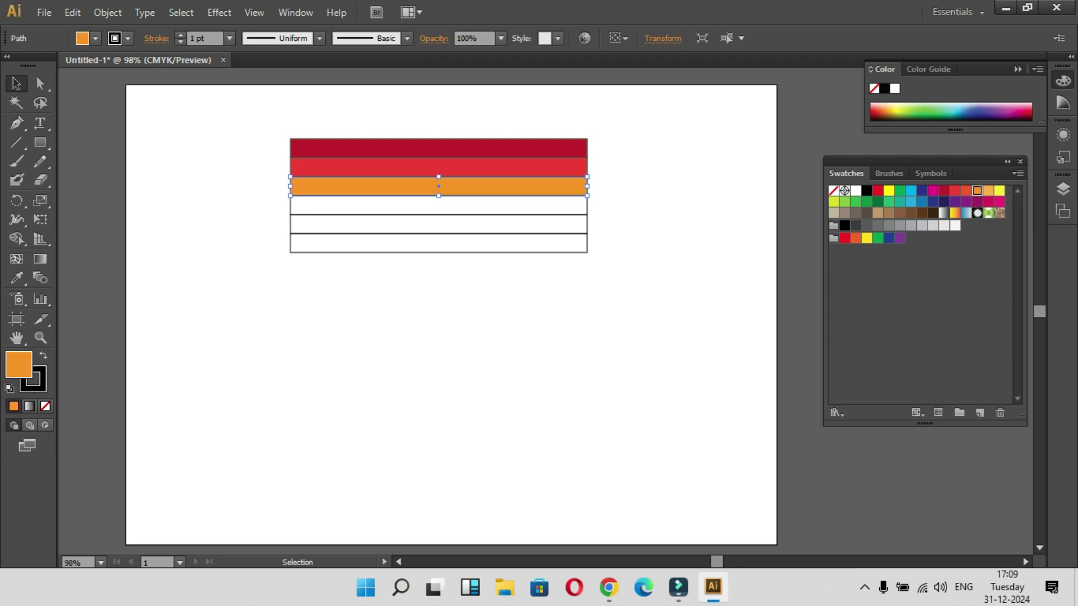
{"action": "left_click", "coordinate": [543, 208]}
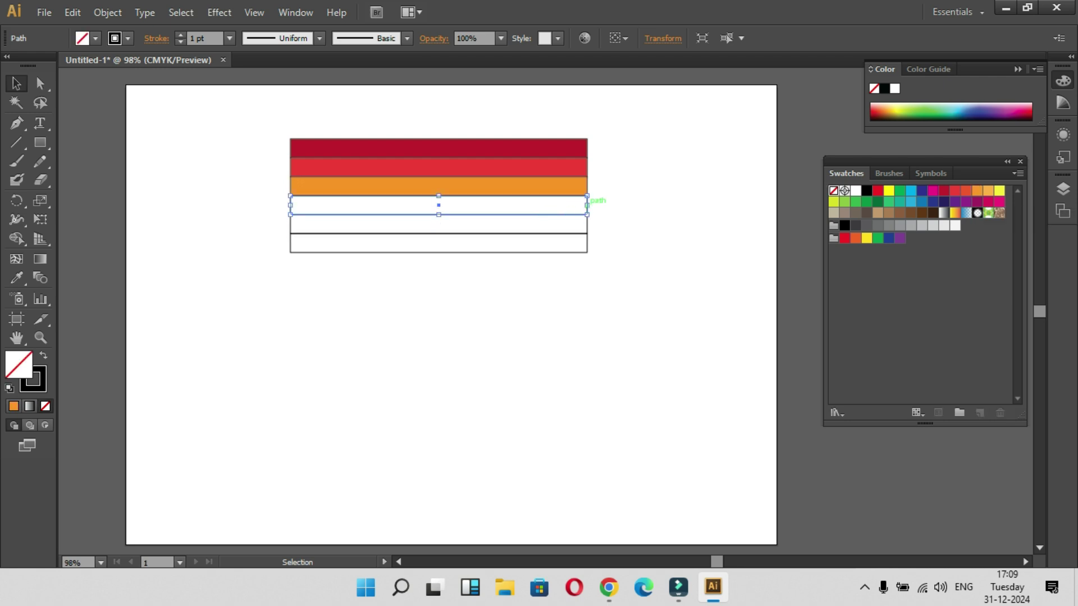
{"action": "left_click", "coordinate": [977, 191]}
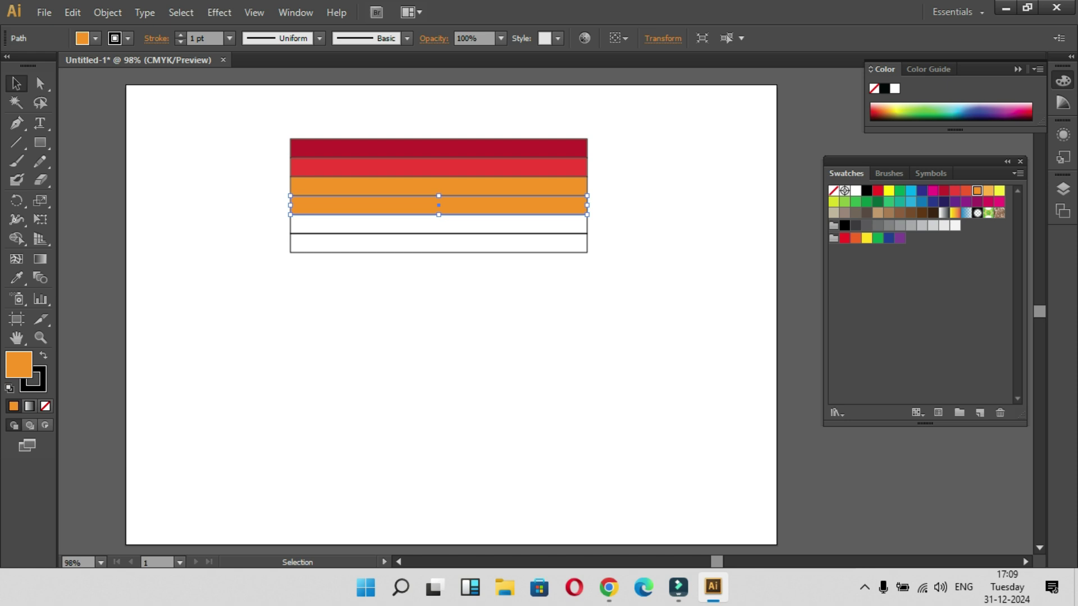
{"action": "left_click", "coordinate": [988, 191]}
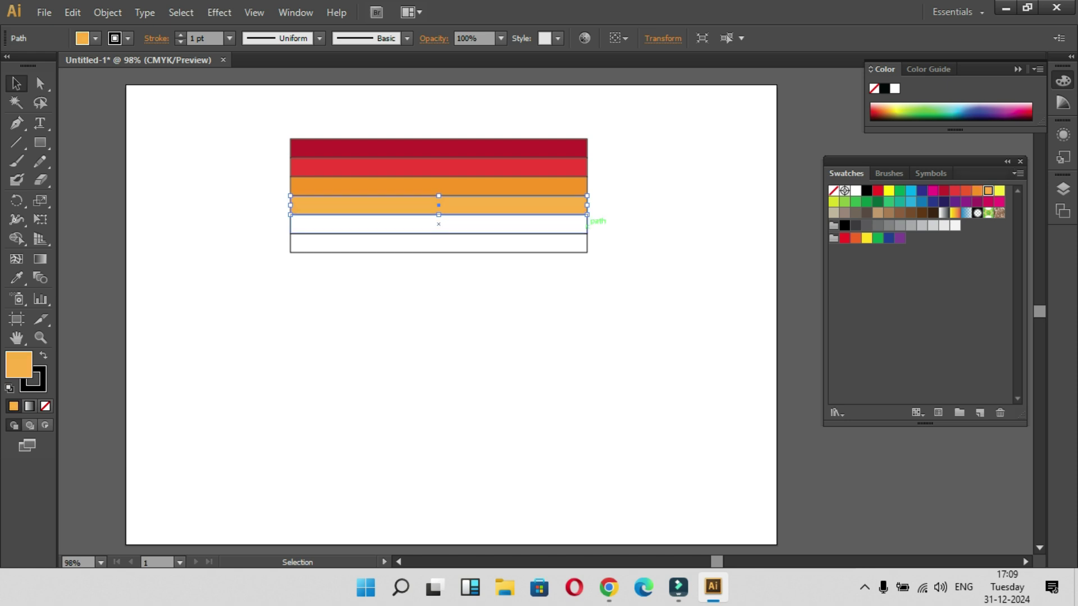
- Fill the fifth rectangle with yellow and the bottom rectangle with yellow-green
{"action": "left_click", "coordinate": [587, 223]}
{"action": "left_click", "coordinate": [999, 191]}
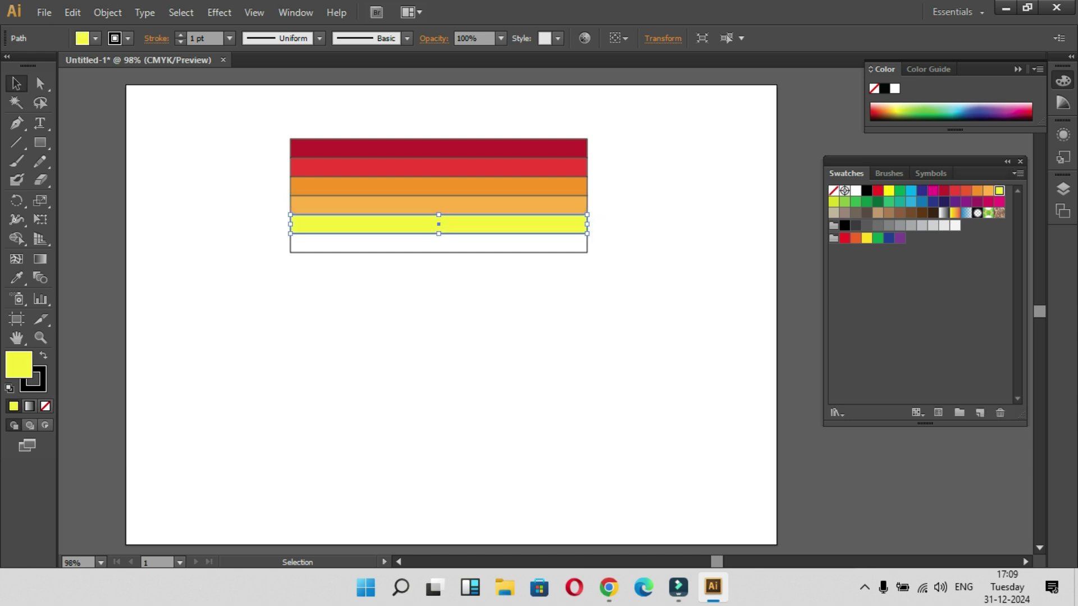
{"action": "left_click", "coordinate": [587, 242]}
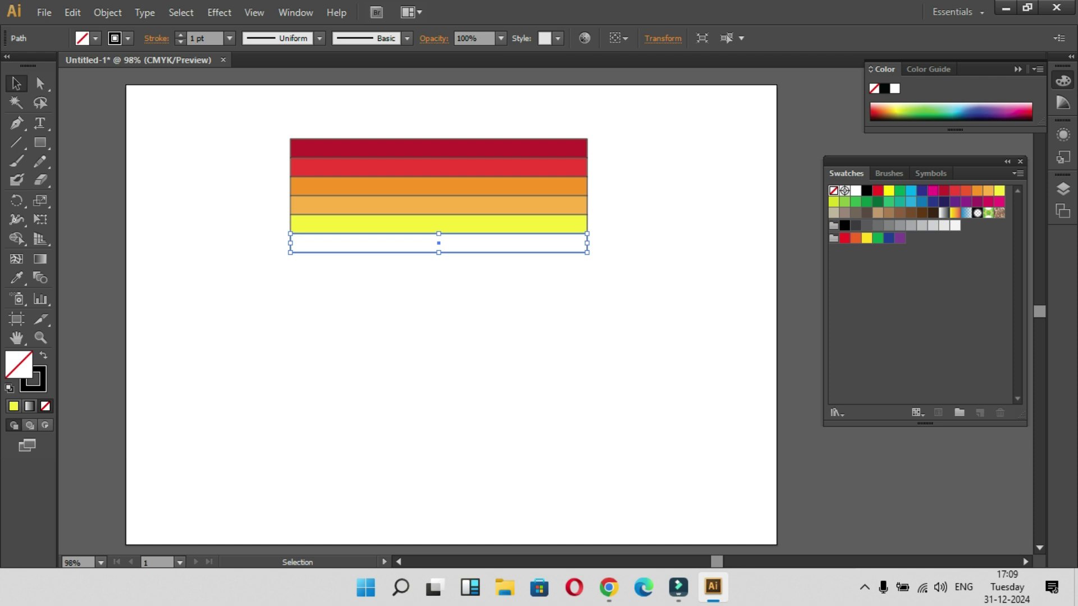
{"action": "left_click", "coordinate": [834, 201]}
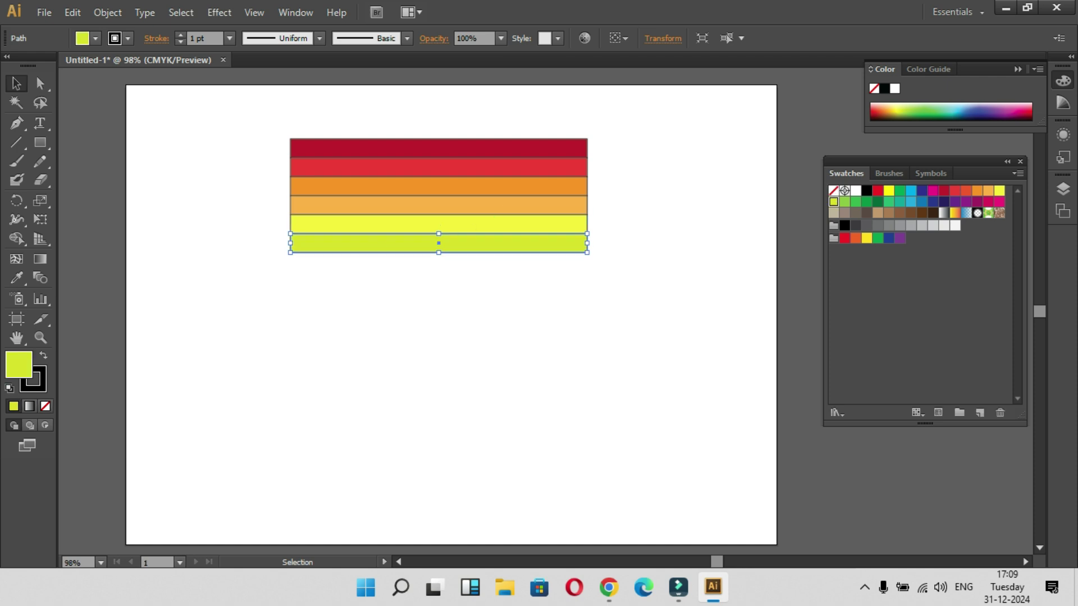
- Select all six coloured stripes and turn them into a new art brush with the default options
{"action": "left_click_drag", "start_coordinate": [264, 128], "coordinate": [670, 289]}
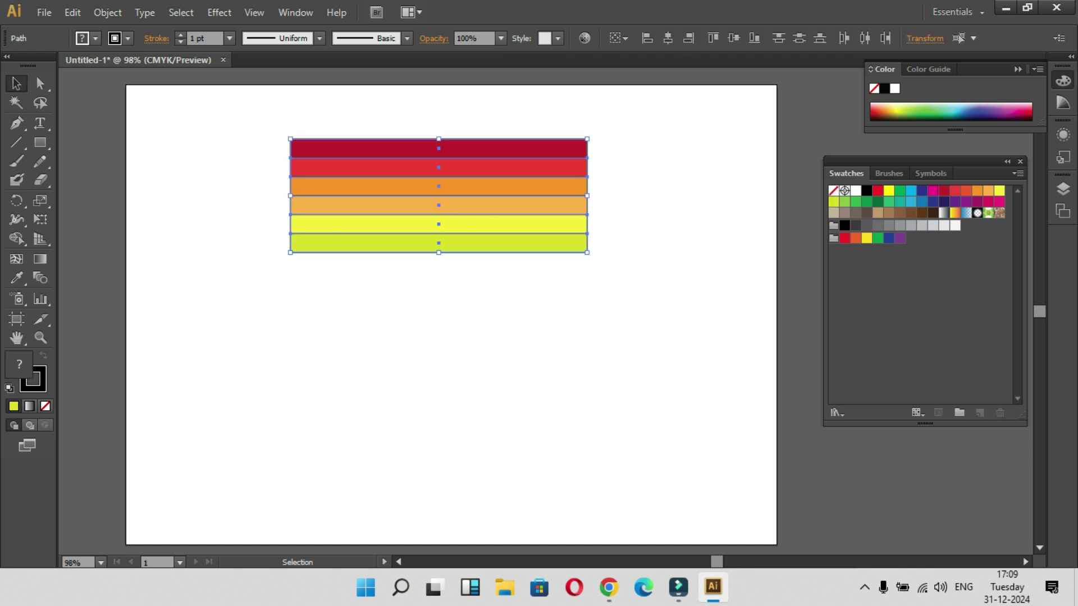
{"action": "left_click", "coordinate": [295, 12]}
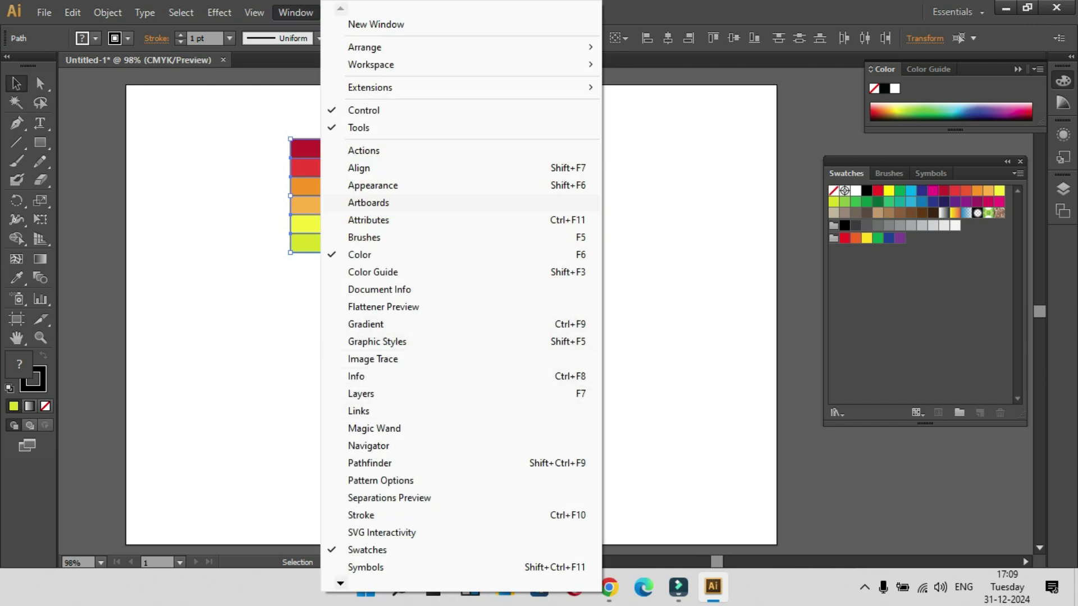
{"action": "left_click", "coordinate": [364, 237]}
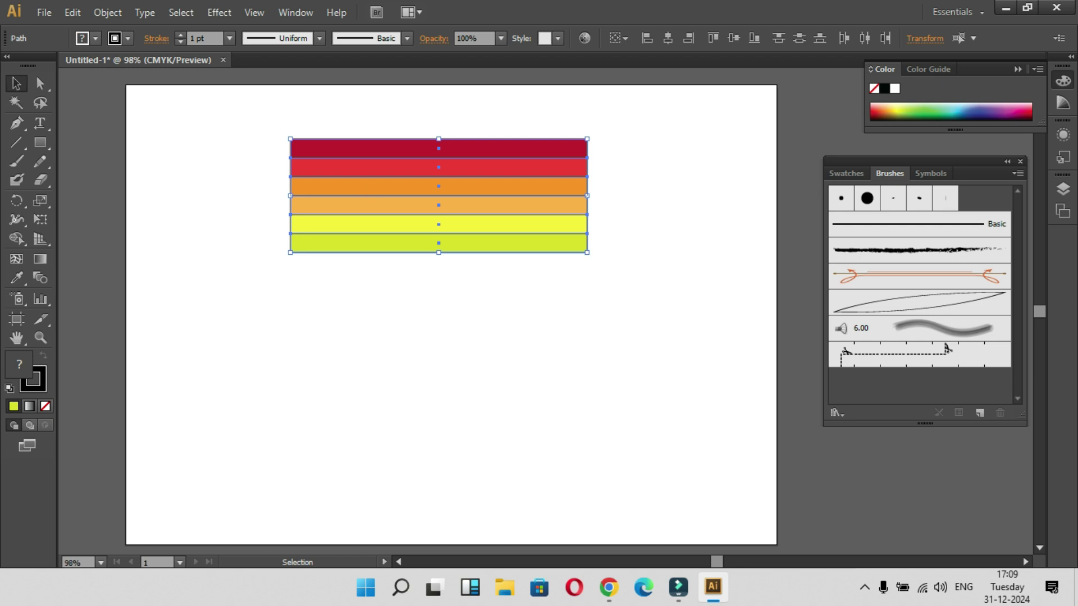
{"action": "mouse_move", "coordinate": [366, 189]}
{"action": "left_mouse_down"}
{"action": "mouse_move", "coordinate": [663, 353]}
{"action": "mouse_move", "coordinate": [898, 381]}
{"action": "left_mouse_up"}
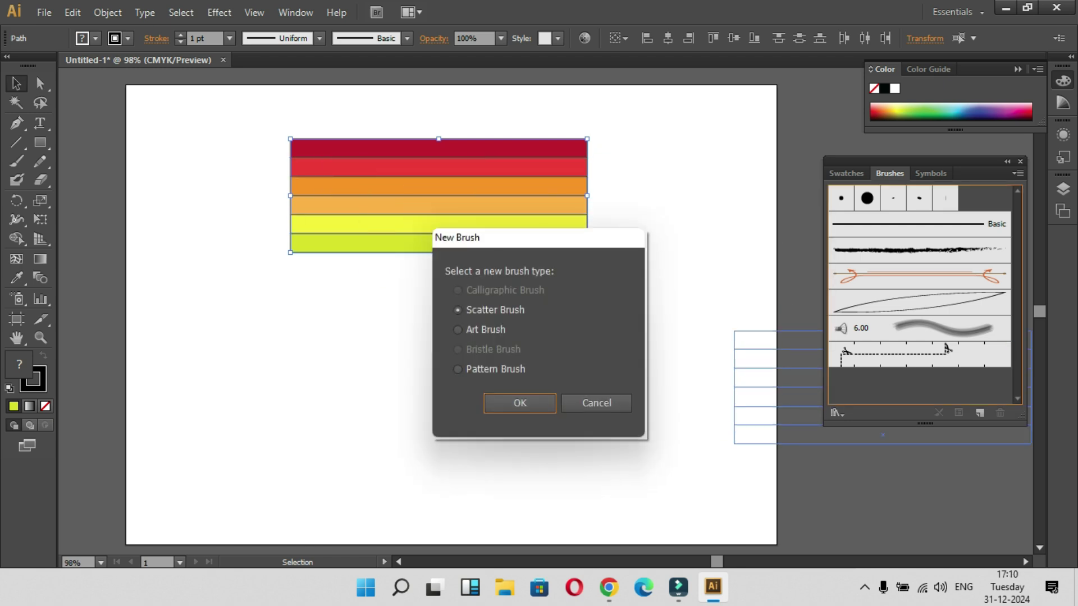
{"action": "left_click", "coordinate": [457, 330]}
{"action": "left_click", "coordinate": [520, 404]}
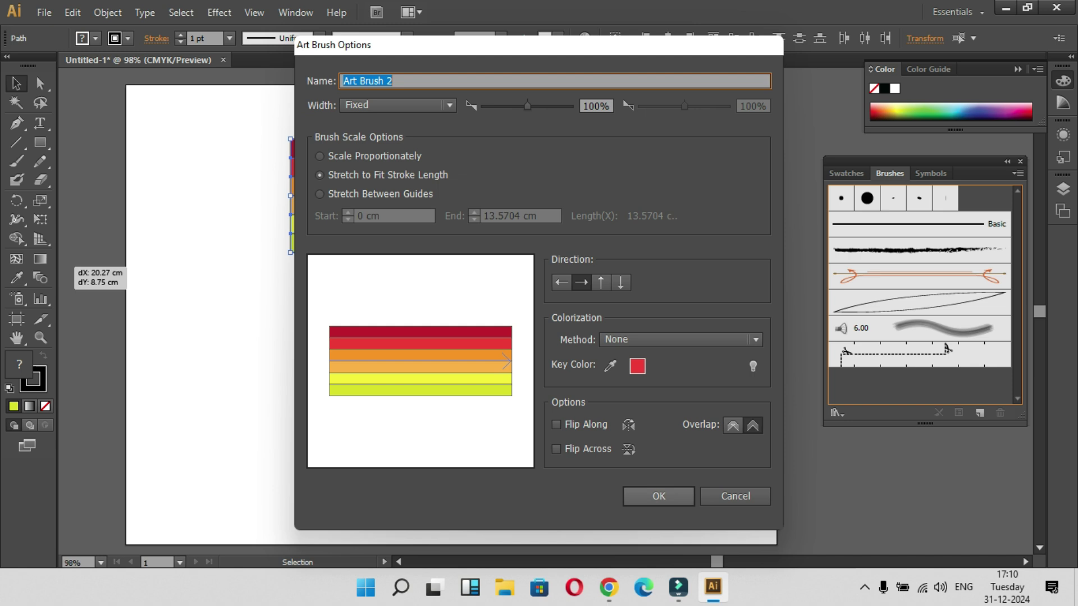
{"action": "left_click", "coordinate": [659, 495]}
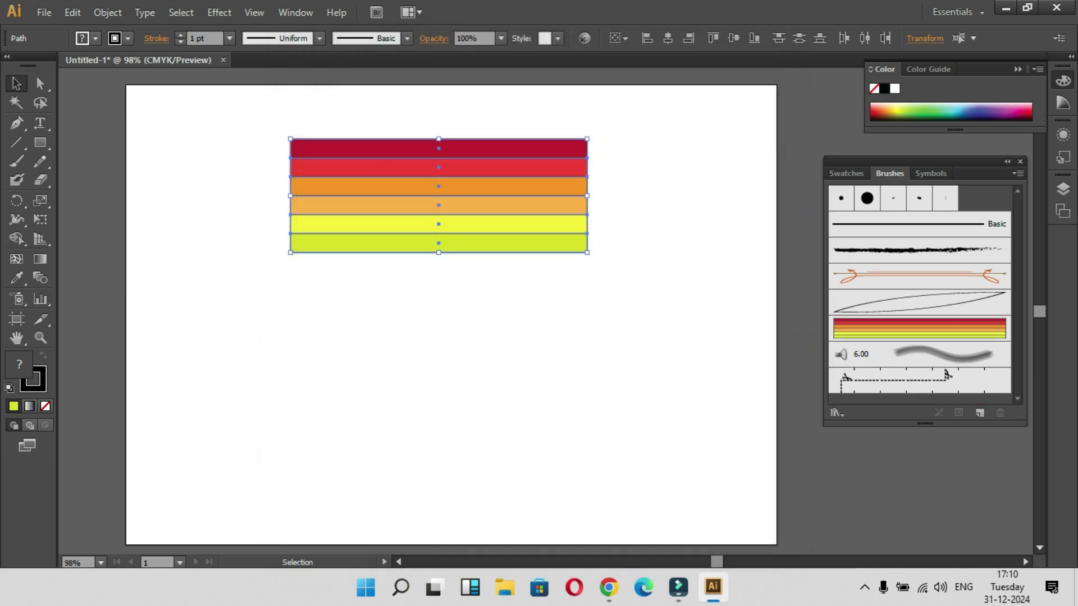
- Paint a wavy stroke below the stripes with the striped art brush, plus two black curves with the 5 pt. Round brush
{"action": "key", "text": "b"}
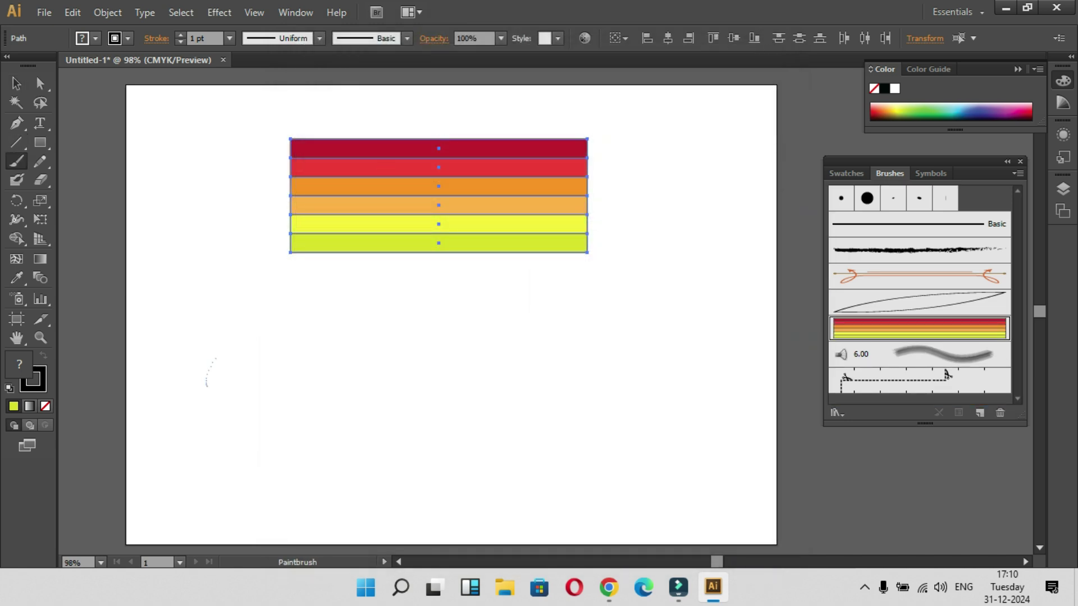
{"action": "left_click_drag", "start_coordinate": [507, 332], "coordinate": [507, 332]}
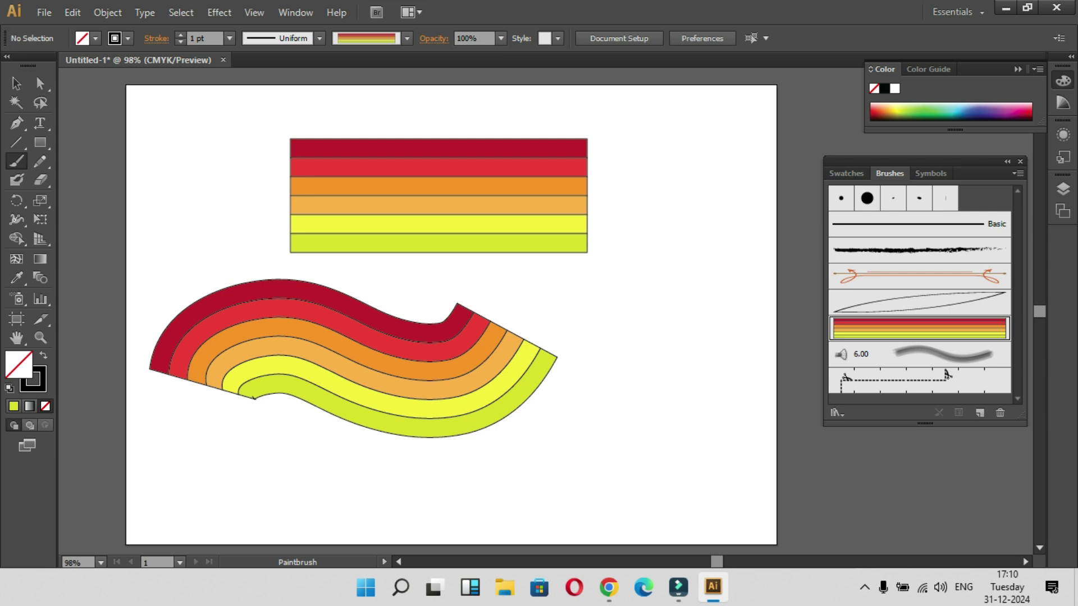
{"action": "left_click", "coordinate": [841, 198]}
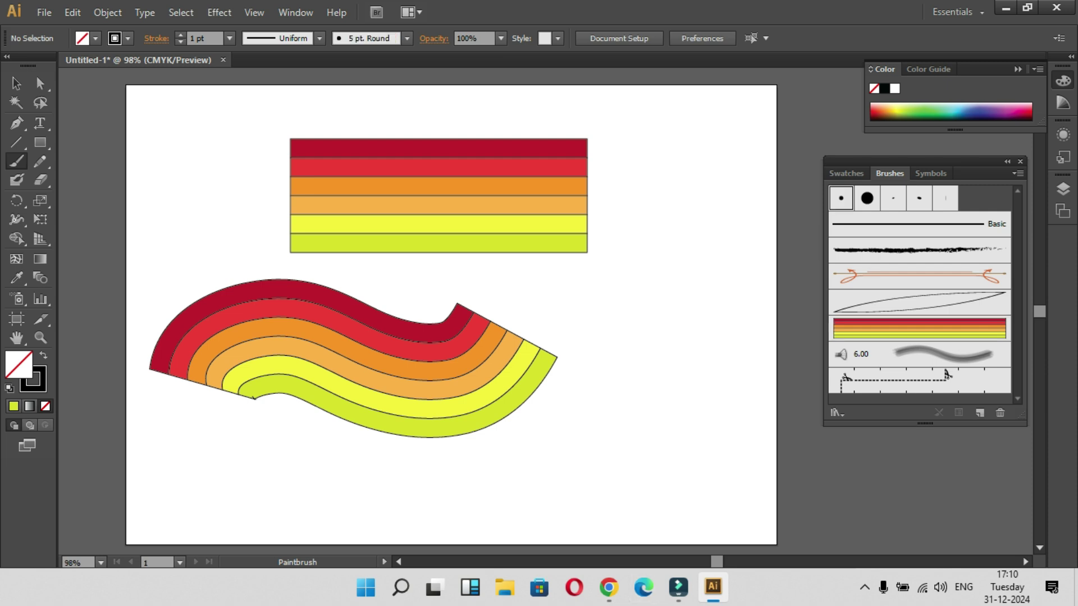
{"action": "left_click_drag", "start_coordinate": [495, 443], "coordinate": [615, 432]}
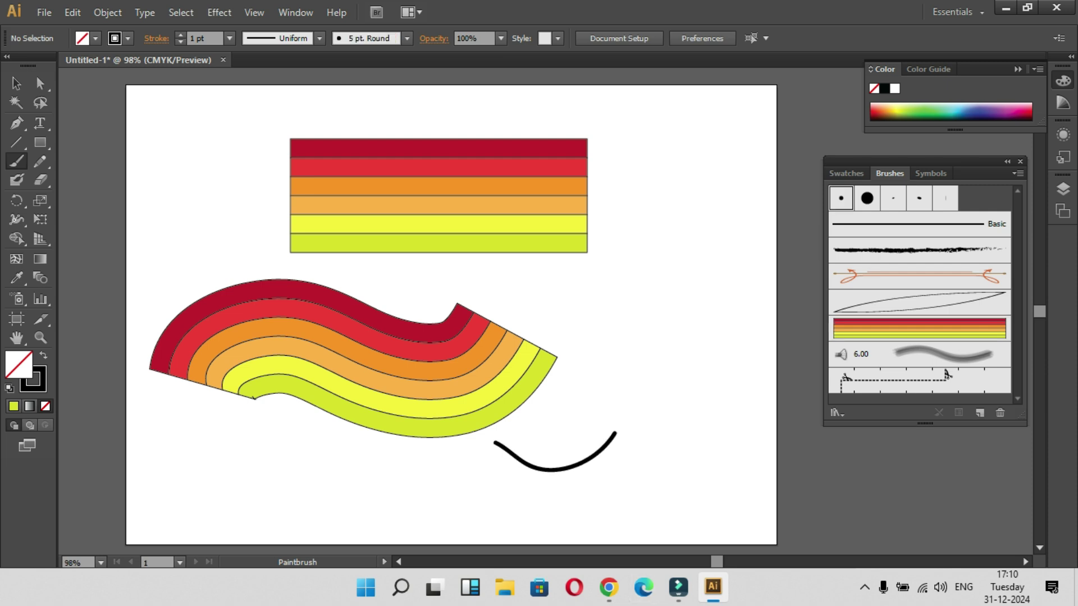
{"action": "left_click_drag", "start_coordinate": [617, 313], "coordinate": [712, 357]}
- Set the striped art brush's fixed width to 49% and apply the change to the existing stroke
{"action": "left_click", "coordinate": [918, 329]}
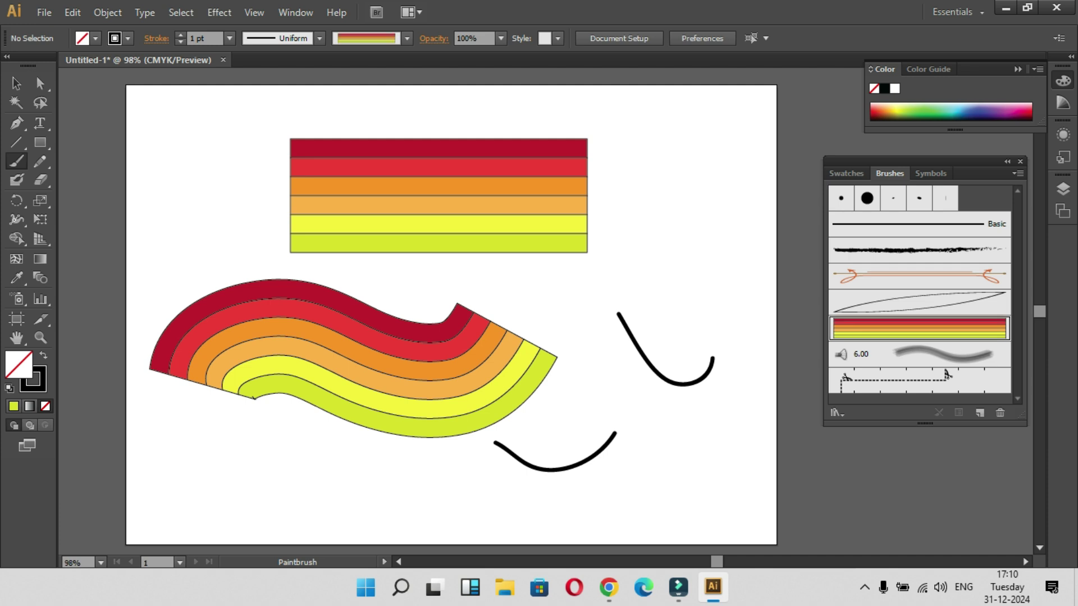
{"action": "double_click", "coordinate": [918, 328]}
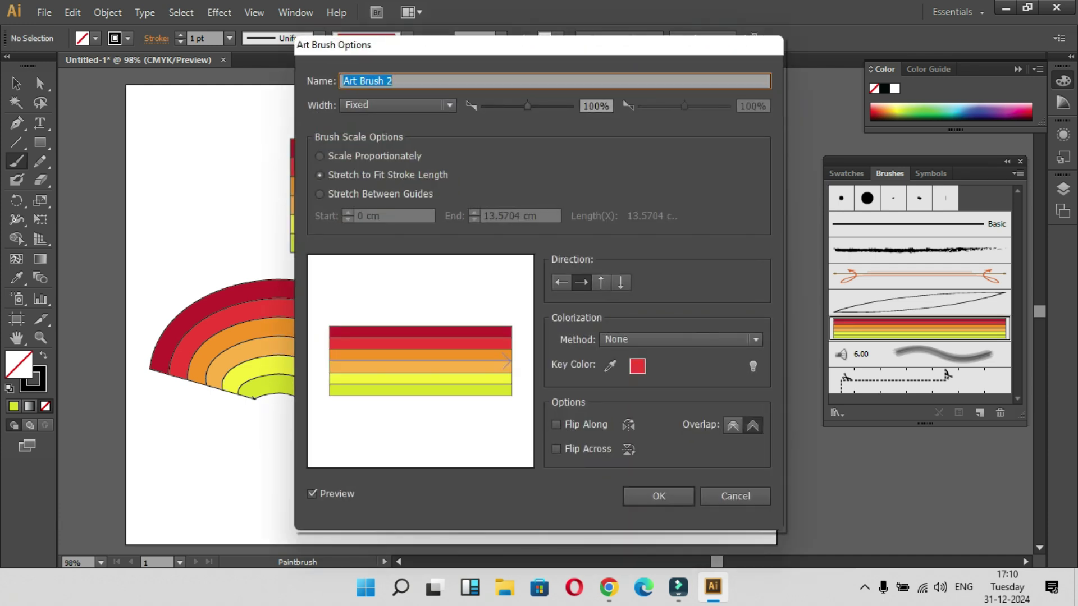
{"action": "left_click_drag", "start_coordinate": [527, 106], "coordinate": [504, 106]}
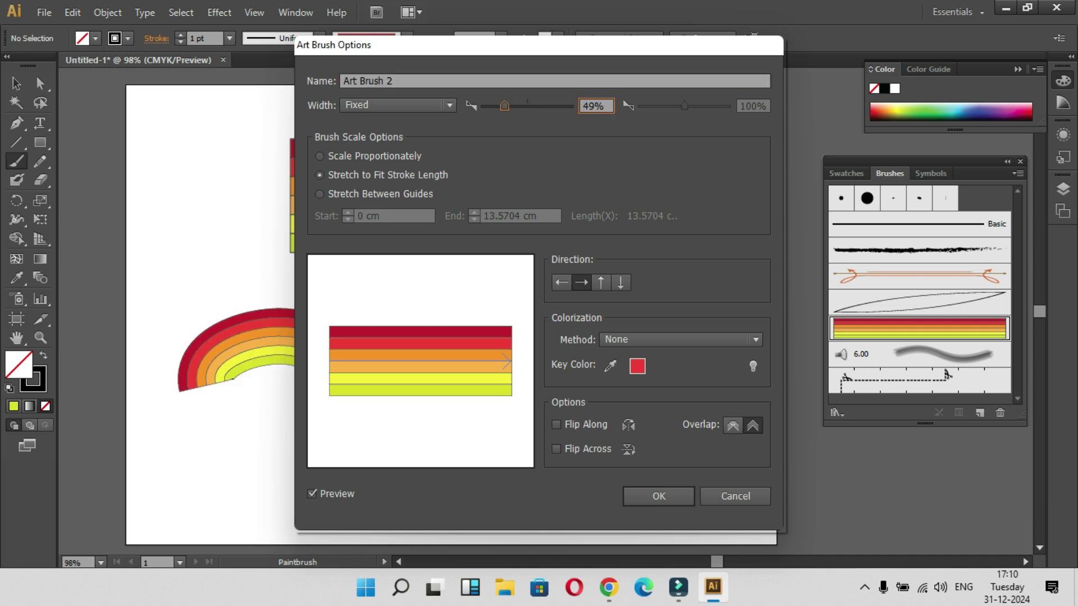
{"action": "left_click", "coordinate": [392, 105]}
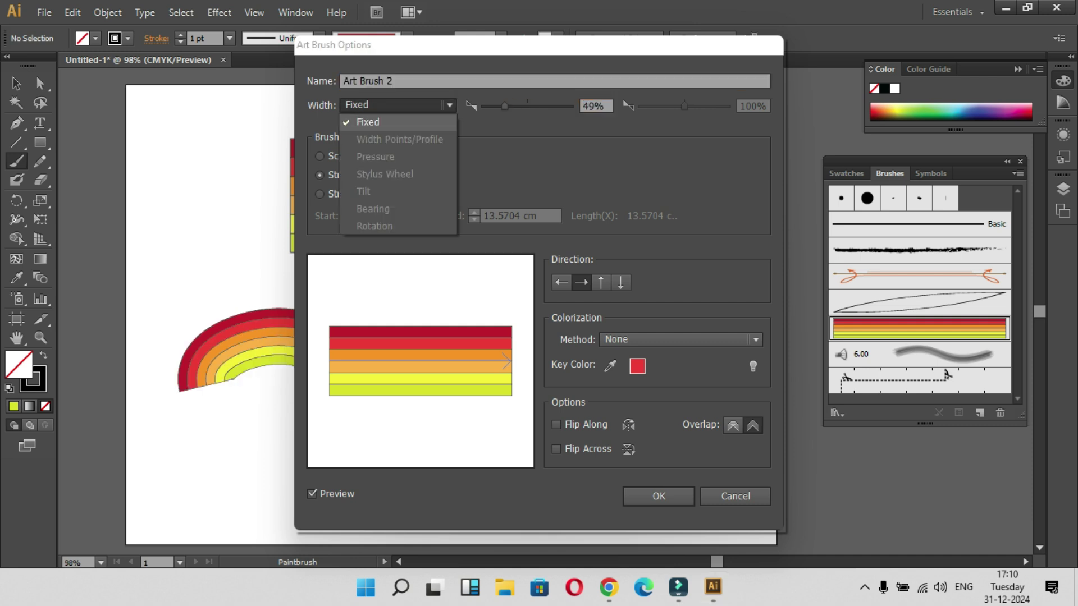
{"action": "left_click", "coordinate": [393, 104]}
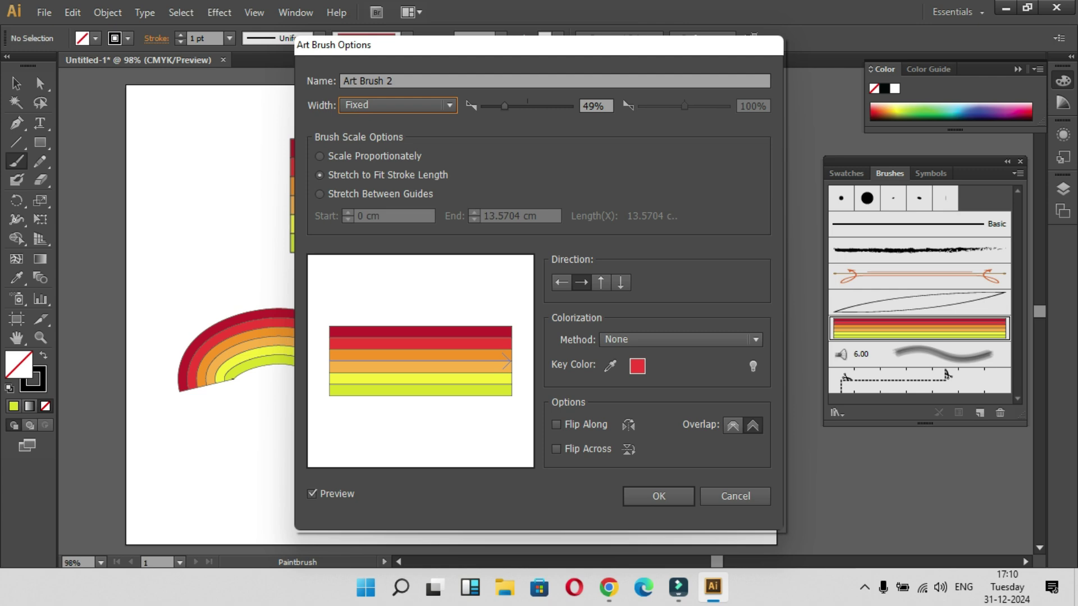
{"action": "left_click", "coordinate": [658, 496]}
{"action": "left_click", "coordinate": [516, 312]}
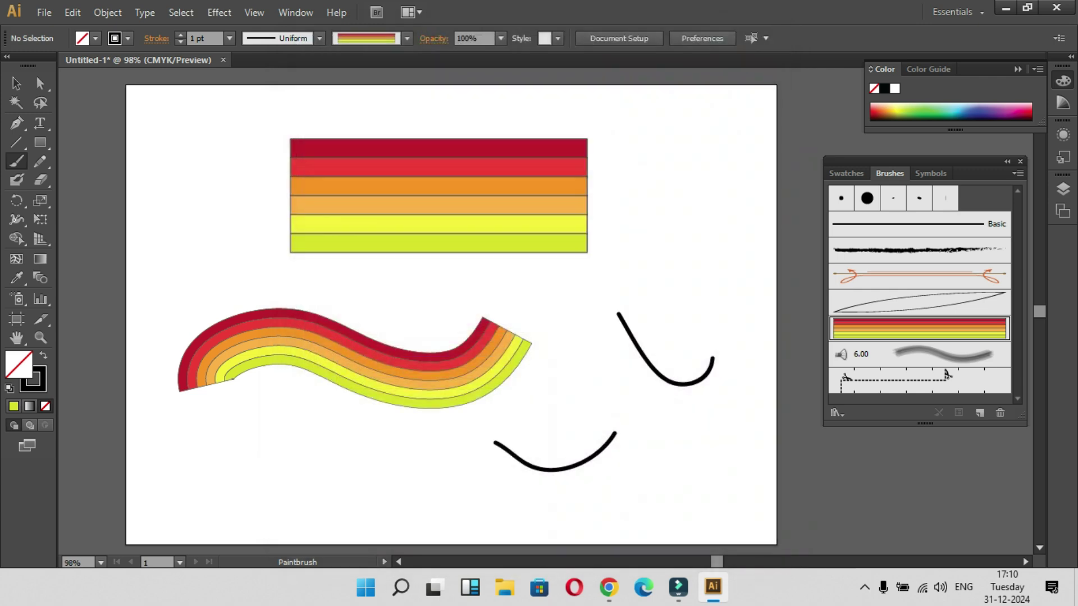
- Paint three more curved strokes around the artboard with the narrowed striped brush
{"action": "left_click_drag", "start_coordinate": [462, 447], "coordinate": [515, 432]}
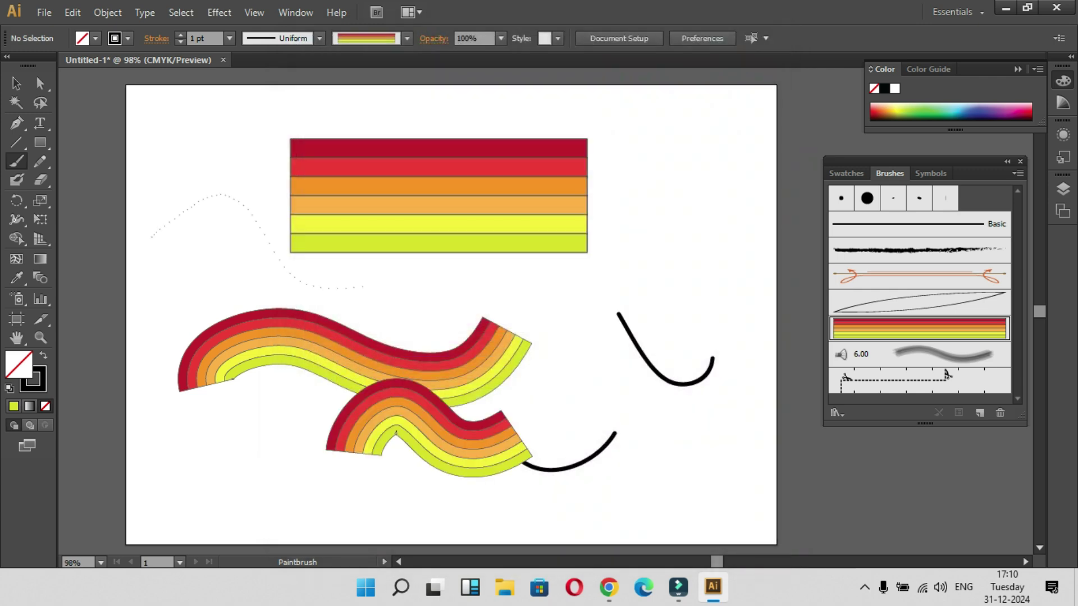
{"action": "left_click_drag", "start_coordinate": [363, 287], "coordinate": [394, 277]}
{"action": "left_click_drag", "start_coordinate": [683, 184], "coordinate": [683, 183]}
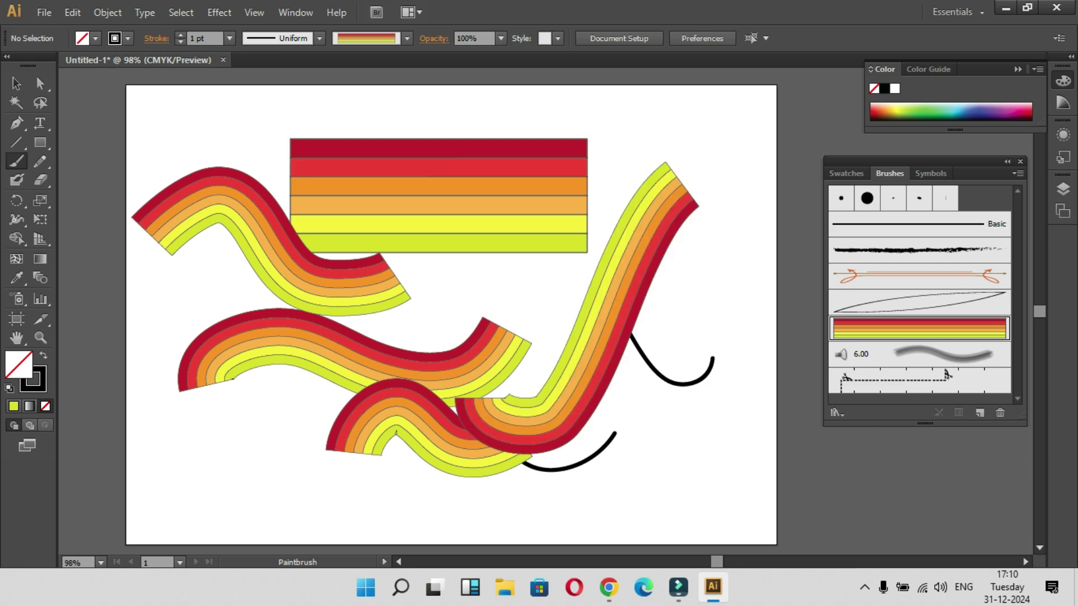
{"action": "key", "text": "v"}
{"action": "left_click_drag", "start_coordinate": [132, 106], "coordinate": [758, 522]}
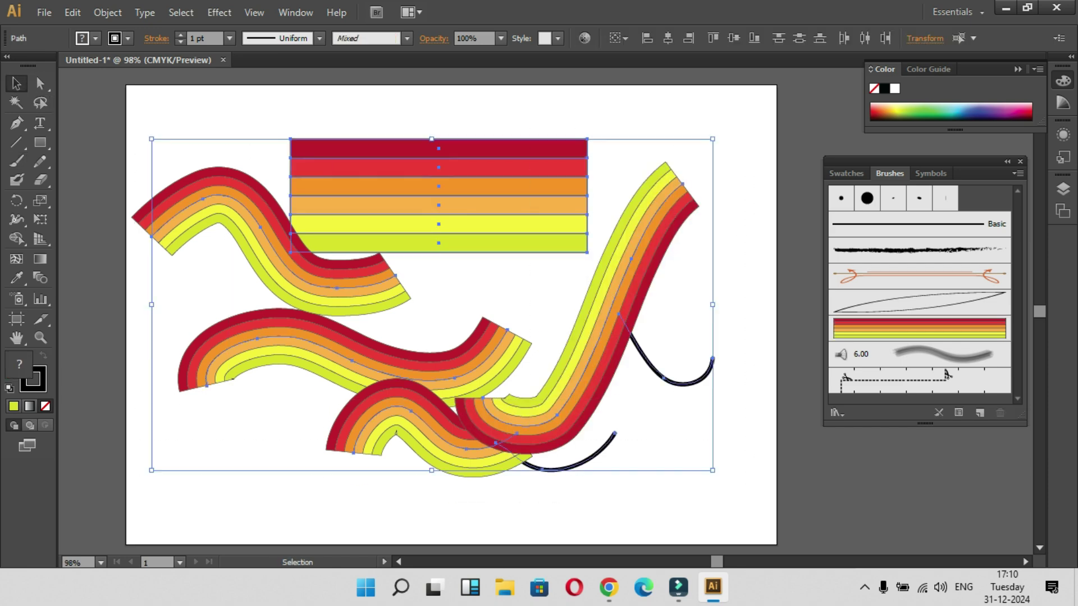
{"action": "key", "text": "Delete"}
{"action": "key", "text": "ctrl+z"}
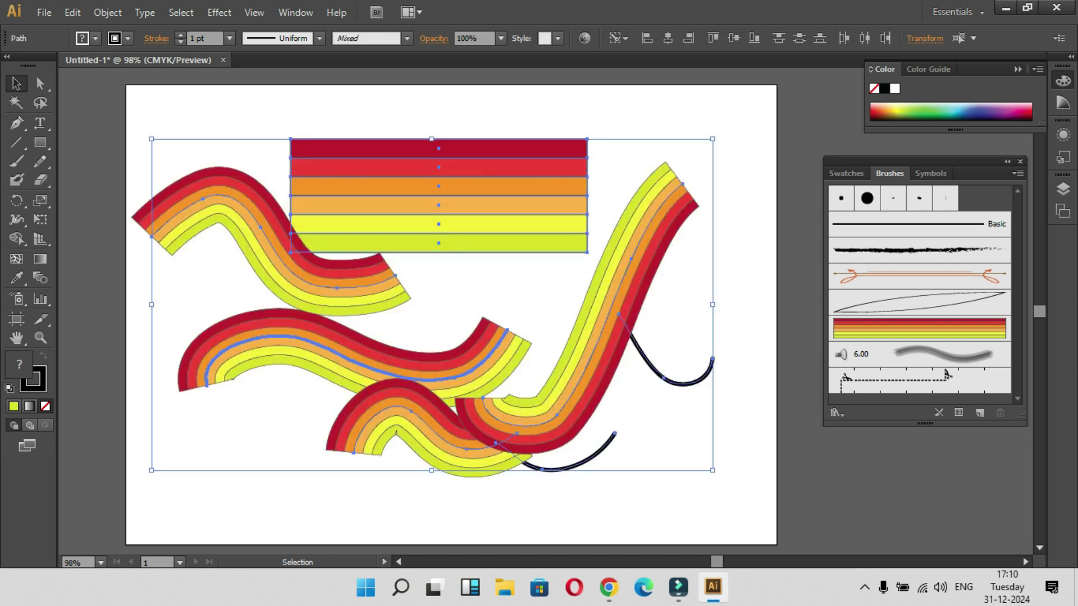
{"action": "left_click", "coordinate": [39, 103]}
{"action": "left_click_drag", "start_coordinate": [142, 166], "coordinate": [183, 258]}
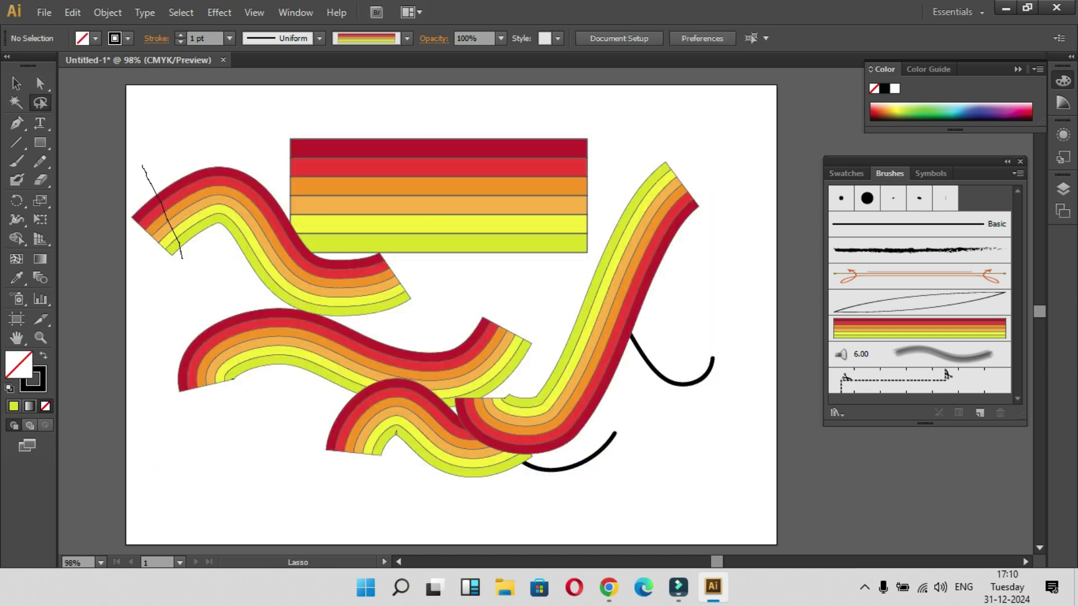
- Delete the four striped strokes and the two black curves one by one, keeping the original stripe stack
{"action": "left_click", "coordinate": [17, 83]}
{"action": "left_click", "coordinate": [140, 195]}
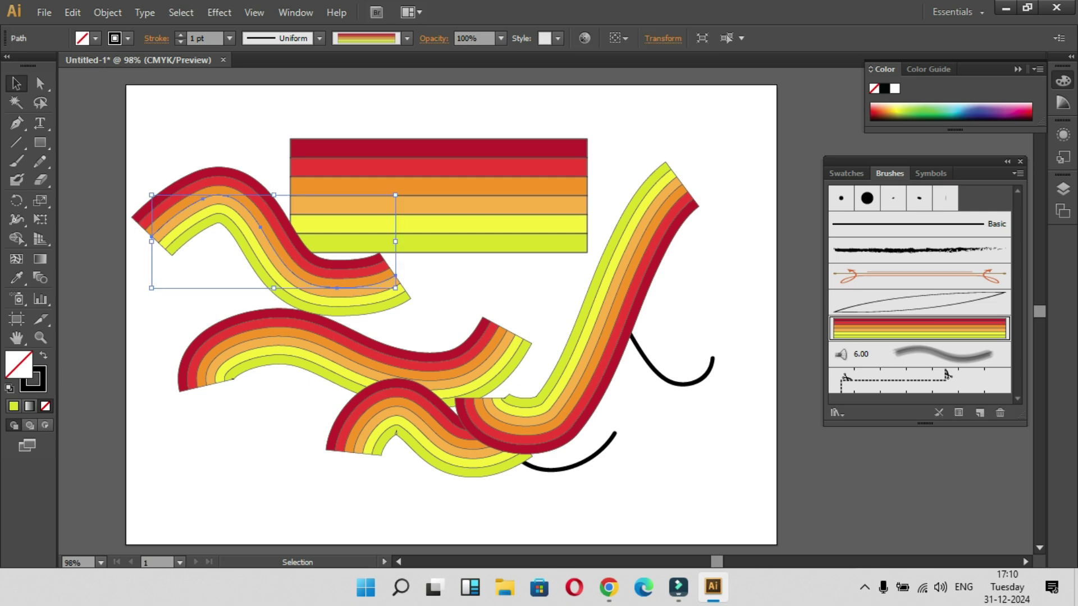
{"action": "key", "text": "Delete"}
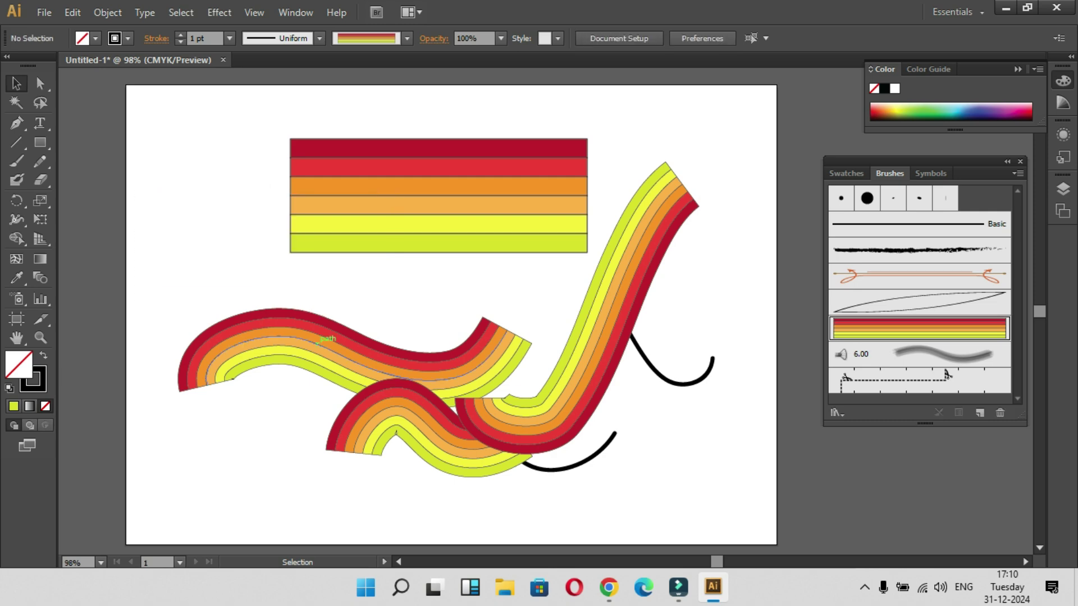
{"action": "left_click", "coordinate": [324, 339]}
{"action": "key", "text": "Delete"}
{"action": "left_click", "coordinate": [618, 292]}
{"action": "key", "text": "Delete"}
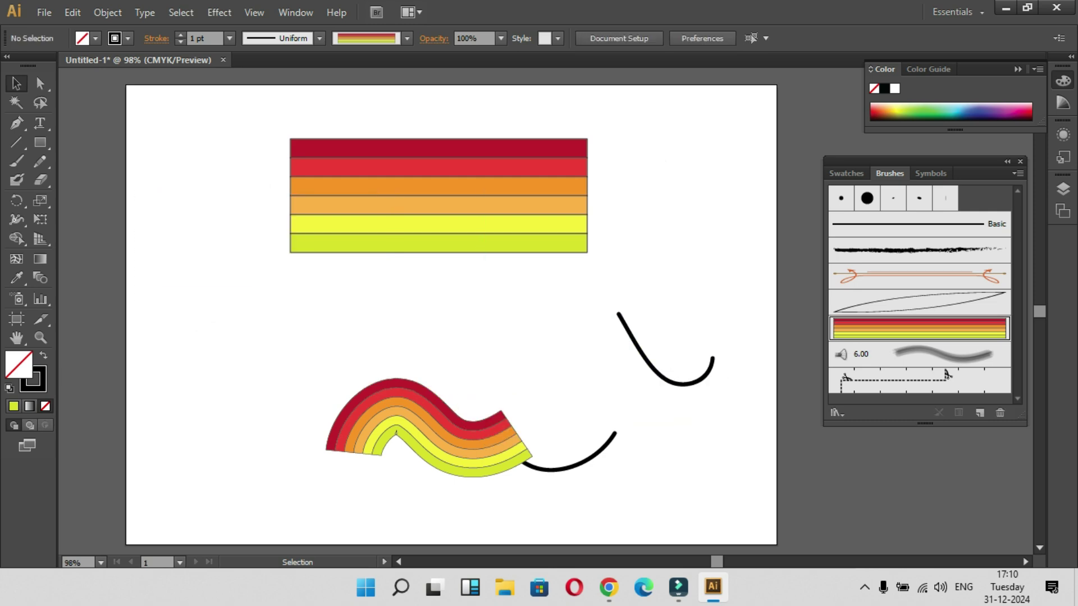
{"action": "left_click", "coordinate": [578, 464]}
{"action": "key", "text": "Delete"}
{"action": "left_click", "coordinate": [471, 449]}
{"action": "key", "text": "Delete"}
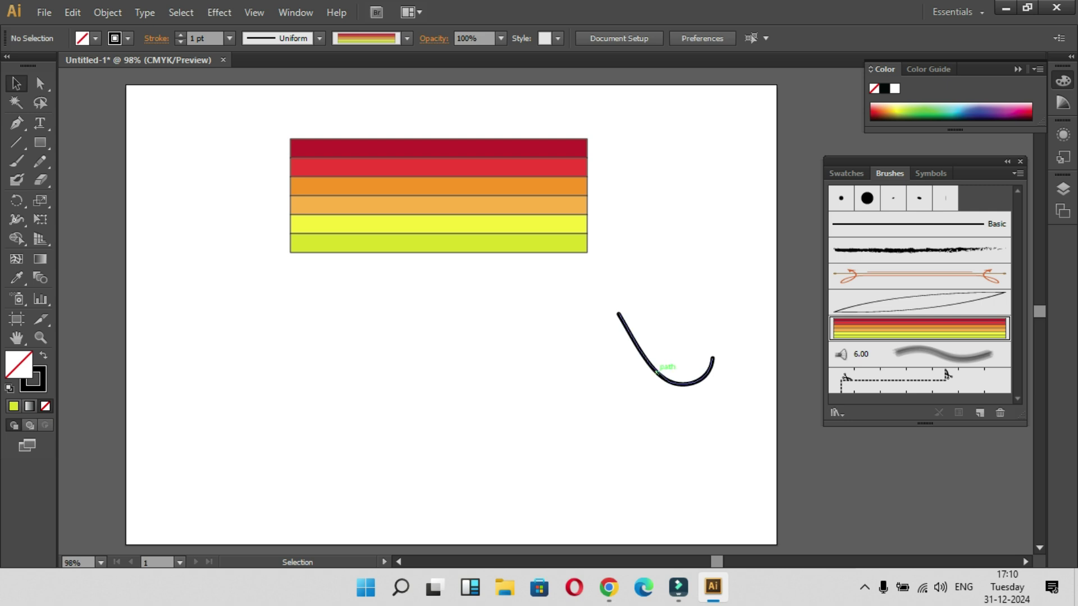
{"action": "left_click", "coordinate": [665, 383]}
{"action": "key", "text": "Delete"}
- Select the whole stripe stack and squash it from below to about a third of its height
{"action": "left_click_drag", "start_coordinate": [271, 136], "coordinate": [680, 320]}
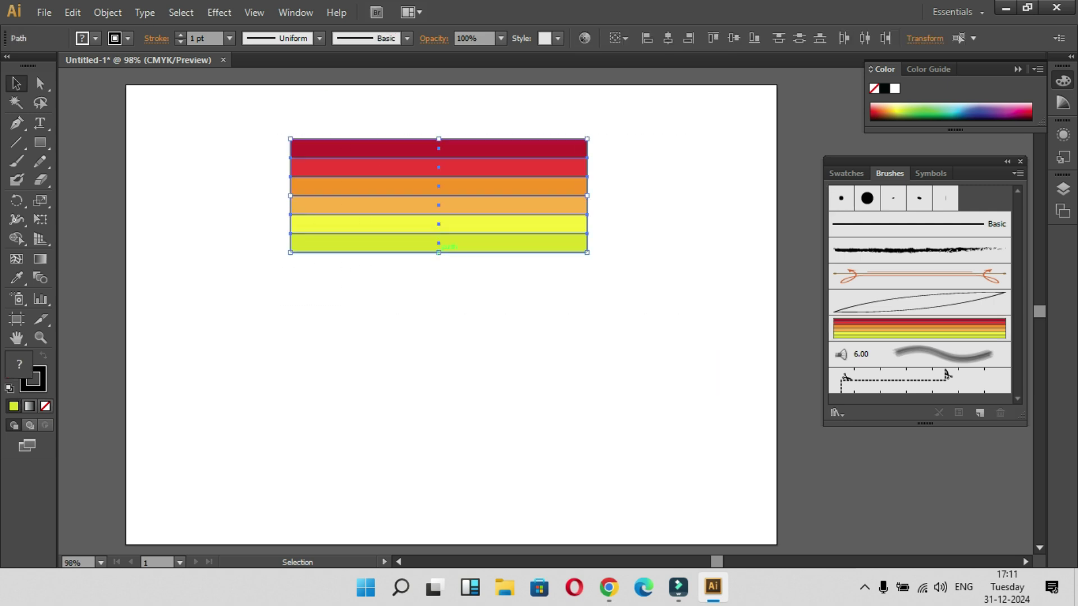
{"action": "left_click_drag", "start_coordinate": [449, 247], "coordinate": [452, 171]}
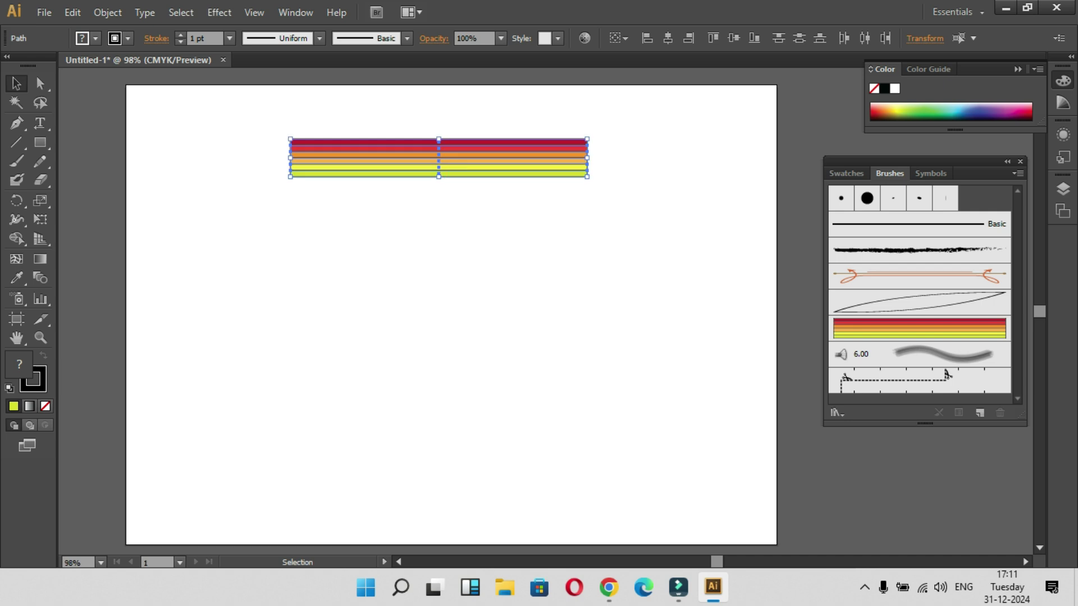
- Delete the striped art brush from the document and remove its strokes from the artwork
{"action": "left_click", "coordinate": [919, 329]}
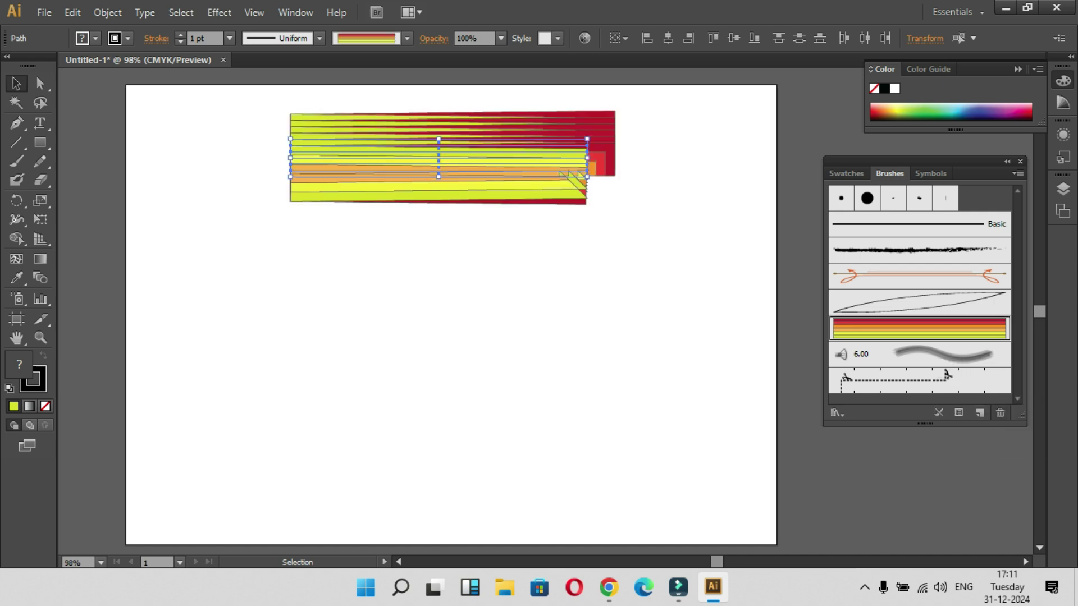
{"action": "left_click", "coordinate": [999, 413]}
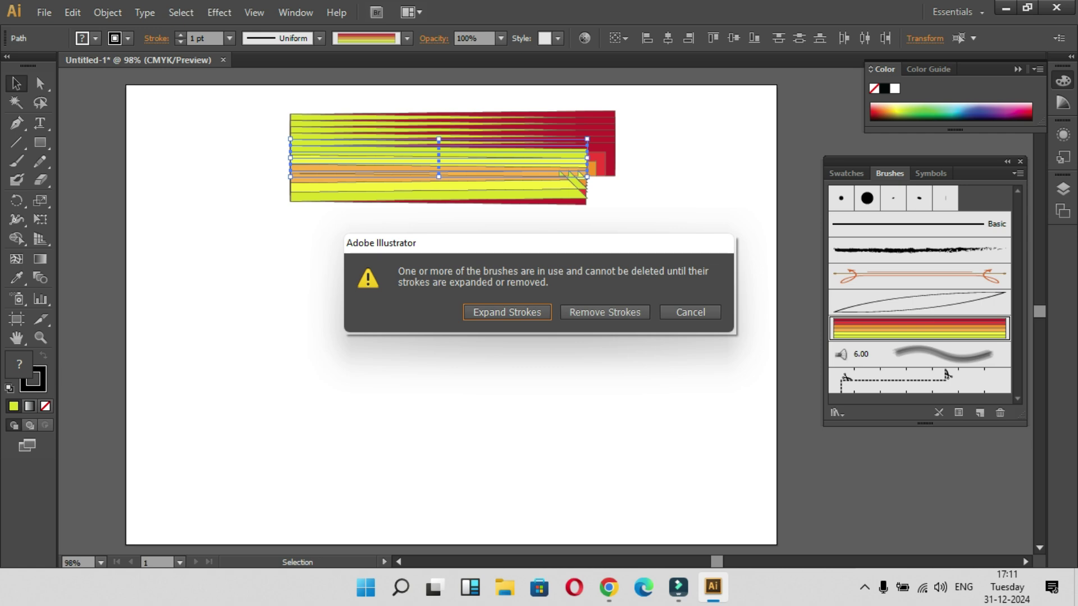
{"action": "left_click", "coordinate": [604, 312]}
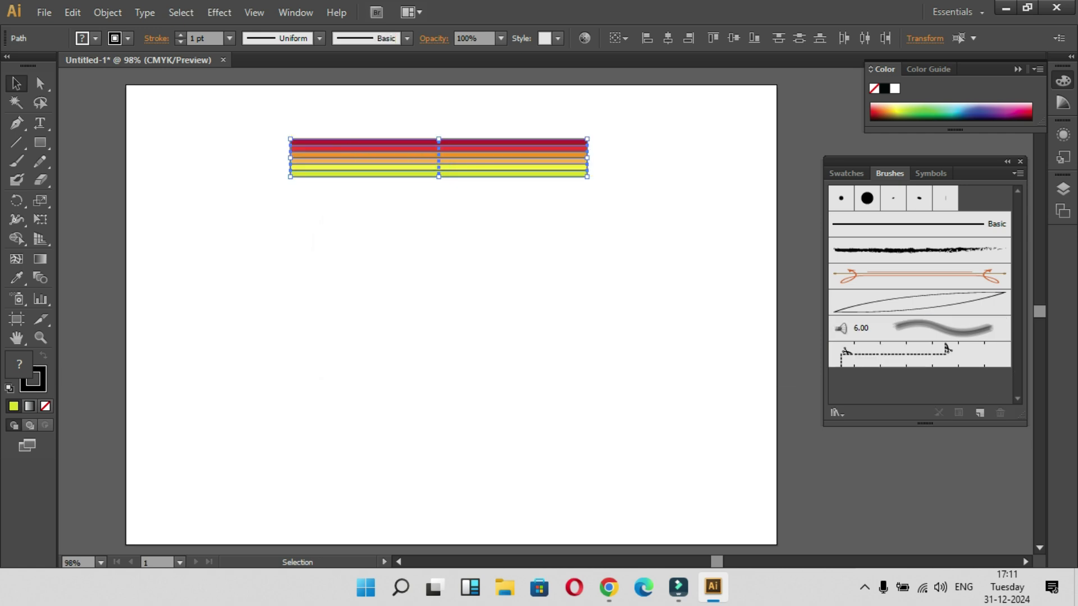
- Create a new art brush from the flattened stripe stack with the default options
{"action": "mouse_move", "coordinate": [384, 157]}
{"action": "left_mouse_down"}
{"action": "mouse_move", "coordinate": [605, 262]}
{"action": "mouse_move", "coordinate": [826, 329]}
{"action": "left_mouse_up"}
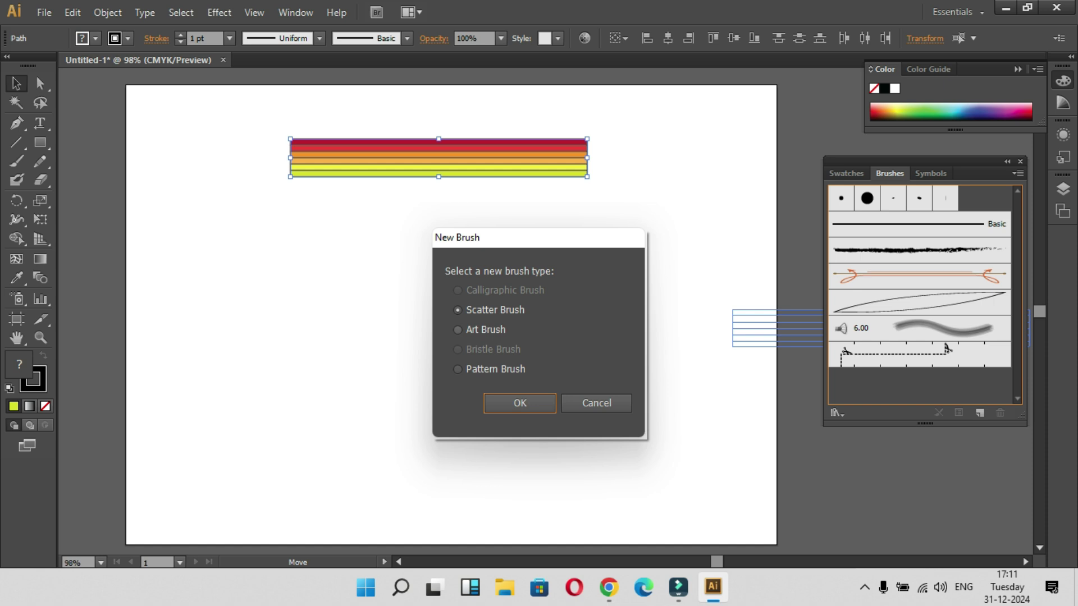
{"action": "left_click", "coordinate": [457, 330]}
{"action": "left_click", "coordinate": [520, 403]}
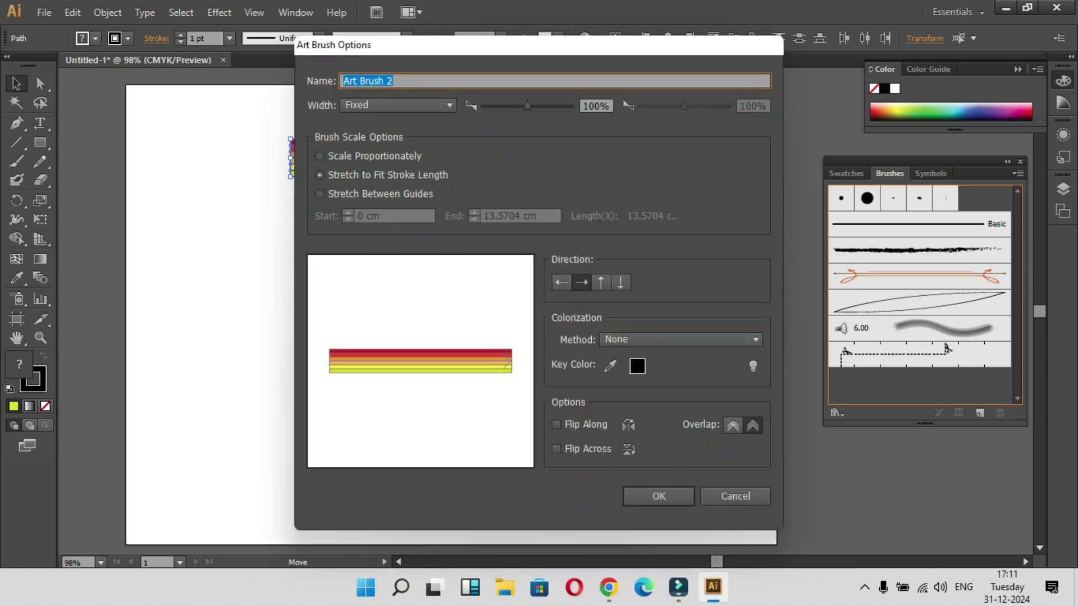
{"action": "key", "text": "Return"}
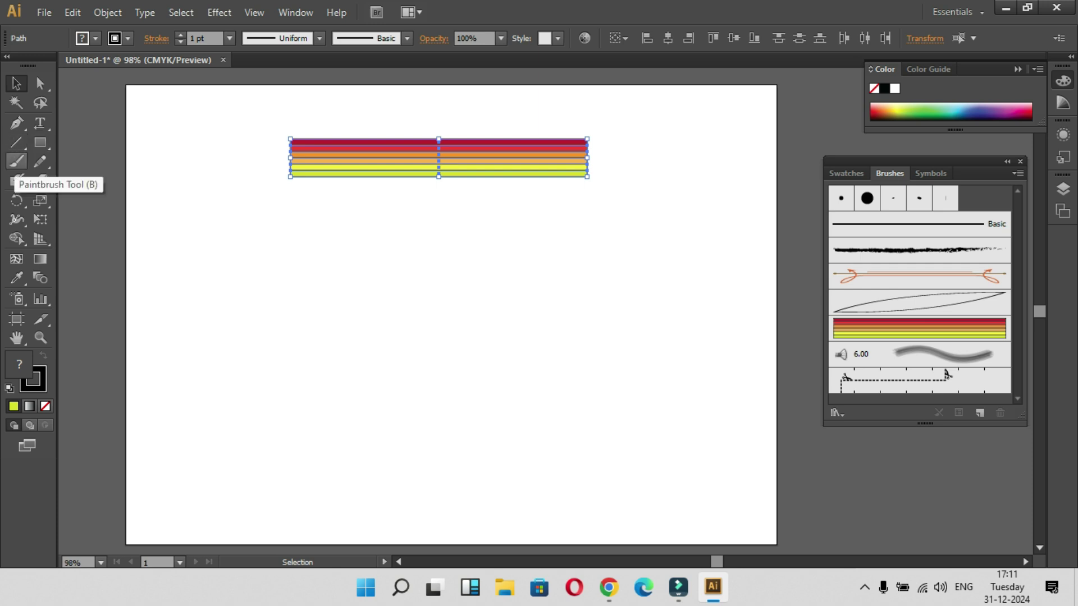
- Paint two wavy strokes and a large looping stroke below the stripes with the new striped art brush
{"action": "left_click", "coordinate": [16, 161]}
{"action": "left_click_drag", "start_coordinate": [235, 403], "coordinate": [406, 305]}
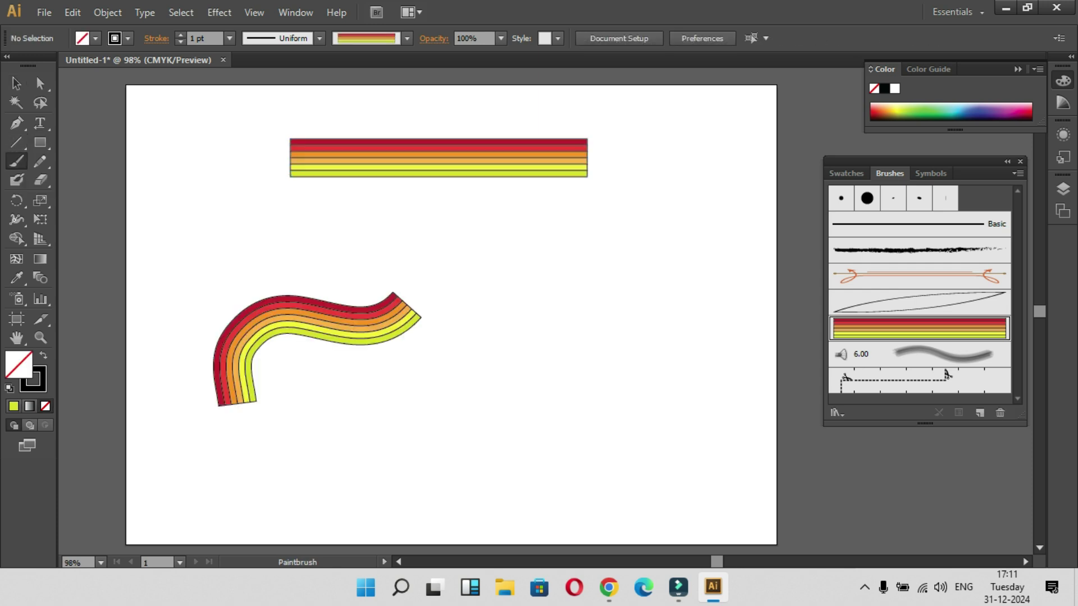
{"action": "left_click_drag", "start_coordinate": [350, 460], "coordinate": [405, 427]}
{"action": "mouse_move", "coordinate": [550, 218]}
{"action": "left_mouse_down"}
{"action": "mouse_move", "coordinate": [566, 454]}
{"action": "mouse_move", "coordinate": [443, 448]}
{"action": "left_mouse_up"}
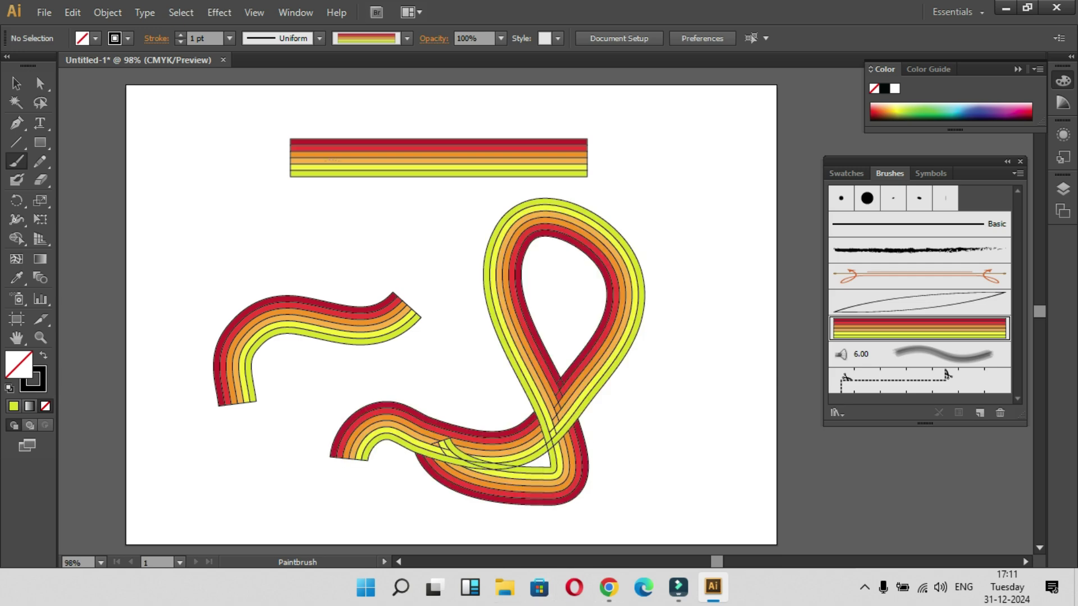
- Paint one more looping striped stroke overlapping the stripe stack, and delete all the painted strokes while keeping the stack
{"action": "left_click_drag", "start_coordinate": [460, 326], "coordinate": [463, 324]}
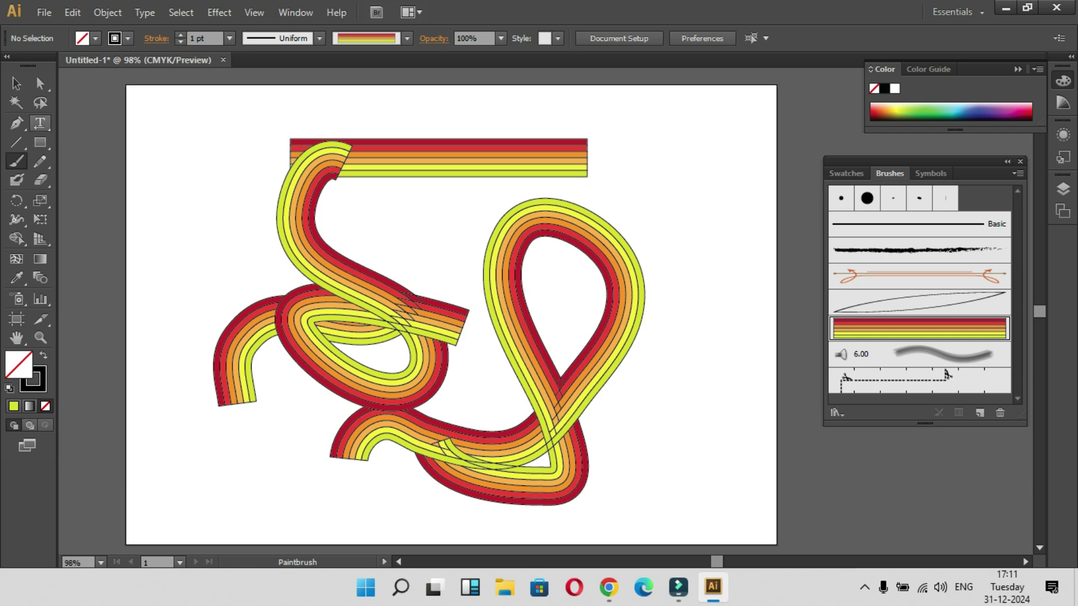
{"action": "left_click", "coordinate": [16, 83]}
{"action": "left_click_drag", "start_coordinate": [193, 229], "coordinate": [693, 437]}
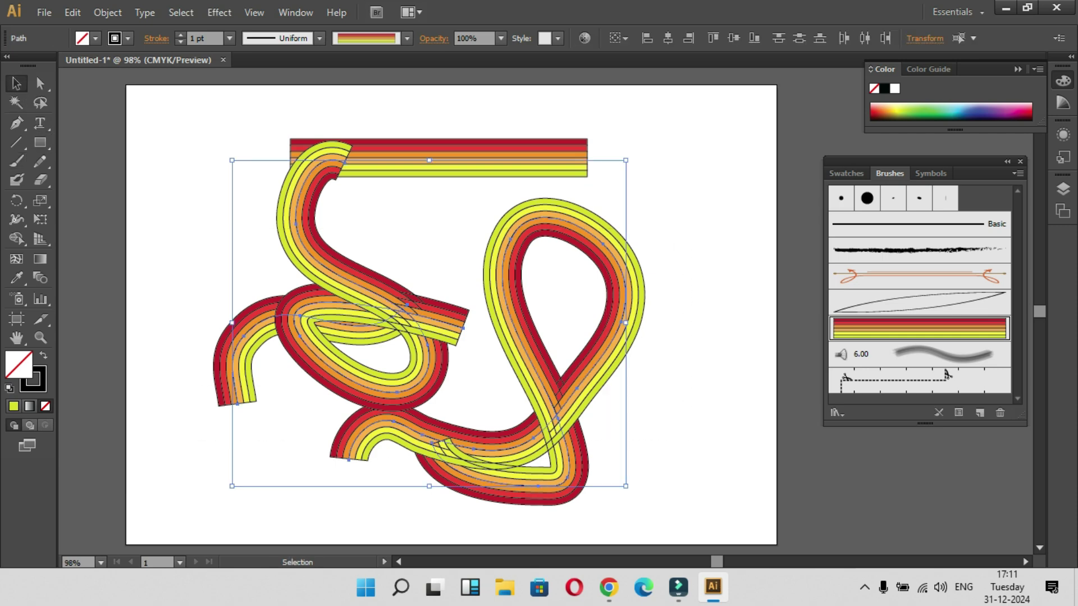
{"action": "key", "text": "Delete"}
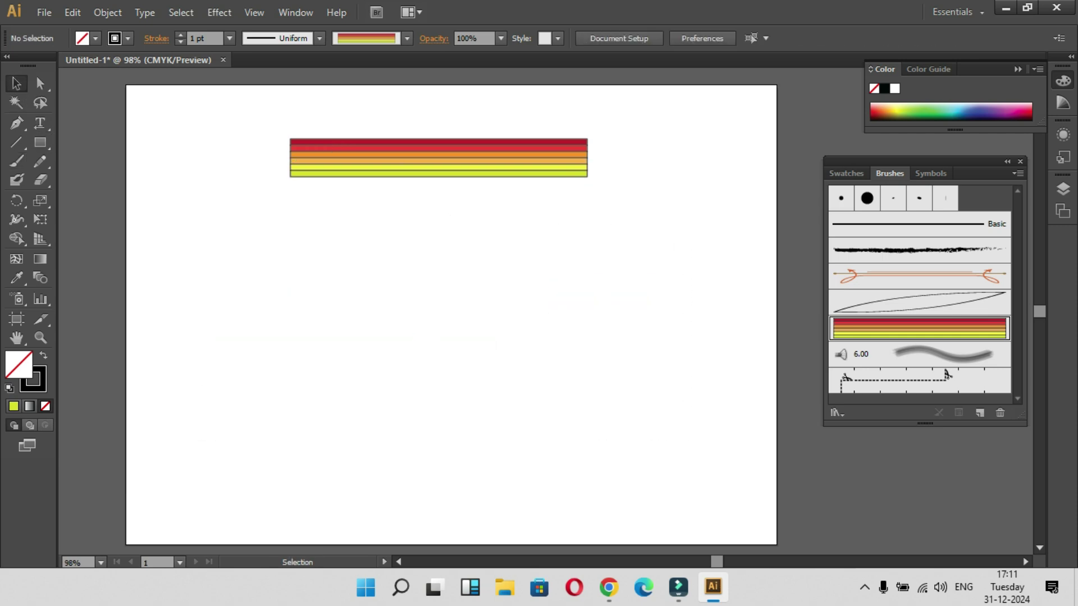
- Set the striped art brush's colorization method to Tints
{"action": "double_click", "coordinate": [919, 329]}
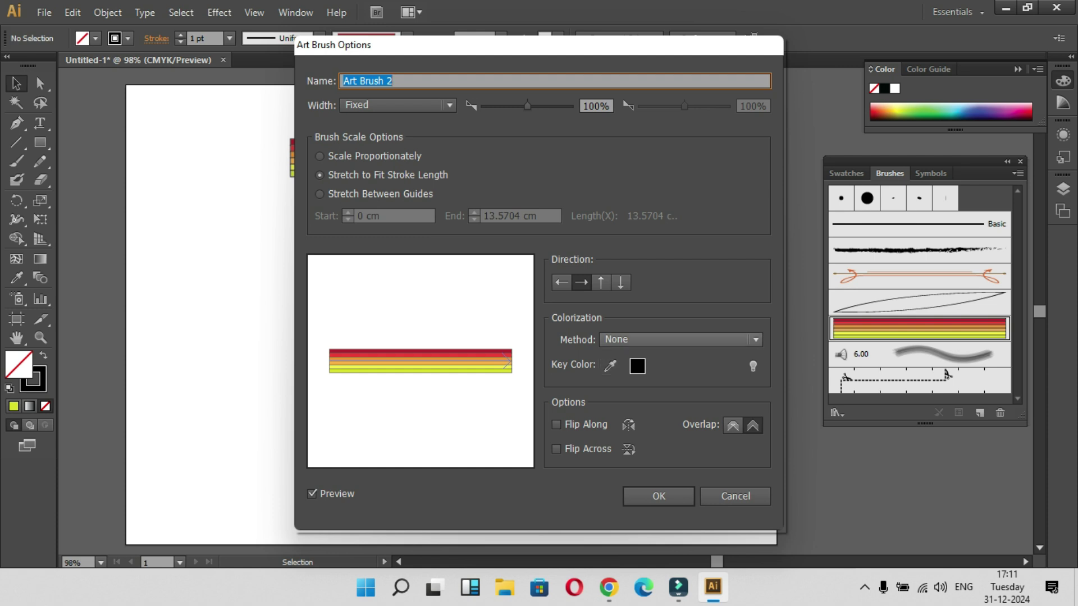
{"action": "left_click", "coordinate": [679, 339]}
{"action": "left_click", "coordinate": [645, 374]}
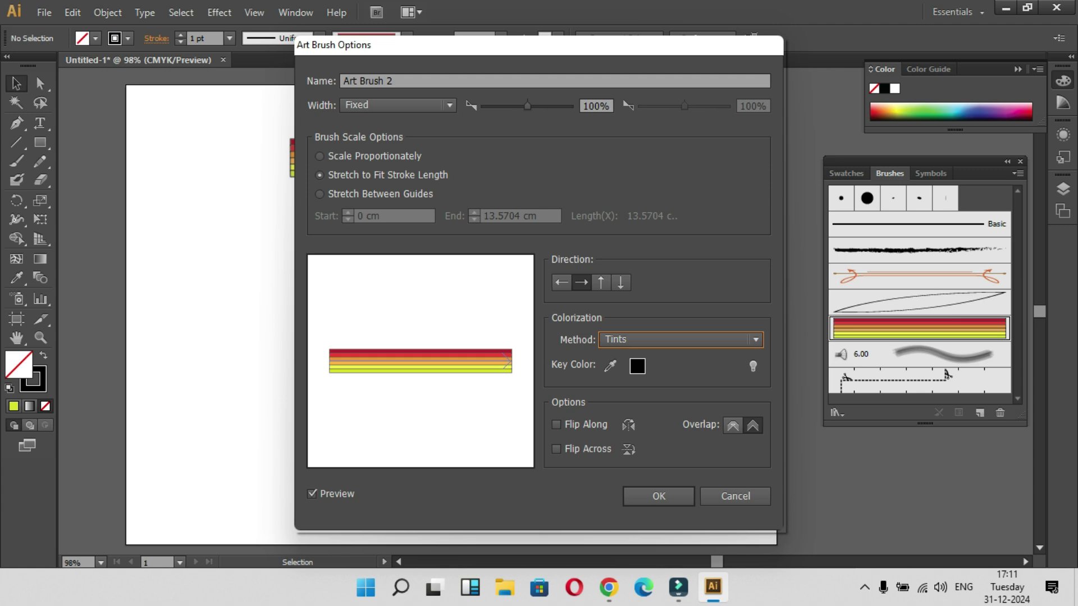
{"action": "key", "text": "Return"}
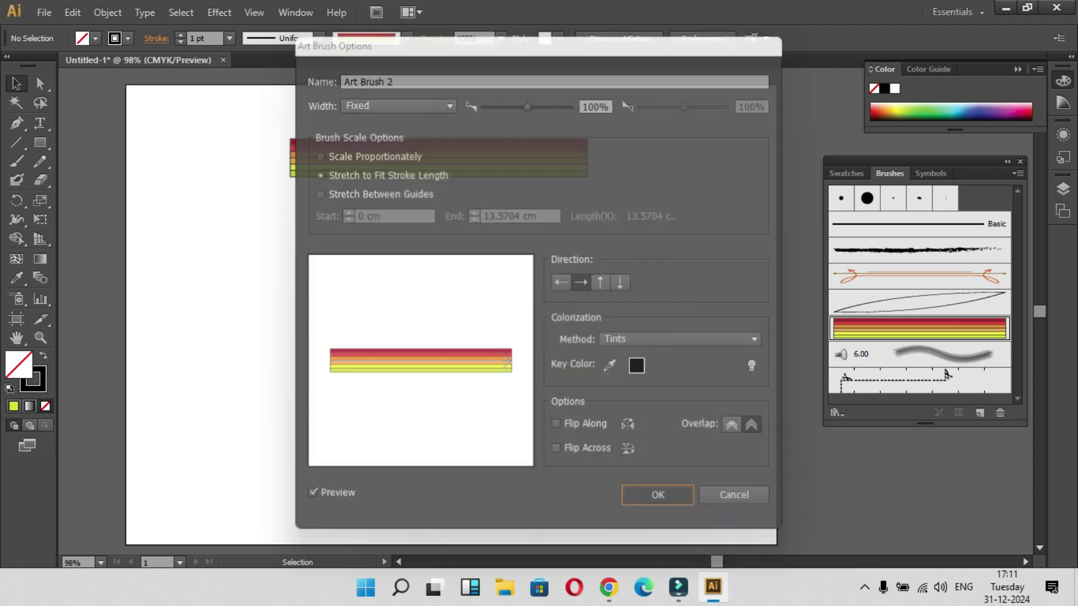
- Paint a wavy stroke below the stripe stack with the Paintbrush, using the striped art brush and the black stroke colour
{"action": "mouse_move", "coordinate": [207, 417]}
{"action": "left_mouse_down"}
{"action": "mouse_move", "coordinate": [376, 351]}
{"action": "mouse_move", "coordinate": [493, 333]}
{"action": "left_mouse_up"}
{"action": "key", "text": "b"}
{"action": "mouse_move", "coordinate": [220, 447]}
{"action": "left_mouse_down"}
{"action": "mouse_move", "coordinate": [283, 343]}
{"action": "mouse_move", "coordinate": [440, 322]}
{"action": "left_mouse_up"}
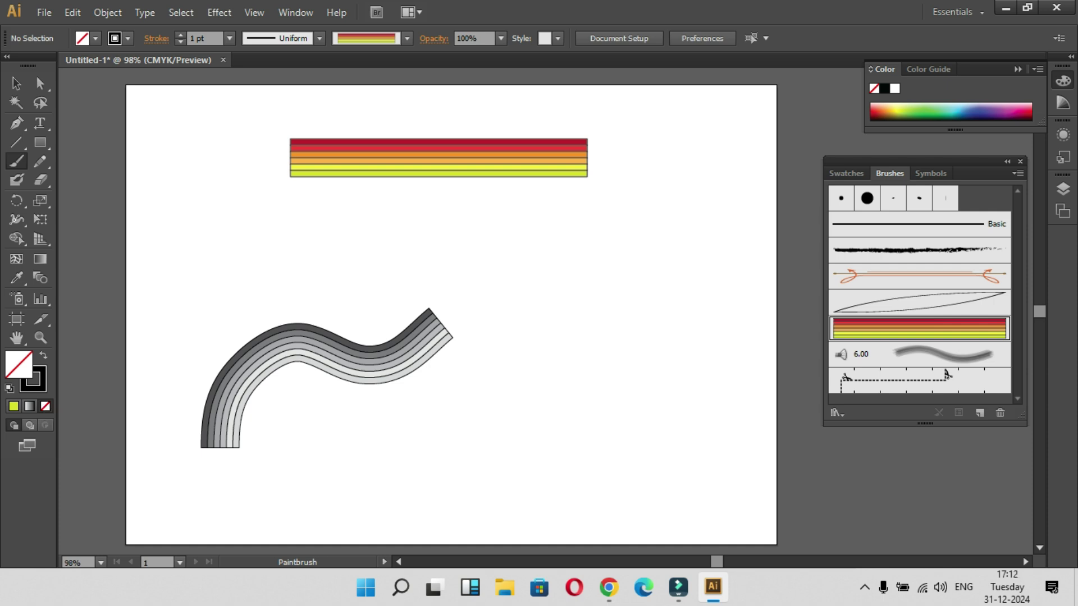
- Set the stroke colour to crimson CE0941 and paint a curved stroke rising toward the lower right of the artboard
{"action": "double_click", "coordinate": [34, 379]}
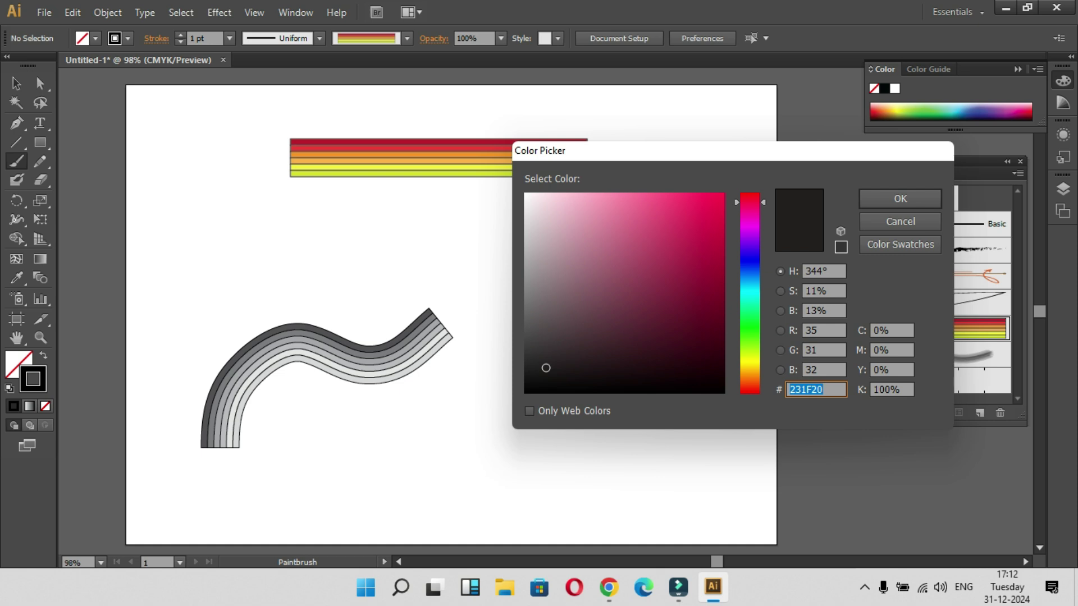
{"action": "type", "text": "CE0941"}
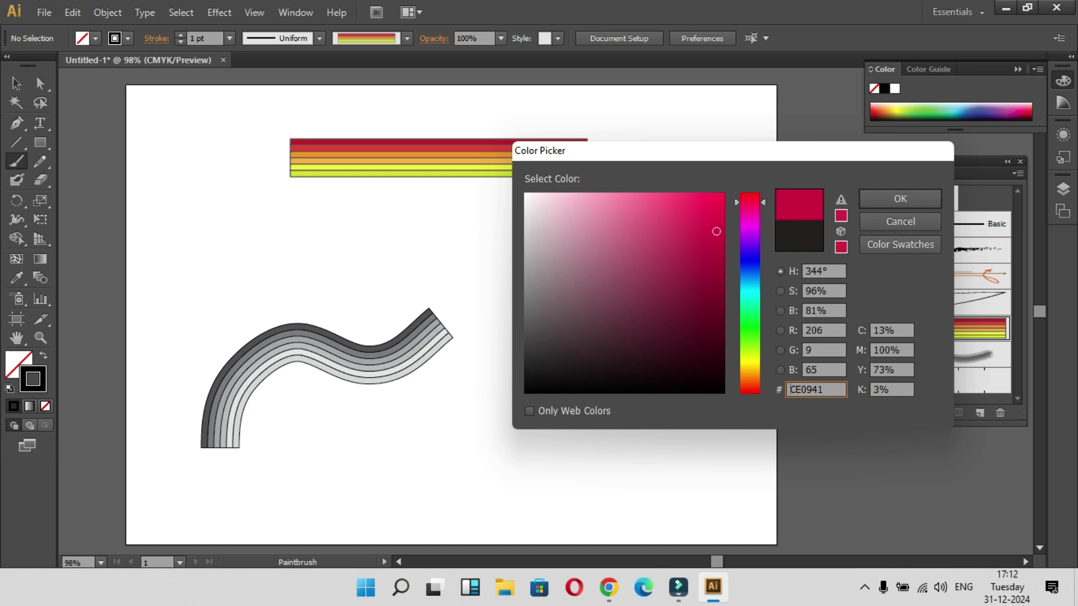
{"action": "key", "text": "Return"}
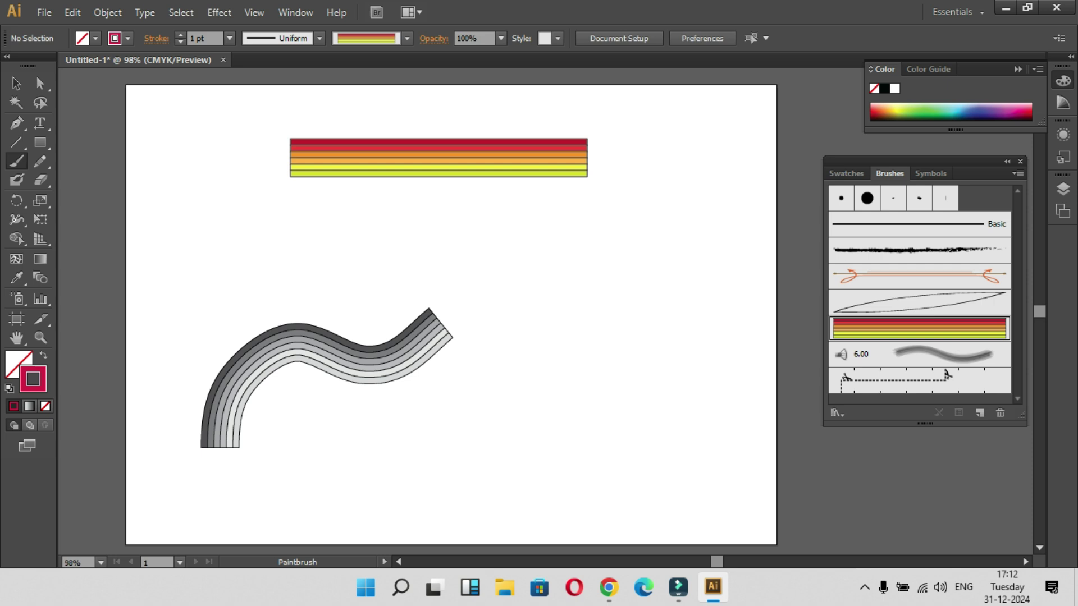
{"action": "left_click_drag", "start_coordinate": [393, 467], "coordinate": [614, 335]}
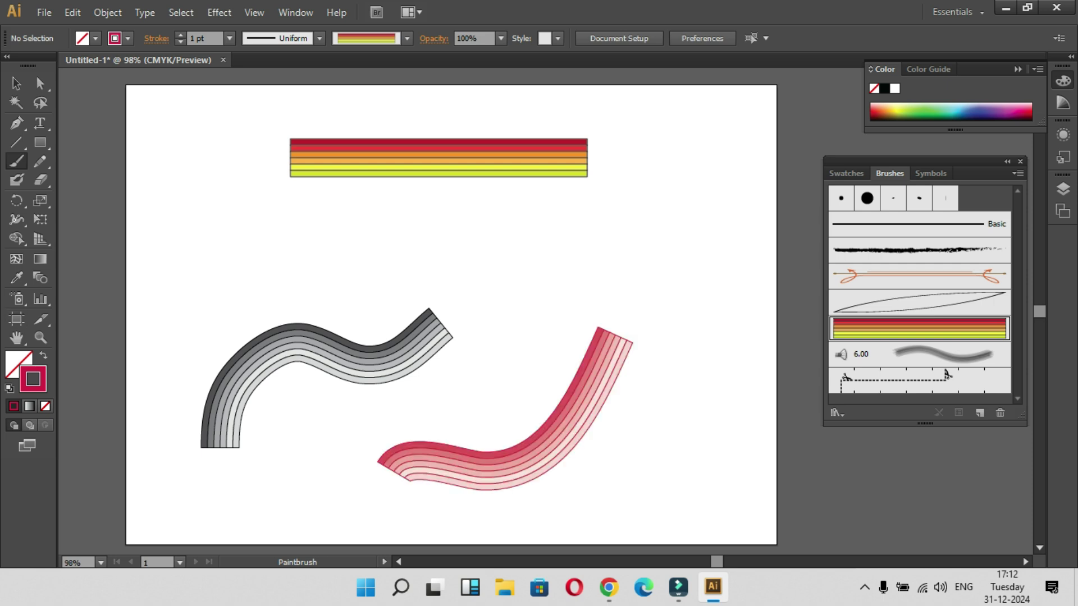
- Set the stroke colour to blue 0438BA and paint a wavy stroke between the stripe stack and the crimson stroke
{"action": "double_click", "coordinate": [33, 380]}
{"action": "type", "text": "1A3EA5"}
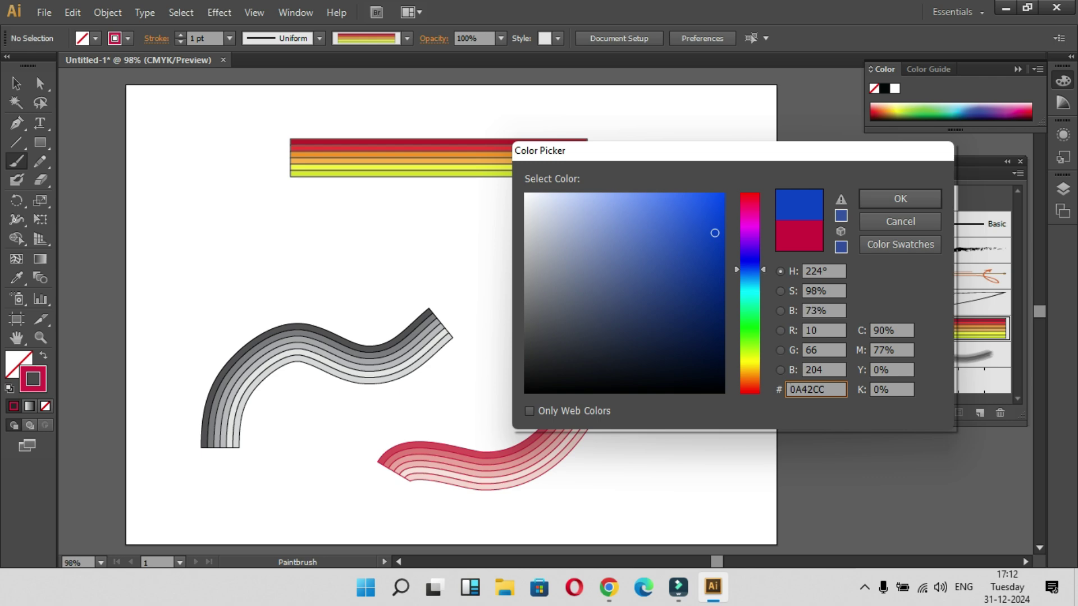
{"action": "key", "text": "Return"}
{"action": "mouse_move", "coordinate": [403, 306]}
{"action": "left_mouse_down"}
{"action": "mouse_move", "coordinate": [589, 286]}
{"action": "mouse_move", "coordinate": [655, 241]}
{"action": "left_mouse_up"}
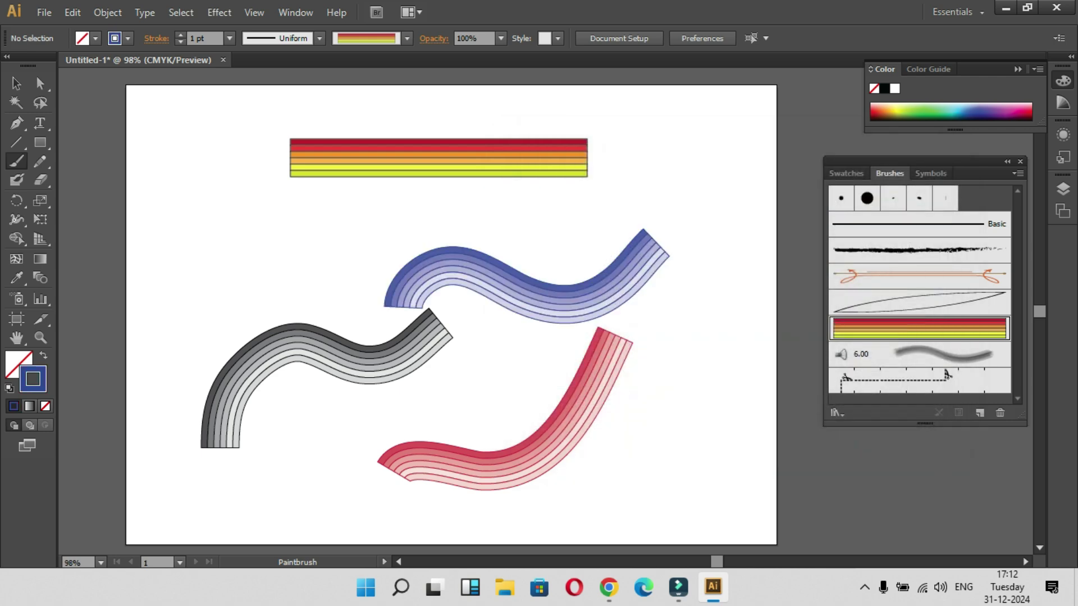
- Change the striped brush's colorization to Tints and Shades, apply it to existing strokes, and paint a second blue wavy stroke beside the first
{"action": "double_click", "coordinate": [919, 329]}
{"action": "left_click", "coordinate": [679, 339]}
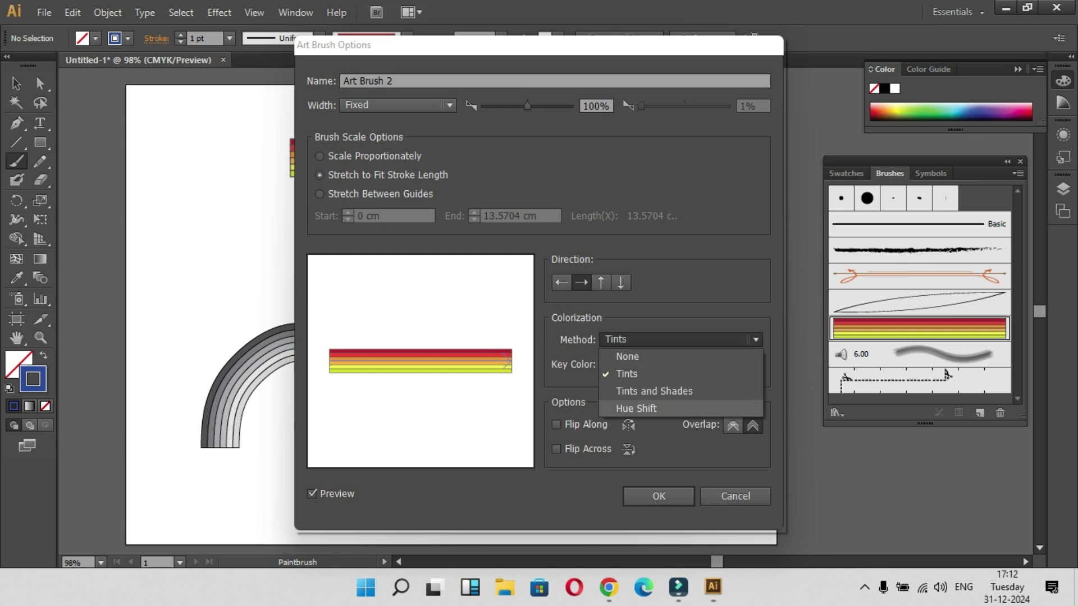
{"action": "left_click", "coordinate": [654, 391]}
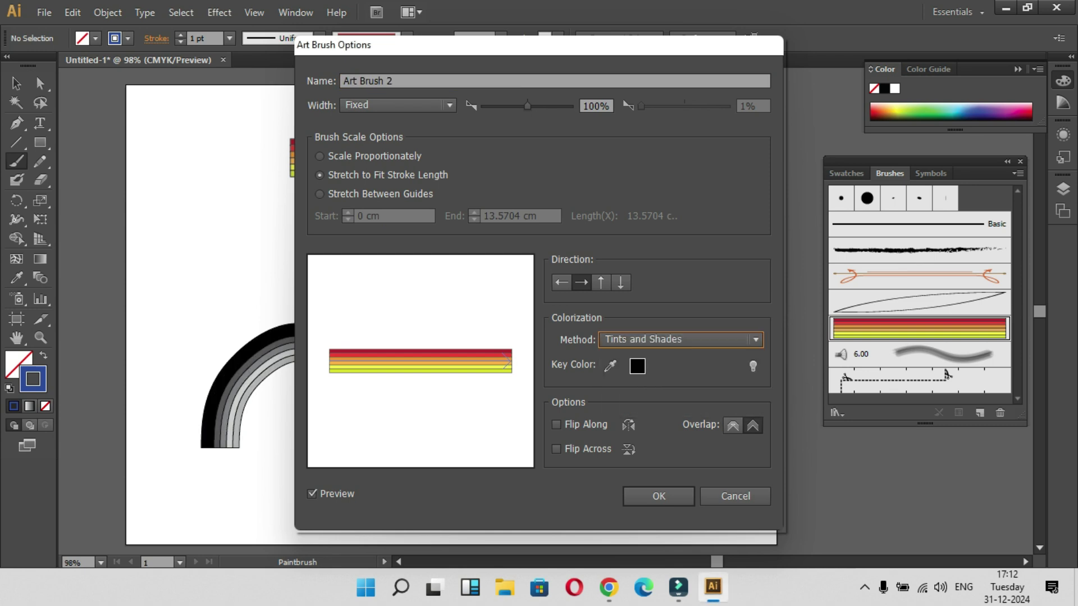
{"action": "left_click", "coordinate": [658, 496]}
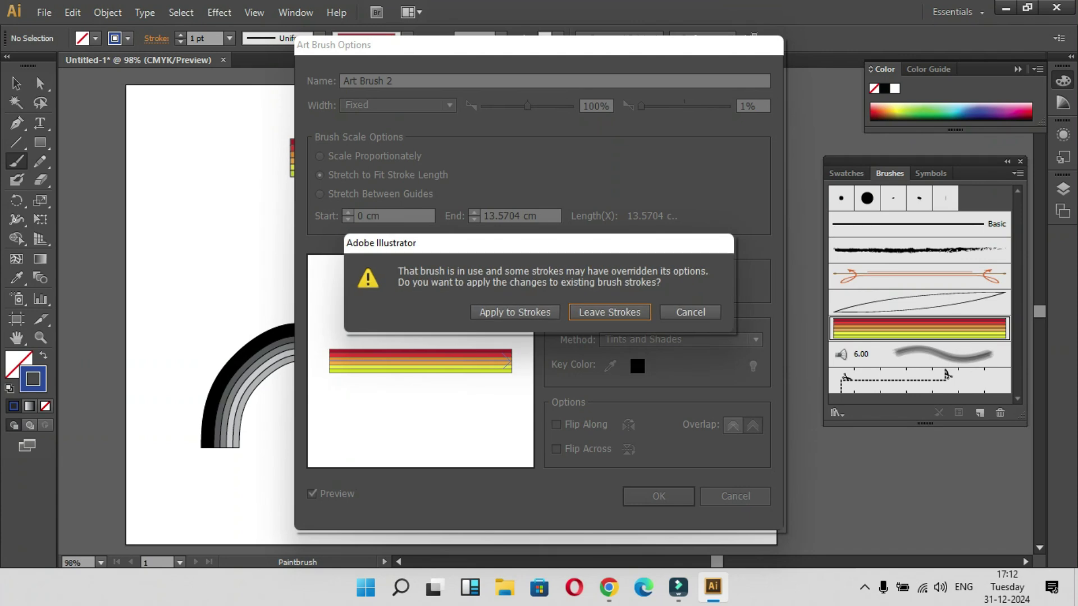
{"action": "key", "text": "Return"}
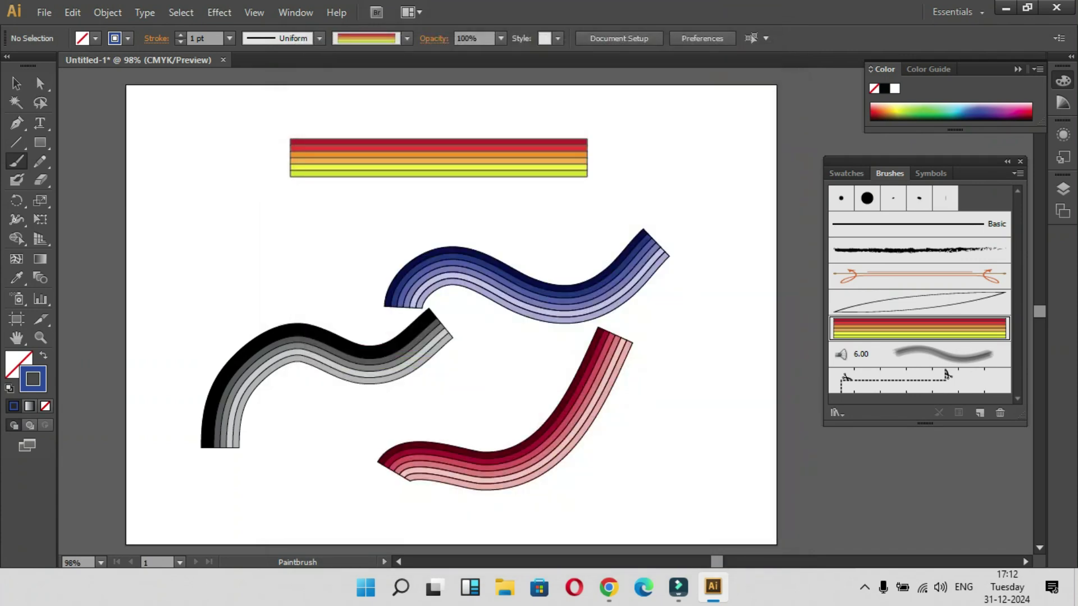
{"action": "mouse_move", "coordinate": [165, 293]}
{"action": "left_mouse_down"}
{"action": "mouse_move", "coordinate": [166, 279]}
{"action": "mouse_move", "coordinate": [369, 253]}
{"action": "left_mouse_up"}
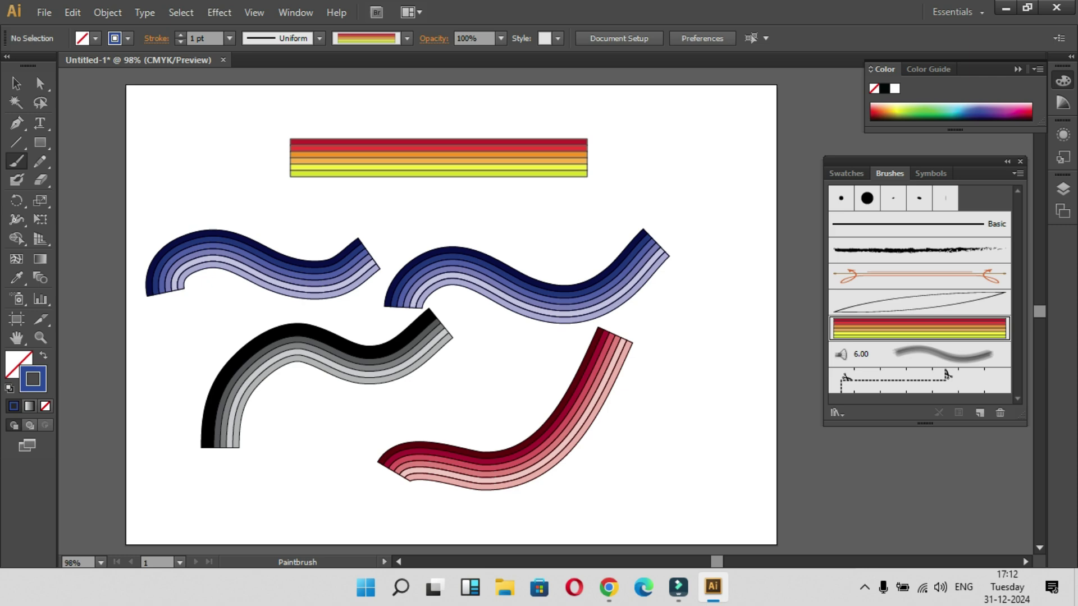
- Set the stroke colour to dark red B7062C and paint two curved strokes along the right side of the artboard
{"action": "double_click", "coordinate": [34, 379]}
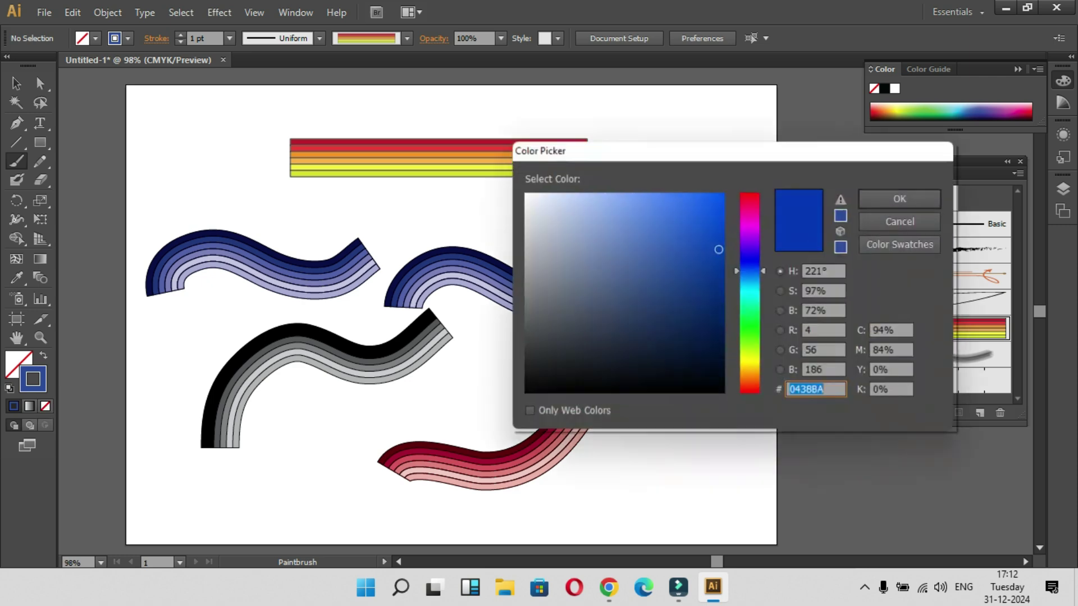
{"action": "left_click", "coordinate": [750, 200]}
{"action": "left_click", "coordinate": [900, 199]}
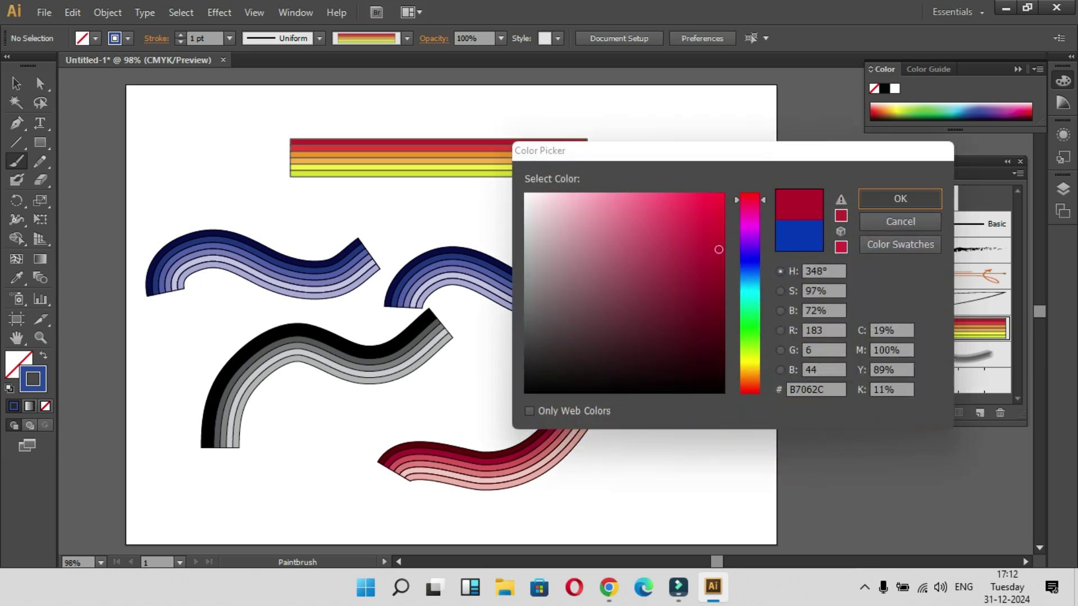
{"action": "left_click_drag", "start_coordinate": [563, 256], "coordinate": [748, 198]}
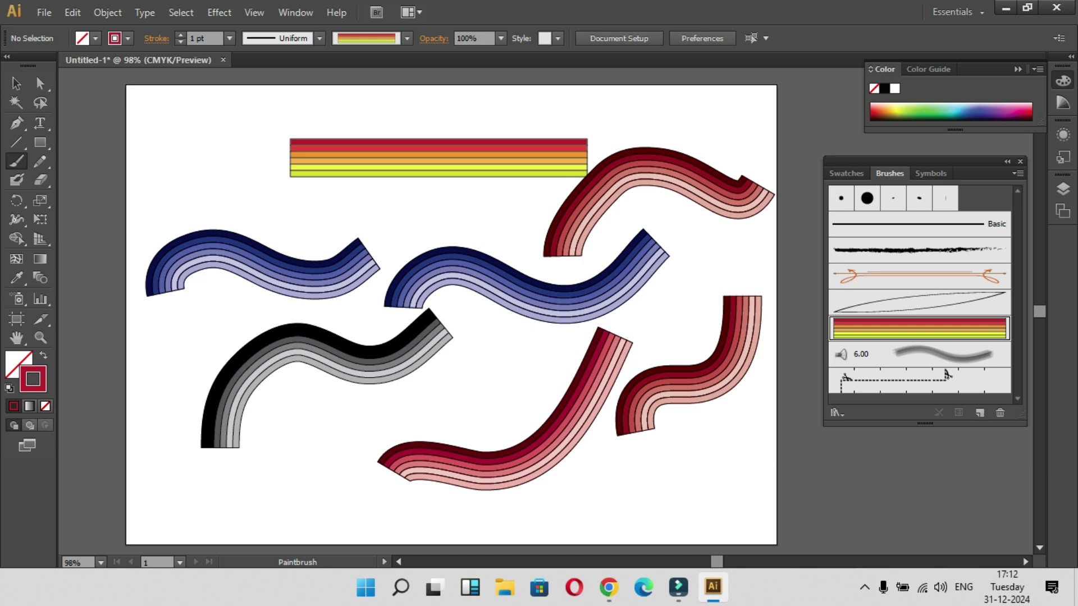
- Change the striped brush's colorization to Hue Shift, apply it to existing strokes, and paint a red wavy stroke overlapping the stack's left end
{"action": "double_click", "coordinate": [919, 329]}
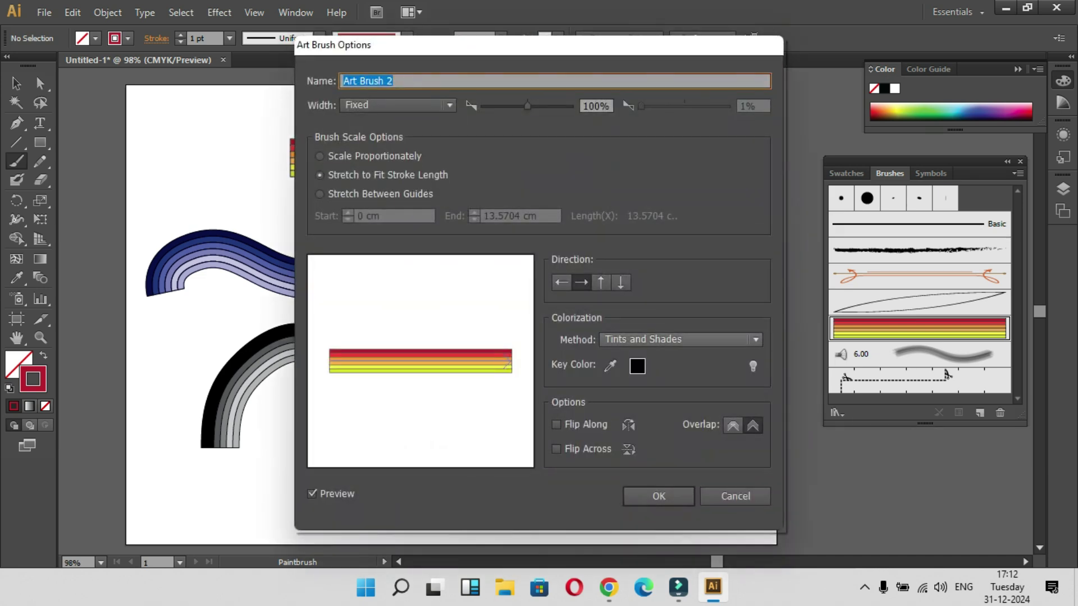
{"action": "left_click", "coordinate": [679, 339]}
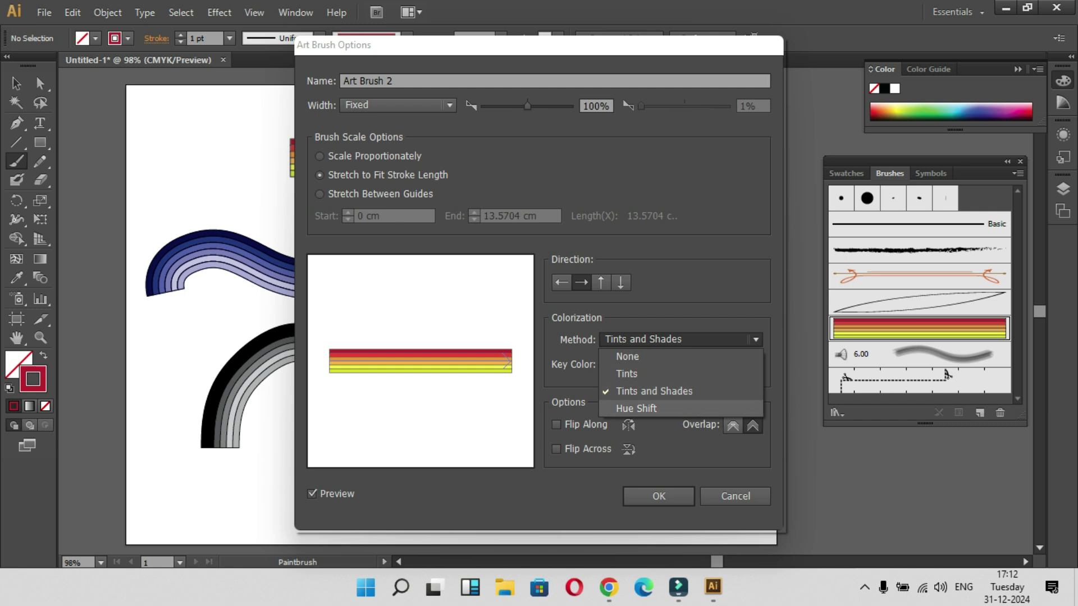
{"action": "left_click", "coordinate": [636, 408]}
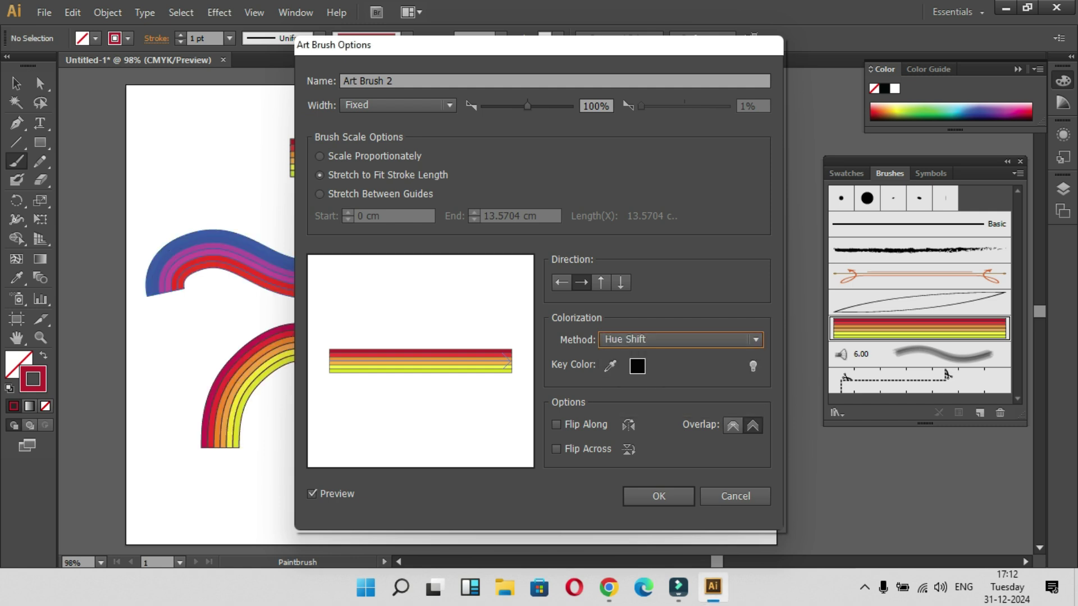
{"action": "key", "text": "Return"}
{"action": "key", "text": "Return"}
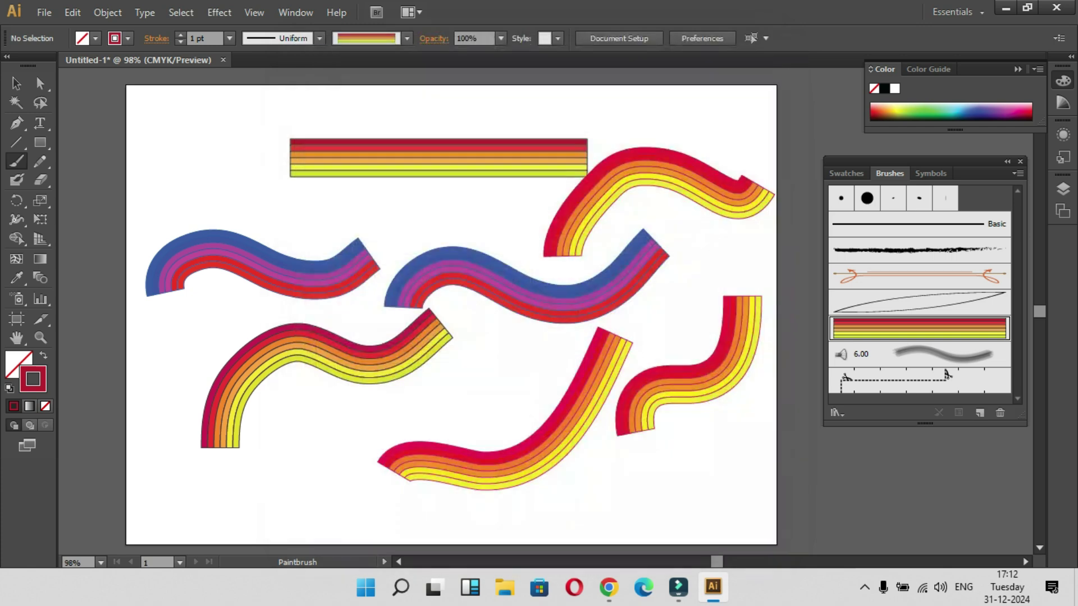
{"action": "left_click_drag", "start_coordinate": [183, 191], "coordinate": [393, 208]}
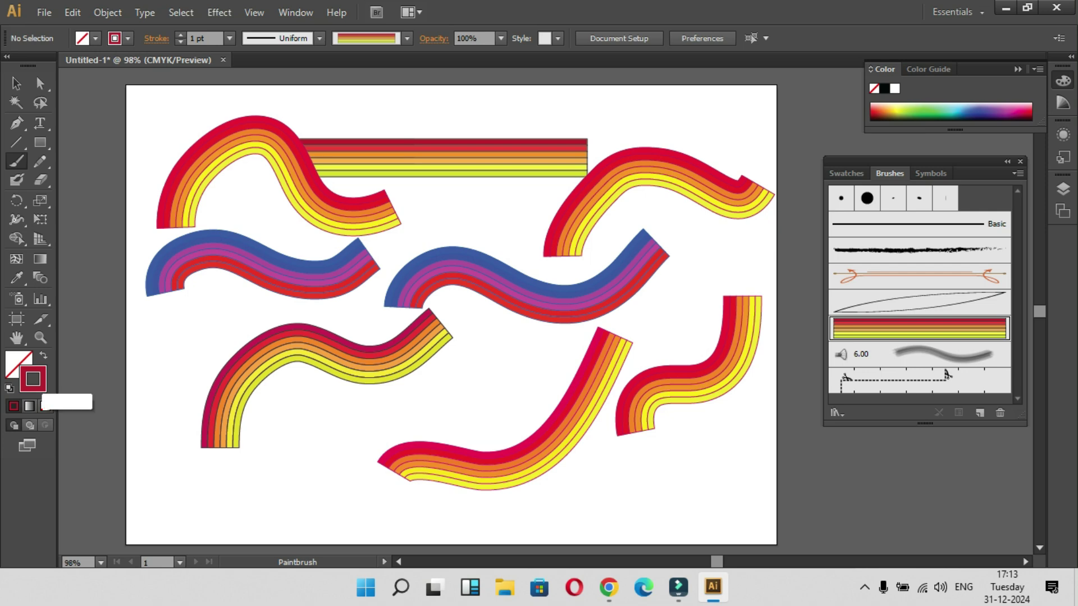
- Set the stroke colour to green 10B508 and paint a wavy stroke below the black one
{"action": "double_click", "coordinate": [33, 380]}
{"action": "left_click", "coordinate": [750, 329]}
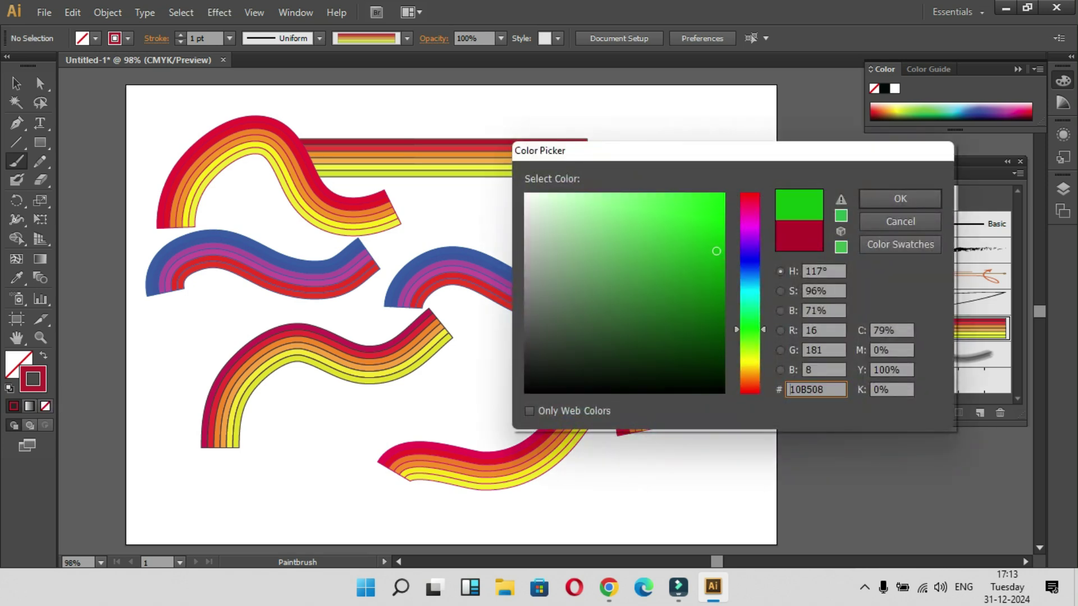
{"action": "left_click", "coordinate": [900, 198]}
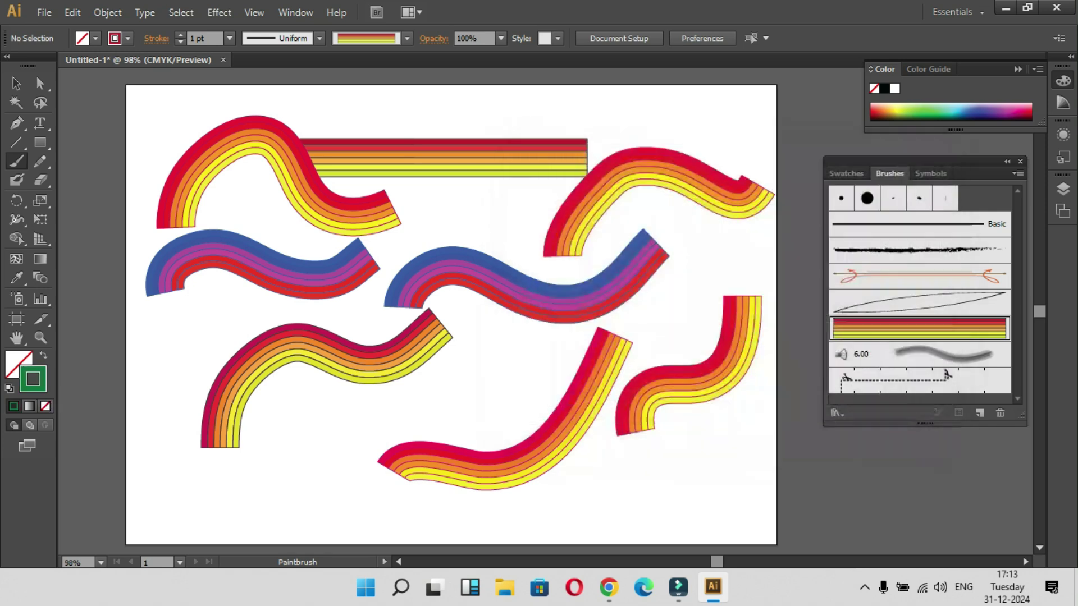
{"action": "left_click_drag", "start_coordinate": [301, 447], "coordinate": [489, 365]}
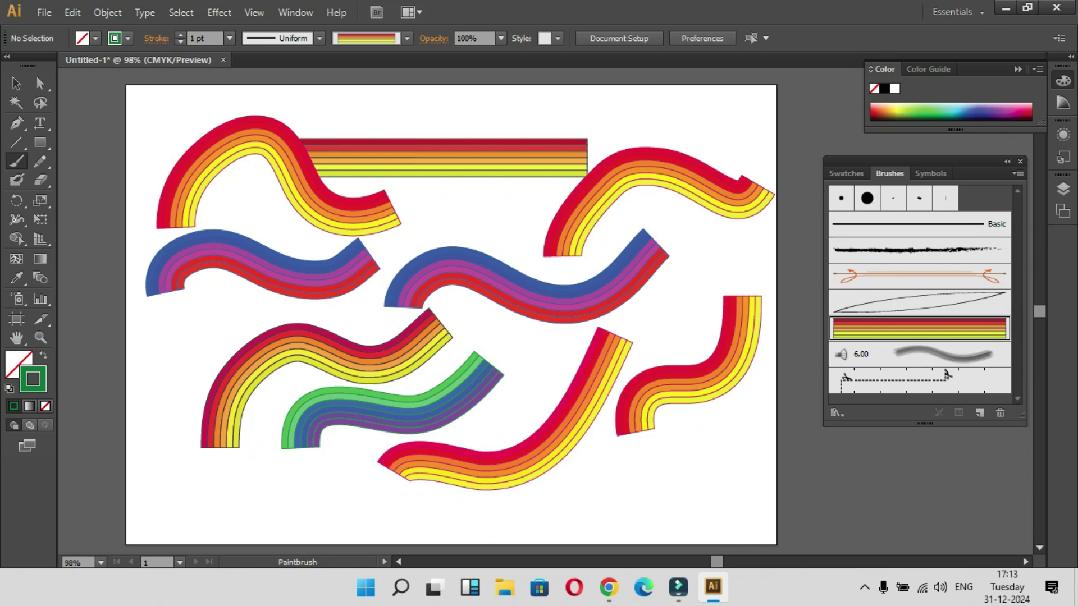
- Select all the painted strokes together with the stripe stack
{"action": "left_click", "coordinate": [16, 83]}
{"action": "mouse_move", "coordinate": [142, 115]}
{"action": "left_mouse_down"}
{"action": "mouse_move", "coordinate": [147, 145]}
{"action": "mouse_move", "coordinate": [702, 471]}
{"action": "left_mouse_up"}
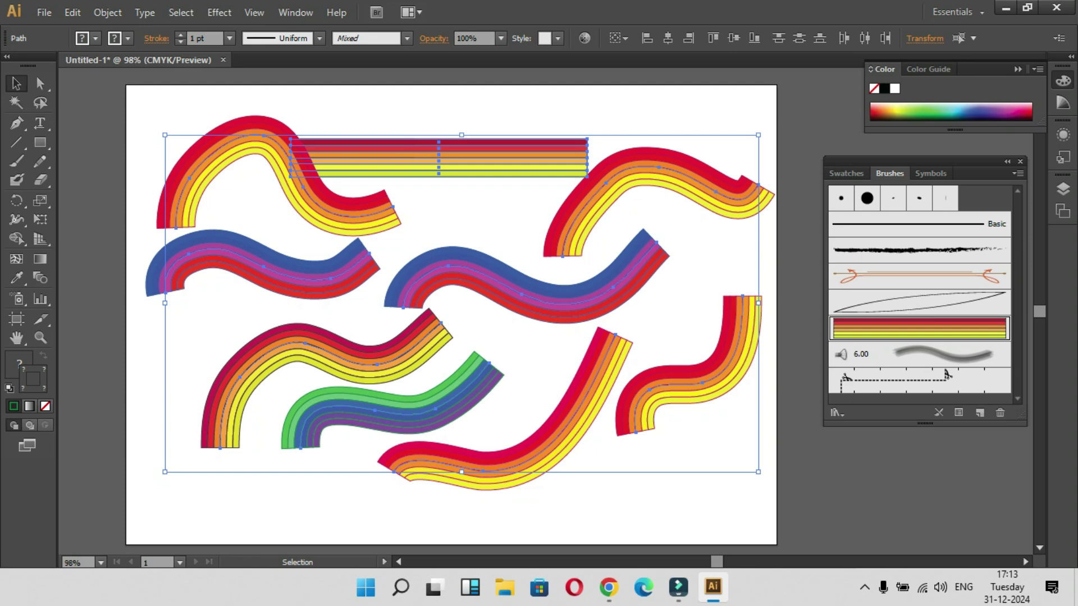